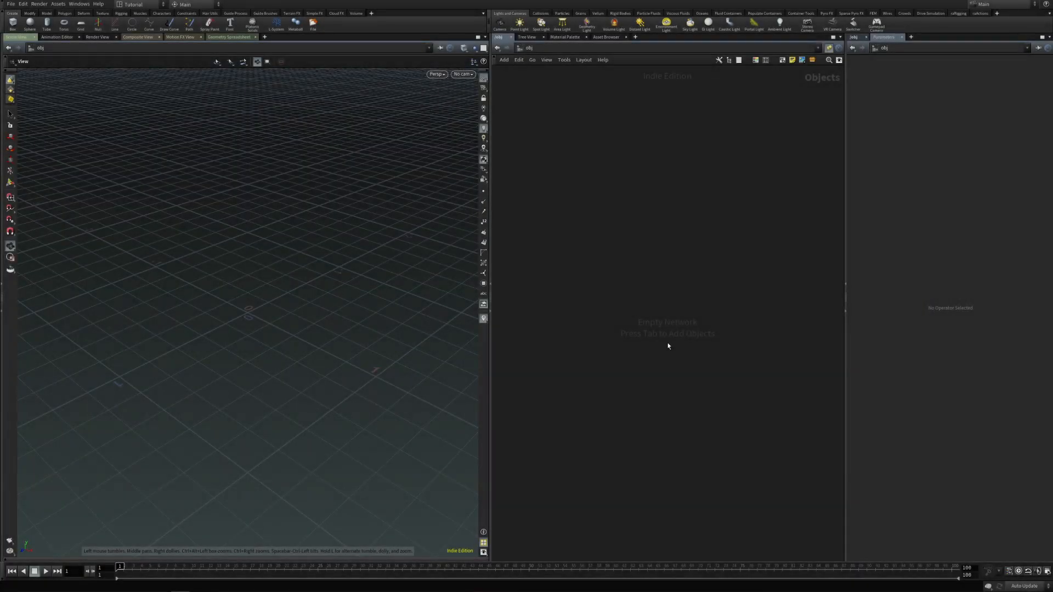
Create a Geometry object in the empty object network and go inside it
{"action": "key", "text": "Tab"}
{"action": "type", "text": "geo"}
{"action": "key", "text": "Return"}
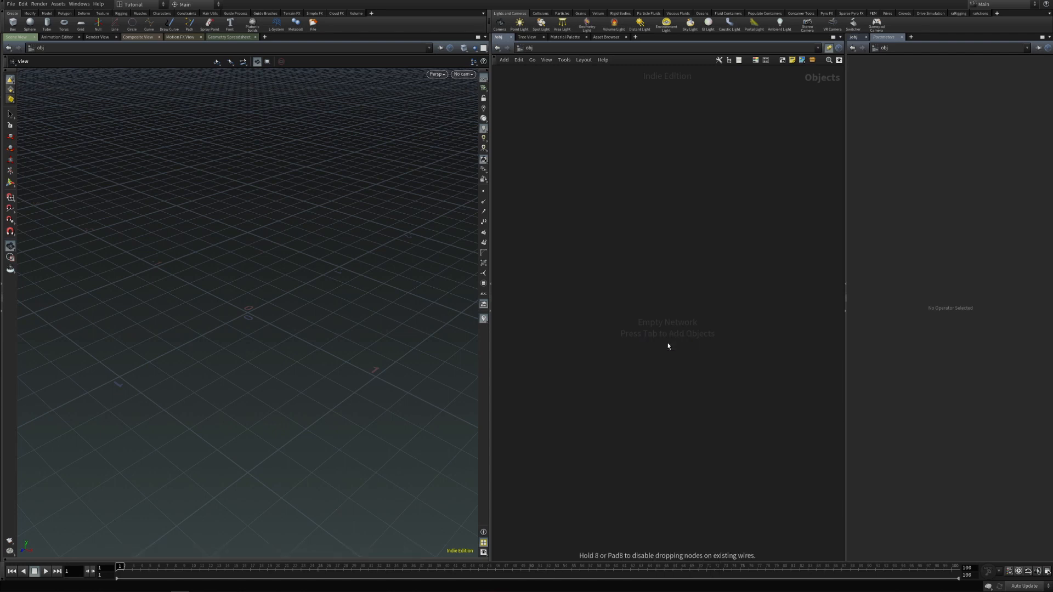
{"action": "left_click", "coordinate": [668, 346]}
{"action": "double_click", "coordinate": [668, 345]}
Add a Rubber Toy test geometry node inside the geometry network
{"action": "key", "text": "Tab"}
{"action": "type", "text": "rub"}
{"action": "key", "text": "Return"}
{"action": "left_click", "coordinate": [668, 346]}
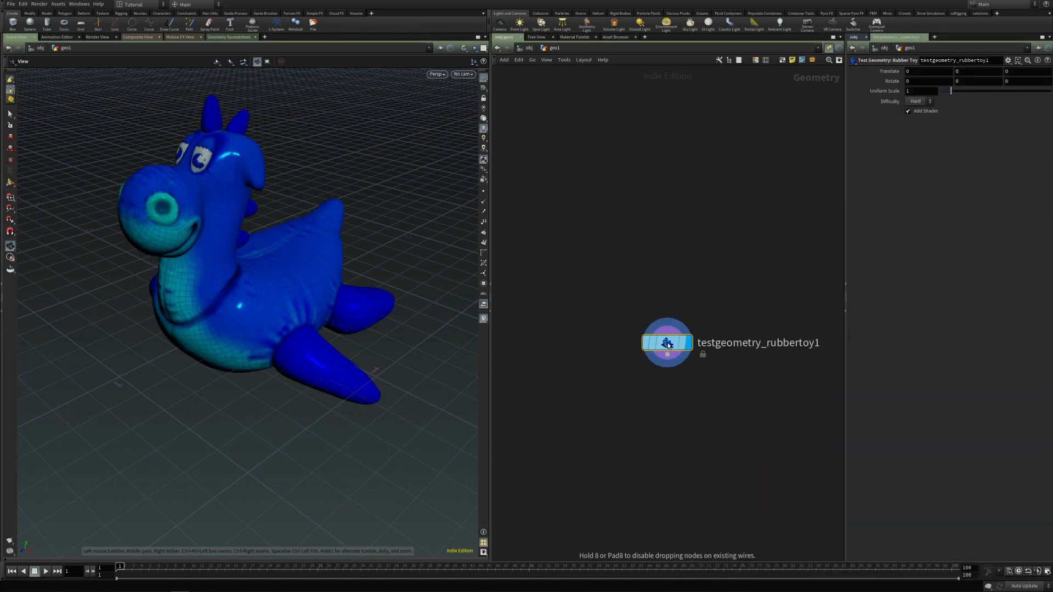
{"action": "right_click_drag", "start_coordinate": [376, 321], "coordinate": [214, 340]}
{"action": "middle_click_drag", "start_coordinate": [282, 333], "coordinate": [209, 331]}
{"action": "scroll", "coordinate": [679, 394], "scroll_direction": "down", "scroll_amount": 2}
{"action": "scroll", "coordinate": [679, 394], "scroll_direction": "down", "scroll_amount": 2}
{"action": "middle_click_drag", "start_coordinate": [702, 419], "coordinate": [637, 332]}
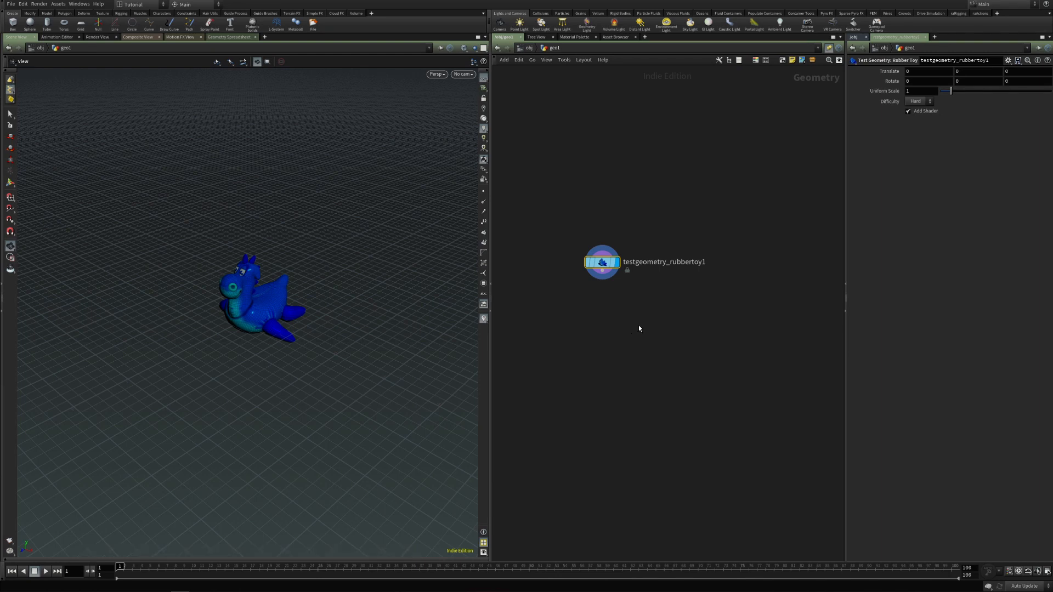
{"action": "mouse_move", "coordinate": [639, 349]}
{"action": "middle_mouse_down"}
{"action": "mouse_move", "coordinate": [602, 345]}
{"action": "mouse_move", "coordinate": [646, 330]}
{"action": "middle_mouse_up"}
{"action": "left_click", "coordinate": [676, 294]}
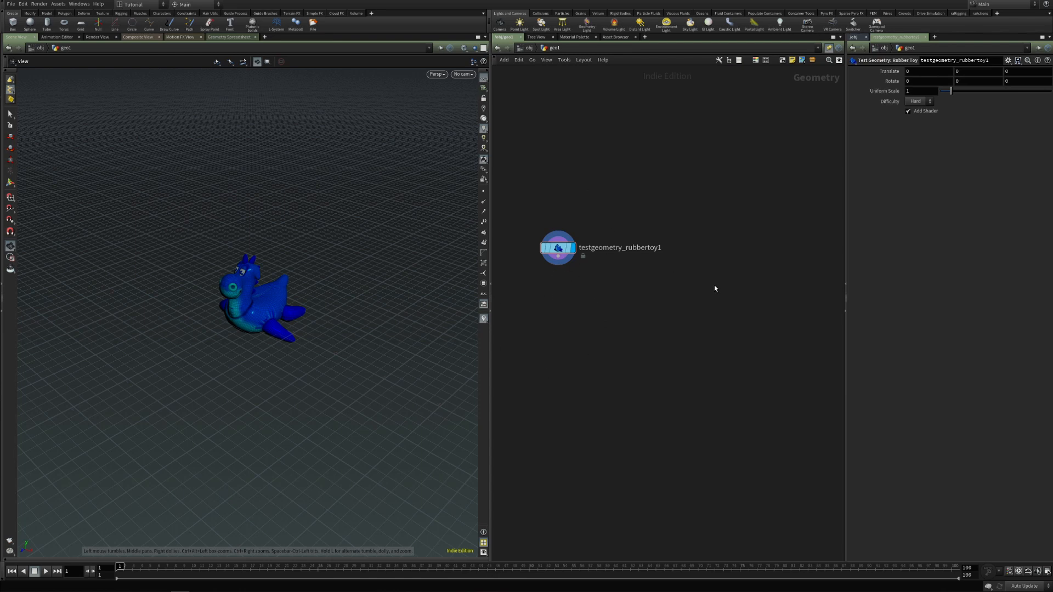
Place an Add node beside the rubber toy node and enable its Point 0
{"action": "key", "text": "Tab"}
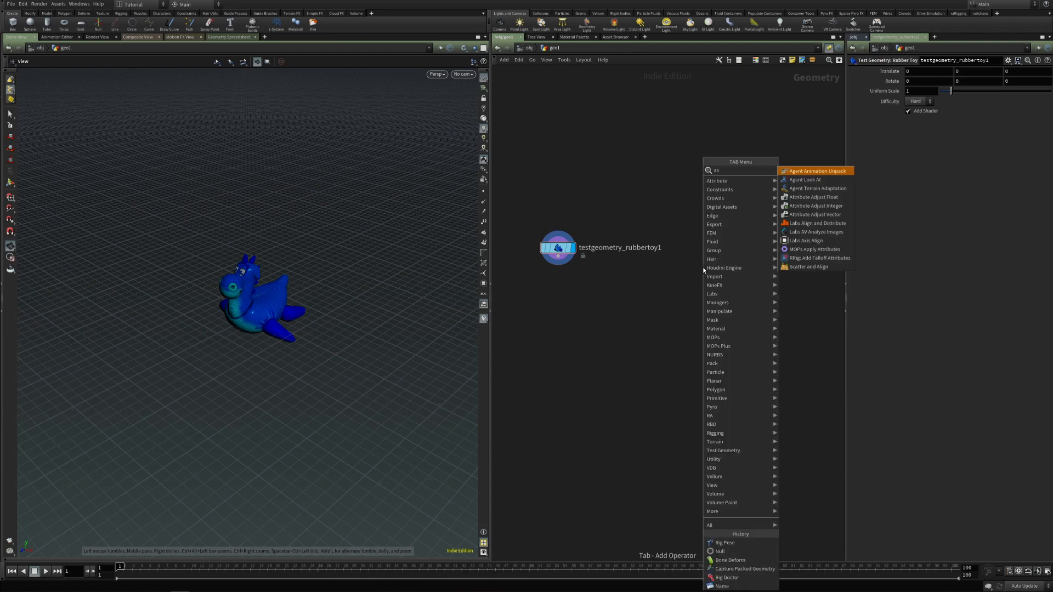
{"action": "key", "text": "Escape"}
{"action": "left_click", "coordinate": [703, 268]}
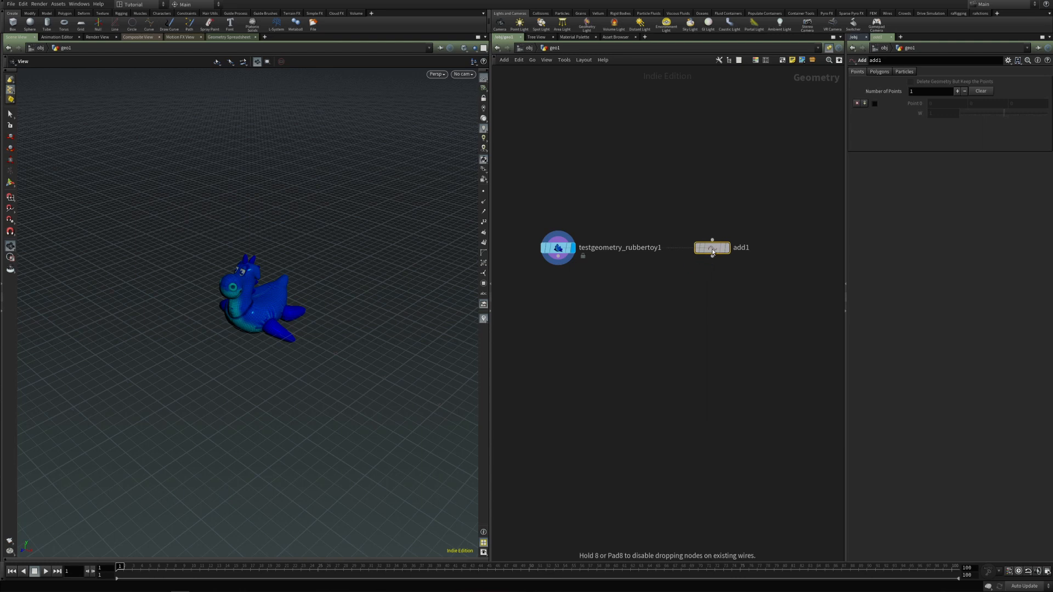
{"action": "left_click", "coordinate": [874, 103]}
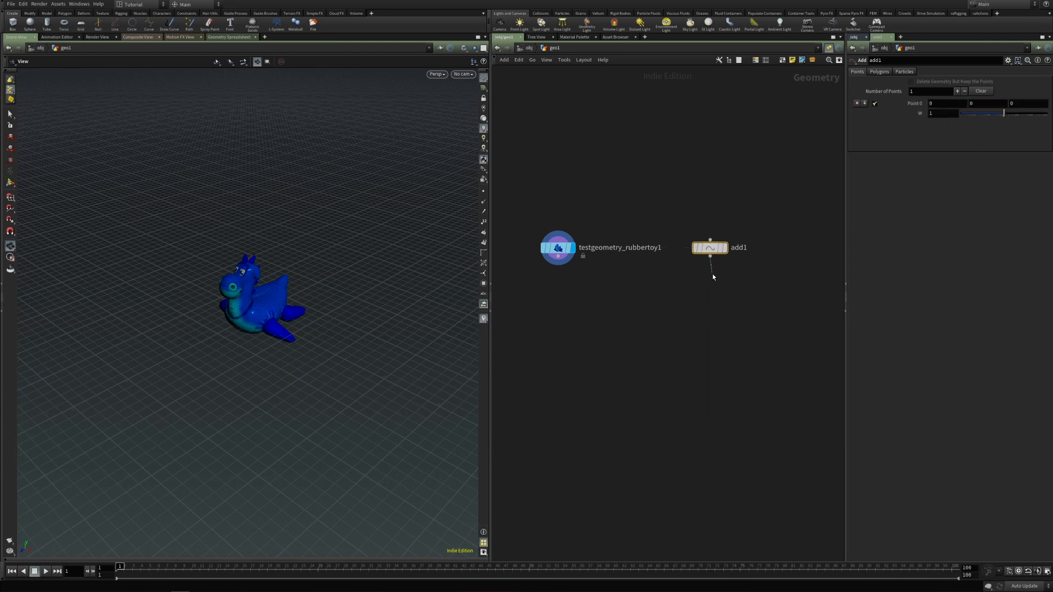
Append a Name node to the output of the Add node
{"action": "key", "text": "Tab"}
{"action": "type", "text": "name"}
{"action": "key", "text": "Return"}
{"action": "left_click", "coordinate": [709, 283]}
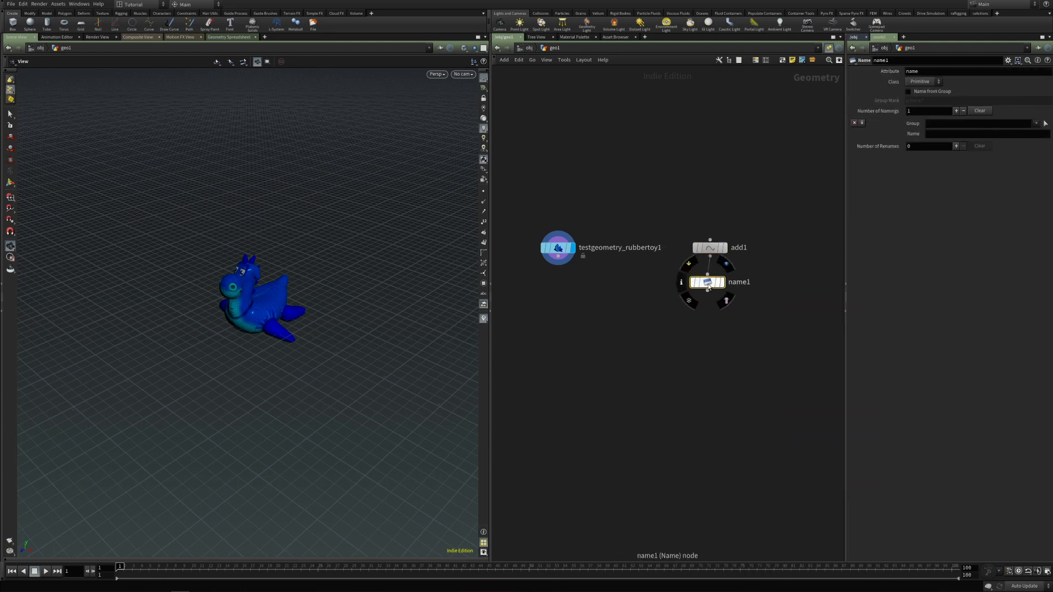
Set the Name node's class to Point, its group to 0 and its name to object
{"action": "left_click", "coordinate": [942, 124]}
{"action": "left_click", "coordinate": [927, 85]}
{"action": "left_click", "coordinate": [921, 78]}
{"action": "left_click", "coordinate": [934, 123]}
{"action": "type", "text": "0"}
{"action": "key", "text": "Tab"}
{"action": "type", "text": "object"}
{"action": "key", "text": "Return"}
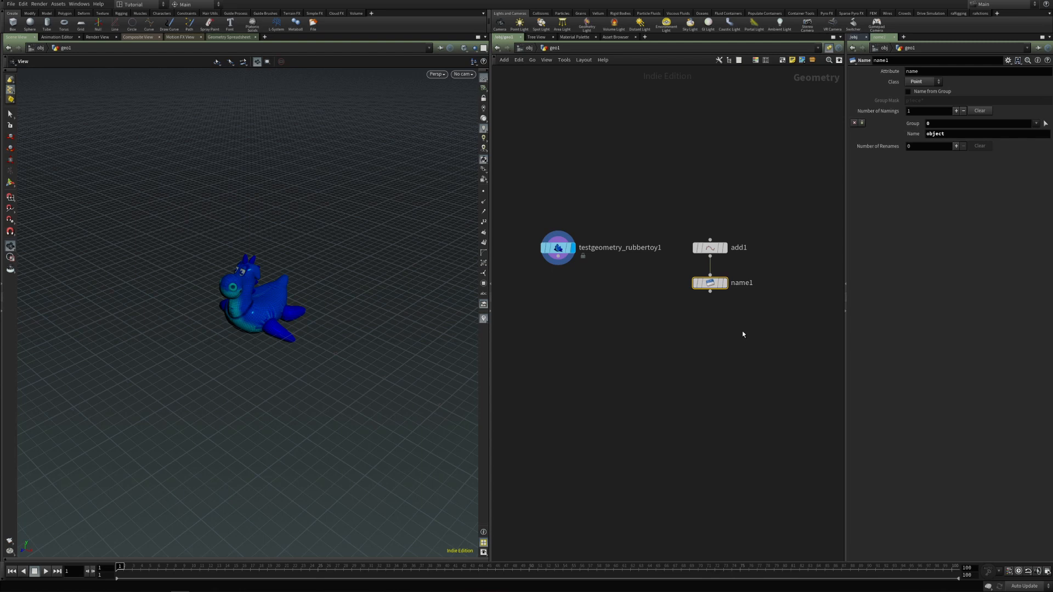
Append a Rig Doctor node after name1, display it with Initialize Transforms enabled, and check its point attributes
{"action": "left_click", "coordinate": [710, 291]}
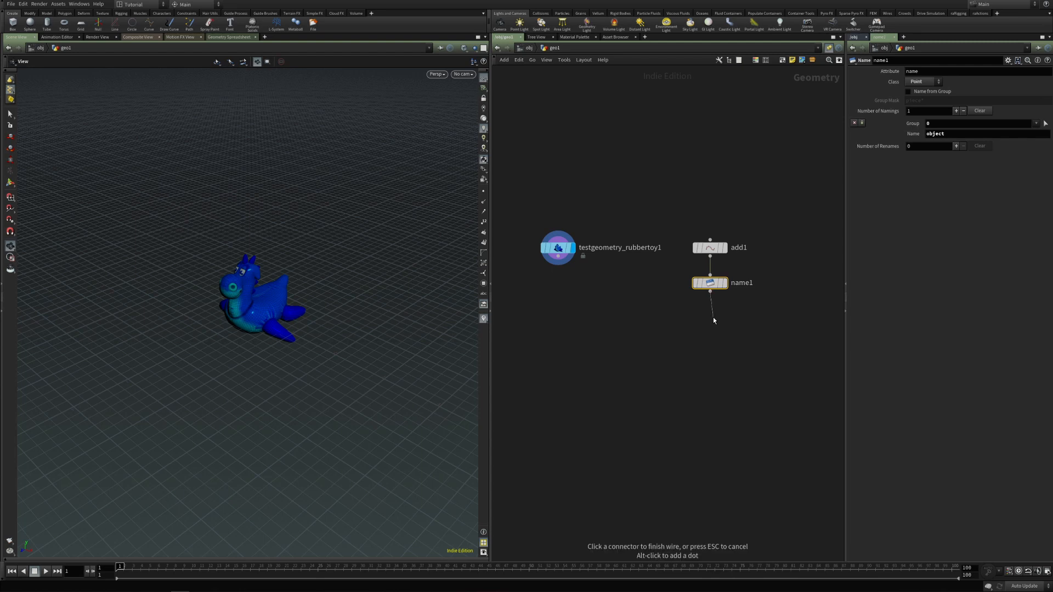
{"action": "key", "text": "Tab"}
{"action": "type", "text": "rigd"}
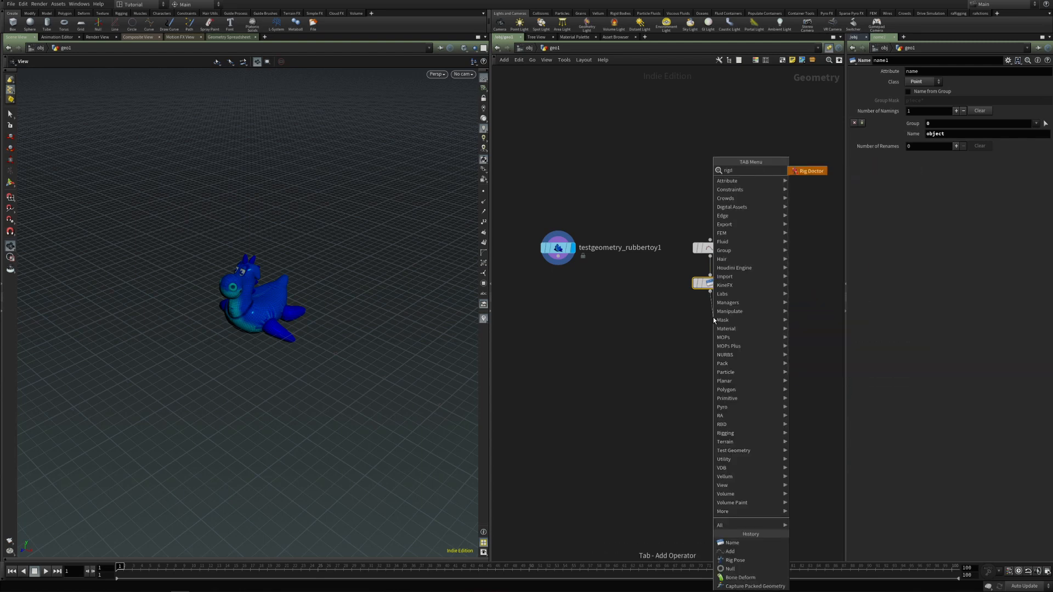
{"action": "key", "text": "Return"}
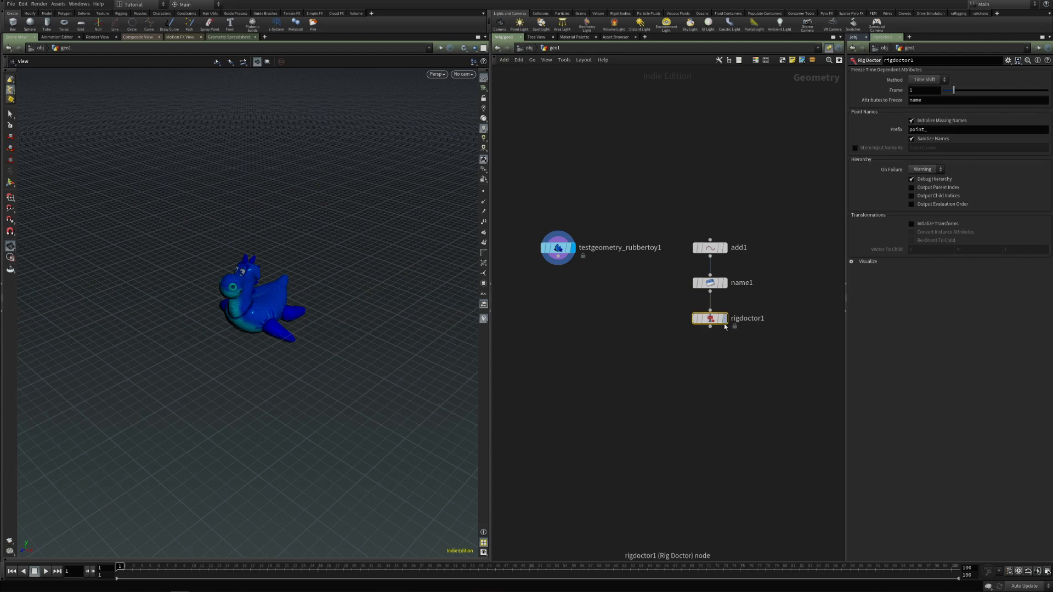
{"action": "left_click", "coordinate": [723, 319]}
{"action": "left_click", "coordinate": [935, 223]}
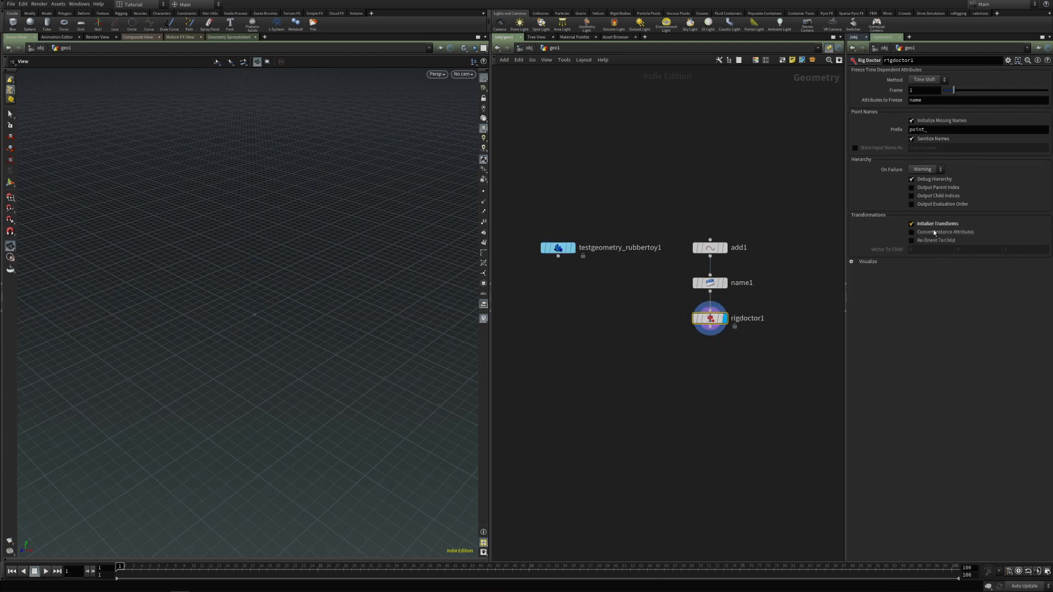
{"action": "middle_click", "coordinate": [708, 324]}
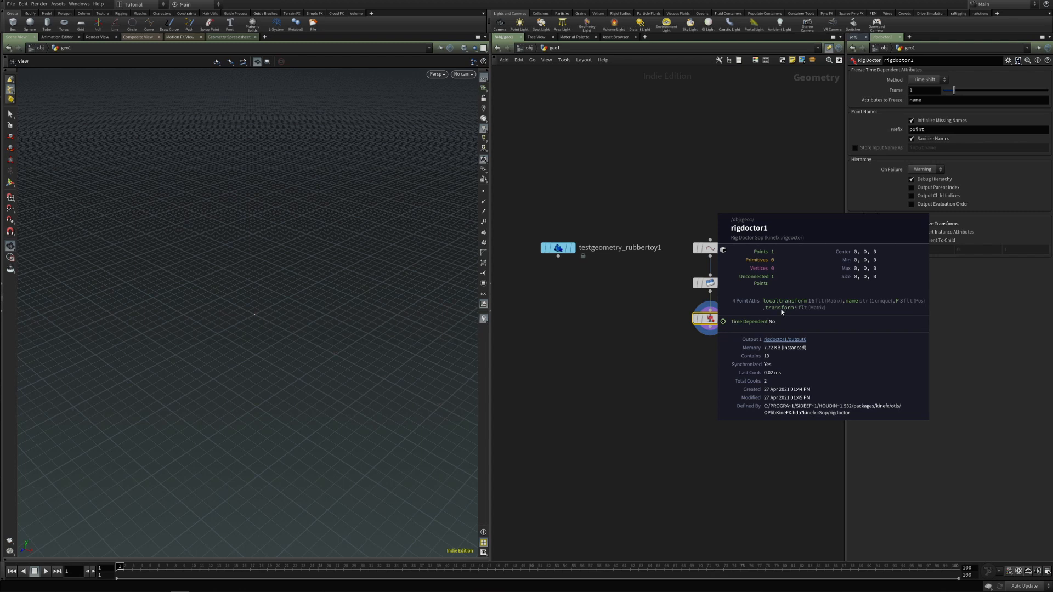
Append a Null after rigdoctor1, display it and rename it REST_OBJECT_SKELETON
{"action": "left_click", "coordinate": [708, 327]}
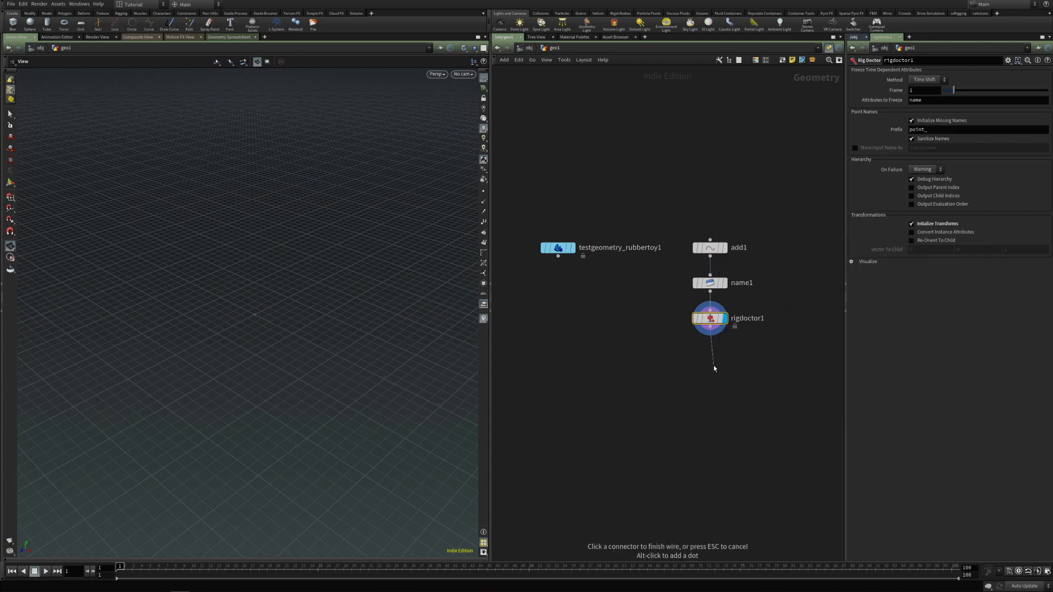
{"action": "key", "text": "Tab"}
{"action": "type", "text": "nul"}
{"action": "key", "text": "Return"}
{"action": "left_click_drag", "start_coordinate": [713, 366], "coordinate": [653, 359]}
{"action": "left_click", "coordinate": [727, 341]}
{"action": "left_click", "coordinate": [740, 358]}
{"action": "type", "text": "REST_OBJECT_SKELETON"}
{"action": "key", "text": "Return"}
{"action": "middle_click_drag", "start_coordinate": [632, 376], "coordinate": [615, 311]}
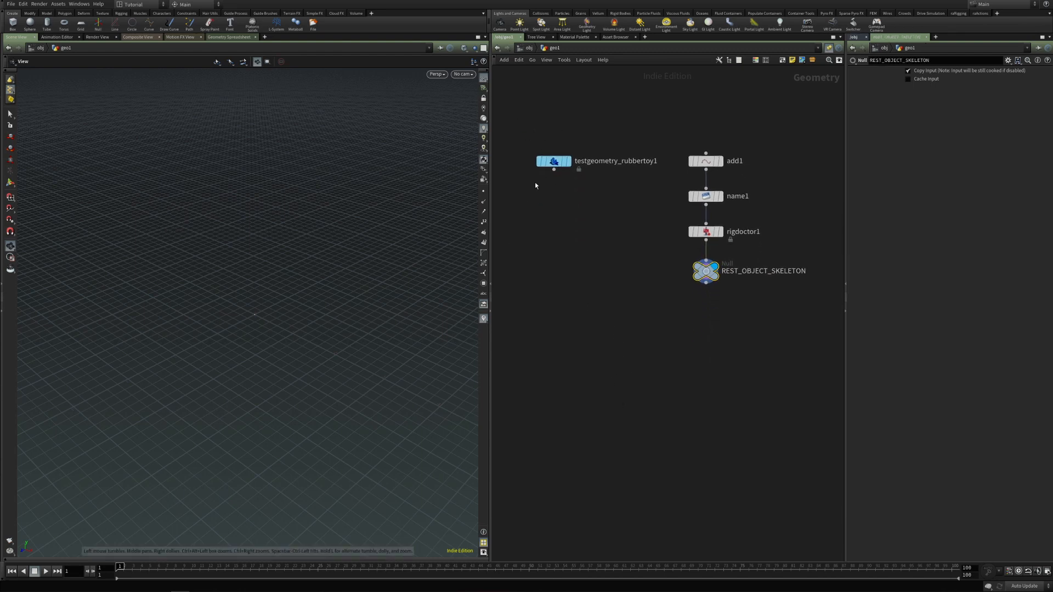
Add a Capture Packed Geometry node below the rubber toy node
{"action": "key", "text": "Tab"}
{"action": "type", "text": "capture"}
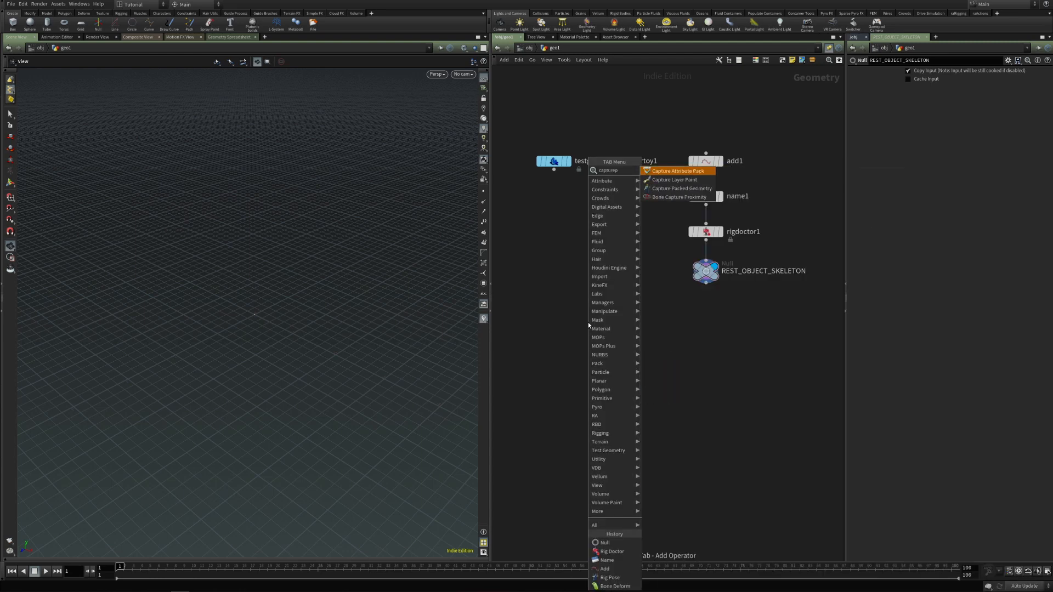
{"action": "type", "text": " pa"}
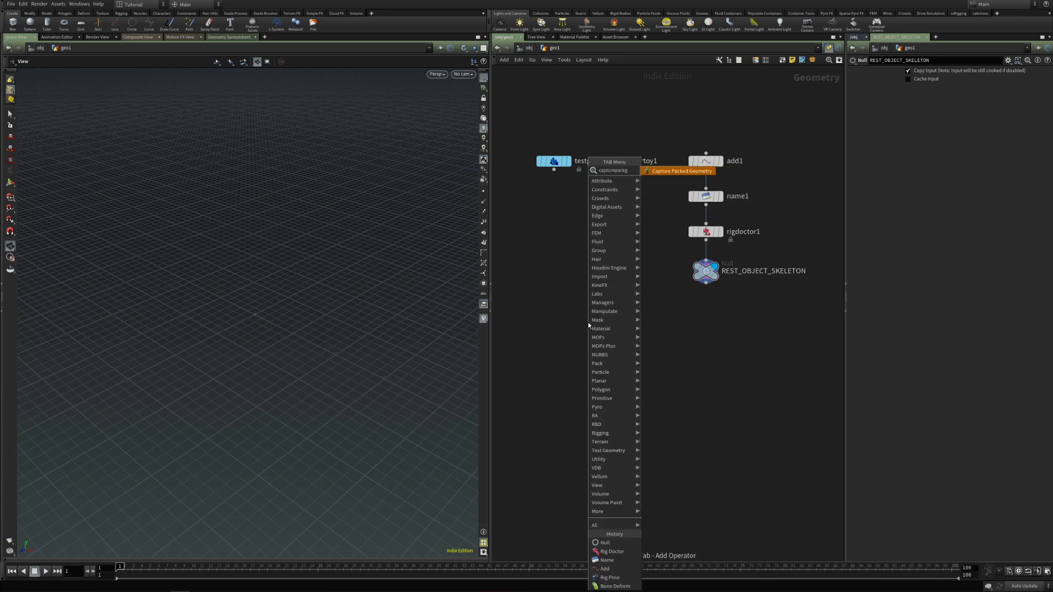
{"action": "key", "text": "Return"}
{"action": "left_click", "coordinate": [588, 321]}
{"action": "left_click_drag", "start_coordinate": [587, 321], "coordinate": [560, 346]}
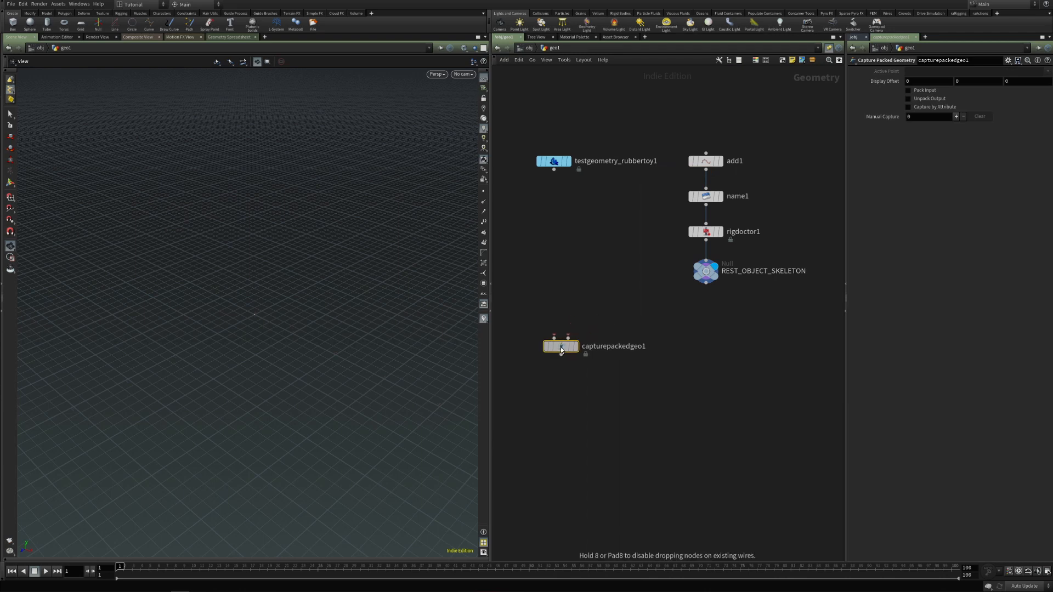
Wire the rubber toy into capturepackedgeo1's first input and REST_OBJECT_SKELETON into its second input
{"action": "left_click", "coordinate": [553, 336]}
{"action": "left_click", "coordinate": [553, 170]}
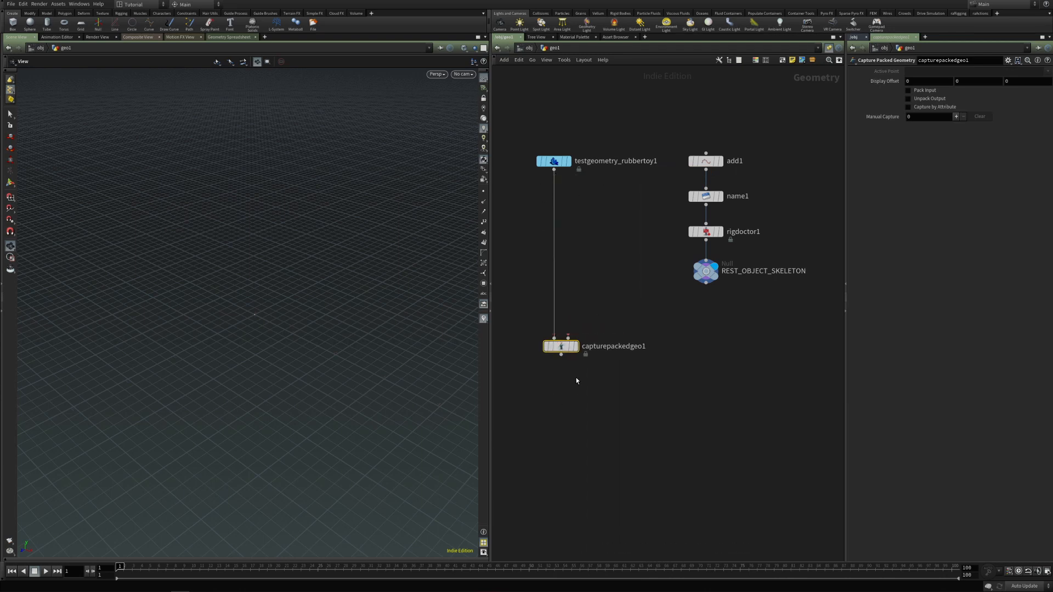
{"action": "left_click", "coordinate": [567, 337]}
{"action": "left_click", "coordinate": [918, 91]}
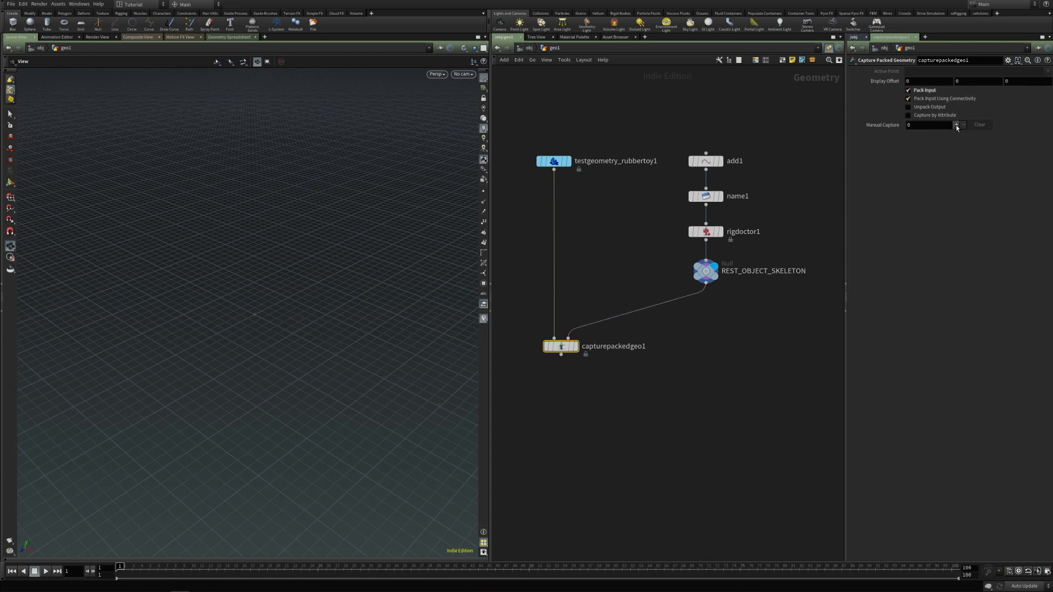
{"action": "left_click", "coordinate": [955, 125]}
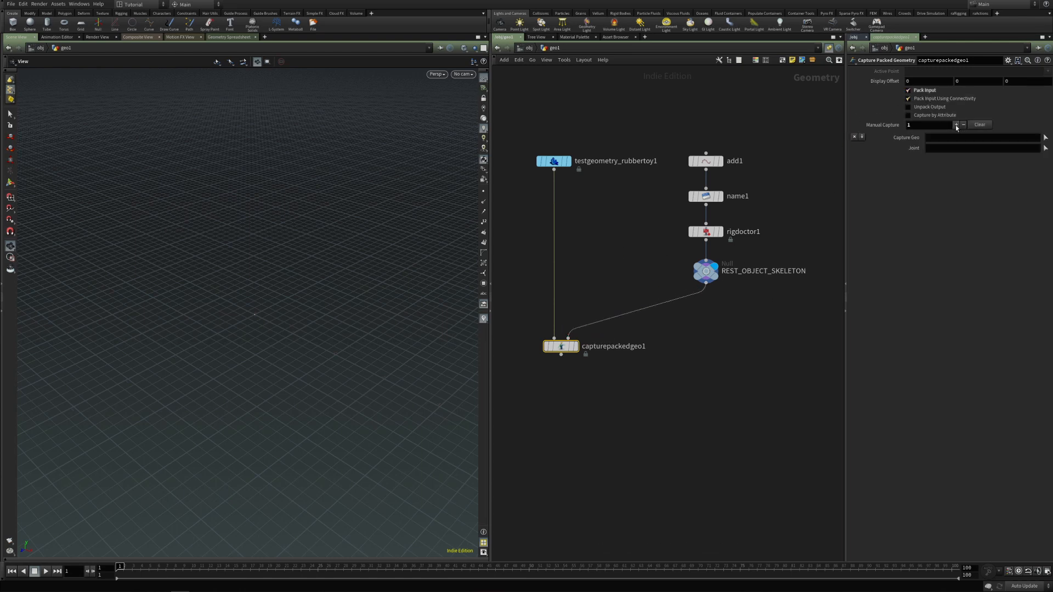
{"action": "left_click", "coordinate": [1045, 148]}
{"action": "key", "text": "Return"}
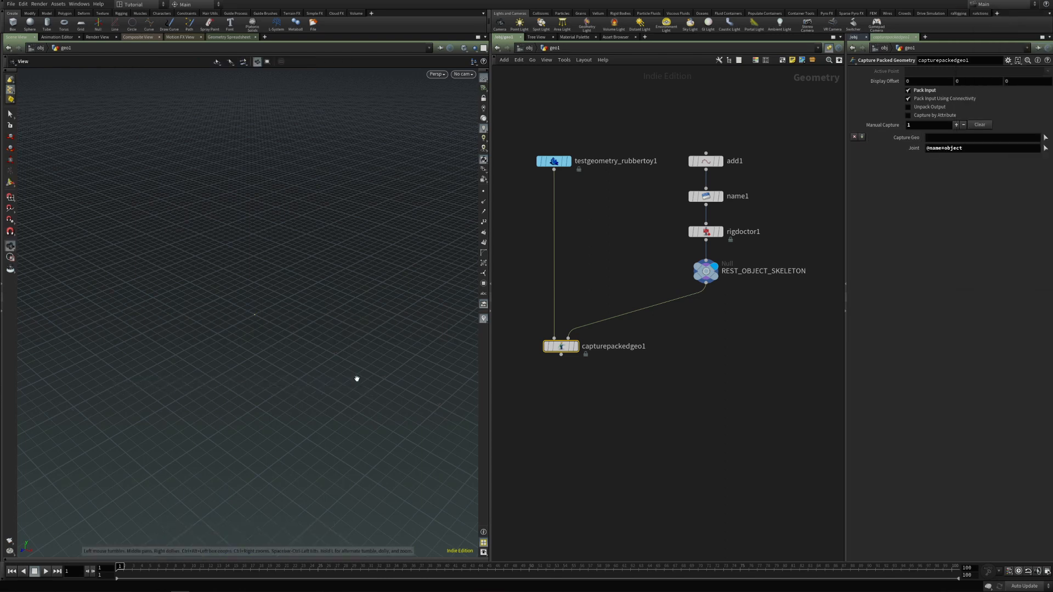
{"action": "left_click", "coordinate": [938, 138]}
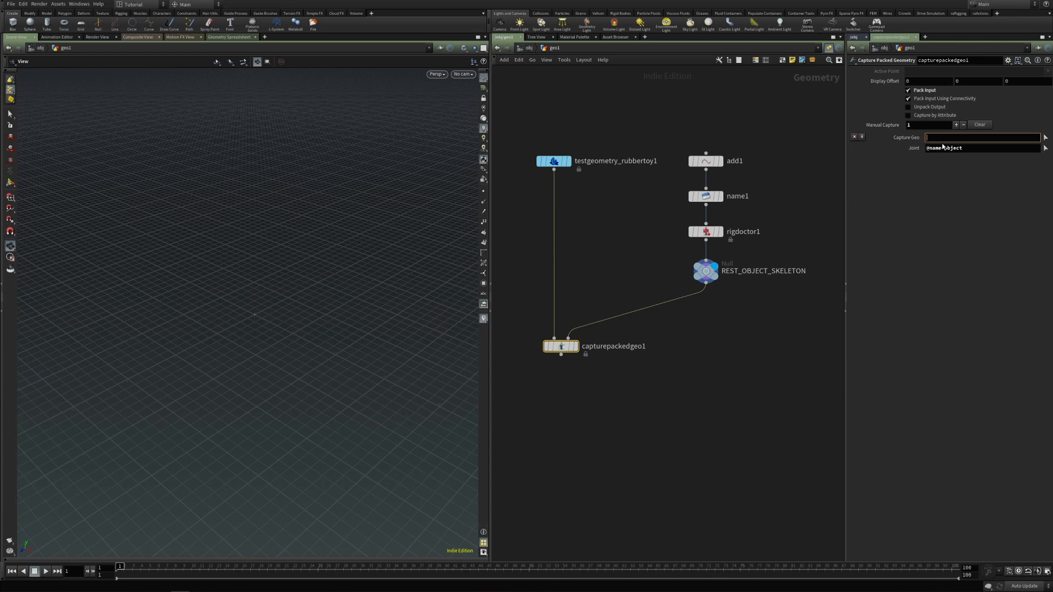
{"action": "key", "text": "Return"}
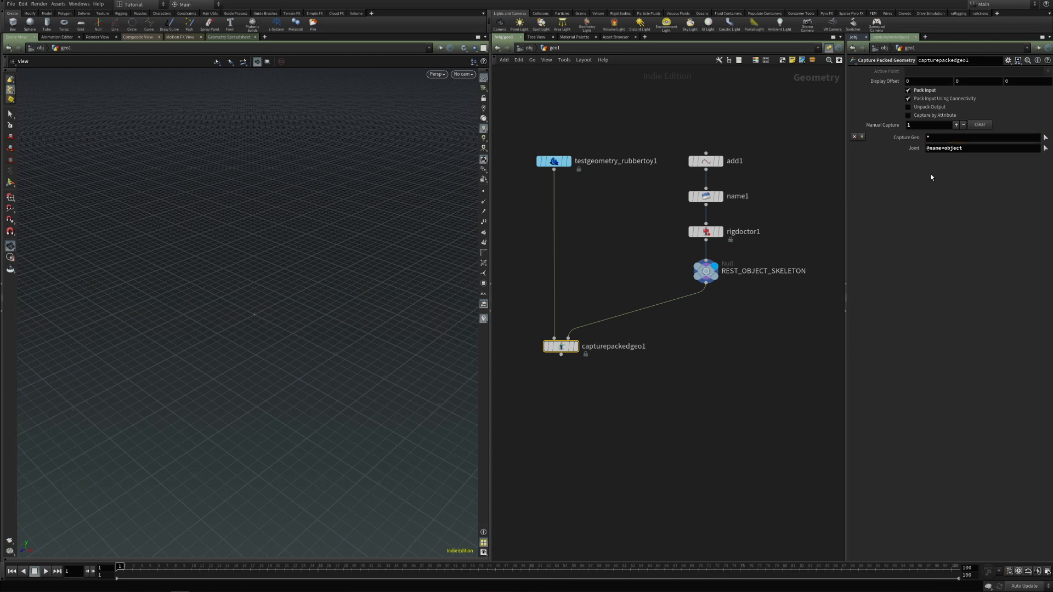
{"action": "left_click", "coordinate": [575, 346]}
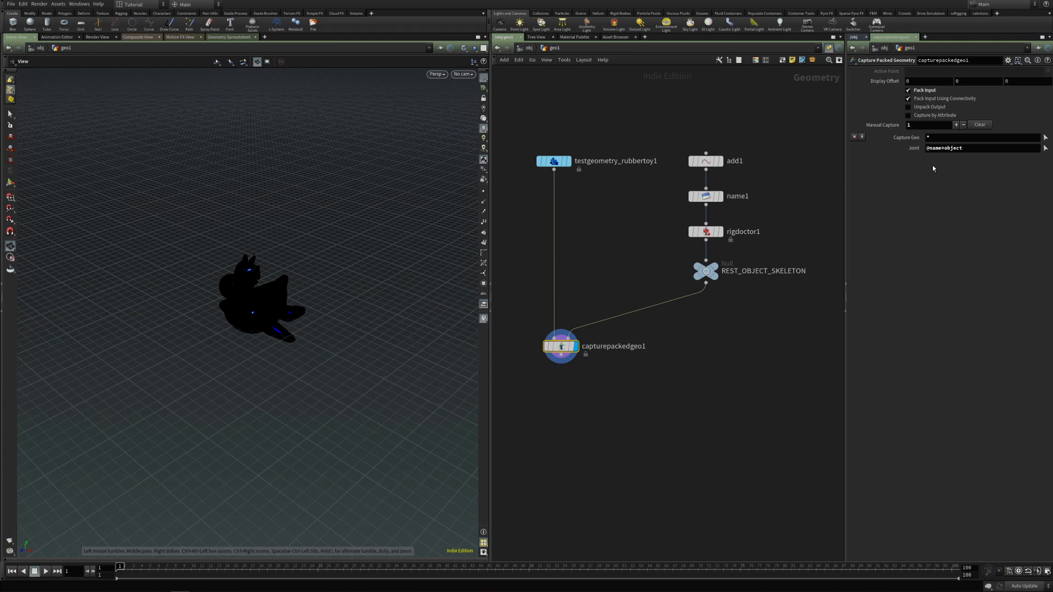
Move add1 up, insert a Color node between add1 and name1, and select capturepackedgeo1 again
{"action": "left_click_drag", "start_coordinate": [705, 160], "coordinate": [706, 136]}
{"action": "key", "text": "Tab"}
{"action": "type", "text": "color"}
{"action": "key", "text": "Return"}
{"action": "left_click", "coordinate": [706, 165]}
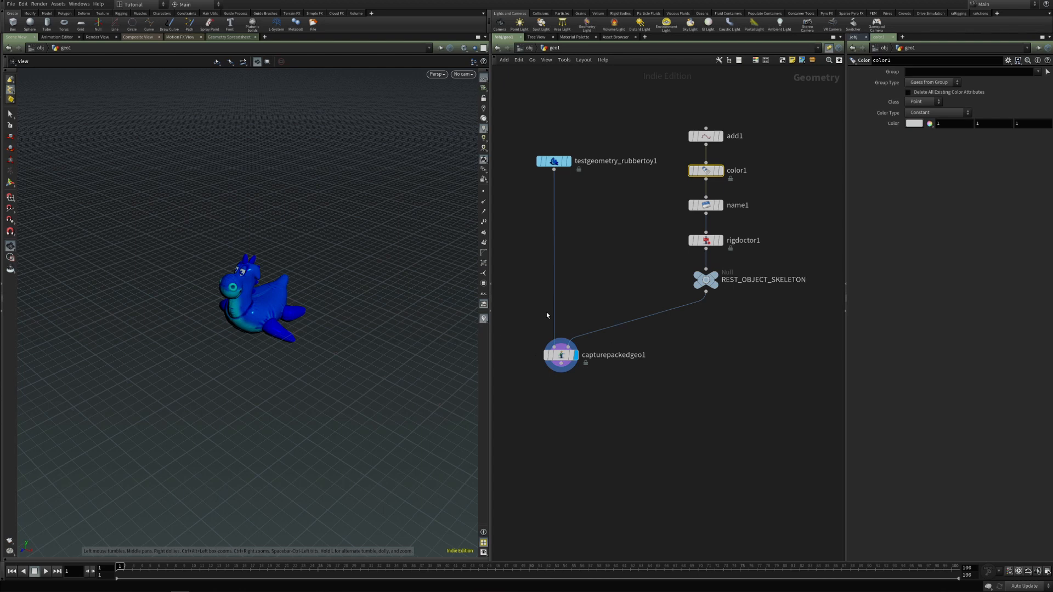
{"action": "left_click", "coordinate": [560, 354]}
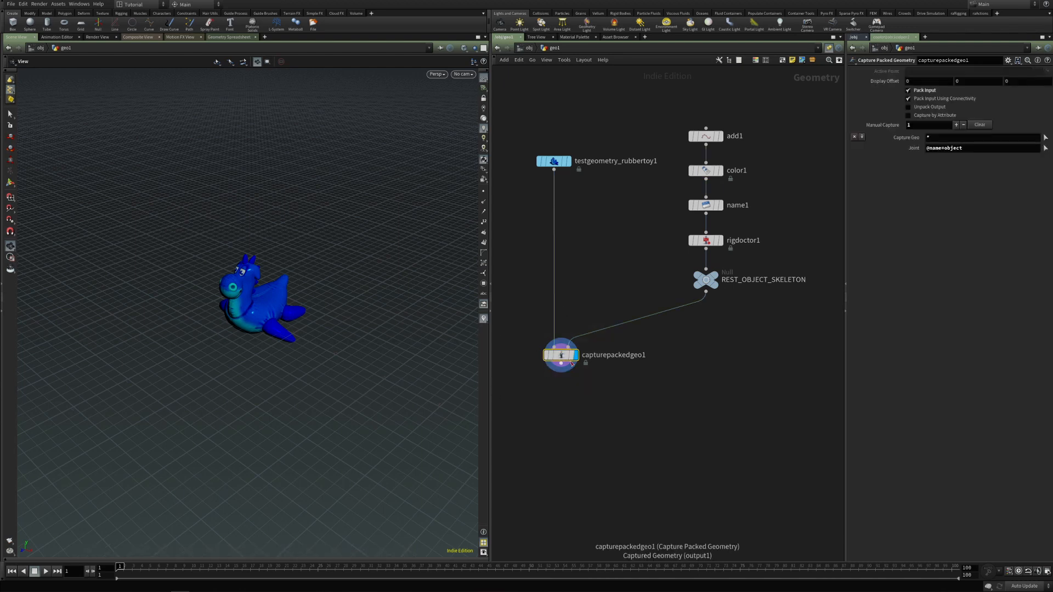
Add a Bone Deform node below the REST_OBJECT_SKELETON null
{"action": "middle_click_drag", "start_coordinate": [656, 446], "coordinate": [643, 372]}
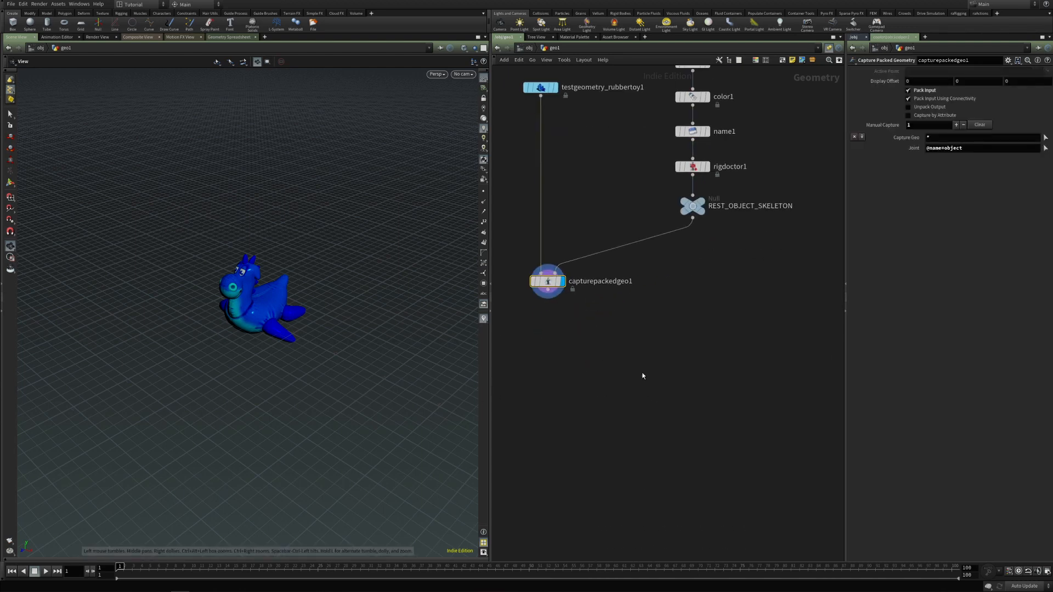
{"action": "scroll", "coordinate": [642, 396], "scroll_direction": "down", "scroll_amount": 3}
{"action": "key", "text": "Tab"}
{"action": "type", "text": "bone"}
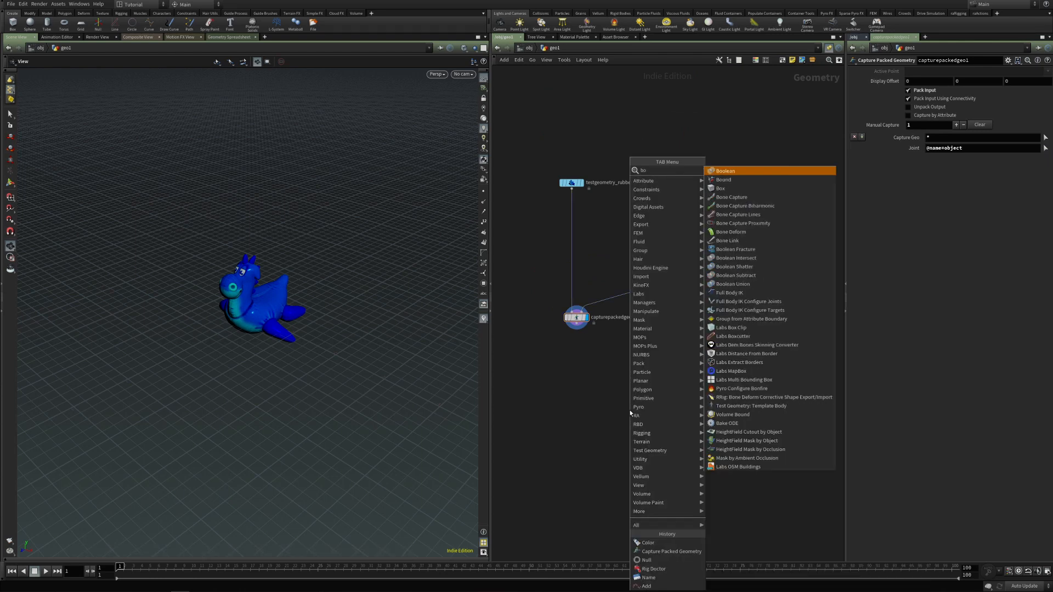
{"action": "key", "text": "Down"}
{"action": "key", "text": "Down"}
{"action": "key", "text": "Down"}
{"action": "key", "text": "Down"}
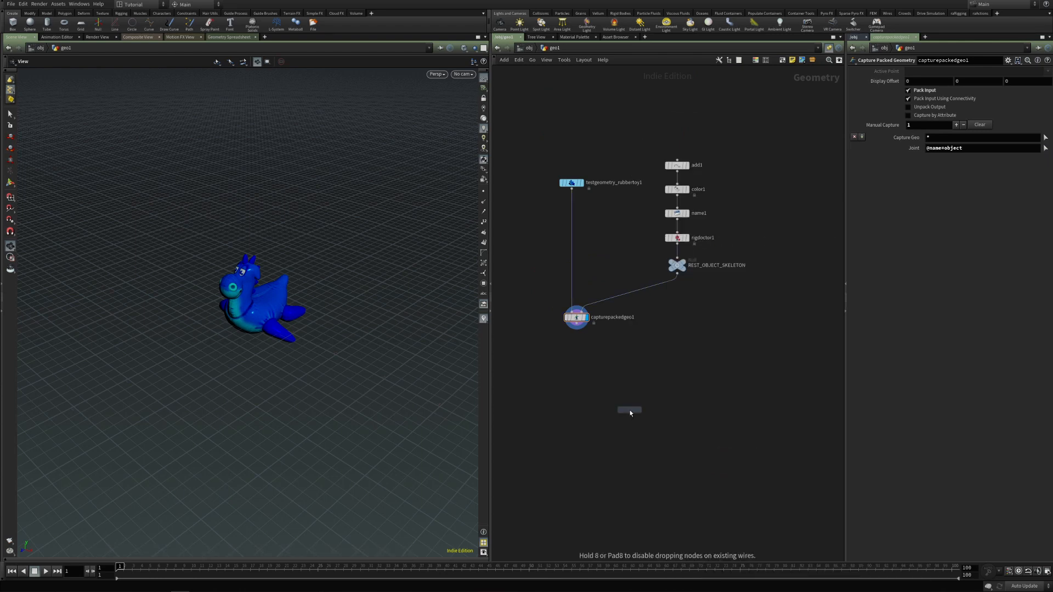
{"action": "key", "text": "Return"}
{"action": "left_click", "coordinate": [689, 430]}
Wire capturepackedgeo1 and REST_OBJECT_SKELETON into bonedeform1's first and second inputs, and align bonedeform1 under the null
{"action": "left_click_drag", "start_coordinate": [673, 420], "coordinate": [607, 370]}
{"action": "left_click", "coordinate": [576, 328]}
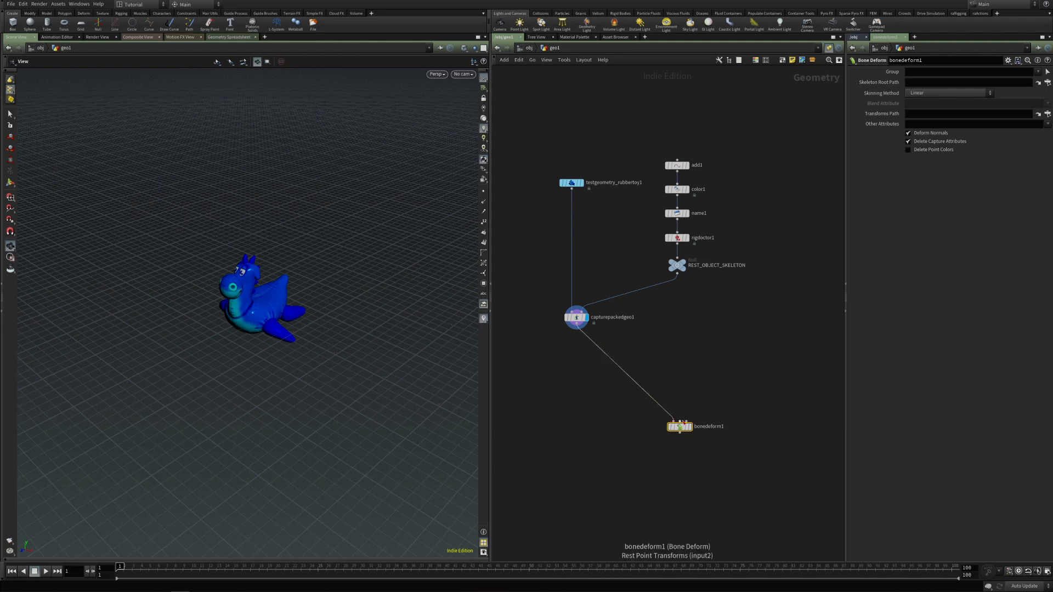
{"action": "left_click", "coordinate": [679, 421]}
{"action": "left_click", "coordinate": [679, 282]}
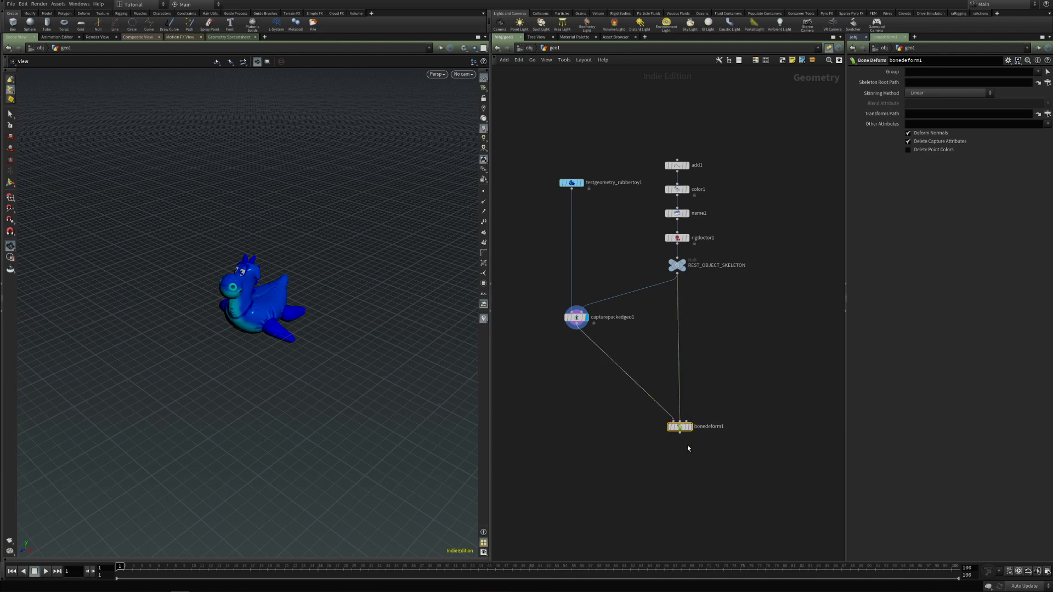
{"action": "left_click_drag", "start_coordinate": [681, 429], "coordinate": [679, 435]}
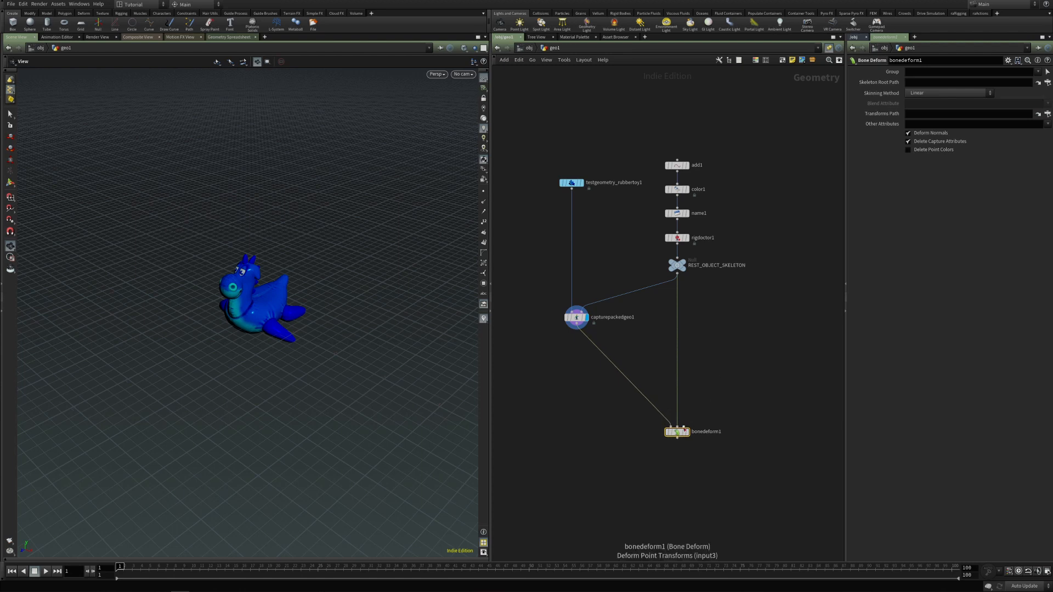
Add a Rig Pose node fed by REST_OBJECT_SKELETON, wire it into bonedeform1's third input, and display bonedeform1
{"action": "key", "text": "Tab"}
{"action": "type", "text": "rig"}
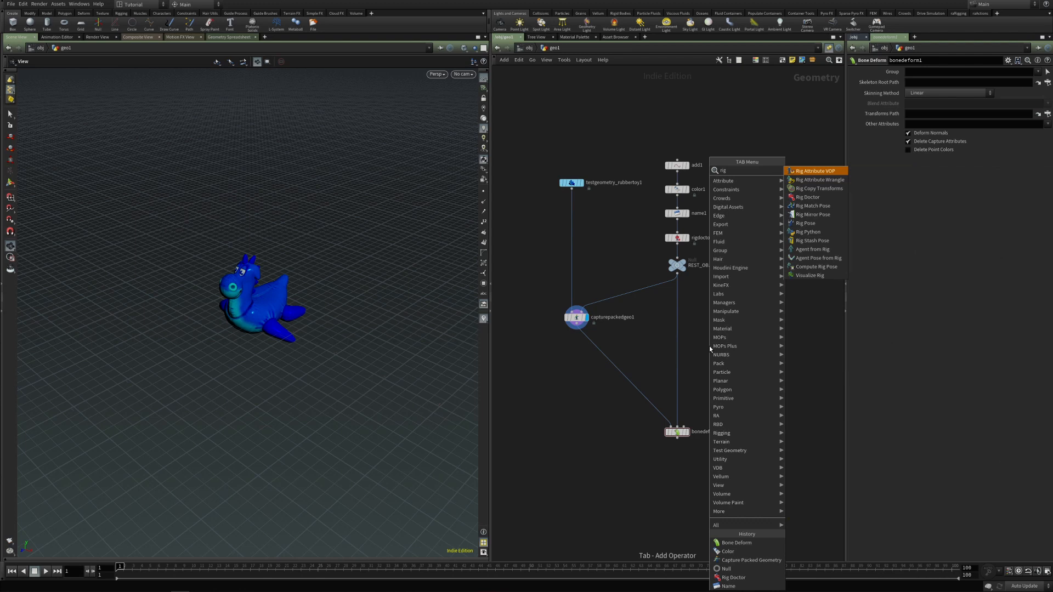
{"action": "type", "text": "po"}
{"action": "left_click", "coordinate": [709, 350]}
{"action": "left_click", "coordinate": [709, 337]}
{"action": "left_click", "coordinate": [677, 273]}
{"action": "left_click", "coordinate": [709, 355]}
{"action": "left_click", "coordinate": [683, 429]}
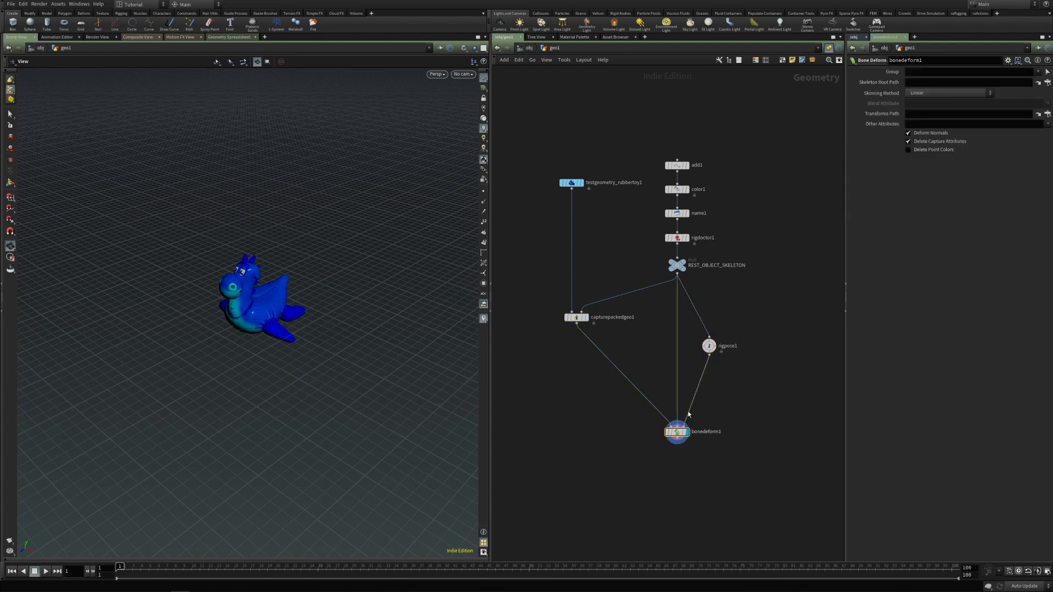
Test the rubber toy's deformation by moving the object joint through rigpose1, and undo the trial transforms
{"action": "key", "text": "Return"}
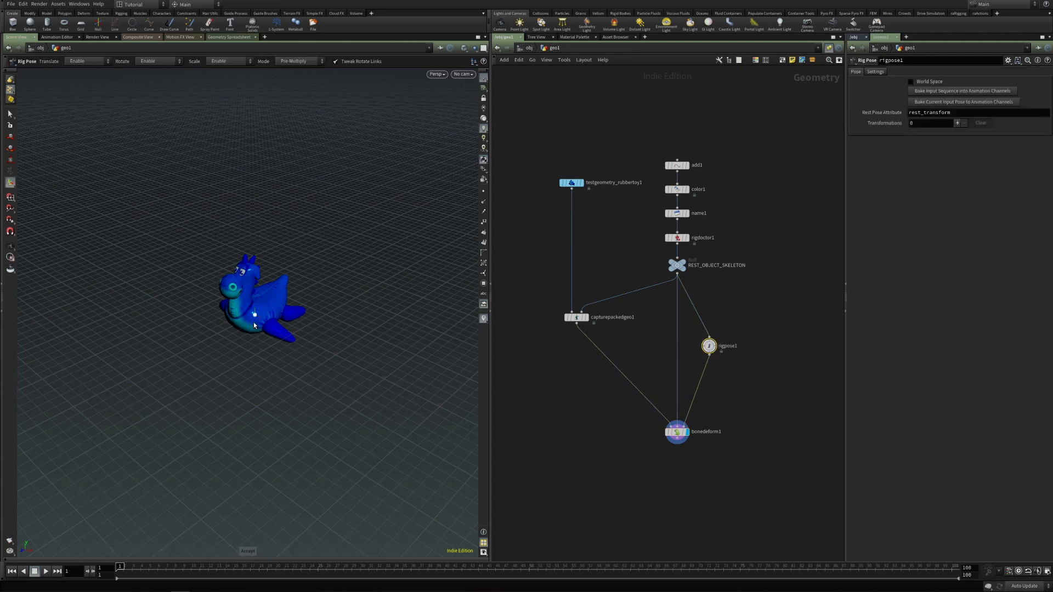
{"action": "left_click", "coordinate": [254, 315]}
{"action": "left_click_drag", "start_coordinate": [254, 315], "coordinate": [284, 274]}
{"action": "key", "text": "ctrl+z"}
{"action": "left_click_drag", "start_coordinate": [208, 293], "coordinate": [268, 352]}
{"action": "key", "text": "ctrl+z"}
{"action": "key", "text": "ctrl+z"}
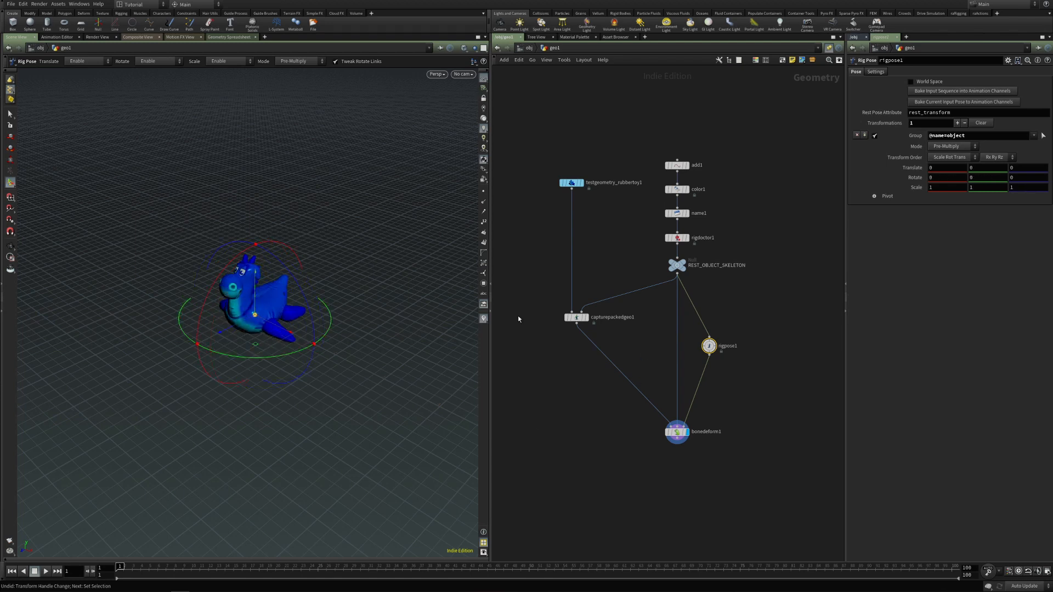
Move rigpose1 up and insert a Rig Attribute VOP node on the wire between it and bonedeform1
{"action": "middle_click_drag", "start_coordinate": [599, 429], "coordinate": [595, 424]}
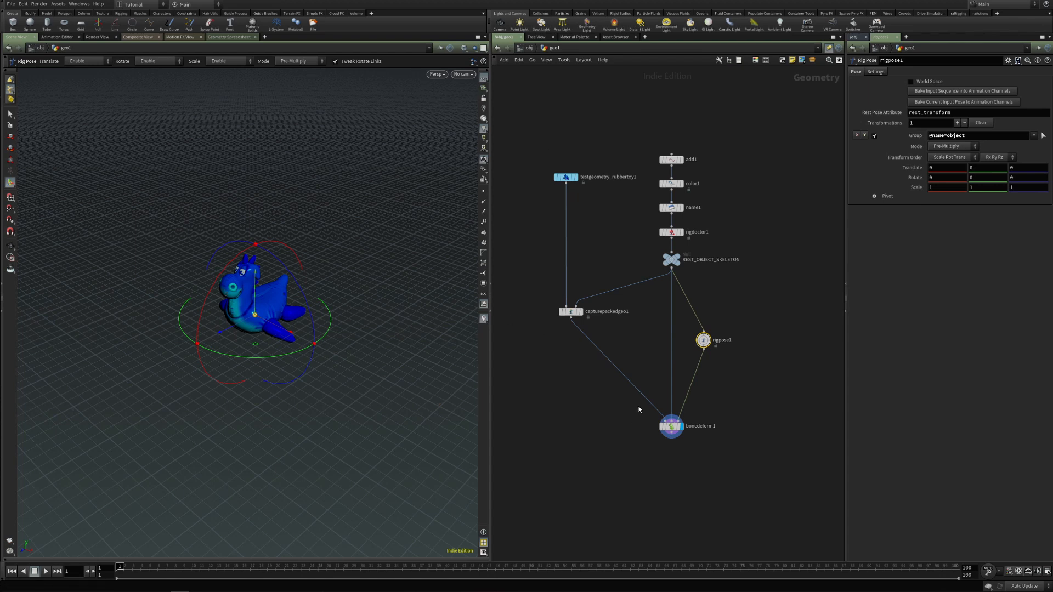
{"action": "left_click_drag", "start_coordinate": [703, 340], "coordinate": [705, 323]}
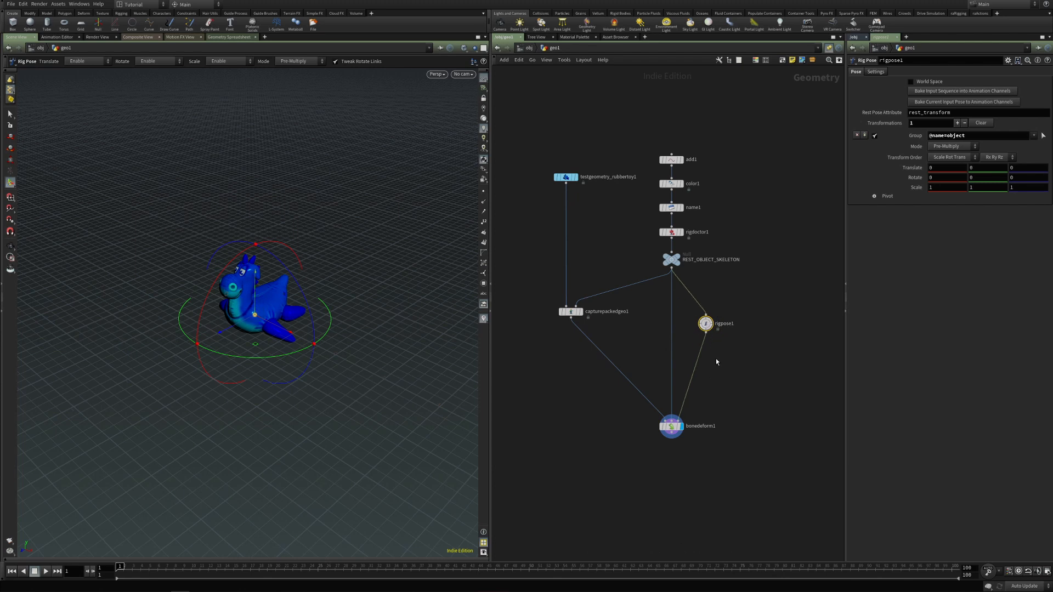
{"action": "key", "text": "Tab"}
{"action": "type", "text": "rig"}
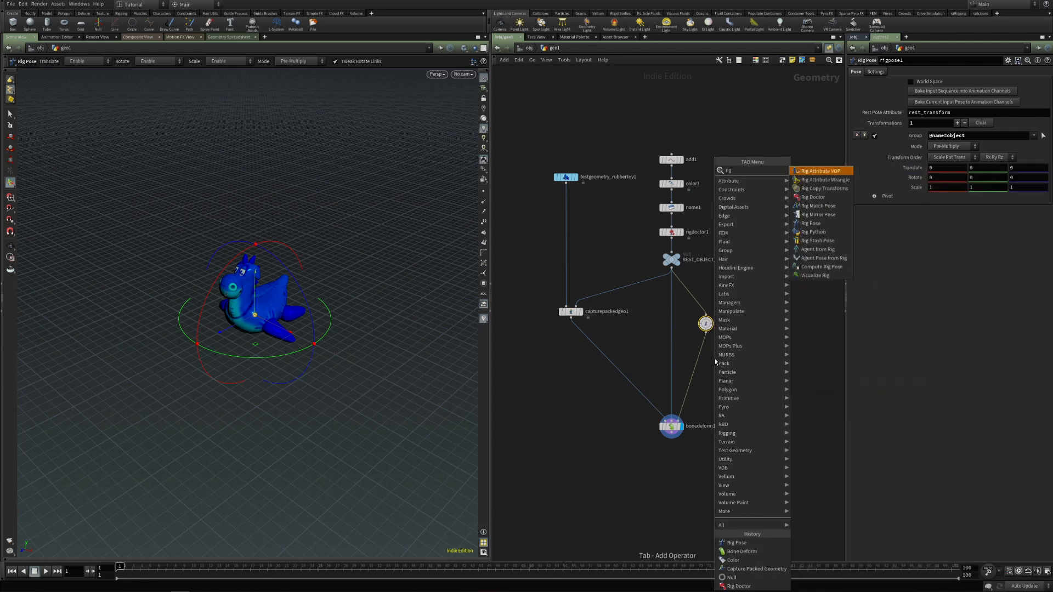
{"action": "key", "text": "Return"}
{"action": "left_click", "coordinate": [704, 355]}
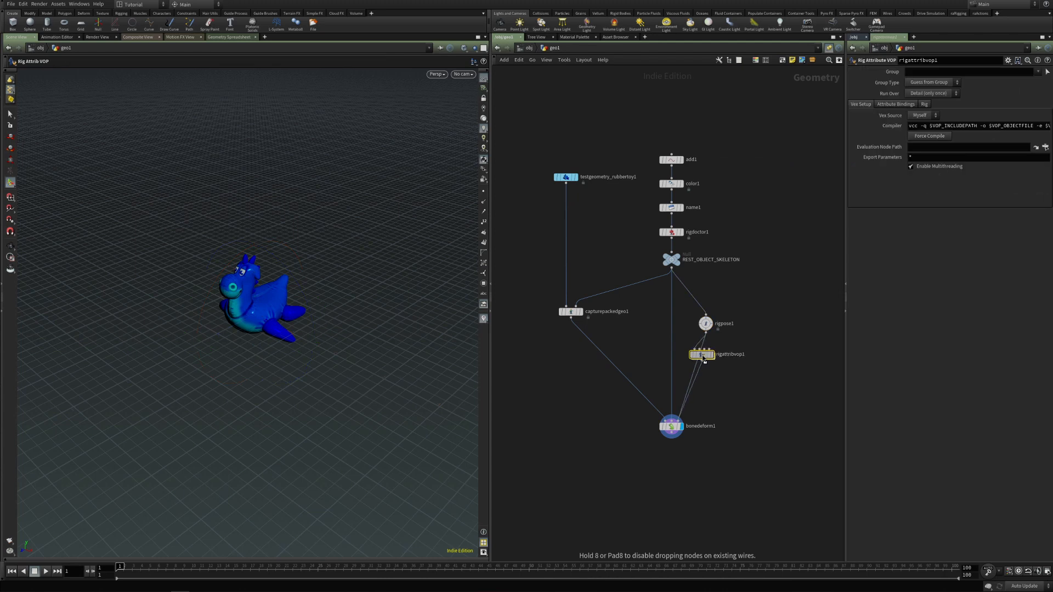
{"action": "left_click_drag", "start_coordinate": [706, 353], "coordinate": [716, 353]}
Delete rigpose1 and rename the Rig Attribute VOP node to constraints
{"action": "left_click_drag", "start_coordinate": [690, 310], "coordinate": [728, 338]}
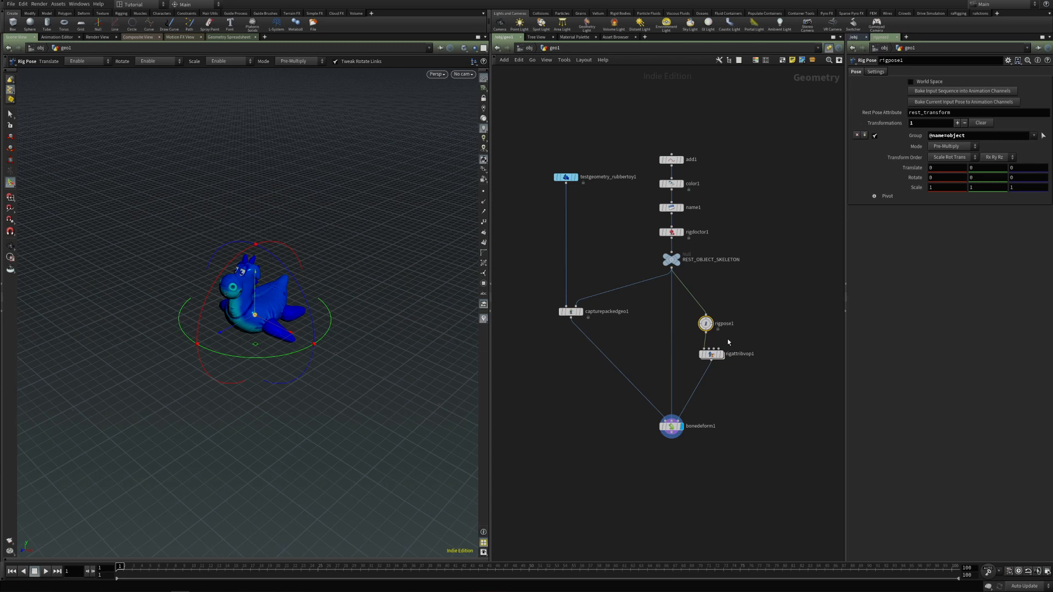
{"action": "key", "text": "Delete"}
{"action": "double_click", "coordinate": [743, 356]}
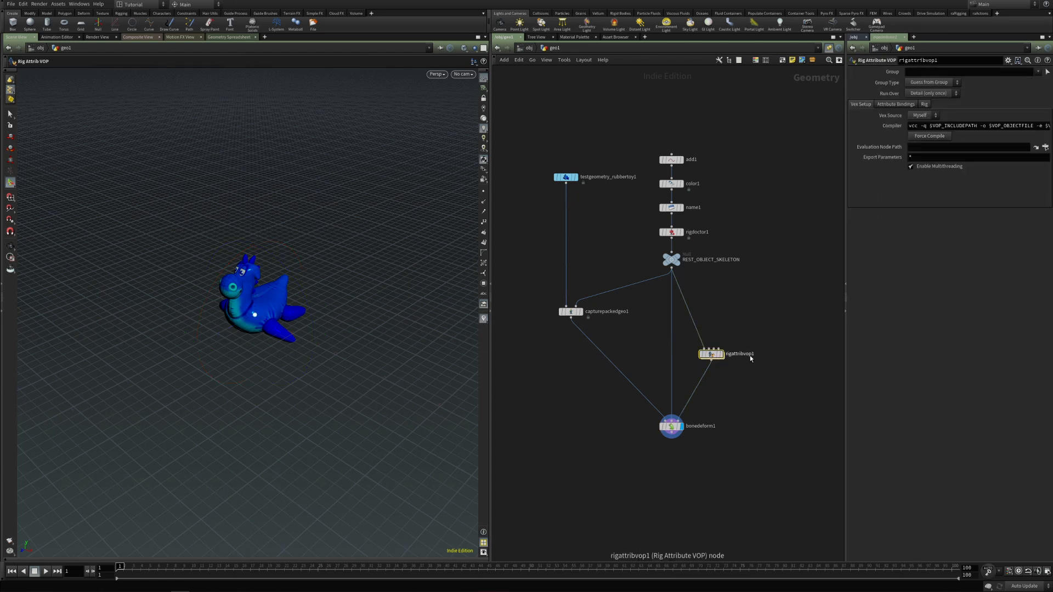
{"action": "type", "text": "constr"}
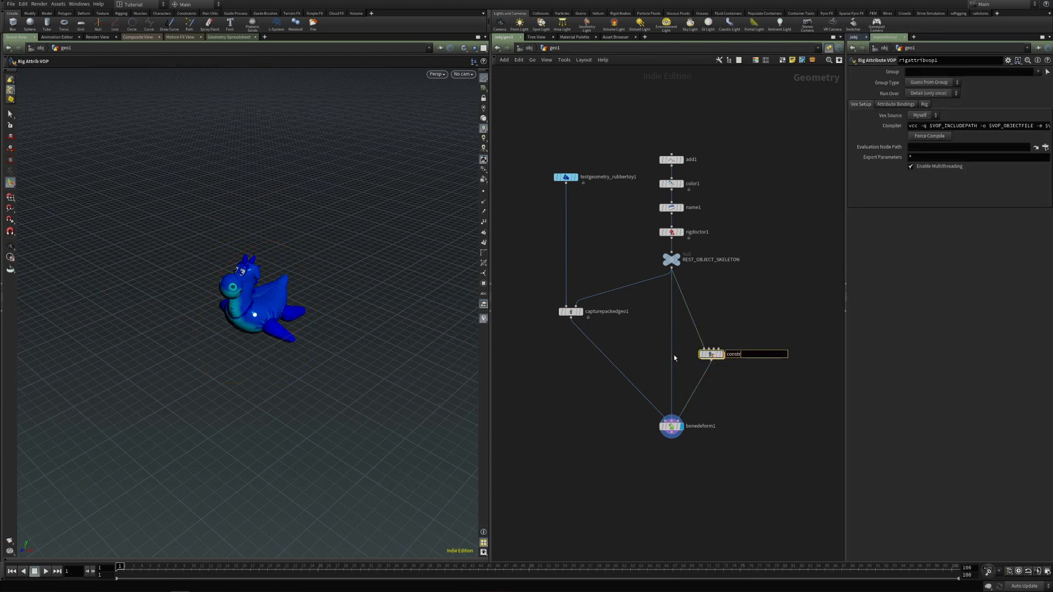
{"action": "type", "text": "aints"}
{"action": "key", "text": "Return"}
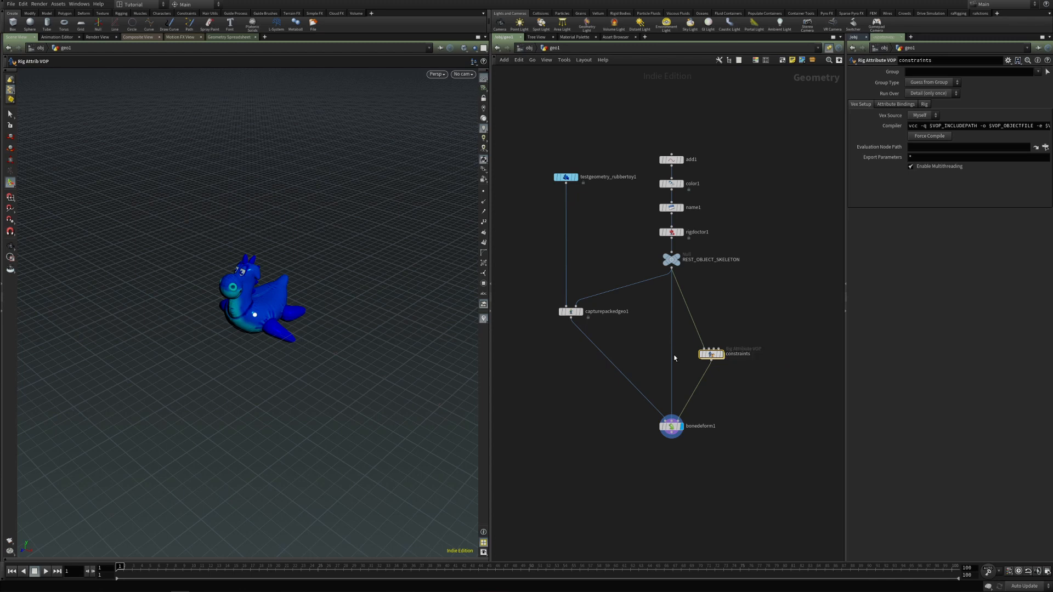
Place a second Add node beside the object skeleton chain and enable one point in it
{"action": "middle_click_drag", "start_coordinate": [733, 297], "coordinate": [672, 339]}
{"action": "scroll", "coordinate": [700, 308], "scroll_direction": "down", "scroll_amount": 2}
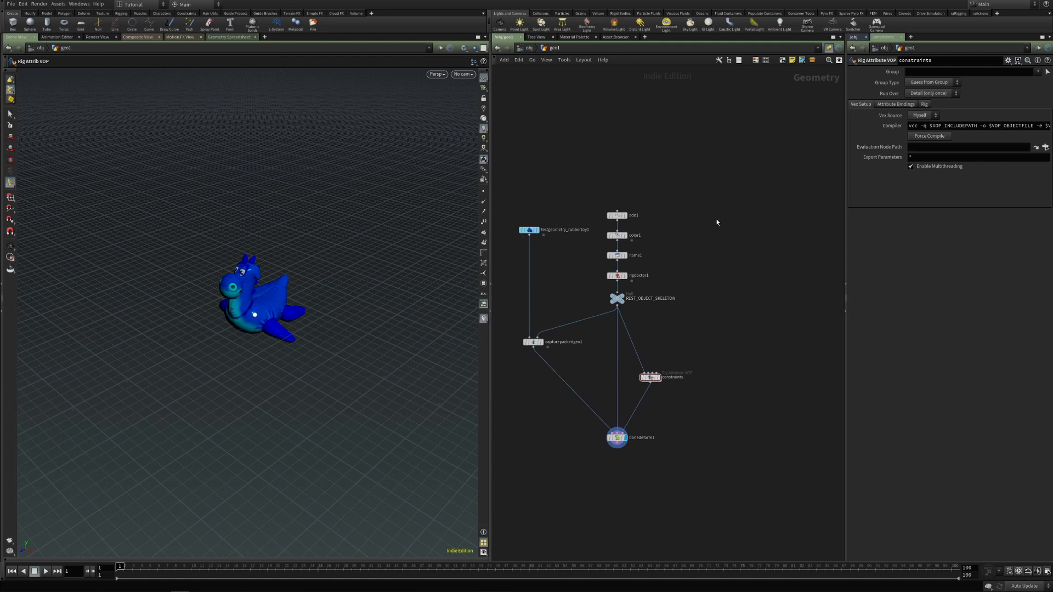
{"action": "key", "text": "Tab"}
{"action": "type", "text": "add"}
{"action": "key", "text": "Return"}
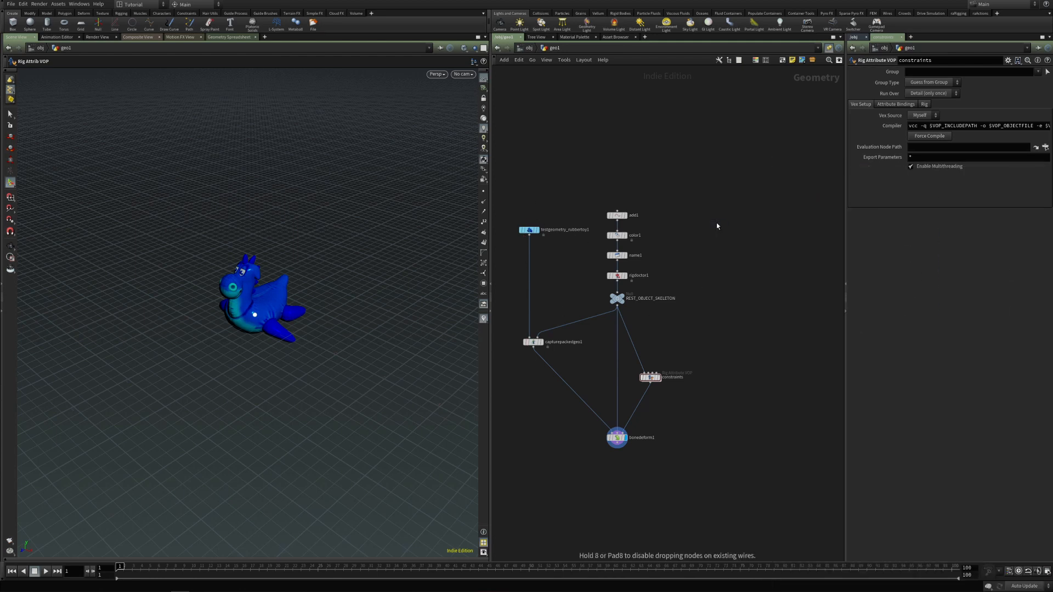
{"action": "left_click", "coordinate": [712, 219]}
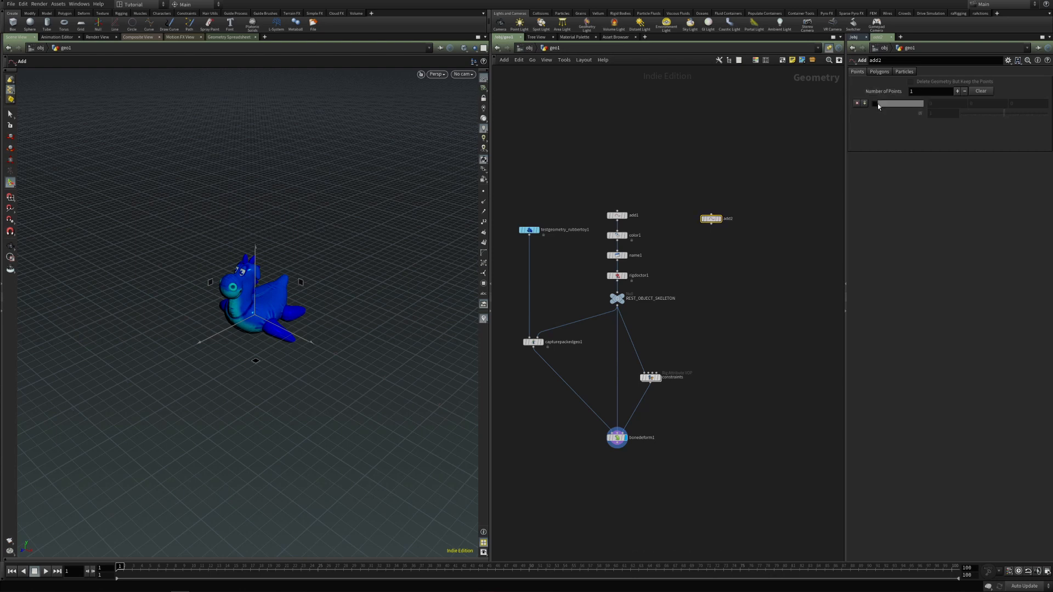
{"action": "left_click", "coordinate": [874, 104]}
Add a Name node below add2 with Class Point, Group 0, and Name target
{"action": "key", "text": "Tab"}
{"action": "type", "text": "name"}
{"action": "key", "text": "Return"}
{"action": "left_click", "coordinate": [714, 242]}
{"action": "left_click", "coordinate": [921, 81]}
{"action": "left_click", "coordinate": [916, 99]}
{"action": "key", "text": "Tab"}
{"action": "type", "text": "target"}
{"action": "key", "text": "Return"}
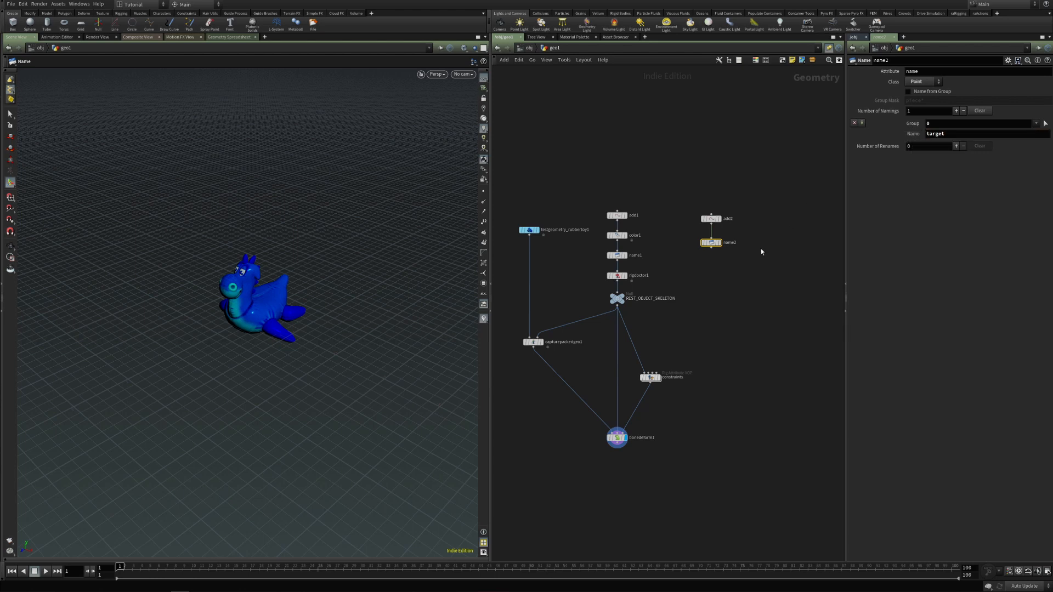
Add a Rig Doctor node below name2 and enable Initialize Transforms
{"action": "key", "text": "Tab"}
{"action": "type", "text": "rigdo"}
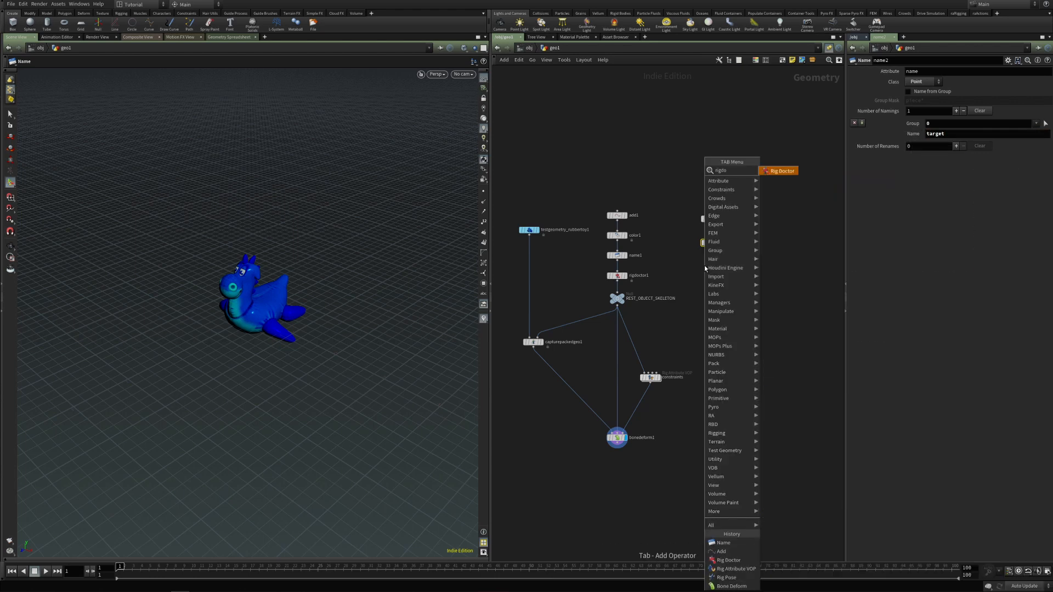
{"action": "key", "text": "Return"}
{"action": "left_click", "coordinate": [703, 264]}
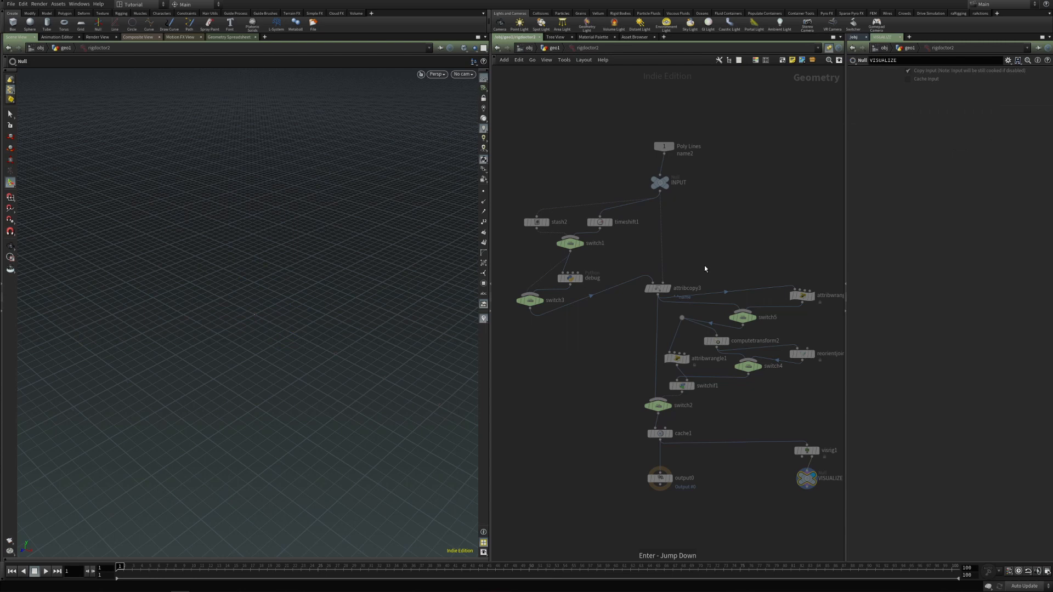
{"action": "left_click_drag", "start_coordinate": [702, 266], "coordinate": [709, 276]}
{"action": "left_click", "coordinate": [927, 225]}
{"action": "scroll", "coordinate": [703, 309], "scroll_direction": "up", "scroll_amount": 2}
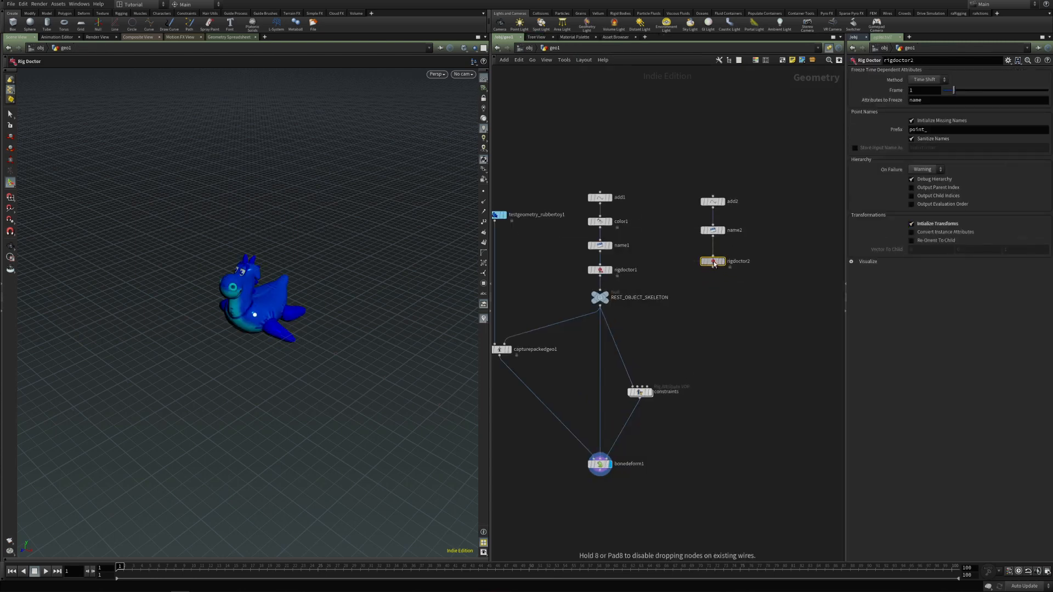
Duplicate the REST_OBJECT_SKELETON null below rigdoctor2 and rename the copy REST_TARGET_SKELETON
{"action": "left_click_drag", "start_coordinate": [607, 299], "coordinate": [713, 268], "text": "alt"}
{"action": "left_click", "coordinate": [713, 268]}
{"action": "key", "text": "Escape"}
{"action": "double_click", "coordinate": [744, 294]}
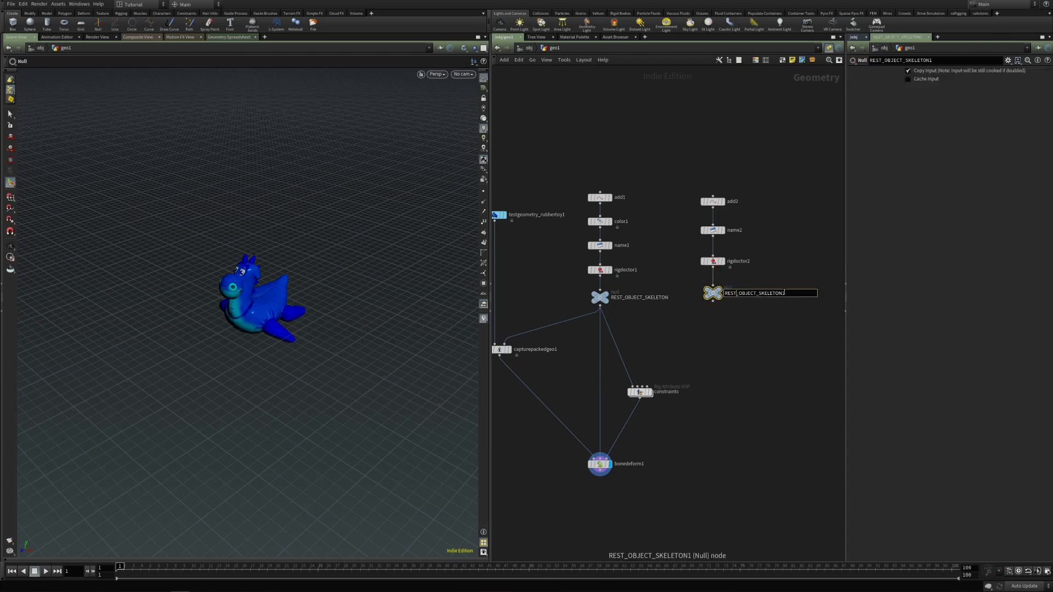
{"action": "type", "text": "REST_OB"}
{"action": "key", "text": "BackSpace"}
{"action": "key", "text": "BackSpace"}
{"action": "type", "text": "TARGET_SKELETON"}
{"action": "key", "text": "Return"}
Wire REST_TARGET_SKELETON into the second input of constraints and insert a Rig Pose node on that wire
{"action": "left_click_drag", "start_coordinate": [713, 302], "coordinate": [636, 387]}
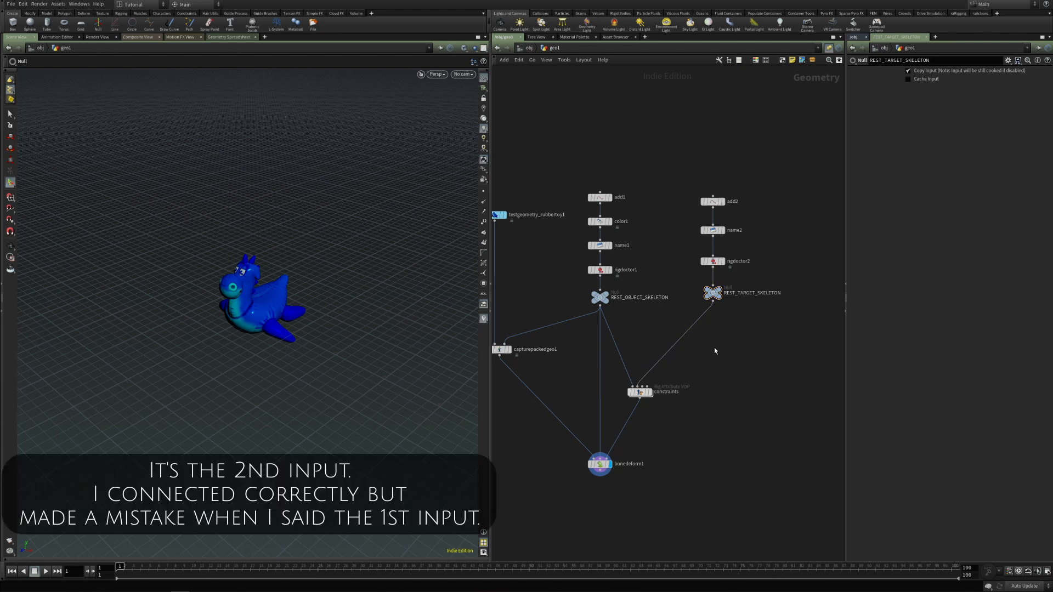
{"action": "key", "text": "Tab"}
{"action": "type", "text": "rigp"}
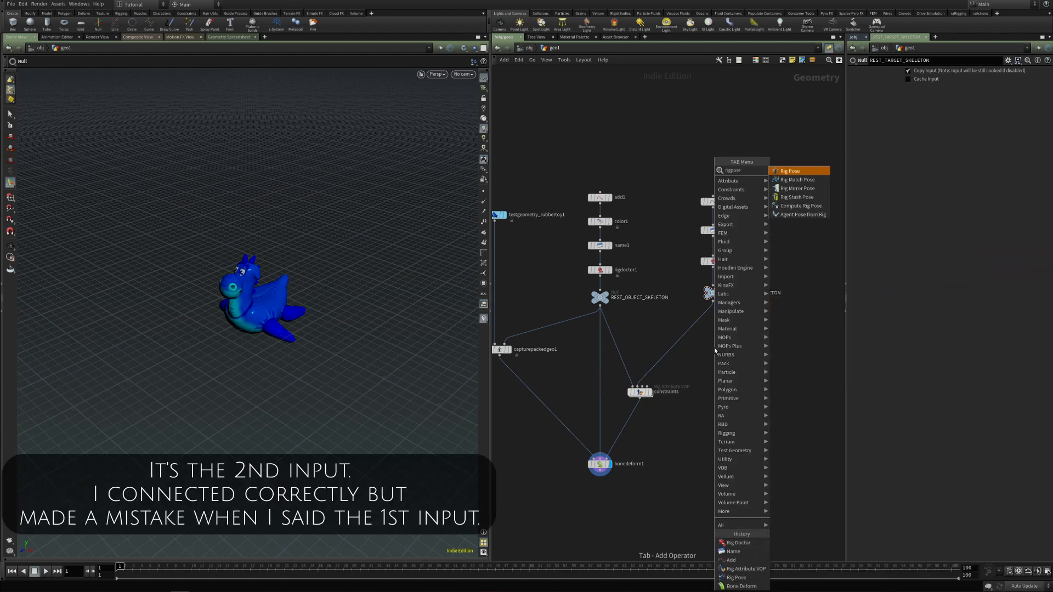
{"action": "key", "text": "Return"}
{"action": "left_click", "coordinate": [685, 342]}
{"action": "left_click_drag", "start_coordinate": [687, 343], "coordinate": [715, 343]}
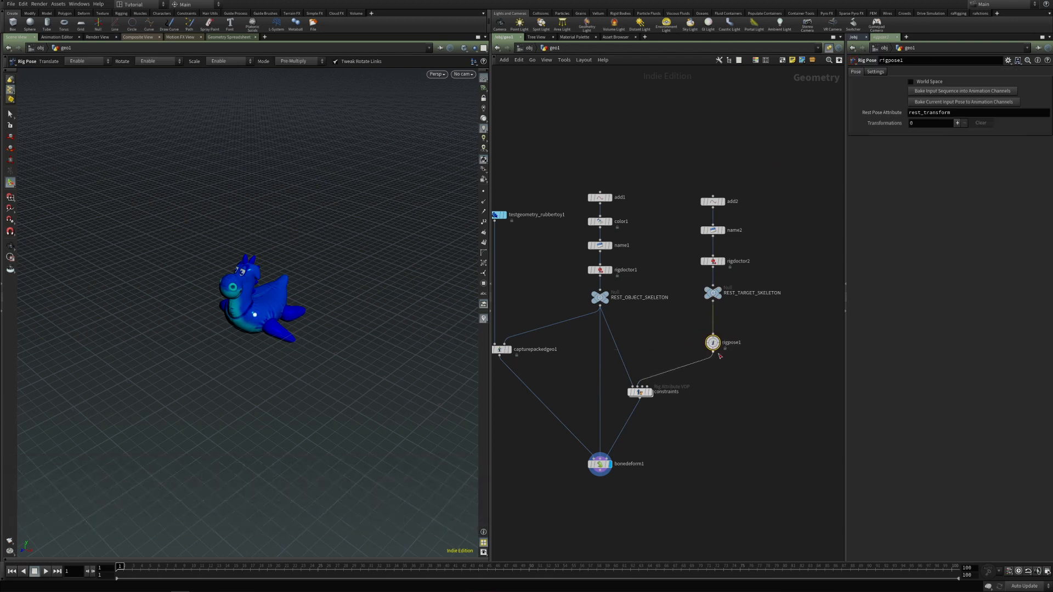
{"action": "left_click", "coordinate": [255, 316]}
{"action": "left_click_drag", "start_coordinate": [255, 316], "coordinate": [250, 350]}
{"action": "key", "text": "ctrl+z"}
{"action": "double_click", "coordinate": [734, 342]}
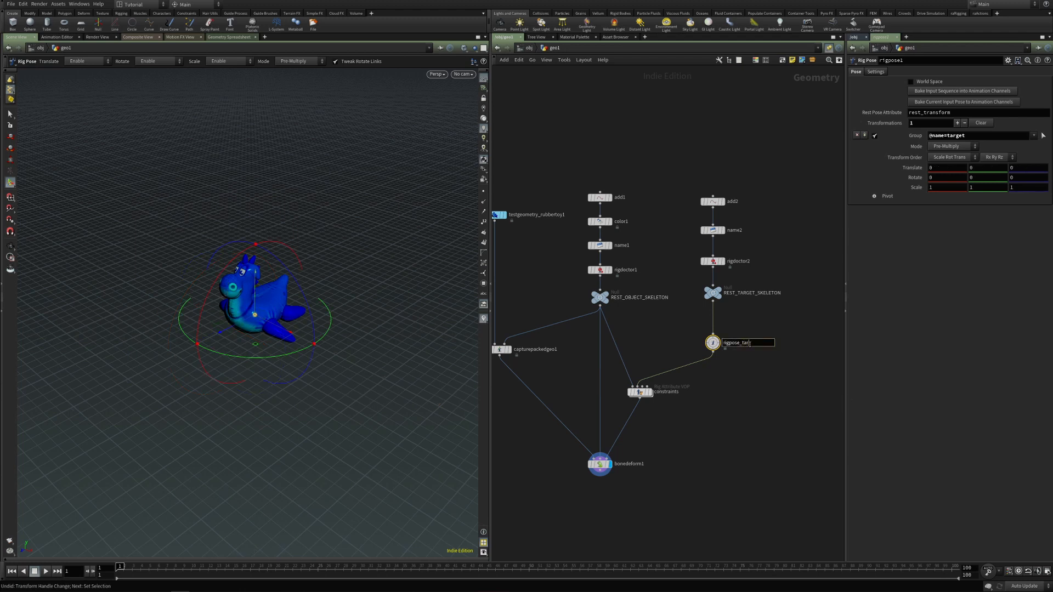
{"action": "type", "text": "_target"}
{"action": "key", "text": "Return"}
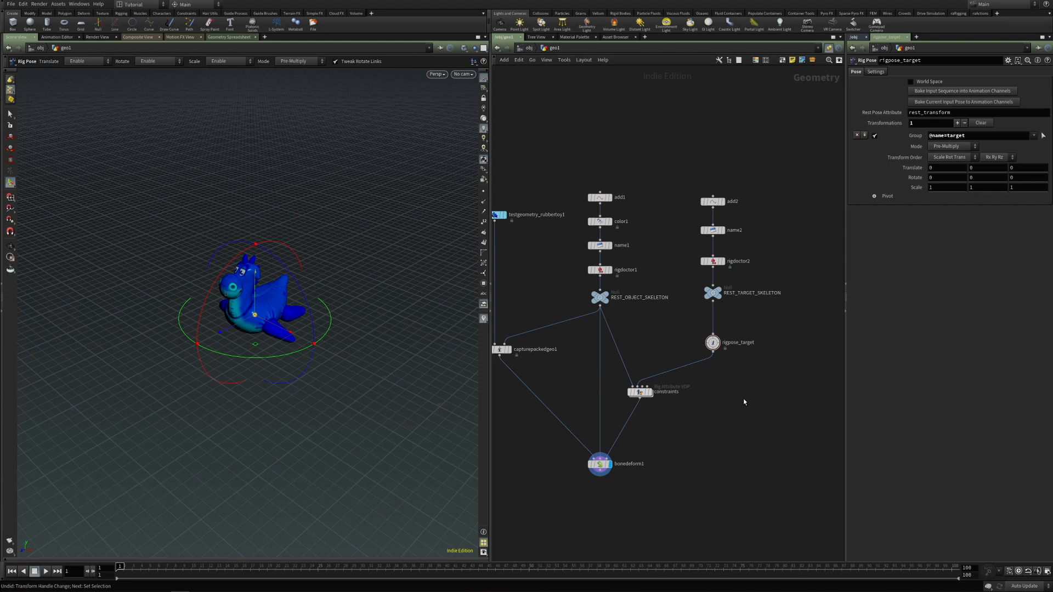
{"action": "left_click_drag", "start_coordinate": [697, 328], "coordinate": [731, 357]}
{"action": "left_click_drag", "start_coordinate": [693, 164], "coordinate": [752, 311]}
Add a Sphere node beside the target skeleton chain and set its Uniform Scale to .1
{"action": "scroll", "coordinate": [729, 334], "scroll_direction": "down", "scroll_amount": 2}
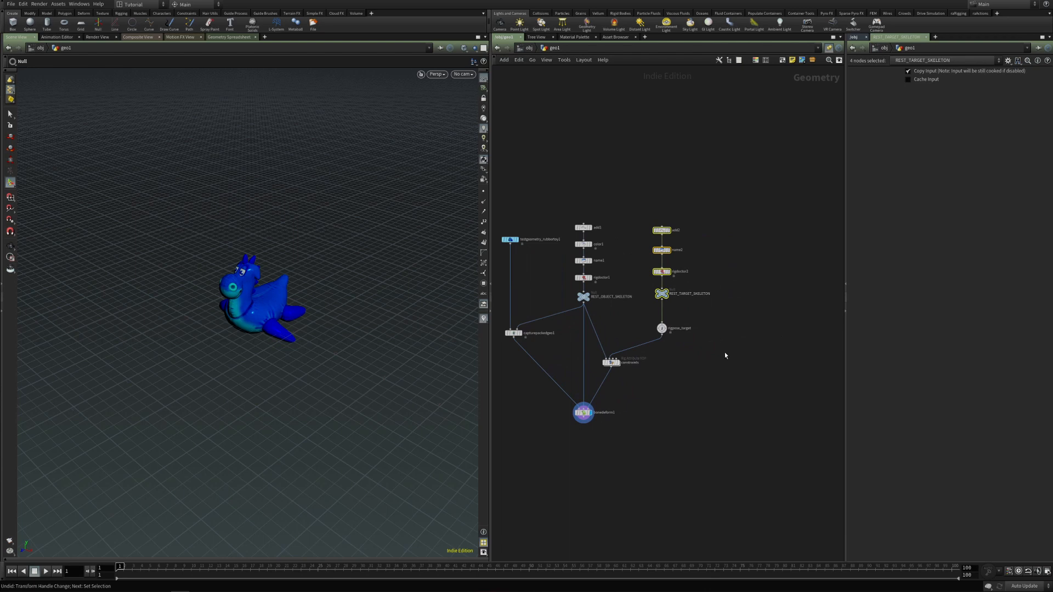
{"action": "left_click", "coordinate": [725, 353]}
{"action": "key", "text": "Tab"}
{"action": "type", "text": "add"}
{"action": "key", "text": "Return"}
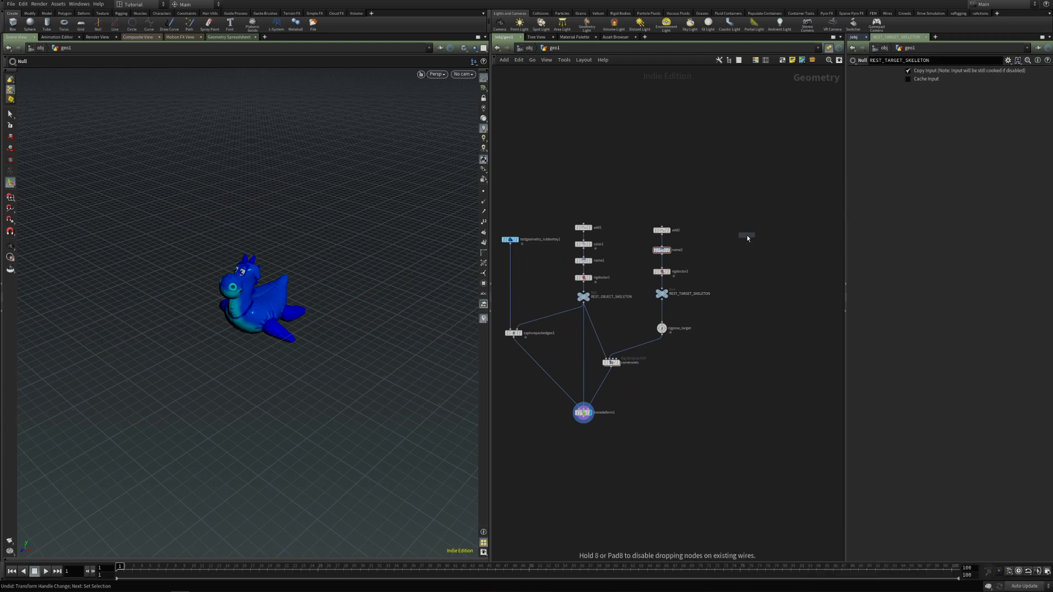
{"action": "left_click", "coordinate": [747, 237]}
{"action": "left_click", "coordinate": [886, 122]}
{"action": "type", "text": ".1"}
{"action": "key", "text": "Return"}
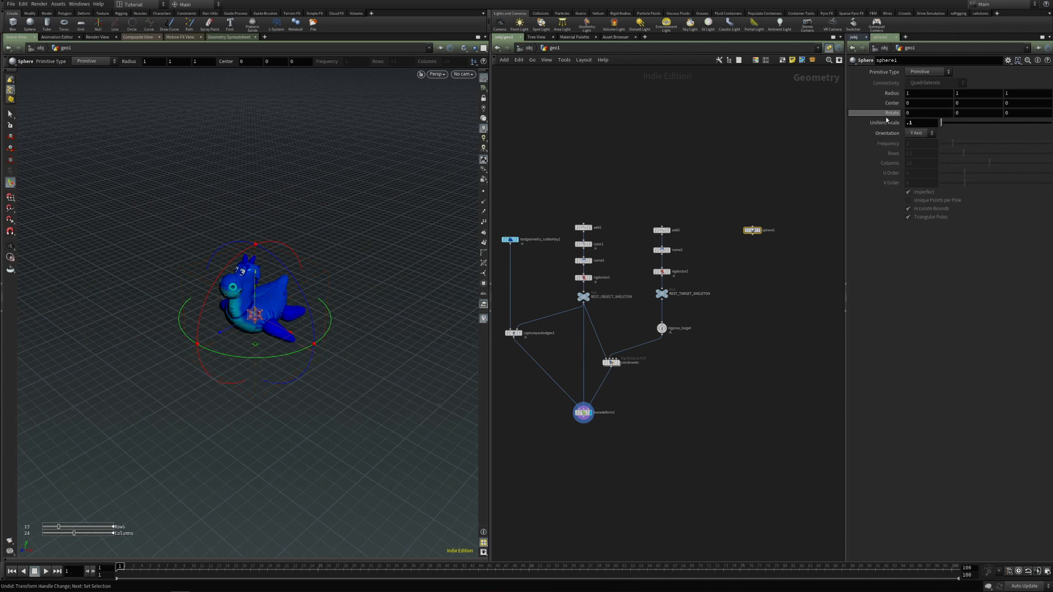
Add a Color node below sphere1 and set its color to red (0.9, 0, 0)
{"action": "scroll", "coordinate": [752, 254], "scroll_direction": "up", "scroll_amount": 2}
{"action": "key", "text": "Tab"}
{"action": "type", "text": "col"}
{"action": "key", "text": "Return"}
{"action": "left_click", "coordinate": [752, 244]}
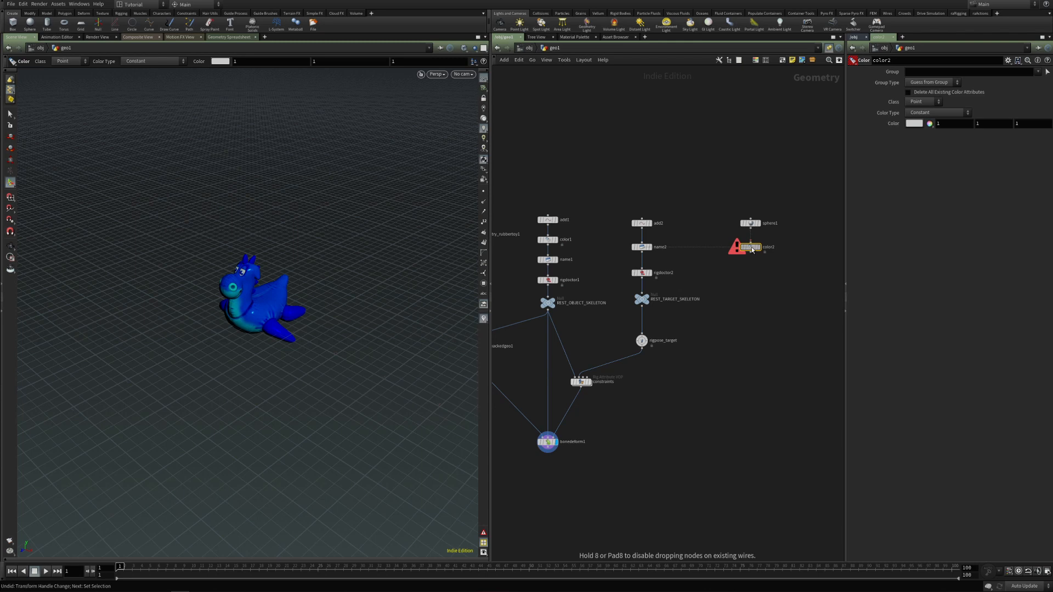
{"action": "left_click", "coordinate": [914, 123]}
{"action": "left_click", "coordinate": [880, 68]}
{"action": "left_click", "coordinate": [1028, 39]}
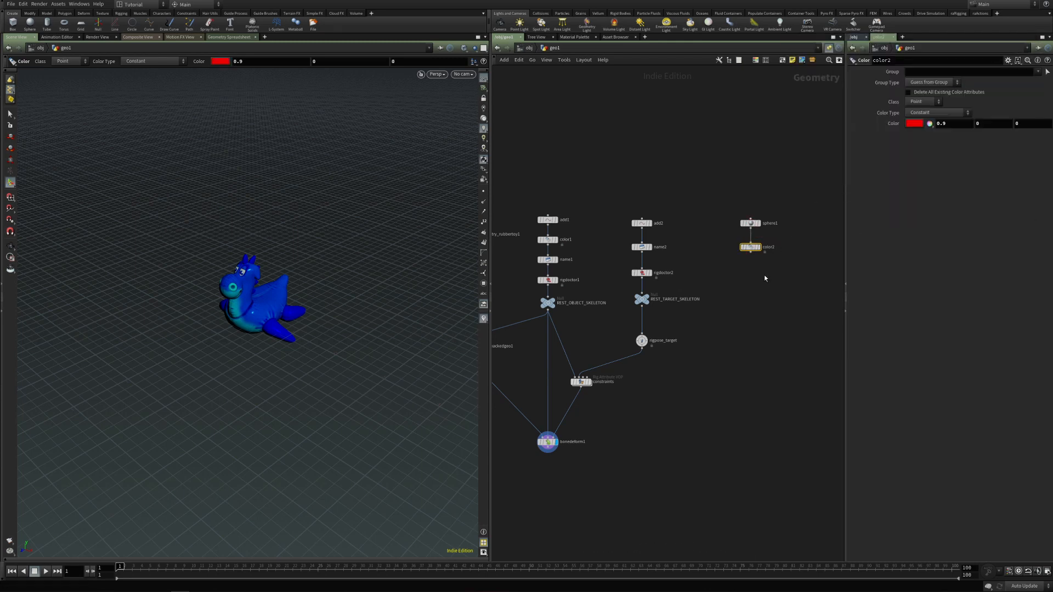
Add a Name node below color2 and set its Name to sphere_red_ctrl, leaving the Group empty
{"action": "left_click", "coordinate": [751, 297]}
{"action": "key", "text": "Tab"}
{"action": "type", "text": "name"}
{"action": "key", "text": "Return"}
{"action": "left_click", "coordinate": [747, 270]}
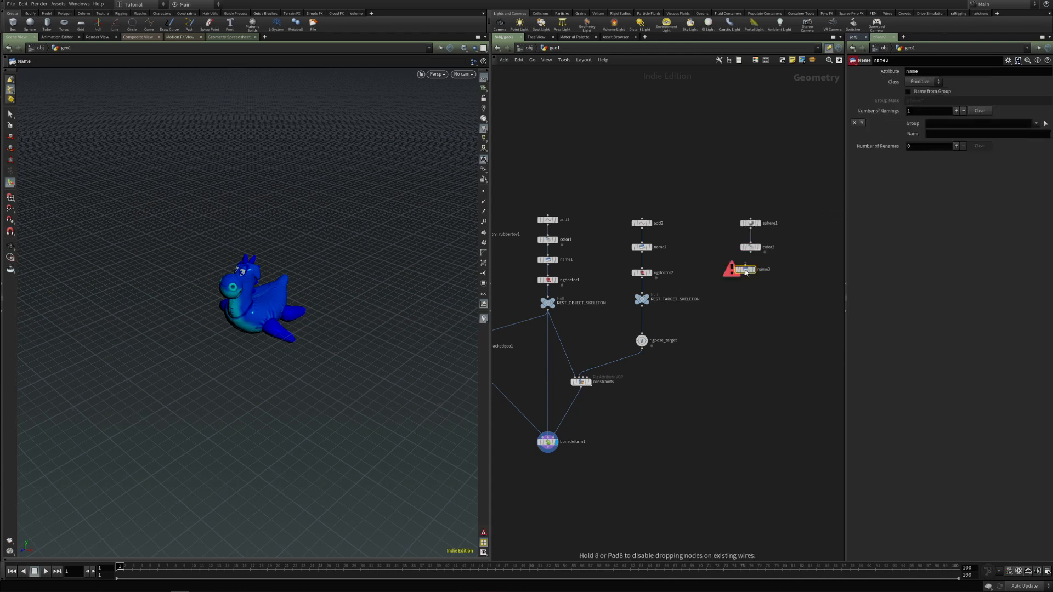
{"action": "left_click_drag", "start_coordinate": [747, 272], "coordinate": [748, 269]}
{"action": "left_click", "coordinate": [985, 134]}
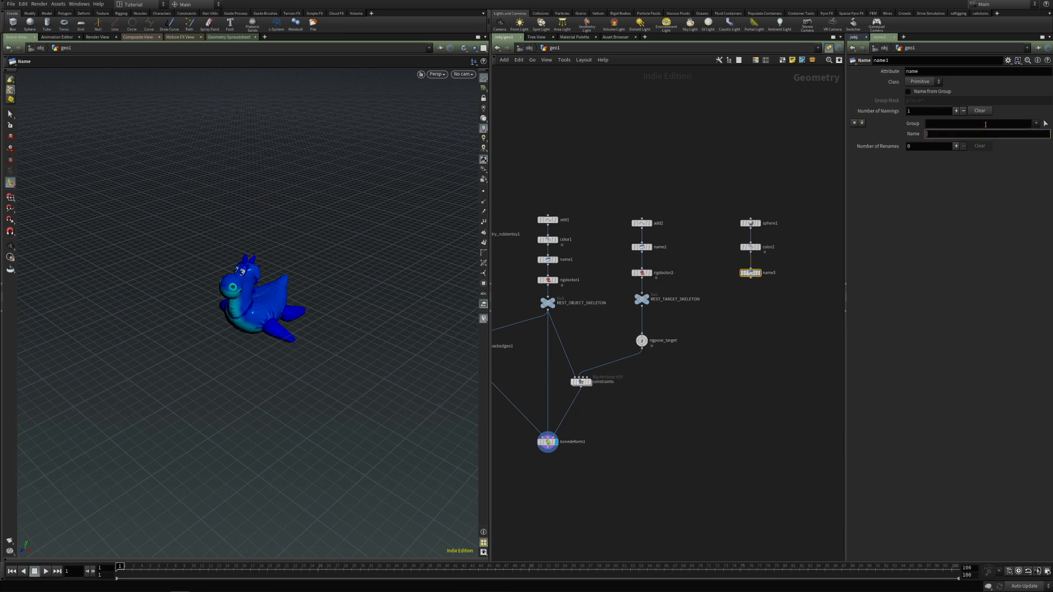
{"action": "left_click", "coordinate": [1045, 125]}
{"action": "left_click_drag", "start_coordinate": [214, 285], "coordinate": [289, 353]}
{"action": "key", "text": "Return"}
{"action": "left_click", "coordinate": [942, 133]}
{"action": "key", "text": "Return"}
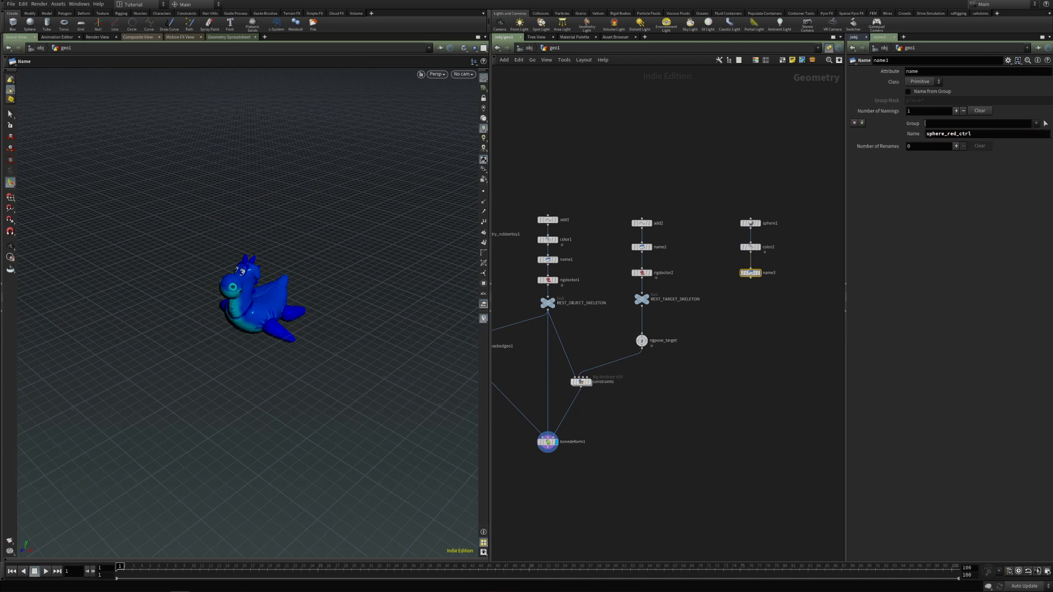
Add a Null node below the Name node of the red sphere chain
{"action": "left_click", "coordinate": [754, 306]}
{"action": "key", "text": "Tab"}
{"action": "type", "text": "null"}
{"action": "key", "text": "Return"}
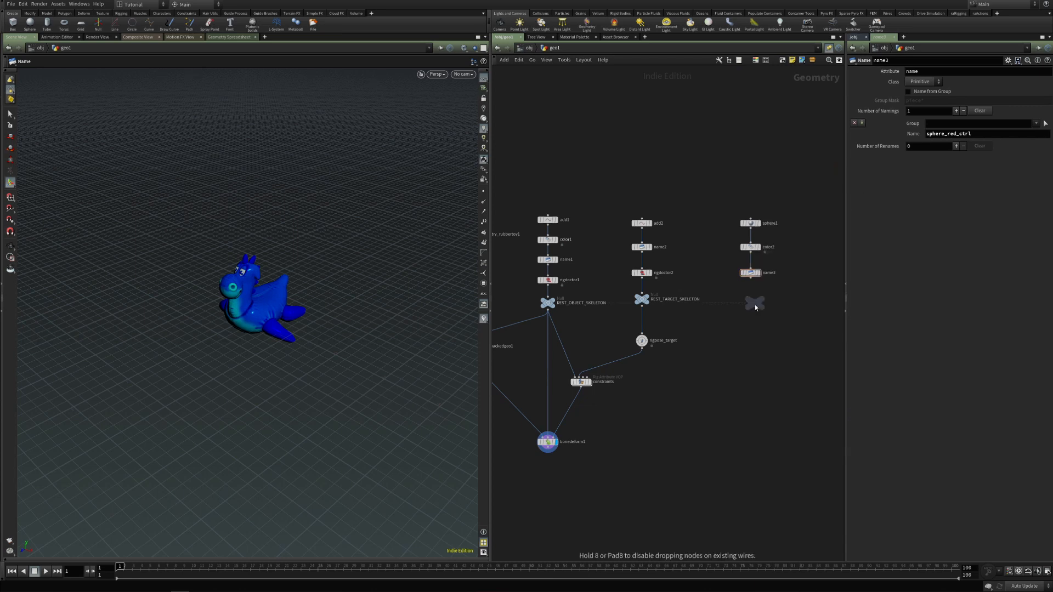
{"action": "left_click", "coordinate": [748, 300]}
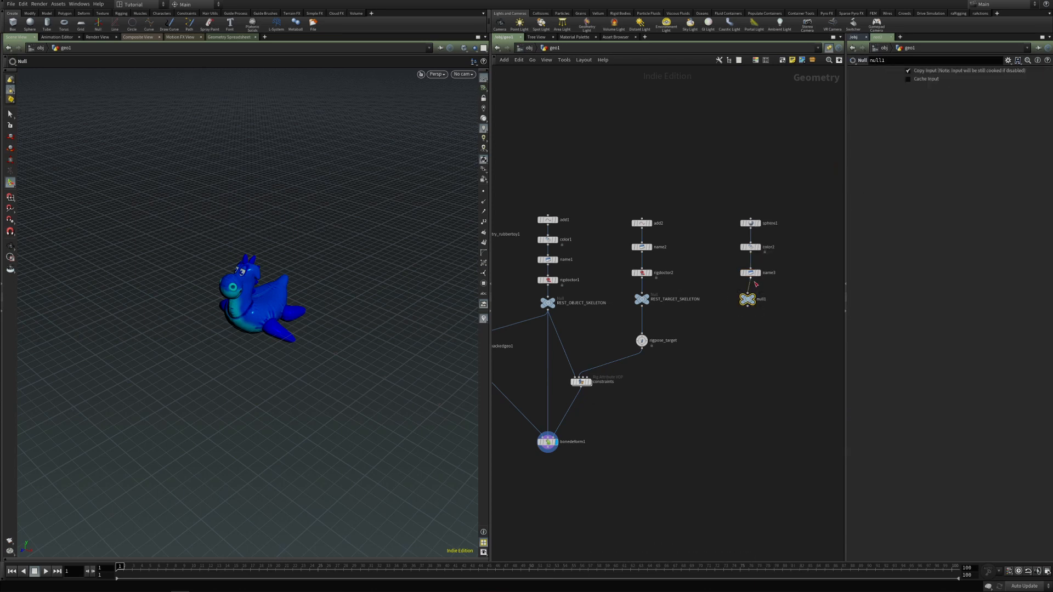
Rename the Null at the end of the red sphere chain to CONTROL
{"action": "double_click", "coordinate": [761, 299]}
{"action": "type", "text": "CONTROL"}
{"action": "key", "text": "Return"}
Insert an Attach Control Geometry node between REST_TARGET_SKELETON and rigpose_target, and wire CONTROL into its second input
{"action": "key", "text": "Tab"}
{"action": "type", "text": "attach"}
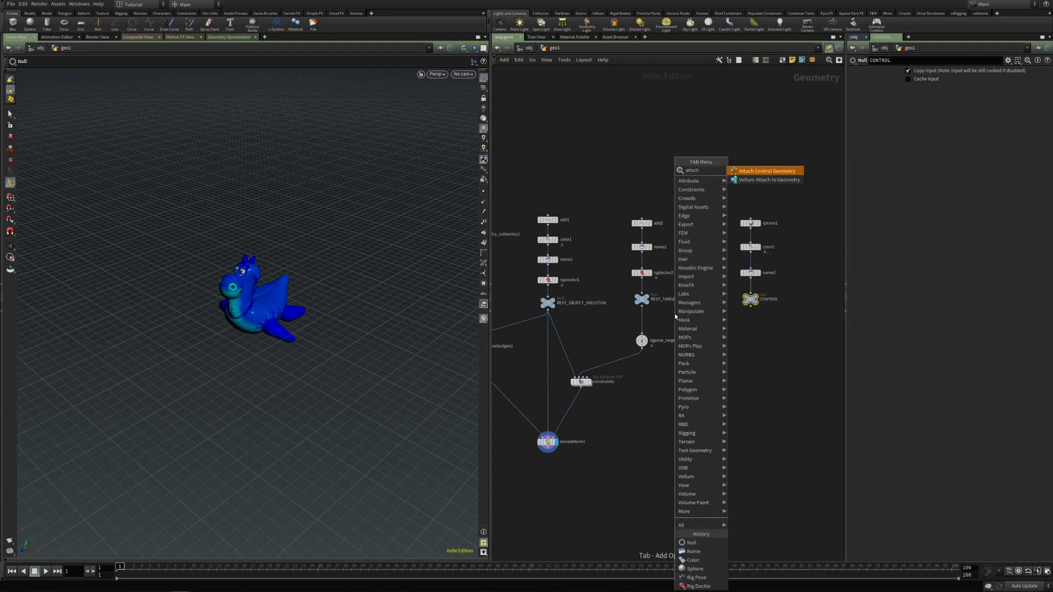
{"action": "key", "text": "Return"}
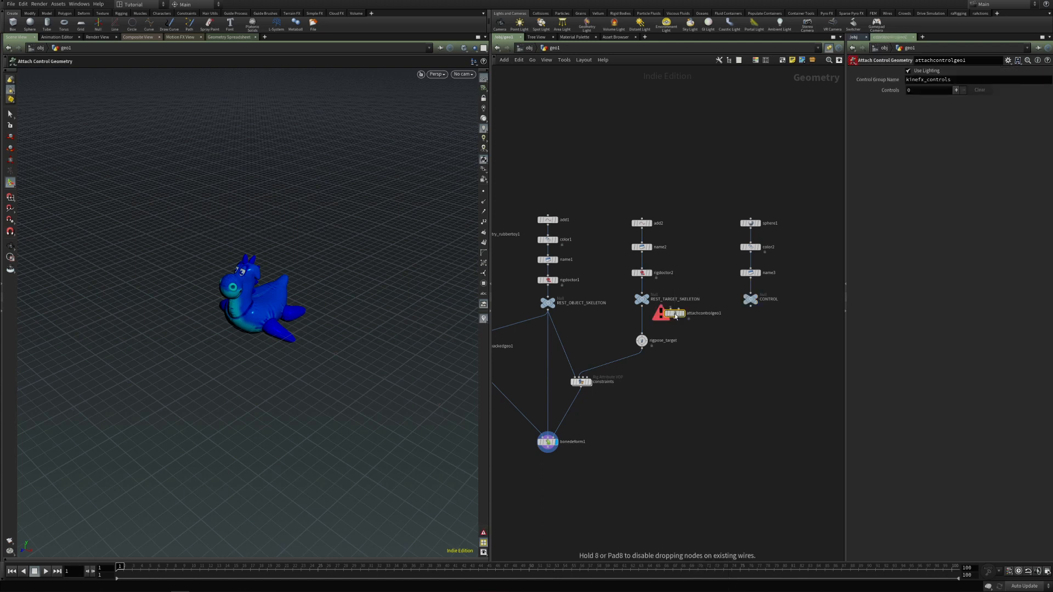
{"action": "left_click", "coordinate": [644, 326]}
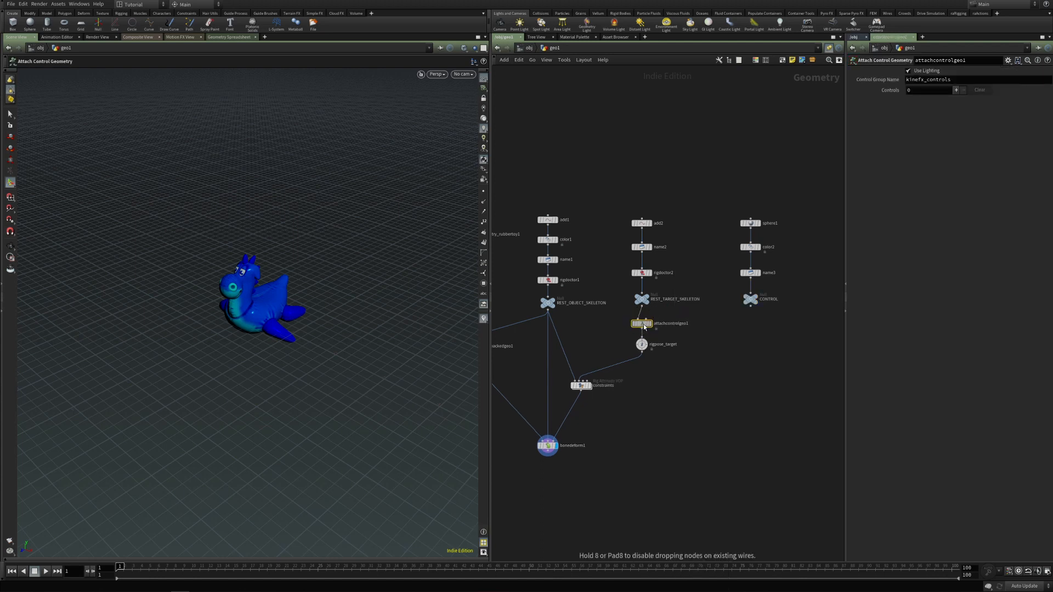
{"action": "left_click_drag", "start_coordinate": [648, 320], "coordinate": [750, 307]}
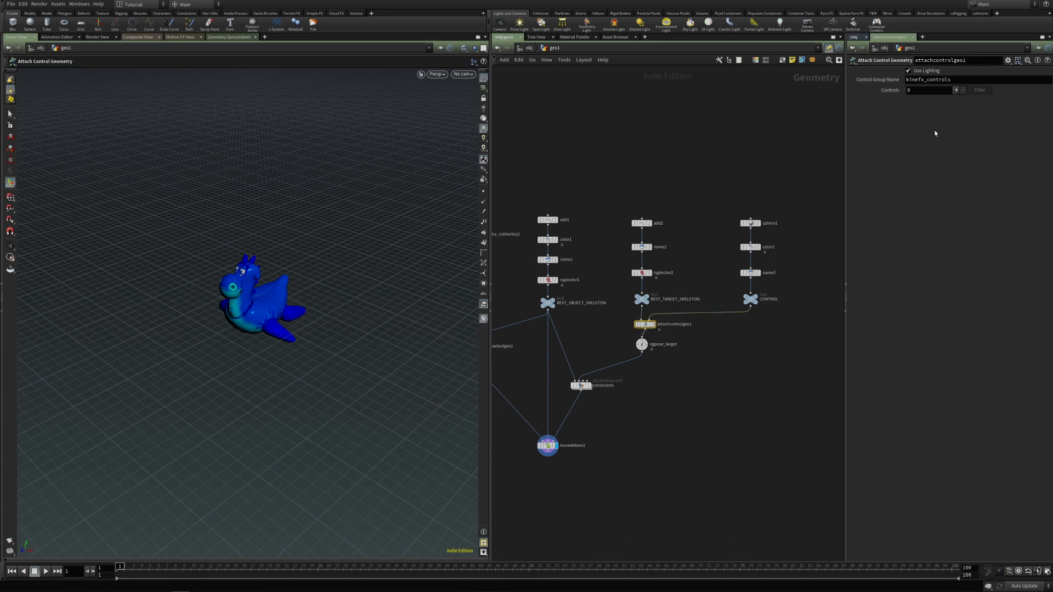
Add one control entry to attachcontrolgeo1, using the target skeleton's point as its Group and the red sphere as its Control Name
{"action": "left_click", "coordinate": [956, 90]}
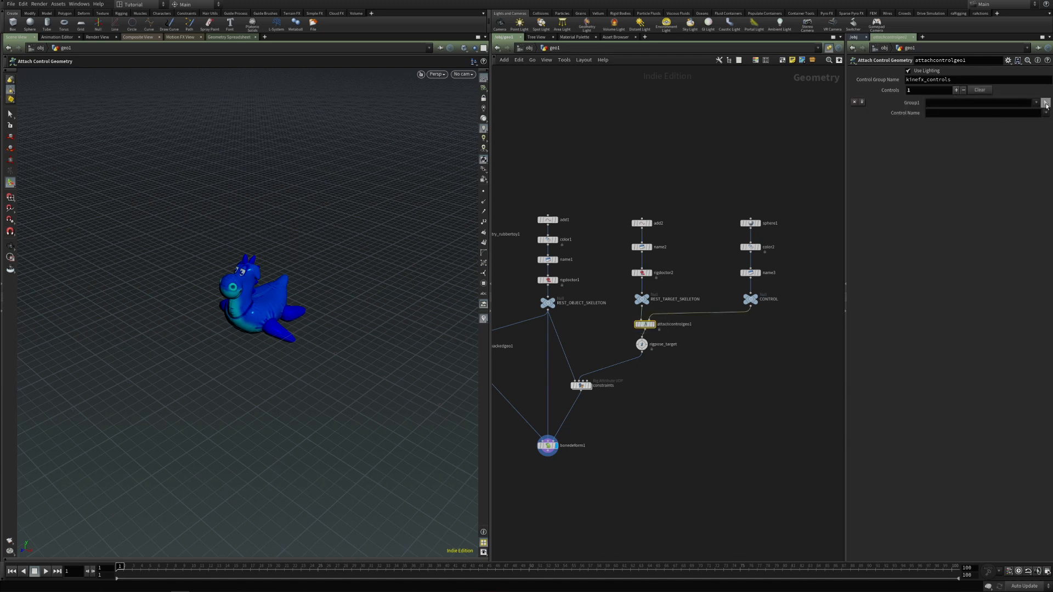
{"action": "left_click", "coordinate": [1041, 103]}
{"action": "left_click_drag", "start_coordinate": [201, 284], "coordinate": [293, 345]}
{"action": "key", "text": "Return"}
{"action": "left_click", "coordinate": [1046, 113]}
{"action": "left_click", "coordinate": [1048, 120]}
Display rigpose_target, spaced below the attach node, and move the target joint away from the toy to about (-1.88, -0.02, 1.90)
{"action": "left_click_drag", "start_coordinate": [631, 344], "coordinate": [633, 353]}
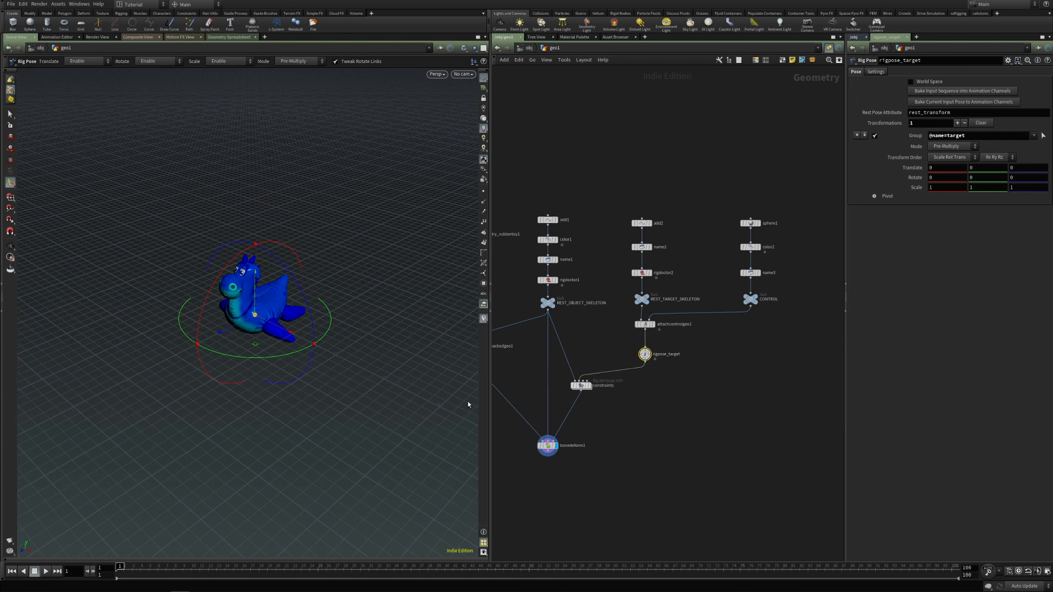
{"action": "left_click", "coordinate": [653, 354]}
{"action": "left_click_drag", "start_coordinate": [249, 324], "coordinate": [113, 327]}
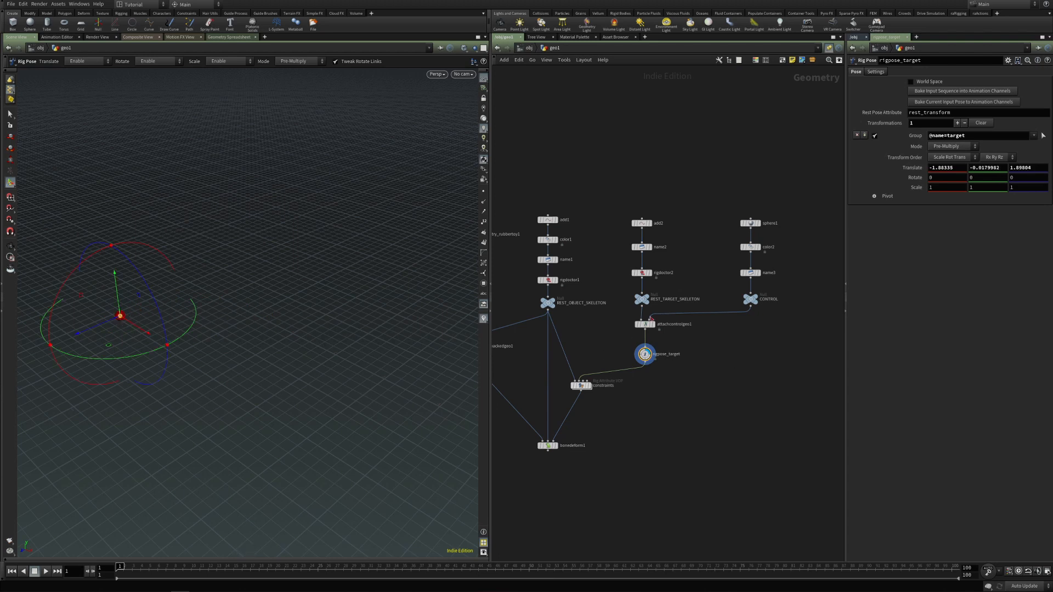
Display bonedeform1 with rigpose_target templated, and move the red target control to about (-1.77, 0.34, 1.49)
{"action": "left_click", "coordinate": [555, 445]}
{"action": "left_click", "coordinate": [650, 361]}
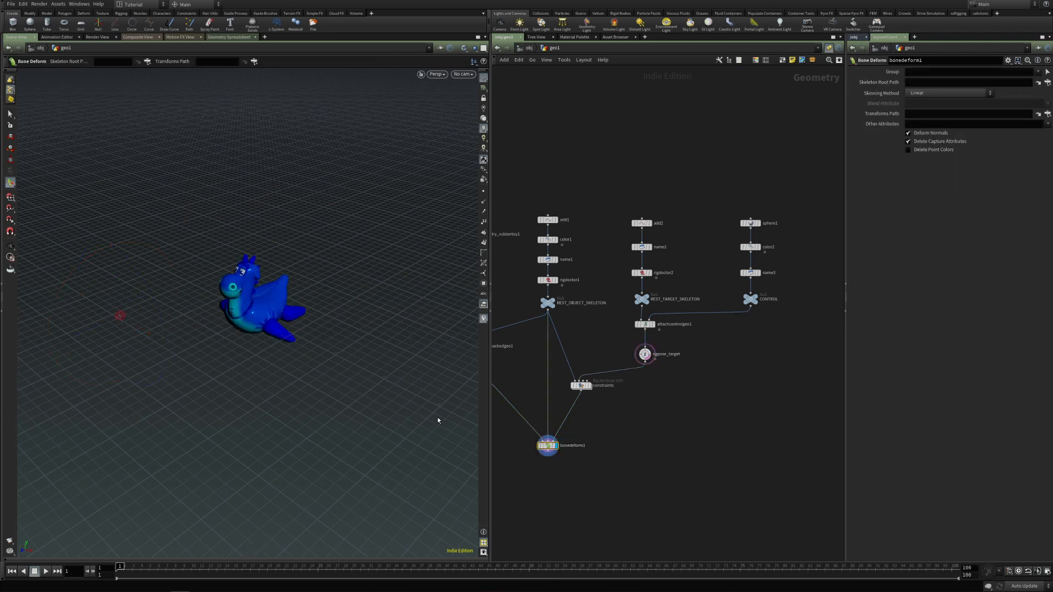
{"action": "left_click_drag", "start_coordinate": [607, 335], "coordinate": [687, 379]}
{"action": "left_click_drag", "start_coordinate": [124, 329], "coordinate": [139, 297]}
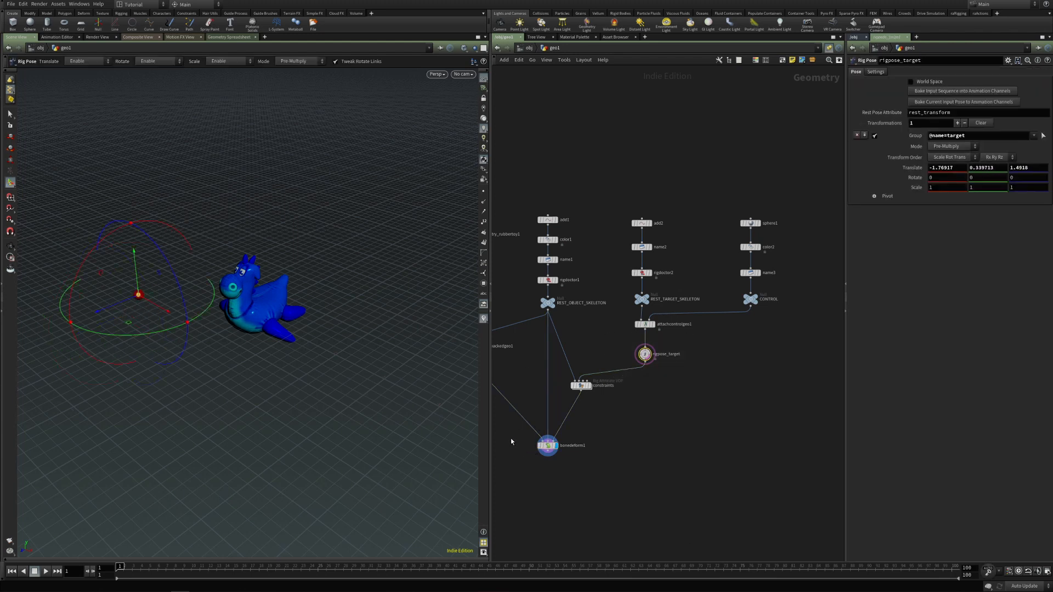
Go up to the object level and rename the geometry object to base_setup
{"action": "left_click_drag", "start_coordinate": [511, 441], "coordinate": [621, 449]}
{"action": "middle_click_drag", "start_coordinate": [591, 428], "coordinate": [641, 423]}
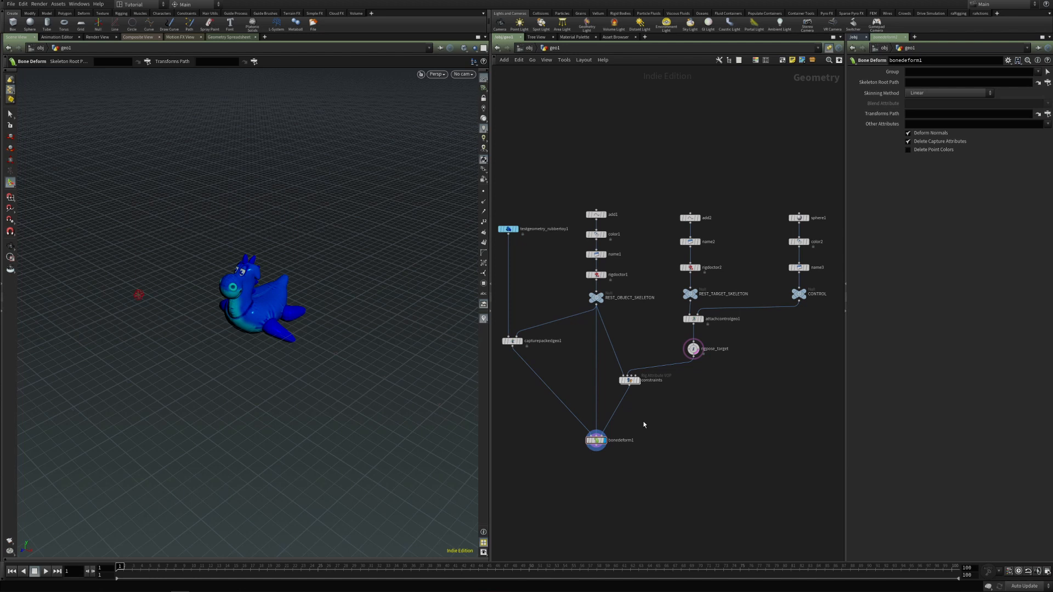
{"action": "scroll", "coordinate": [647, 421], "scroll_direction": "down", "scroll_amount": 3}
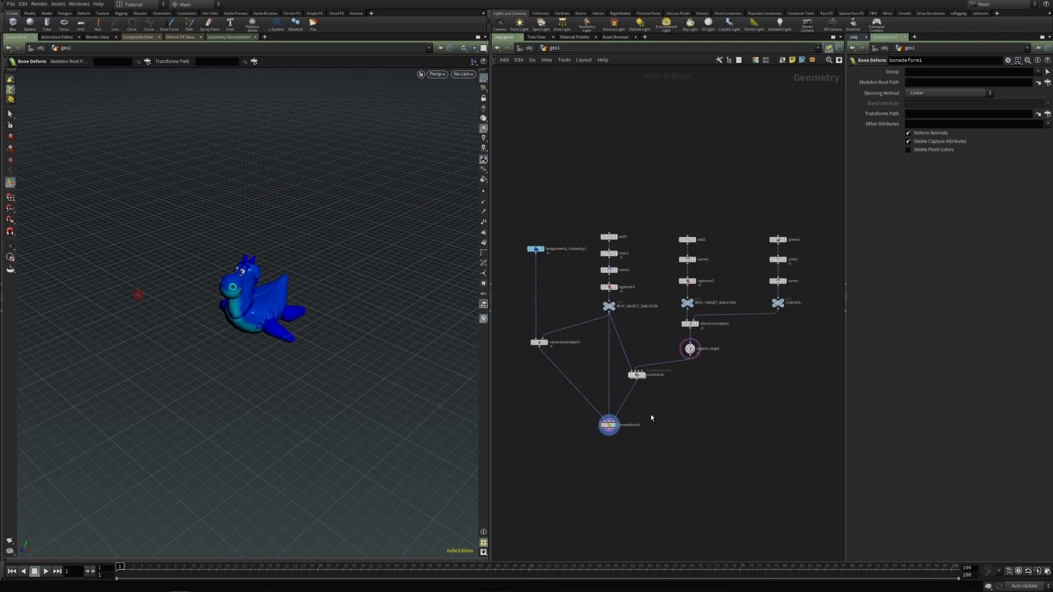
{"action": "key", "text": "u"}
{"action": "key", "text": "F2"}
{"action": "type", "text": "base_setup"}
{"action": "key", "text": "Return"}
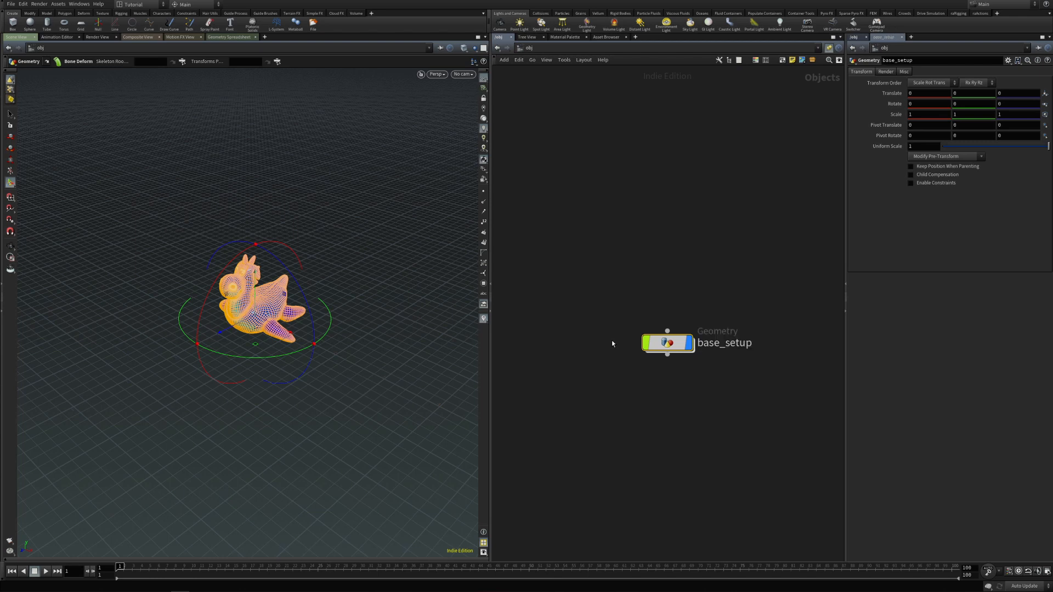
Review the constraints node inside base_setup, return to the object level, and duplicate base_setup as a new object named transforms
{"action": "double_click", "coordinate": [666, 343]}
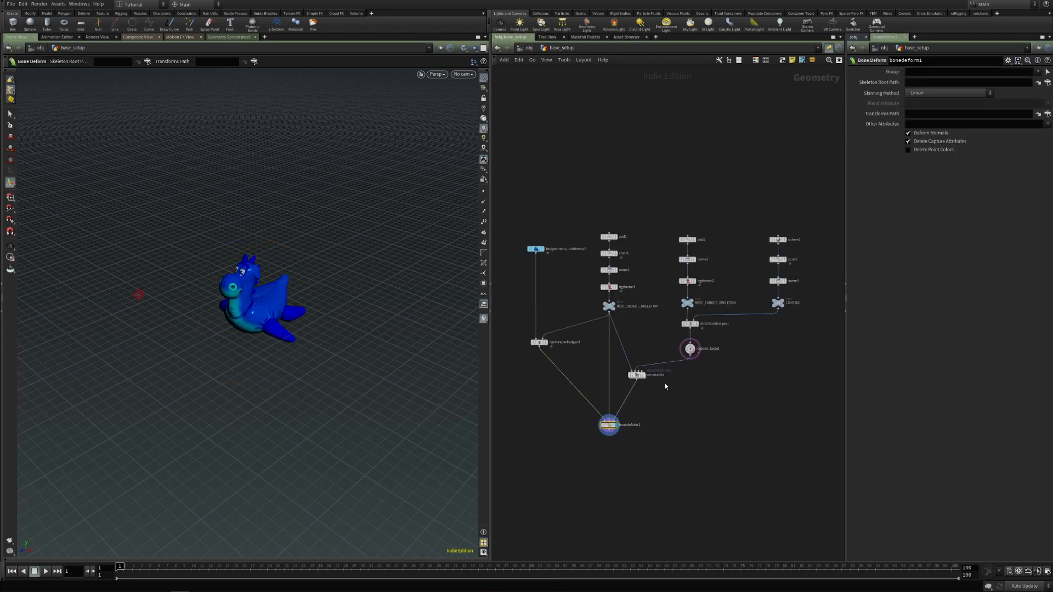
{"action": "left_click", "coordinate": [636, 375]}
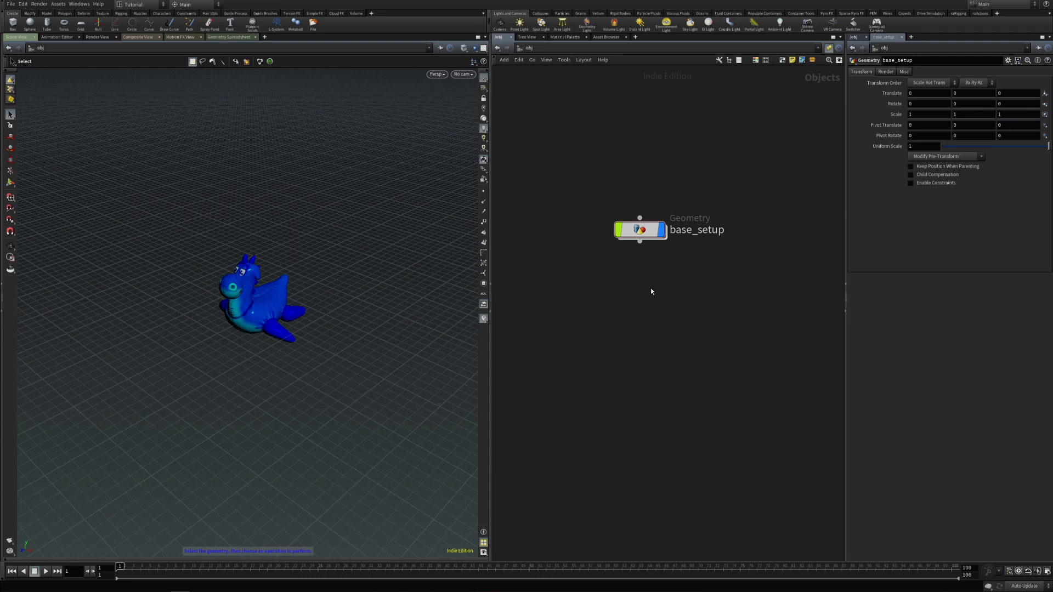
{"action": "left_click_drag", "start_coordinate": [646, 230], "coordinate": [644, 293], "text": "alt"}
{"action": "key", "text": "F2"}
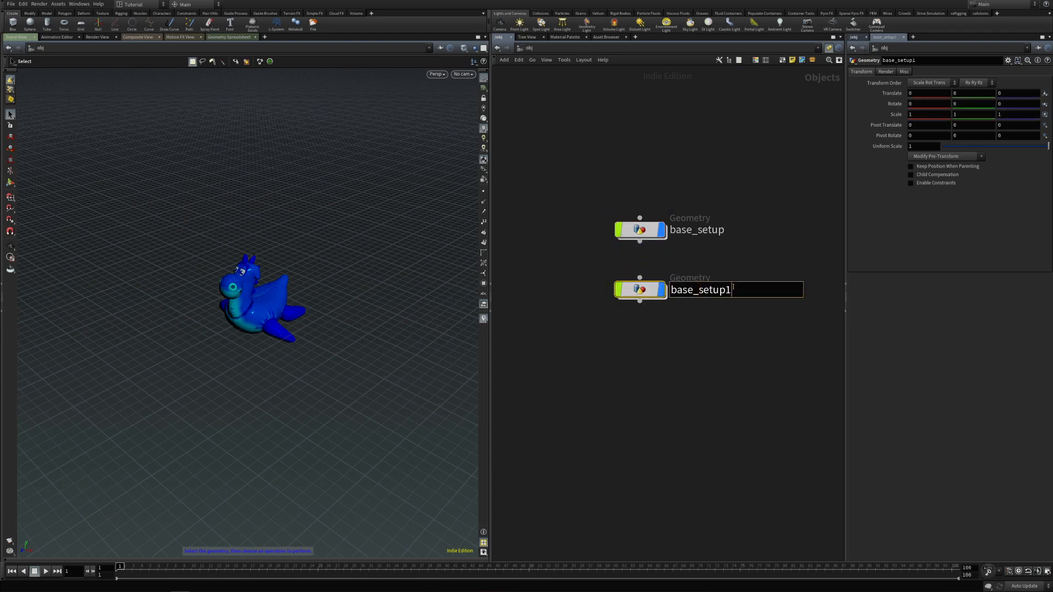
{"action": "type", "text": "tra"}
{"action": "type", "text": "rms"}
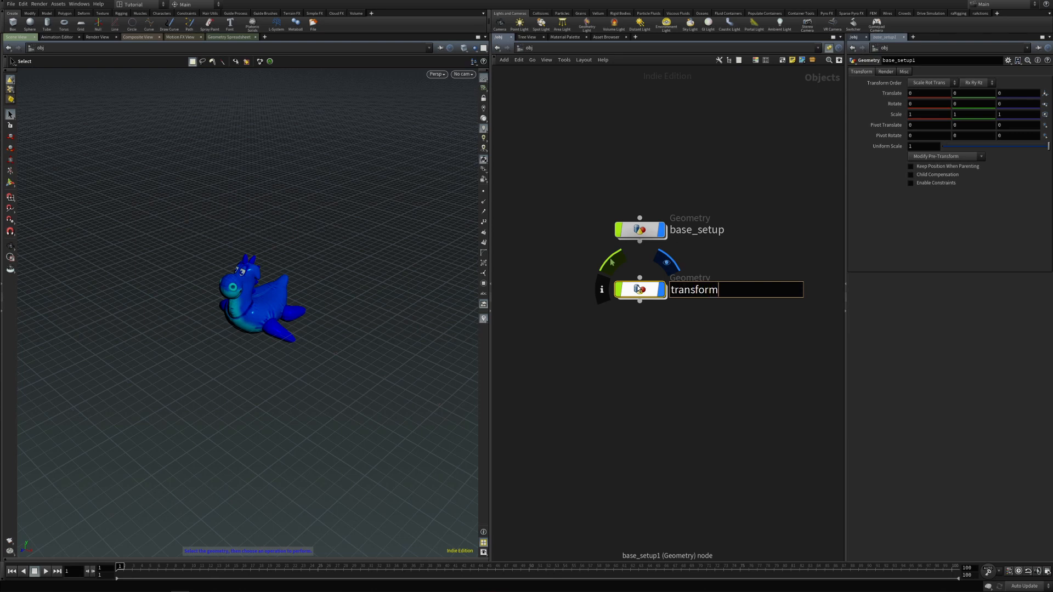
{"action": "key", "text": "Return"}
Open the constraints network inside the transforms object and add a Get Point Transform node
{"action": "double_click", "coordinate": [639, 292]}
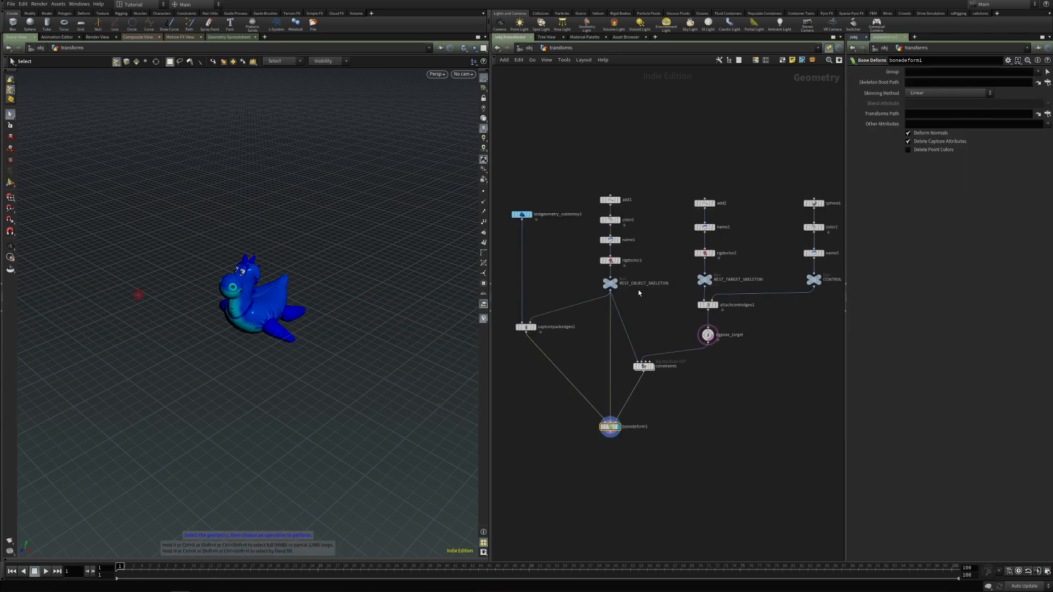
{"action": "double_click", "coordinate": [643, 365]}
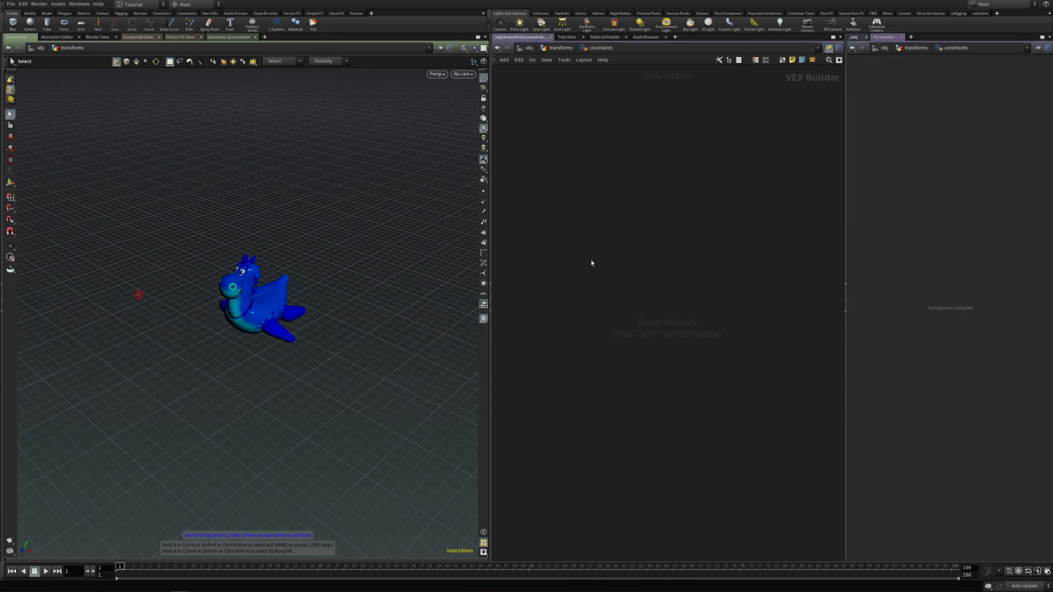
{"action": "key", "text": "Tab"}
{"action": "type", "text": "getpo"}
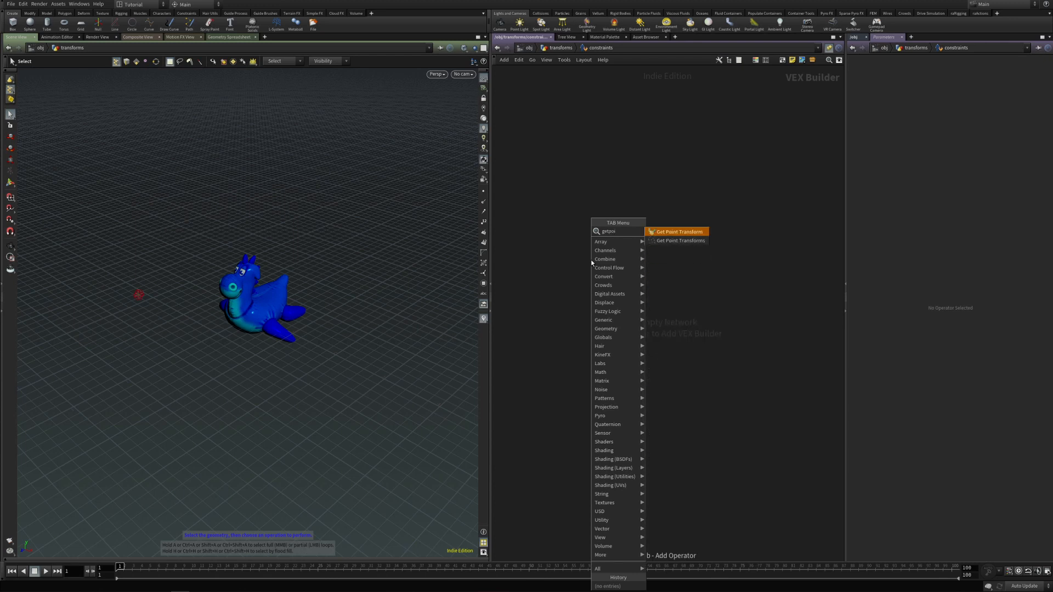
{"action": "key", "text": "Return"}
{"action": "left_click", "coordinate": [584, 268]}
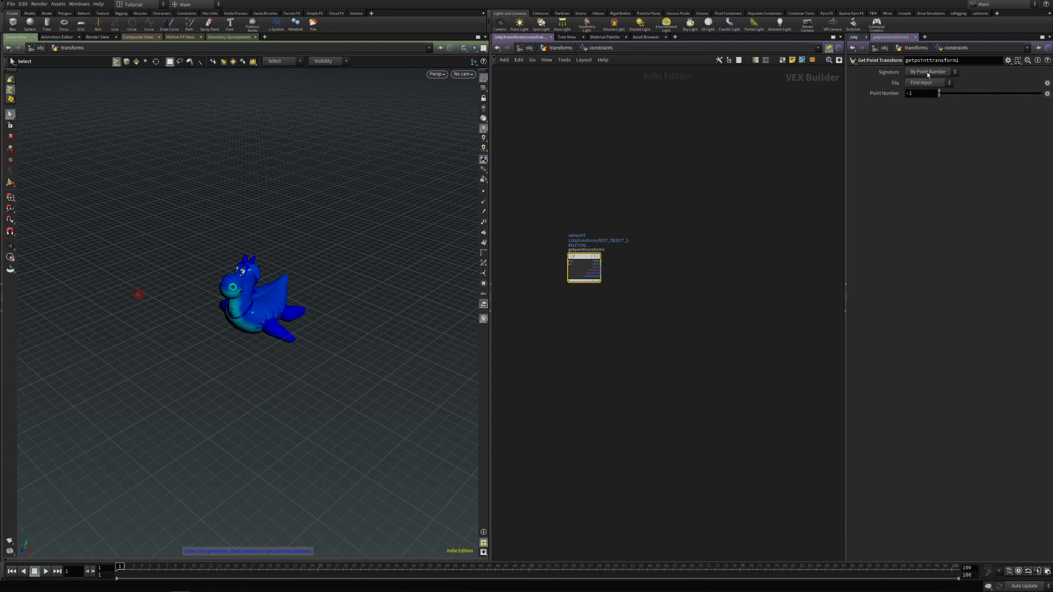
Set the Get Point Transform node's Signature to By Name with Point Name object, and rename the node object
{"action": "left_click", "coordinate": [929, 89]}
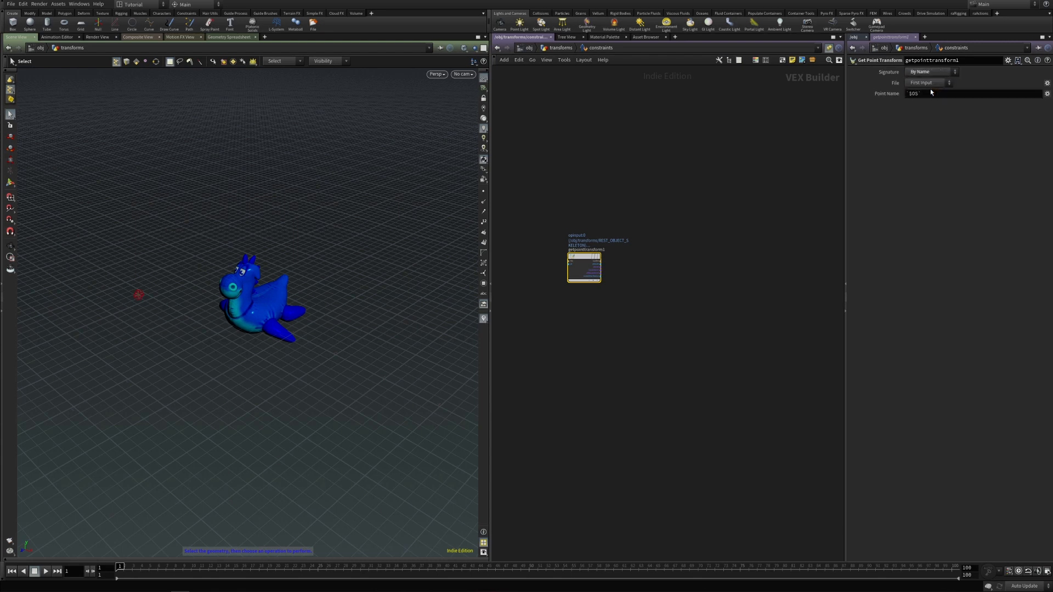
{"action": "left_click", "coordinate": [927, 93]}
{"action": "type", "text": "object"}
{"action": "key", "text": "Return"}
{"action": "double_click", "coordinate": [587, 250]}
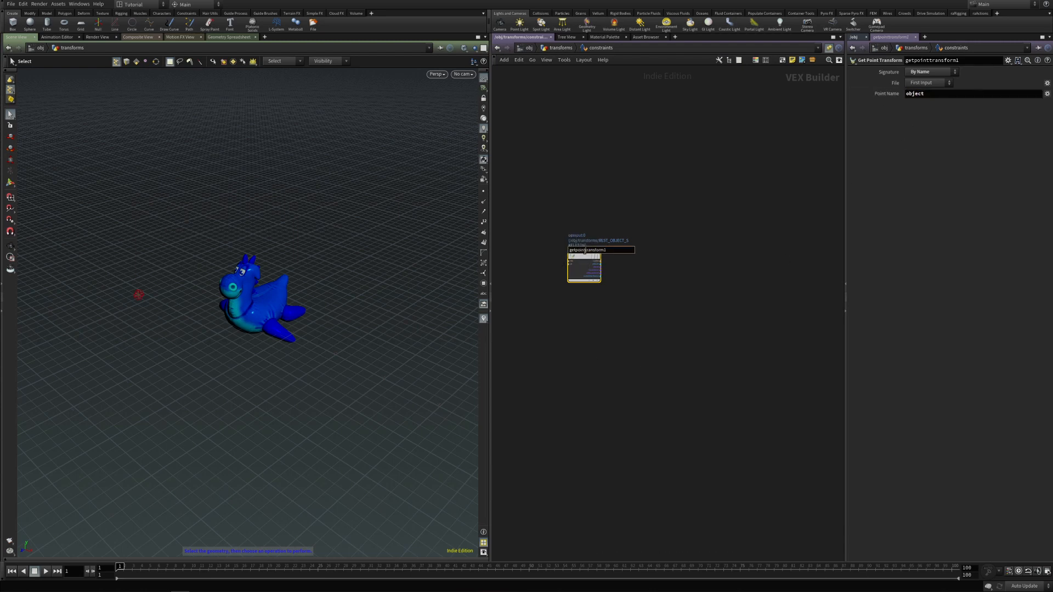
{"action": "type", "text": "object"}
{"action": "key", "text": "Return"}
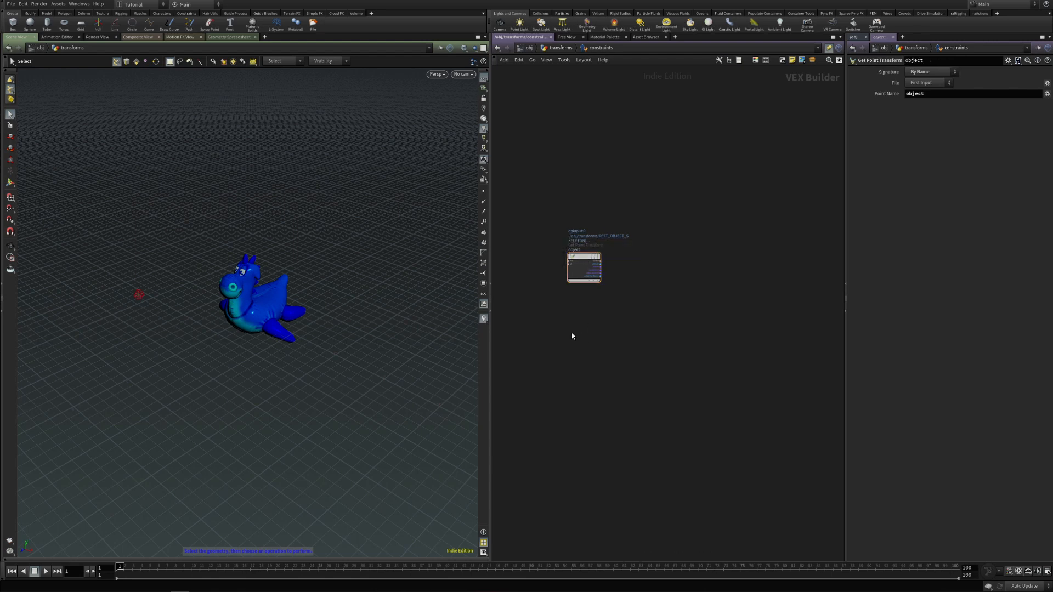
Add a second Get Point Transform node below the object node and name it target
{"action": "key", "text": "Tab"}
{"action": "type", "text": "getpo"}
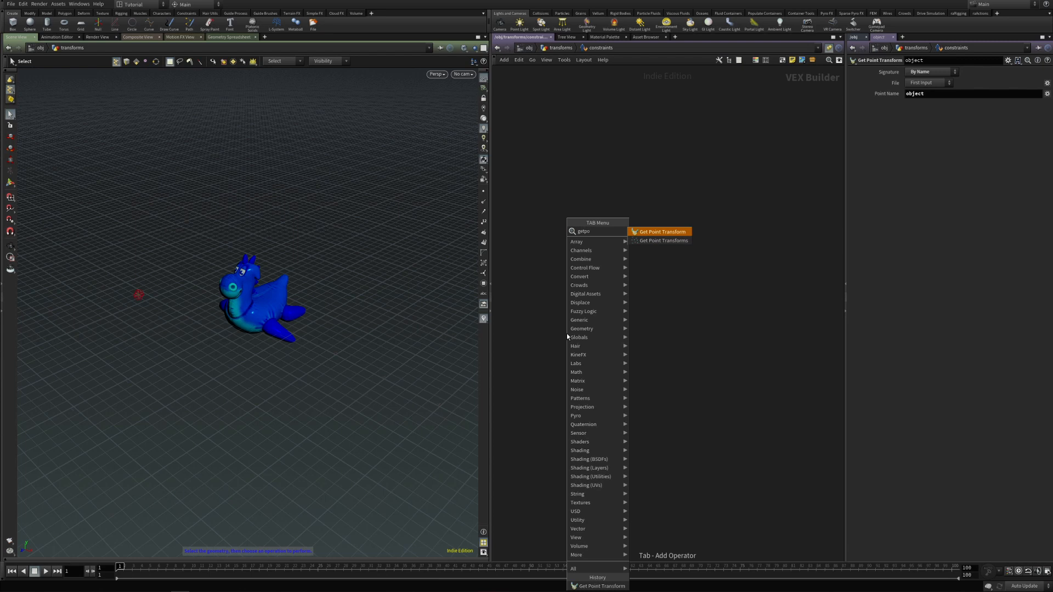
{"action": "key", "text": "Return"}
{"action": "left_click", "coordinate": [584, 324]}
{"action": "double_click", "coordinate": [584, 318]}
{"action": "type", "text": "target"}
{"action": "key", "text": "Return"}
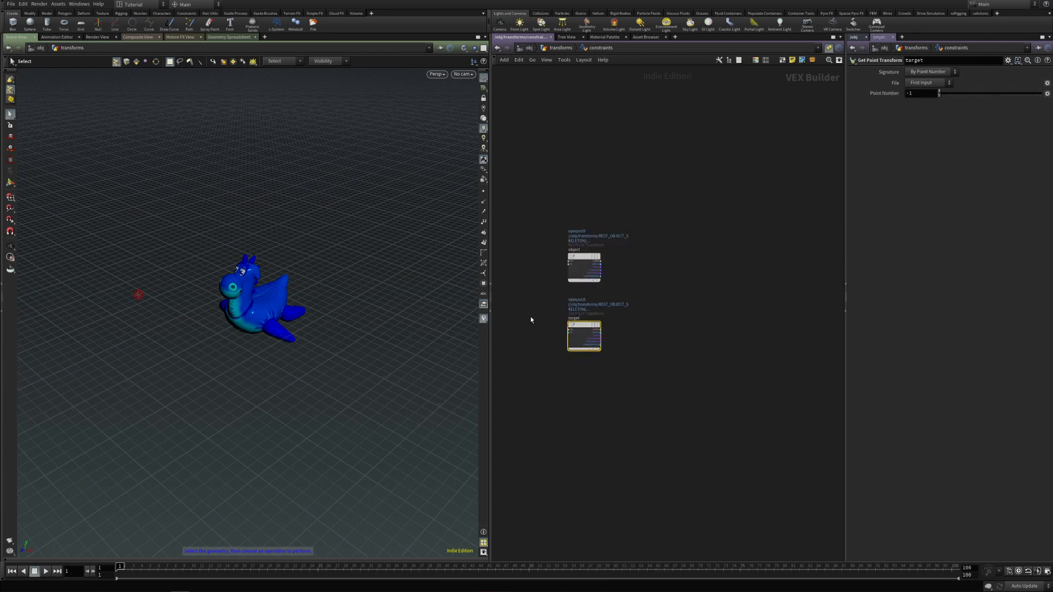
Set the target node's Signature to By Name, File to Second Input and Point Name to target
{"action": "left_click", "coordinate": [921, 73]}
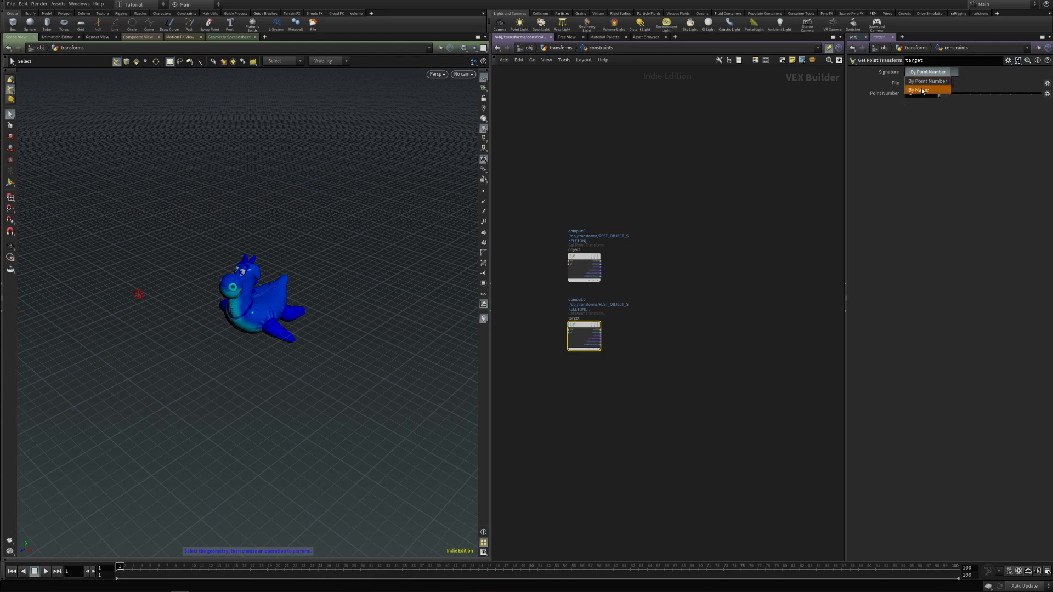
{"action": "left_click", "coordinate": [925, 87]}
{"action": "left_click", "coordinate": [925, 83]}
{"action": "left_click", "coordinate": [923, 109]}
{"action": "left_click", "coordinate": [970, 94]}
{"action": "type", "text": "target"}
{"action": "key", "text": "Return"}
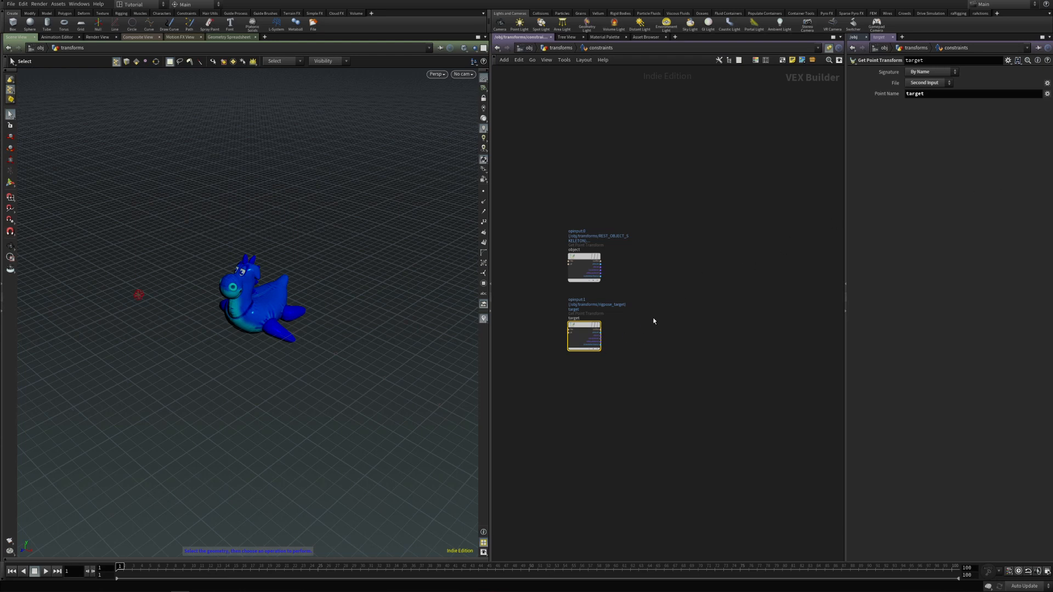
Add a Set Point Transform node to the right of the object and target nodes
{"action": "left_click", "coordinate": [666, 302]}
{"action": "key", "text": "Tab"}
{"action": "type", "text": "s"}
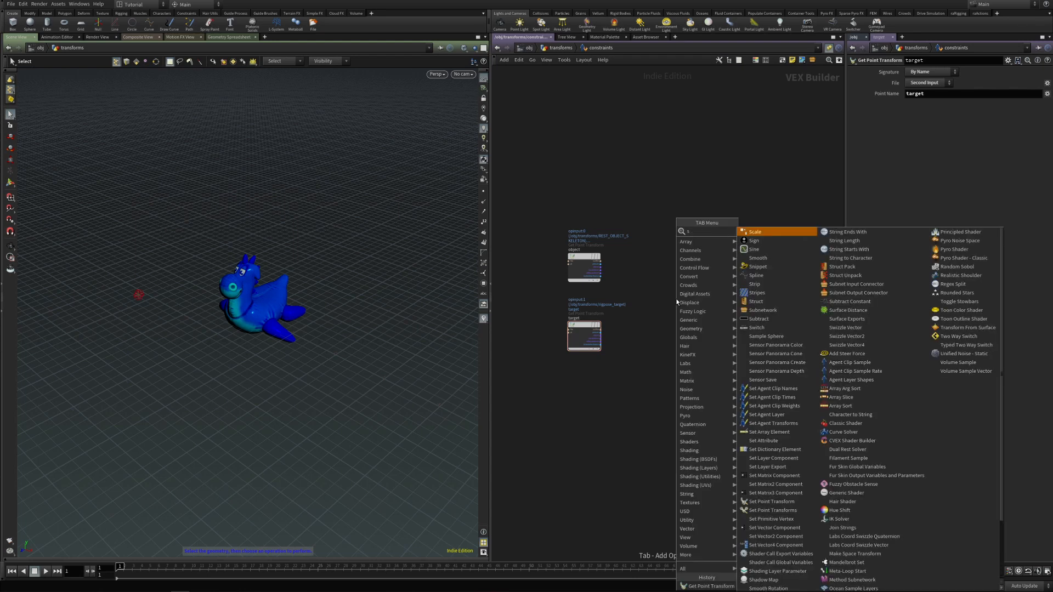
{"action": "type", "text": "etpoi"}
{"action": "key", "text": "Return"}
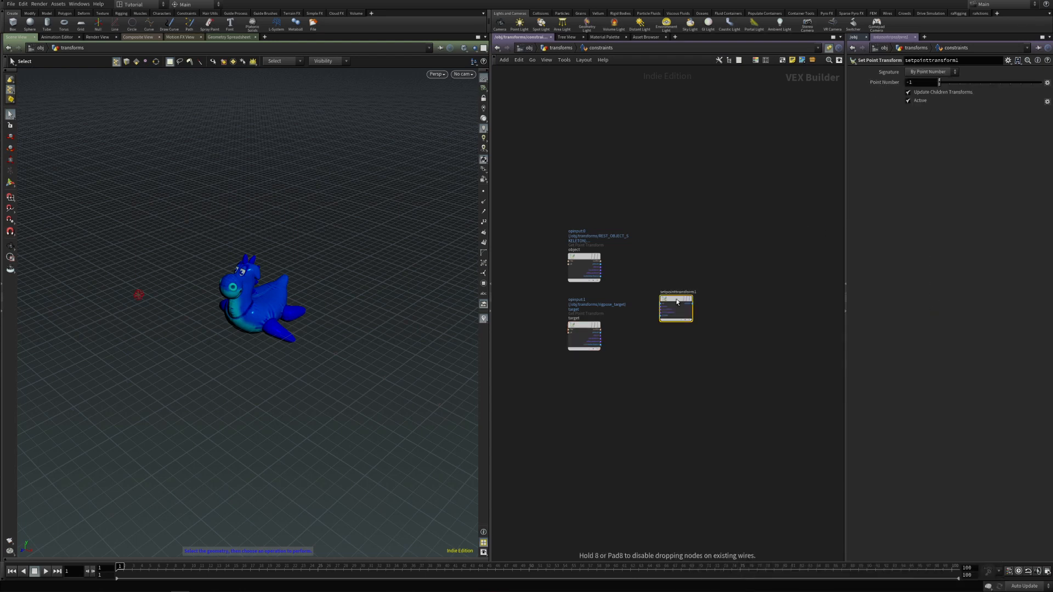
{"action": "left_click", "coordinate": [690, 297]}
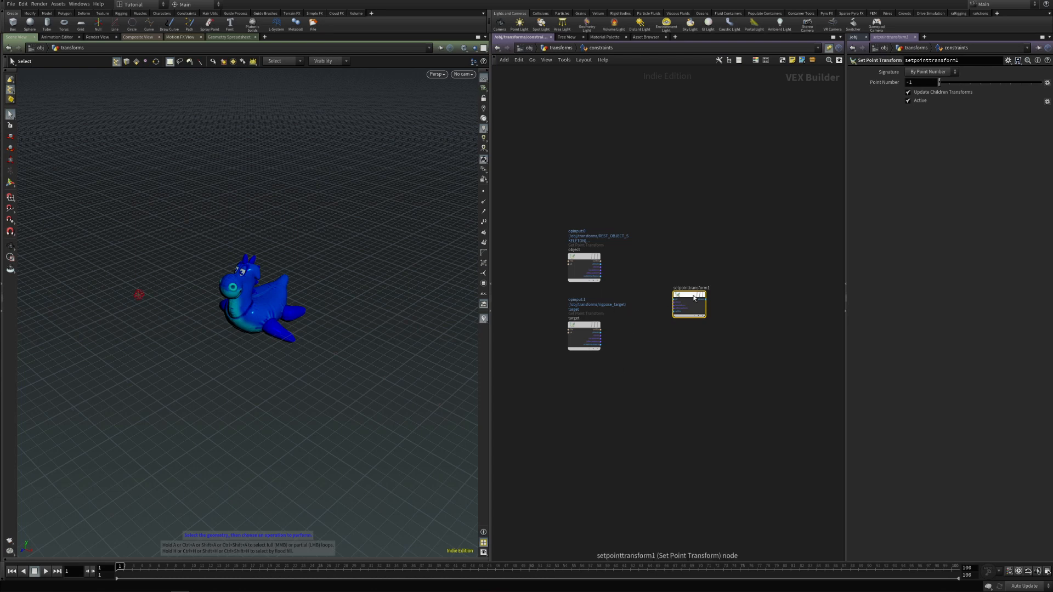
{"action": "left_click_drag", "start_coordinate": [685, 299], "coordinate": [692, 301]}
{"action": "scroll", "coordinate": [672, 290], "scroll_direction": "up", "scroll_amount": 1}
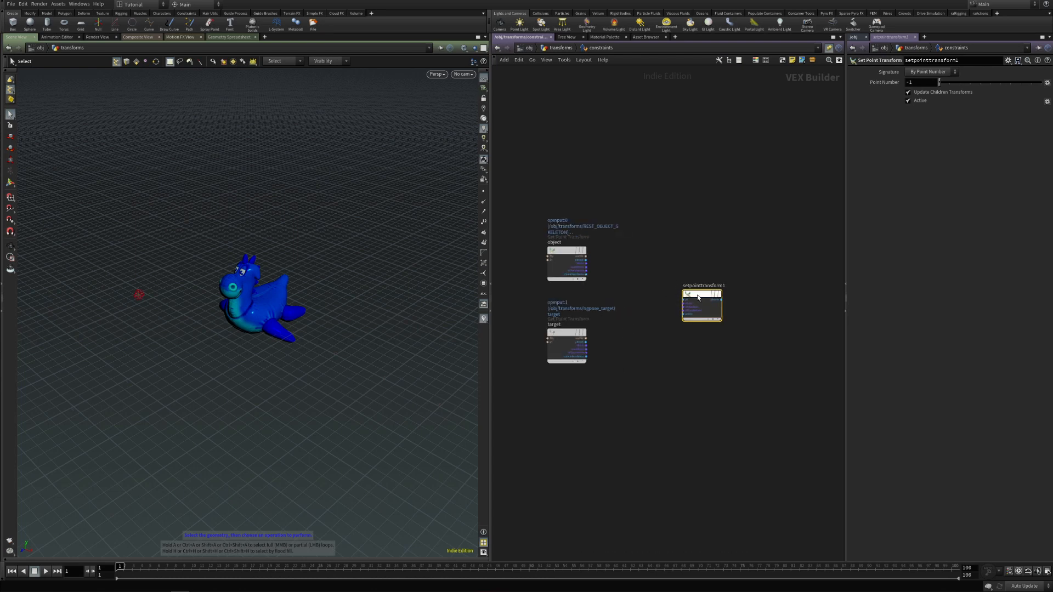
{"action": "left_click", "coordinate": [927, 72]}
{"action": "left_click", "coordinate": [931, 90]}
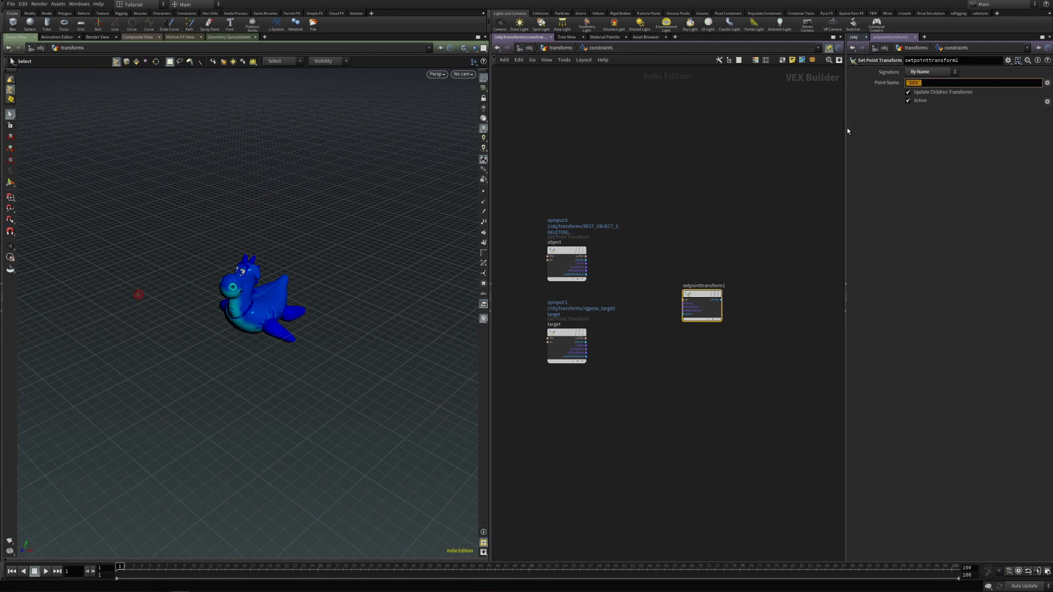
{"action": "left_click", "coordinate": [928, 72]}
{"action": "left_click", "coordinate": [927, 80]}
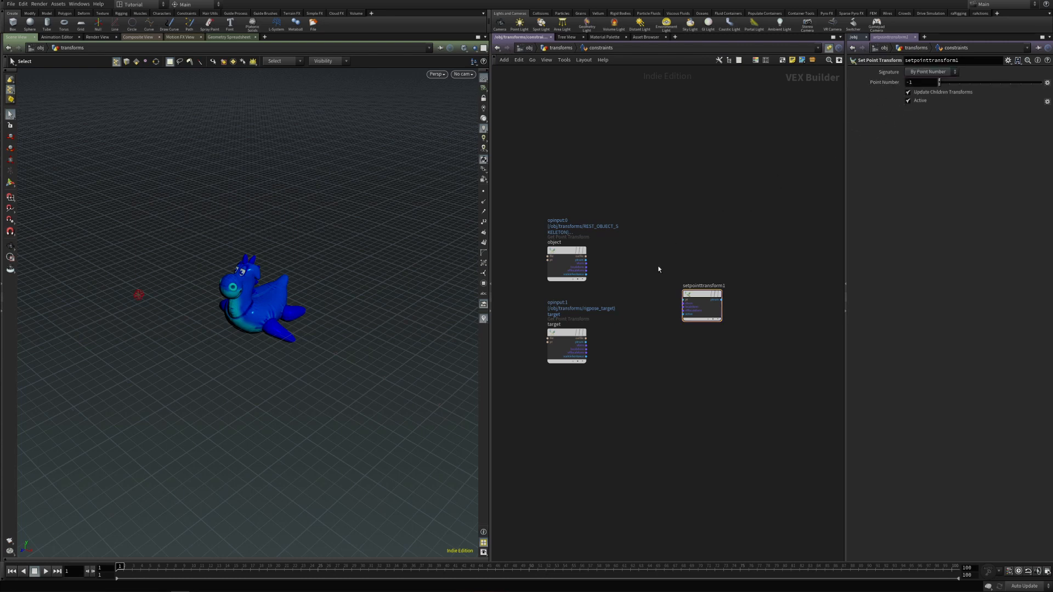
Wire the object node's point number output into the point number input of setpointtransform1
{"action": "scroll", "coordinate": [654, 271], "scroll_direction": "up", "scroll_amount": 1}
{"action": "left_click", "coordinate": [571, 257]}
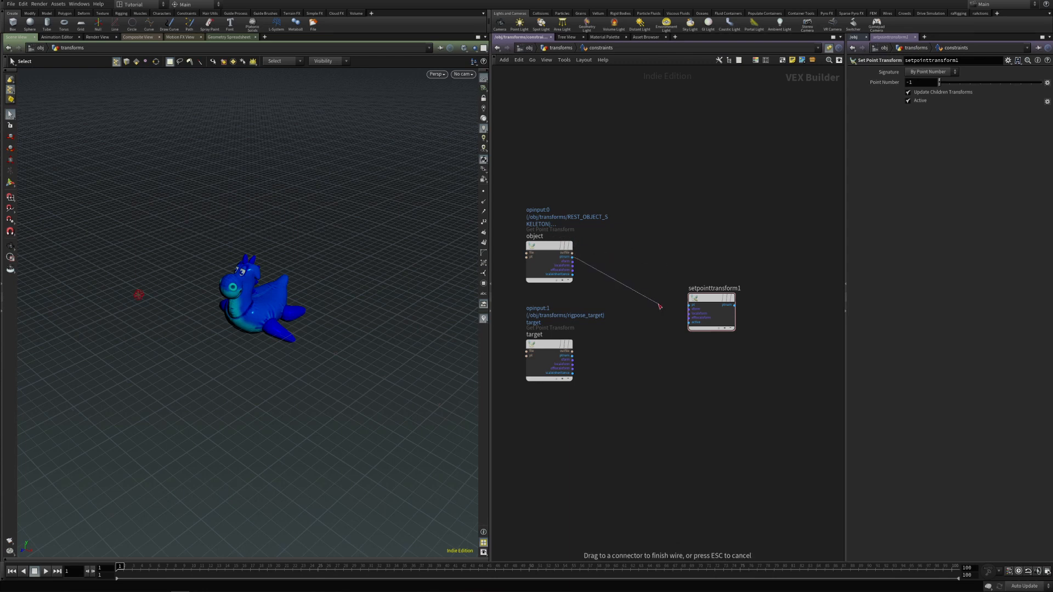
{"action": "left_click", "coordinate": [689, 304]}
{"action": "left_click_drag", "start_coordinate": [701, 301], "coordinate": [711, 296]}
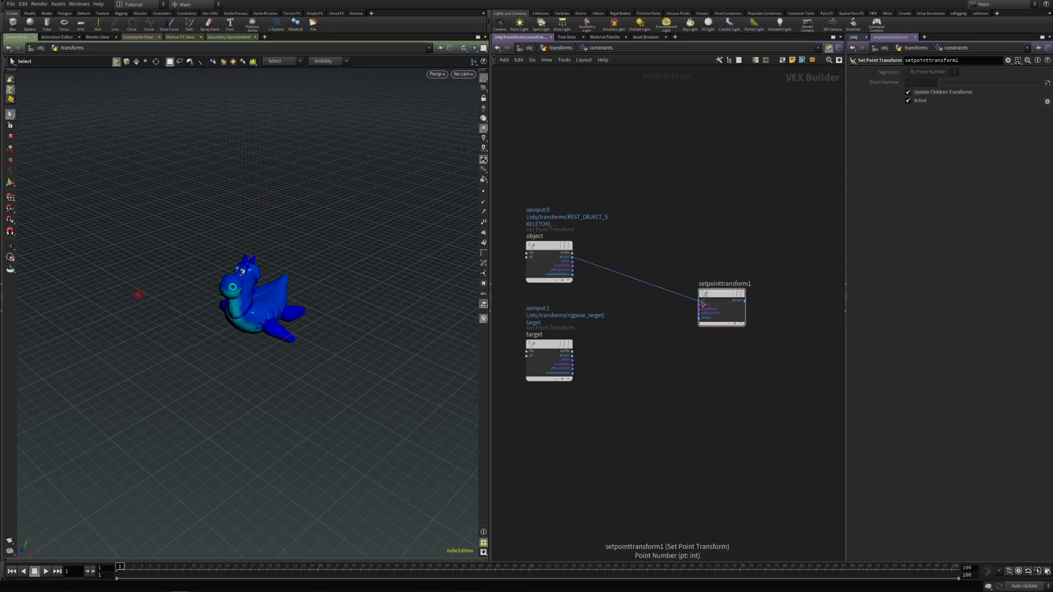
Wire the target node's xform output into the xform input of setpointtransform1, and shift that node slightly closer
{"action": "left_click", "coordinate": [572, 360]}
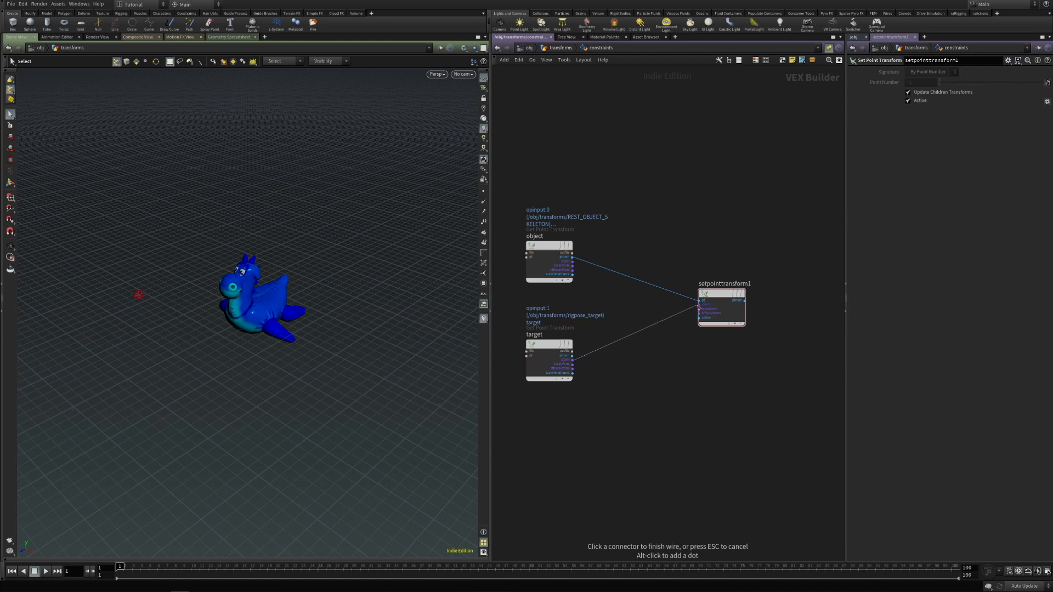
{"action": "left_click", "coordinate": [699, 308]}
{"action": "left_click_drag", "start_coordinate": [718, 296], "coordinate": [708, 296]}
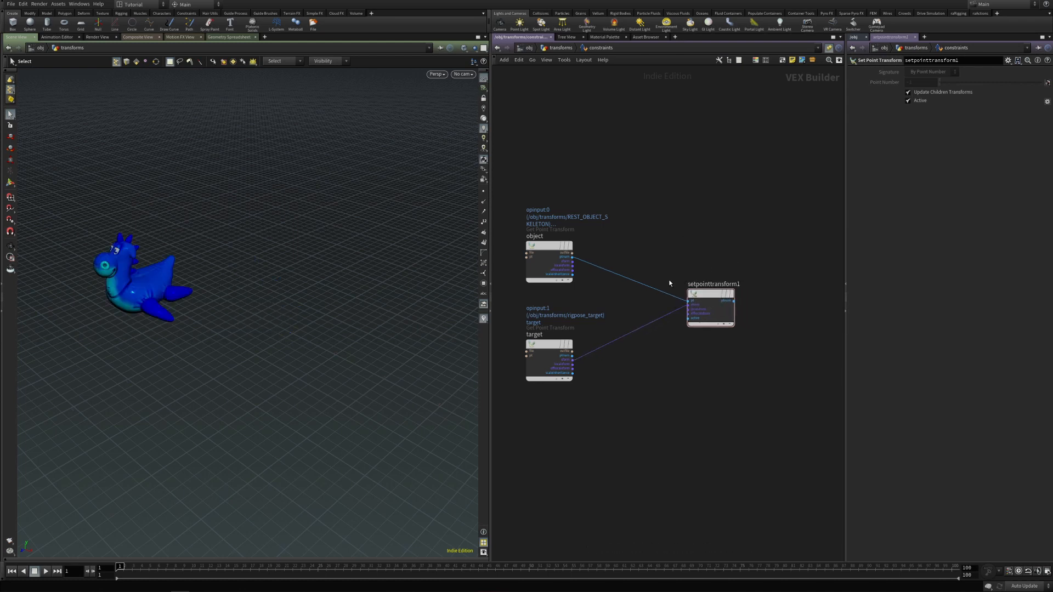
Pose the target joint in rigpose_target with X translation about 0.71, X and Y rotation about 12.3 and -19.1, and Y scale about 1.16
{"action": "key", "text": "u"}
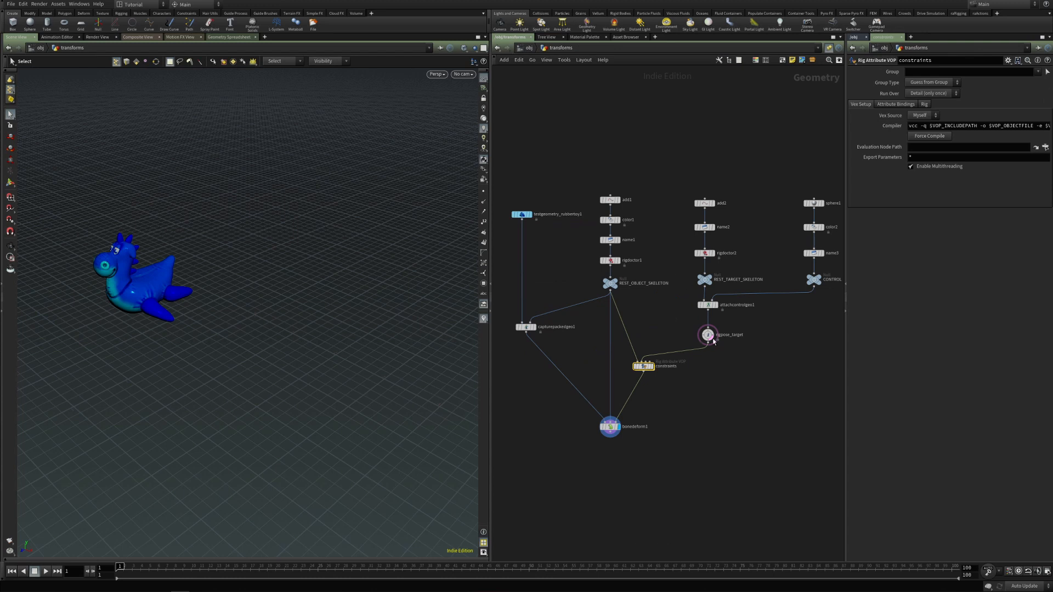
{"action": "left_click", "coordinate": [707, 334]}
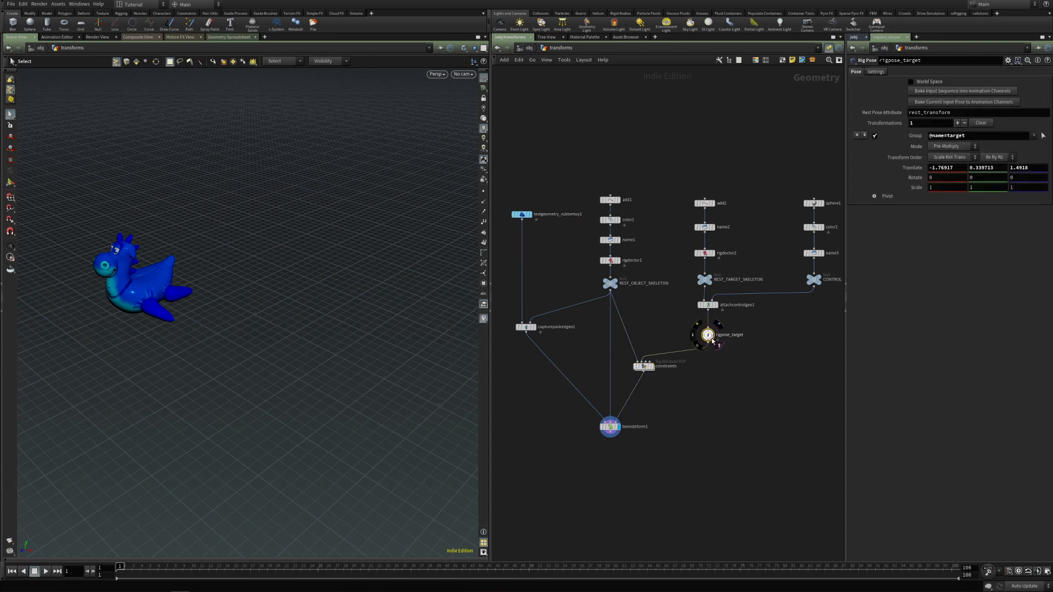
{"action": "key", "text": "Return"}
{"action": "left_click", "coordinate": [140, 303]}
{"action": "left_click_drag", "start_coordinate": [164, 307], "coordinate": [255, 345]}
{"action": "left_click_drag", "start_coordinate": [225, 391], "coordinate": [162, 368]}
{"action": "mouse_move", "coordinate": [174, 303]}
{"action": "left_mouse_down"}
{"action": "mouse_move", "coordinate": [163, 352]}
{"action": "mouse_move", "coordinate": [168, 313]}
{"action": "left_mouse_up"}
{"action": "key", "text": "e"}
{"action": "left_click_drag", "start_coordinate": [207, 282], "coordinate": [204, 272]}
Move the target joint to about -1.02, 0.34, 0.89 and rotate it to about -5.6, 13.3, 4.7
{"action": "left_click_drag", "start_coordinate": [672, 321], "coordinate": [746, 354]}
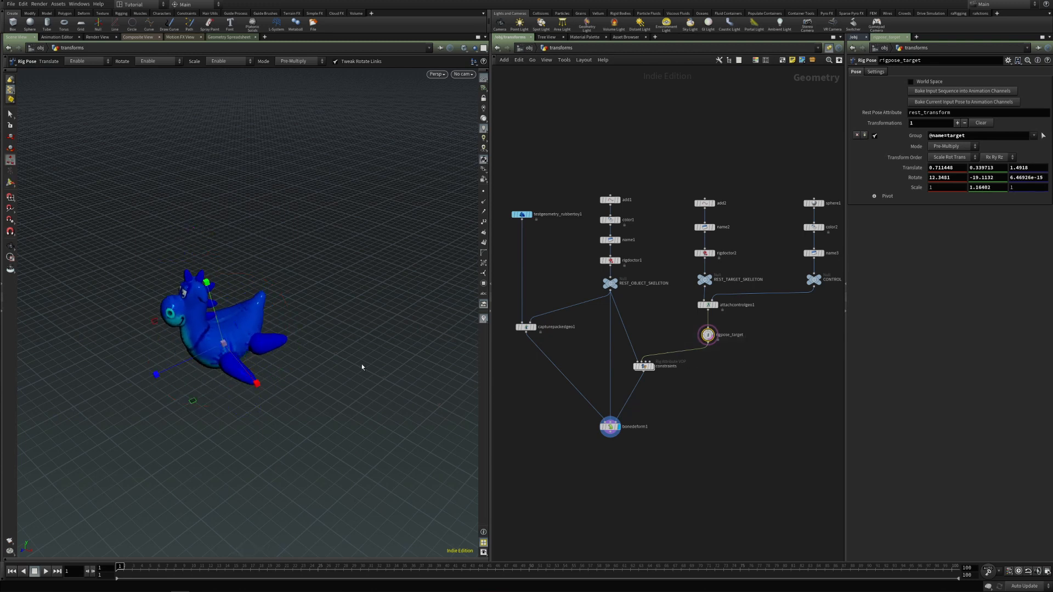
{"action": "key", "text": "t"}
{"action": "left_click_drag", "start_coordinate": [239, 364], "coordinate": [230, 334]}
{"action": "key", "text": "r"}
{"action": "left_click_drag", "start_coordinate": [216, 272], "coordinate": [185, 291]}
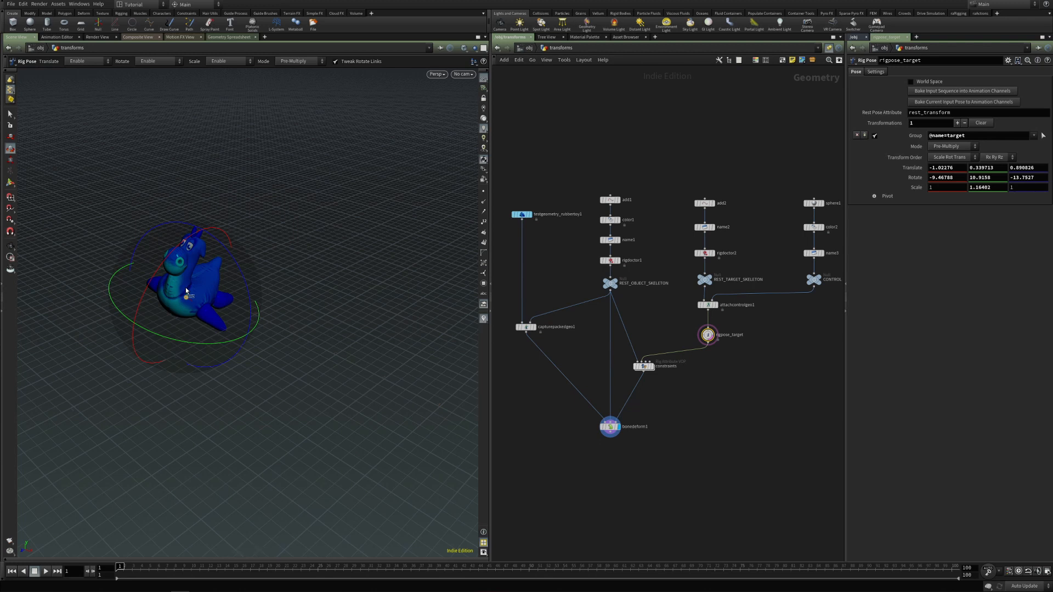
{"action": "mouse_move", "coordinate": [248, 285]}
{"action": "left_mouse_down"}
{"action": "mouse_move", "coordinate": [236, 271]}
{"action": "mouse_move", "coordinate": [233, 285]}
{"action": "left_mouse_up"}
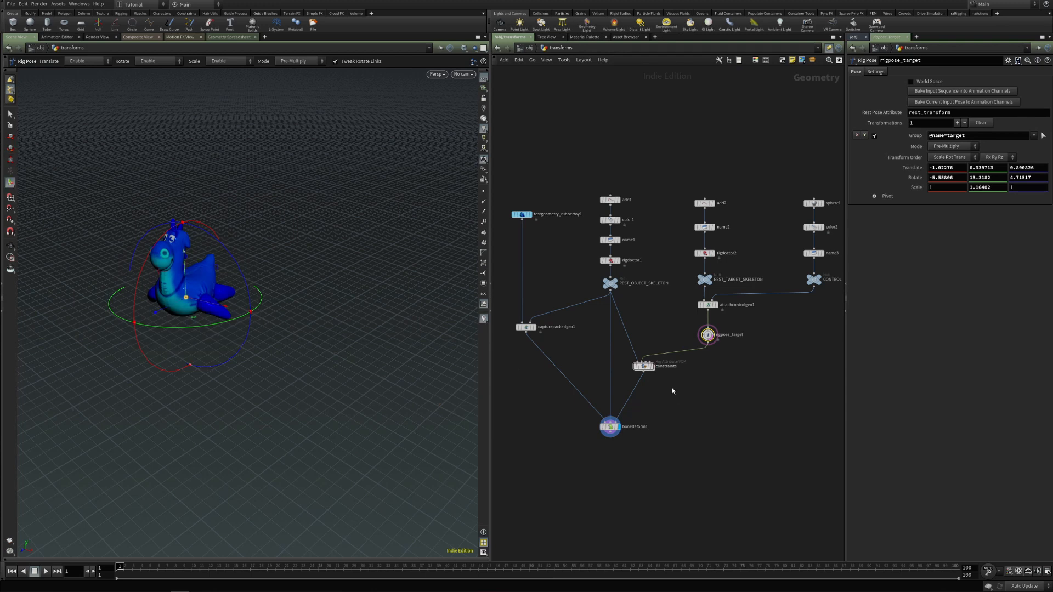
Duplicate the transforms geometry object beside the original and rename the copy local_transforms
{"action": "double_click", "coordinate": [645, 366]}
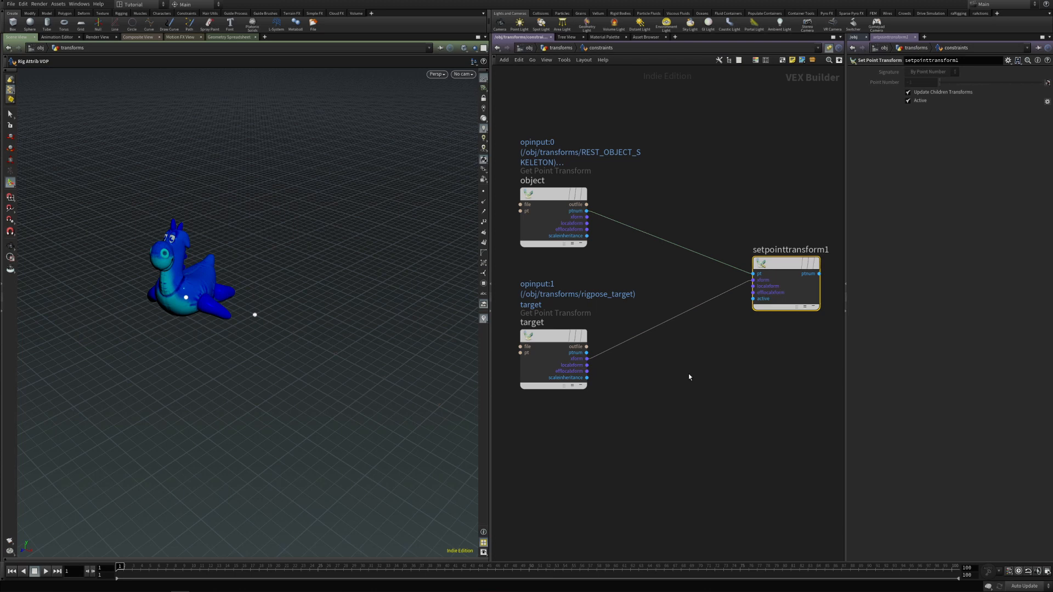
{"action": "key", "text": "u"}
{"action": "key", "text": "u"}
{"action": "middle_click_drag", "start_coordinate": [668, 343], "coordinate": [569, 342]}
{"action": "left_click", "coordinate": [676, 288]}
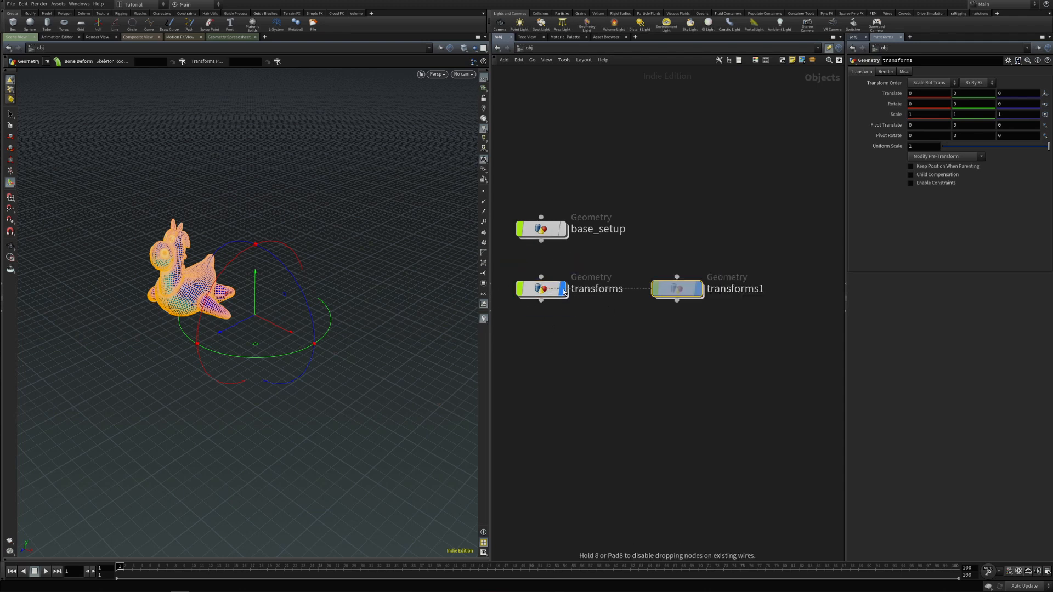
{"action": "double_click", "coordinate": [726, 295]}
{"action": "key", "text": "BackSpace"}
{"action": "key", "text": "Home"}
{"action": "type", "text": "local_"}
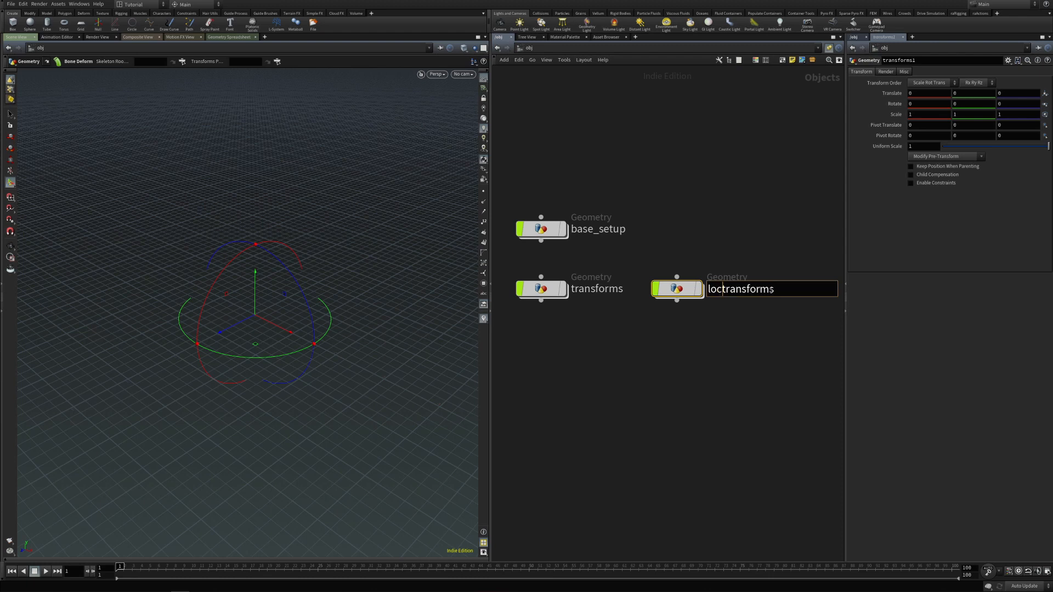
{"action": "key", "text": "Return"}
Inside local_transforms, add a second point to the add2 node and offset it in Y below the origin
{"action": "double_click", "coordinate": [689, 288]}
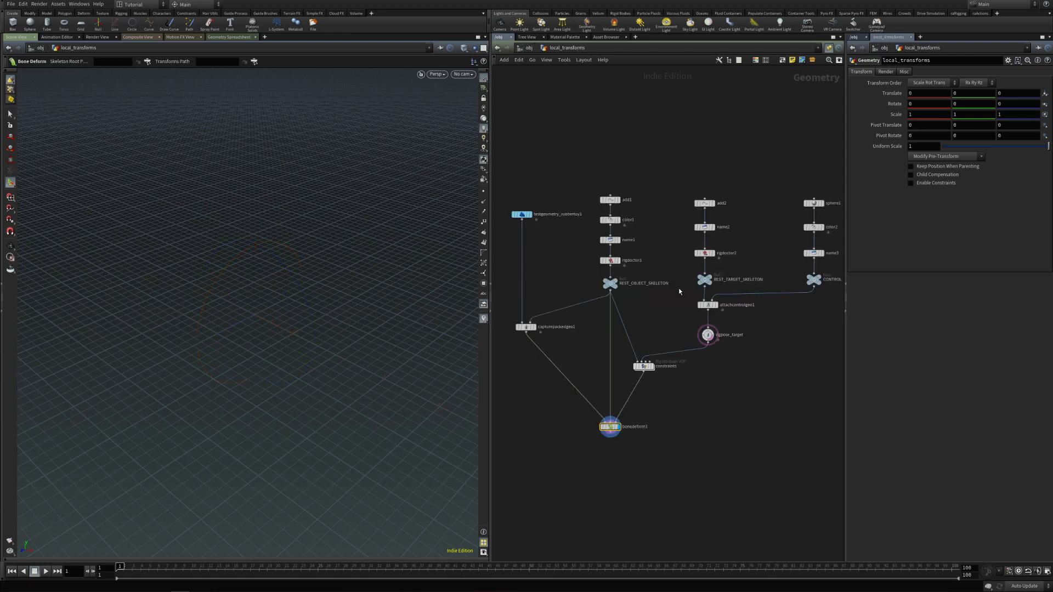
{"action": "left_click", "coordinate": [644, 366]}
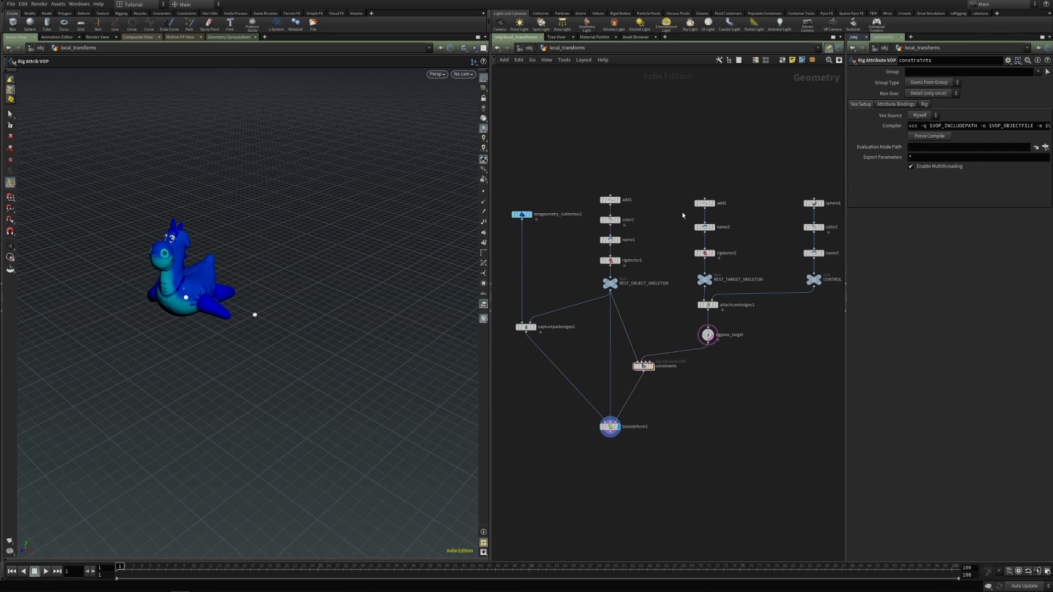
{"action": "left_click_drag", "start_coordinate": [703, 209], "coordinate": [706, 188]}
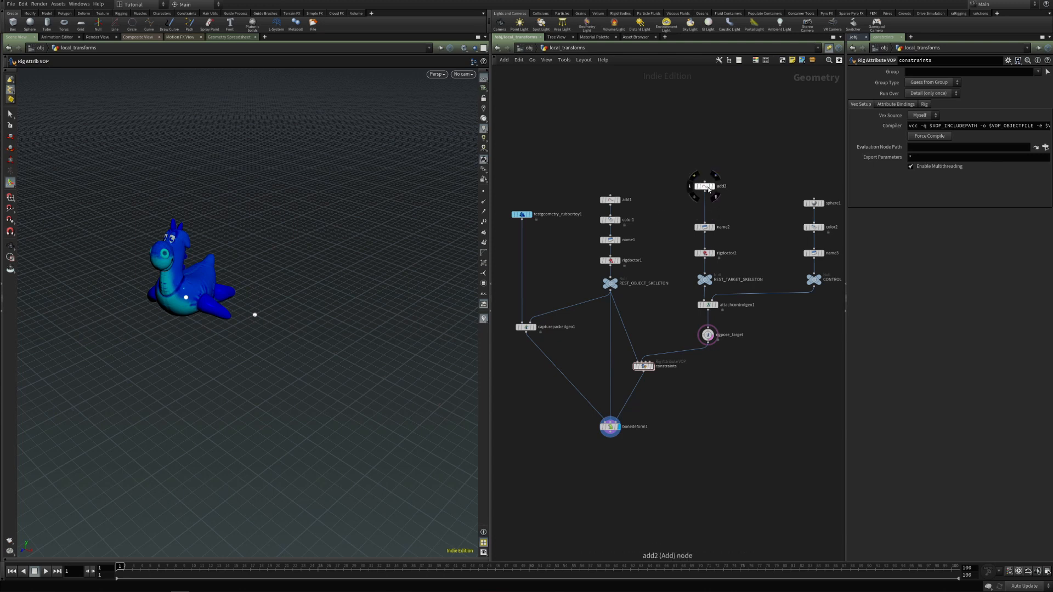
{"action": "left_click_drag", "start_coordinate": [708, 189], "coordinate": [708, 203]}
{"action": "left_click", "coordinate": [704, 200]}
{"action": "left_click", "coordinate": [864, 103]}
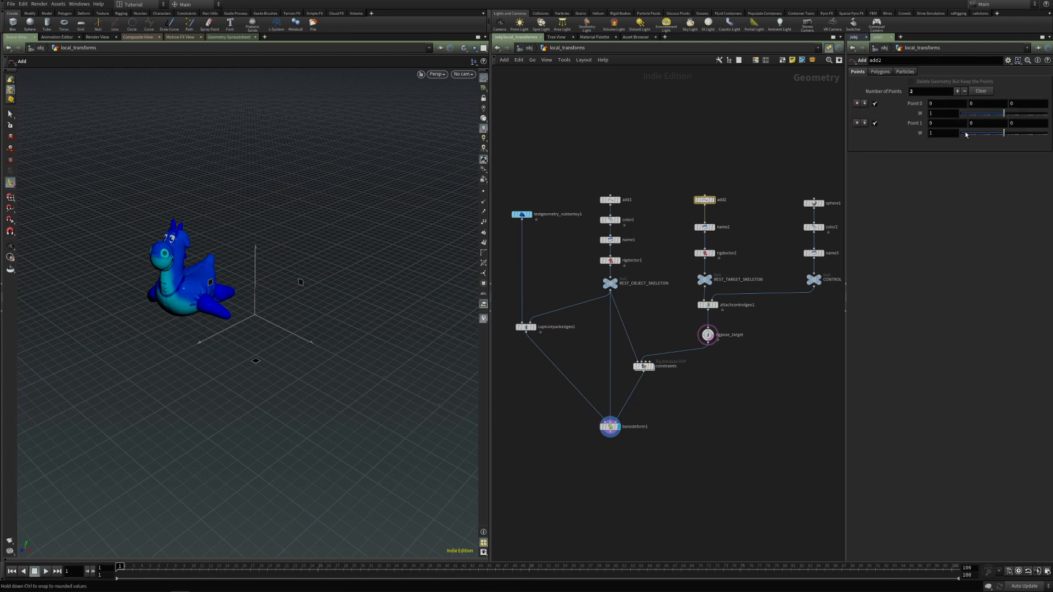
{"action": "left_click", "coordinate": [987, 123]}
{"action": "key", "text": "Return"}
Add a second naming in name2 with Group 1 and Name target_parent
{"action": "left_click", "coordinate": [704, 227]}
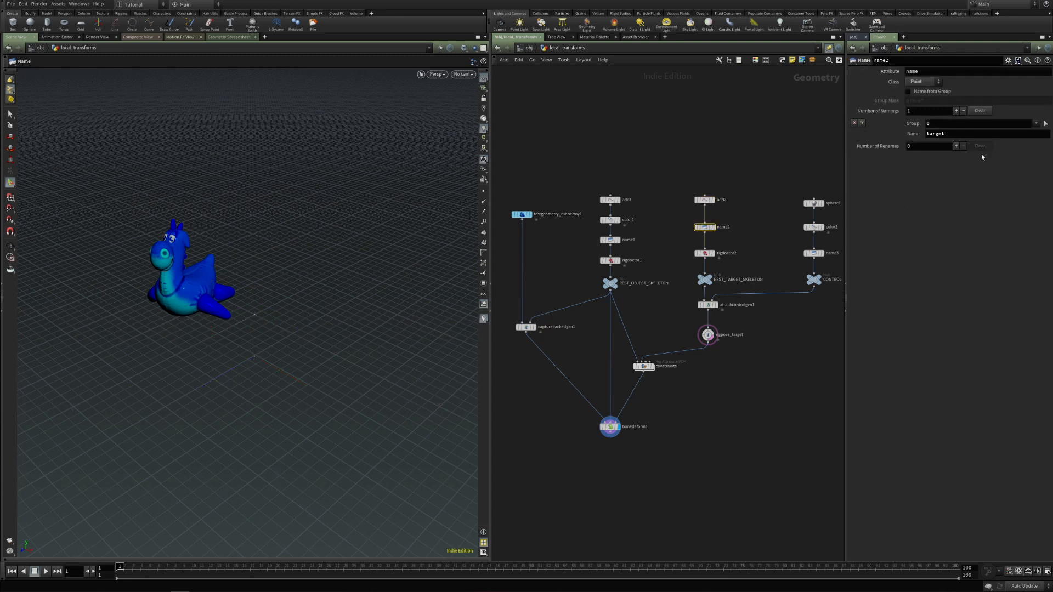
{"action": "left_click", "coordinate": [861, 123]}
{"action": "type", "text": "1"}
{"action": "key", "text": "Tab"}
{"action": "type", "text": "target_parent"}
{"action": "key", "text": "Return"}
Move add2 and name2 up and insert a Reparent Joints node between name2 and rigdoctor2
{"action": "left_click_drag", "start_coordinate": [684, 173], "coordinate": [706, 210]}
{"action": "key", "text": "Tab"}
{"action": "type", "text": "reparent"}
{"action": "key", "text": "Return"}
{"action": "left_click", "coordinate": [707, 235]}
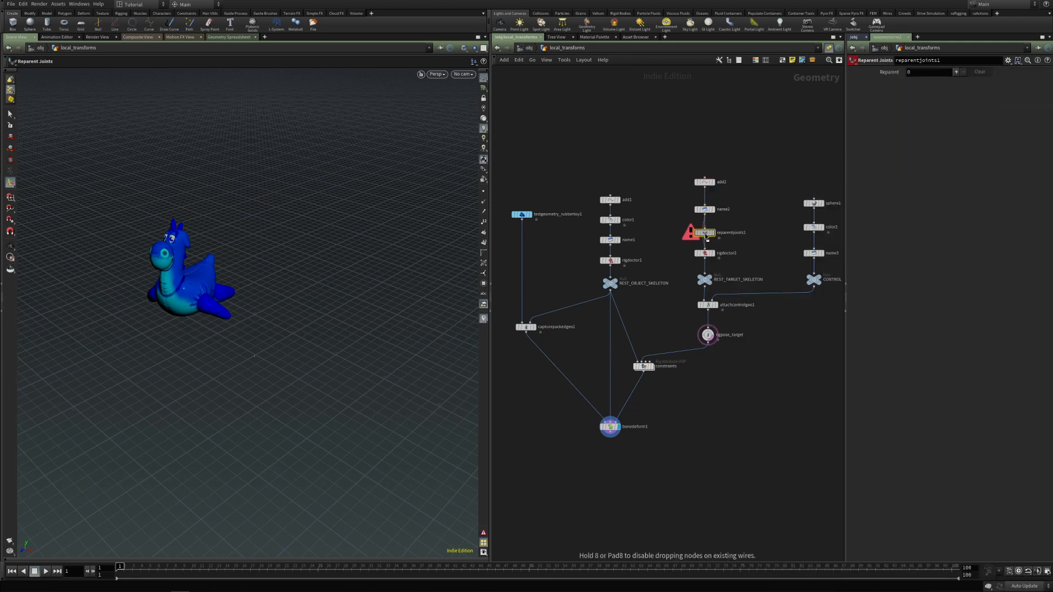
{"action": "left_click_drag", "start_coordinate": [712, 231], "coordinate": [712, 234]}
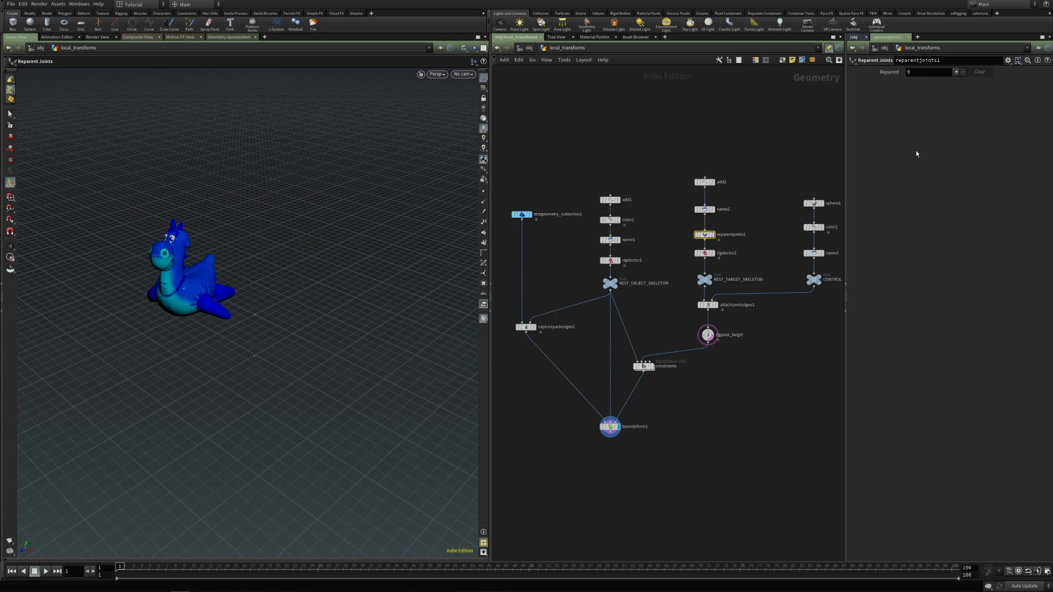
Add one reparent entry in reparentjoints1 with target as the joint and target_parent as its parent
{"action": "left_click", "coordinate": [958, 73]}
{"action": "left_click", "coordinate": [973, 84]}
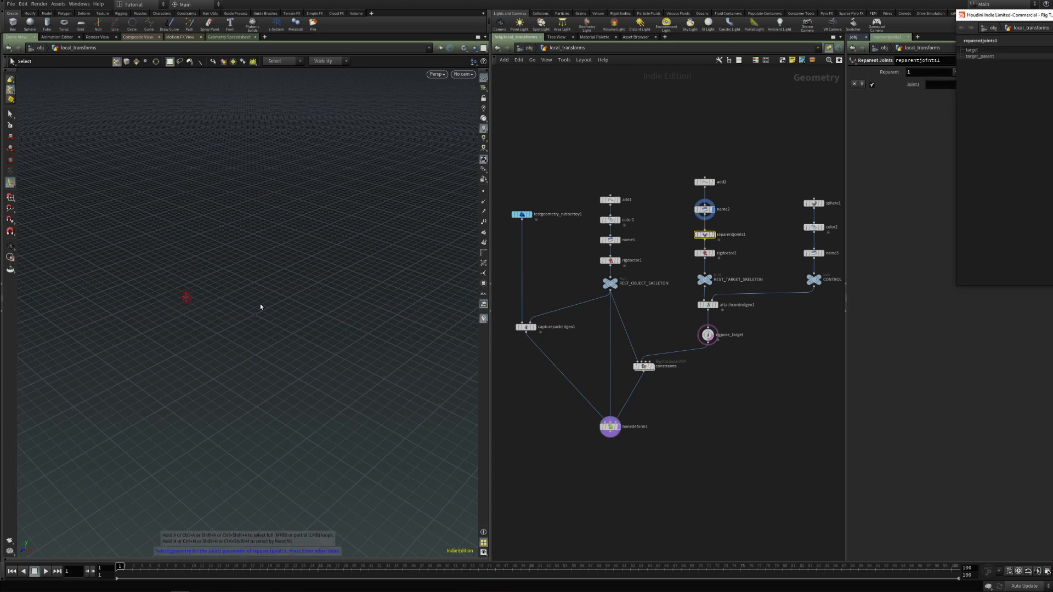
{"action": "key", "text": "Return"}
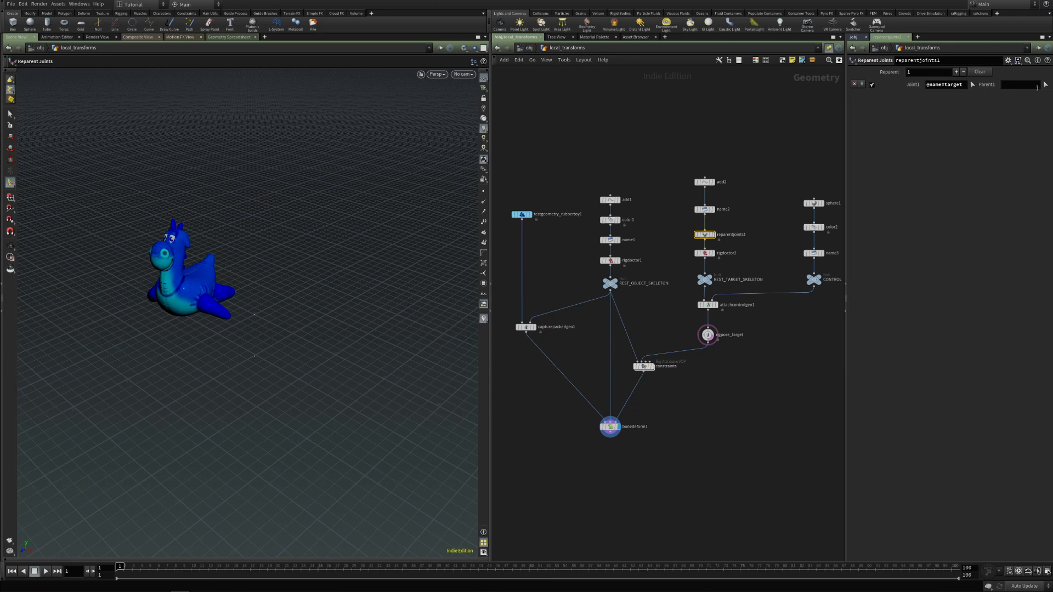
{"action": "left_click", "coordinate": [1045, 85]}
{"action": "left_click_drag", "start_coordinate": [202, 334], "coordinate": [328, 392]}
{"action": "key", "text": "Return"}
Clear the transformations of rigpose_target and pose the target_parent joint, moving it about 1.55 along Z
{"action": "left_click_drag", "start_coordinate": [672, 360], "coordinate": [808, 326]}
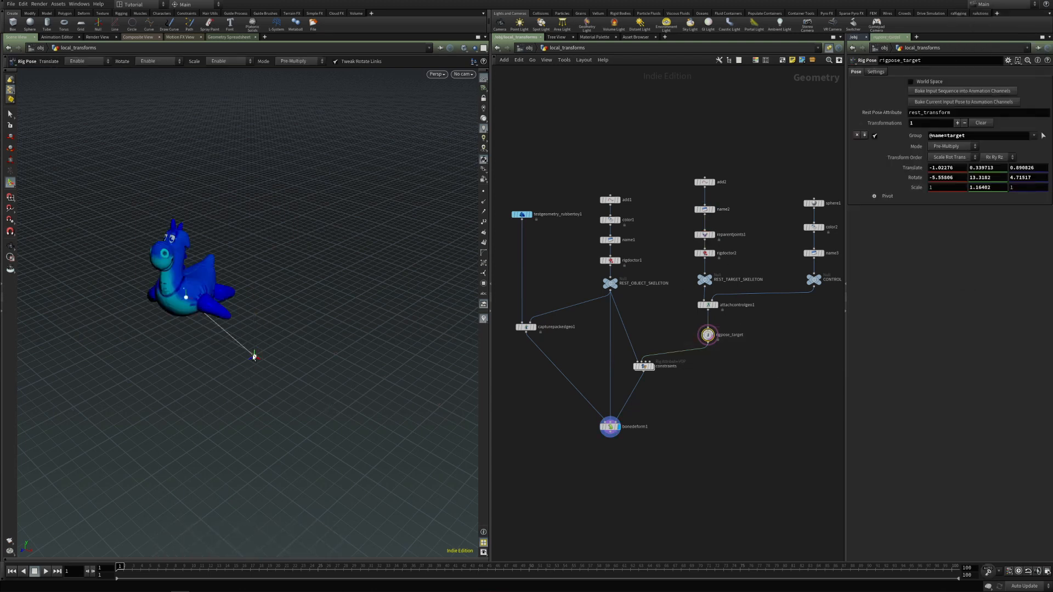
{"action": "left_click", "coordinate": [253, 357]}
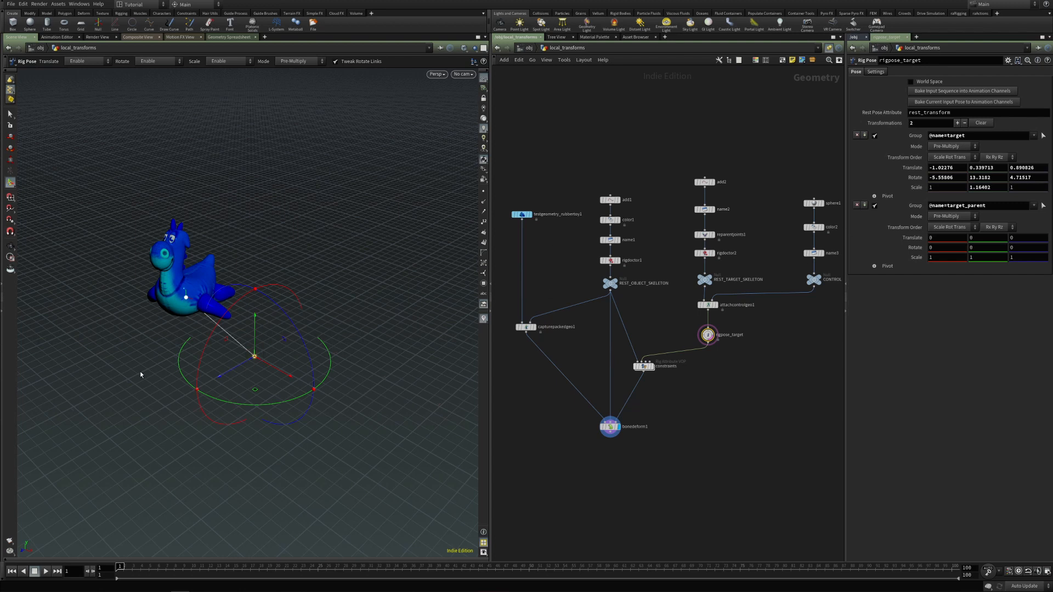
{"action": "left_click", "coordinate": [980, 122]}
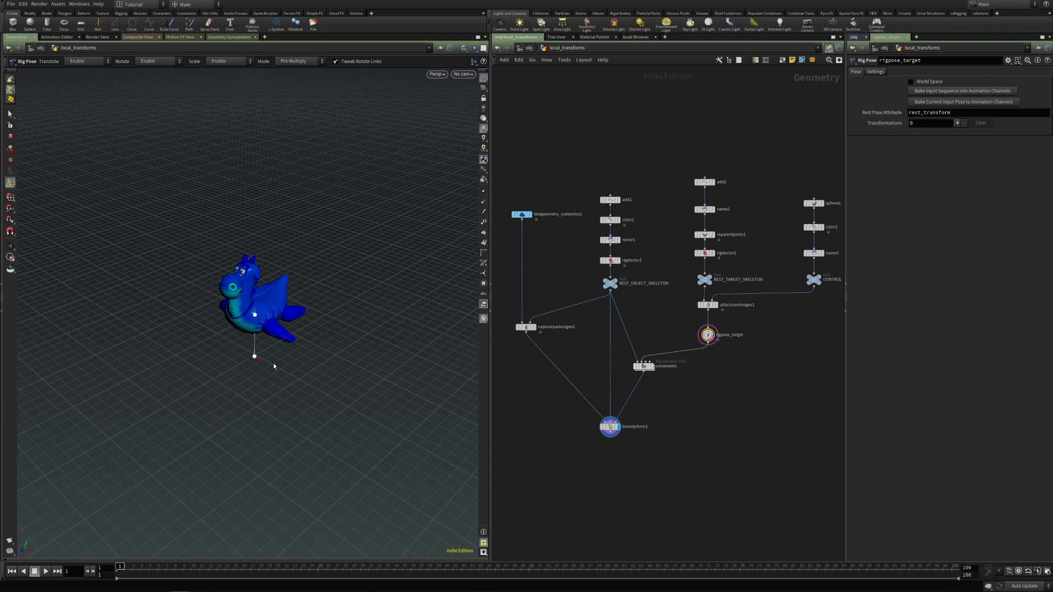
{"action": "left_click", "coordinate": [257, 354]}
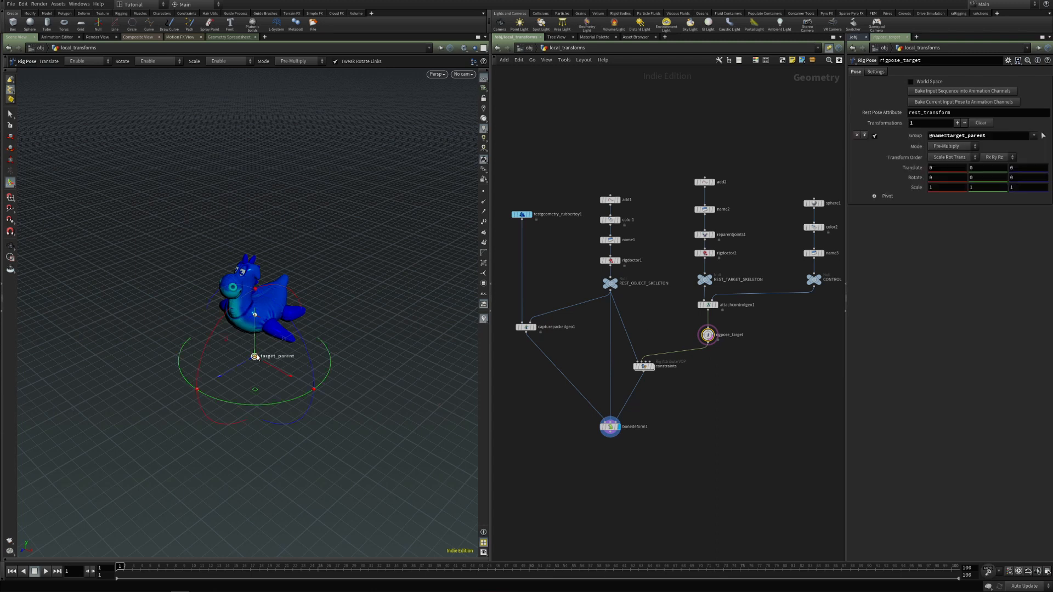
{"action": "left_click_drag", "start_coordinate": [231, 369], "coordinate": [163, 390]}
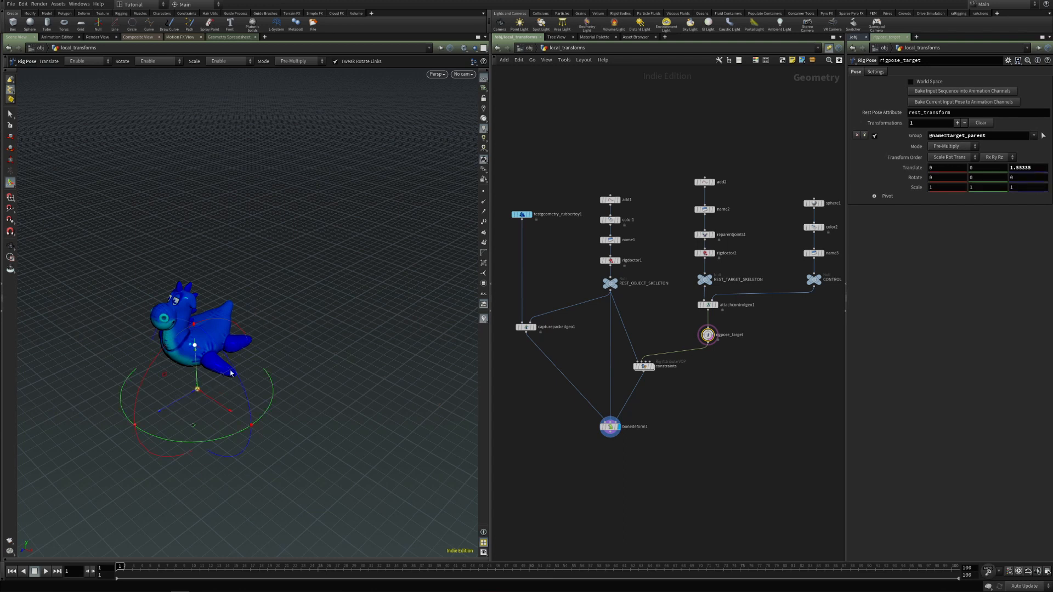
{"action": "left_click_drag", "start_coordinate": [176, 417], "coordinate": [387, 390]}
In the constraints network, wire the target node's local transform output into the xform input of setpointtransform1
{"action": "left_click", "coordinate": [644, 367]}
{"action": "double_click", "coordinate": [645, 366]}
{"action": "left_click", "coordinate": [668, 432]}
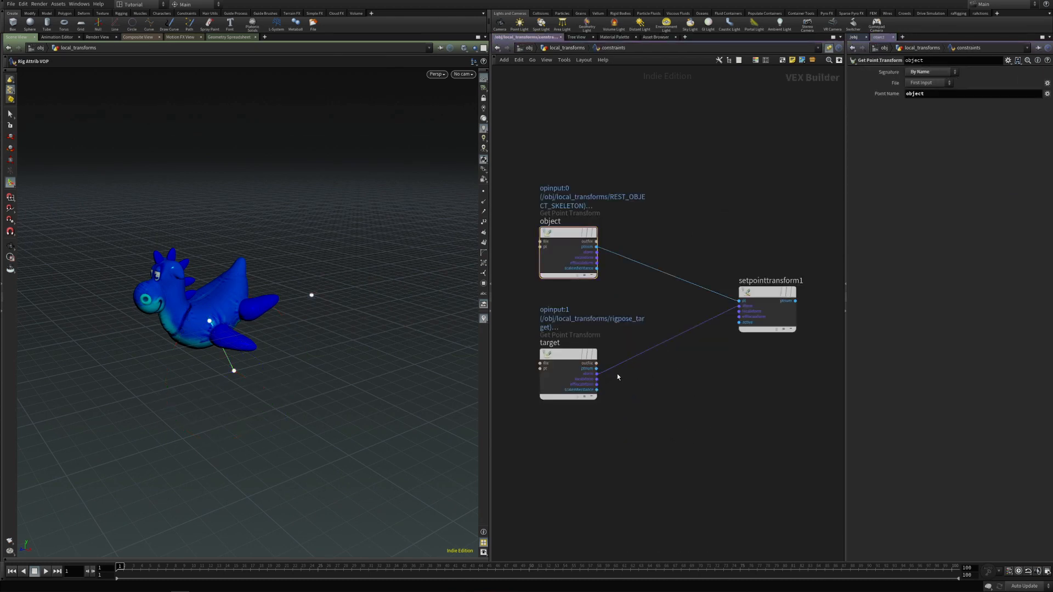
{"action": "left_click_drag", "start_coordinate": [598, 383], "coordinate": [739, 311]}
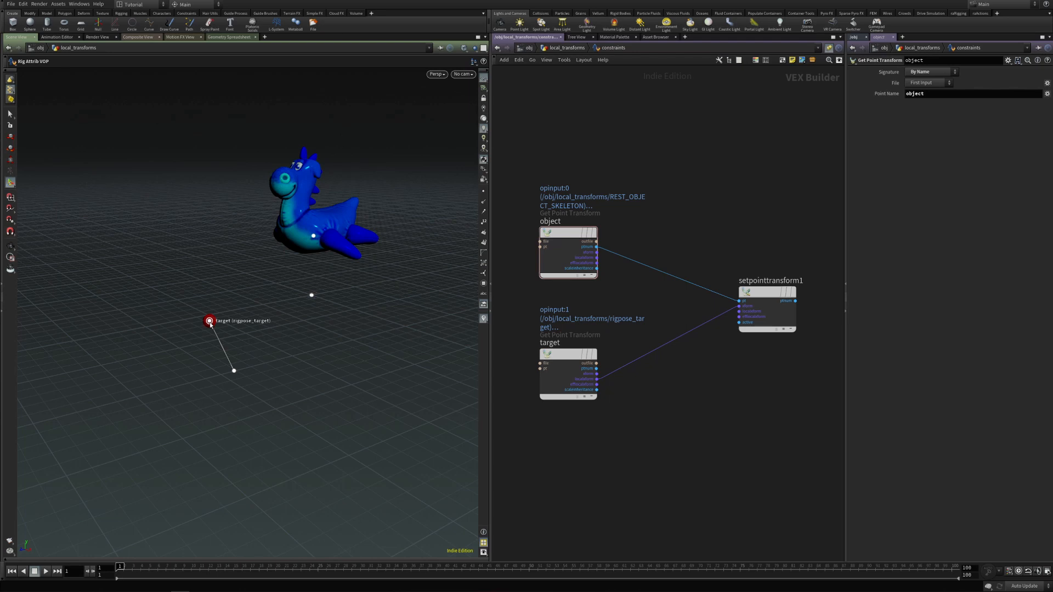
Move the target_parent joint in rigpose_target to about 0.45, 0.16, 1.64
{"action": "key", "text": "u"}
{"action": "left_click", "coordinate": [707, 335]}
{"action": "key", "text": "Return"}
{"action": "mouse_move", "coordinate": [179, 337]}
{"action": "left_mouse_down"}
{"action": "mouse_move", "coordinate": [207, 311]}
{"action": "mouse_move", "coordinate": [185, 341]}
{"action": "left_mouse_up"}
{"action": "mouse_move", "coordinate": [259, 389]}
{"action": "left_mouse_down"}
{"action": "mouse_move", "coordinate": [271, 394]}
{"action": "mouse_move", "coordinate": [254, 367]}
{"action": "mouse_move", "coordinate": [277, 361]}
{"action": "mouse_move", "coordinate": [276, 386]}
{"action": "left_mouse_up"}
Pose the target joint in rigpose_target with Z translation about 0.11 and rotation about 8.9, 11.0, 12.9
{"action": "left_click", "coordinate": [218, 319]}
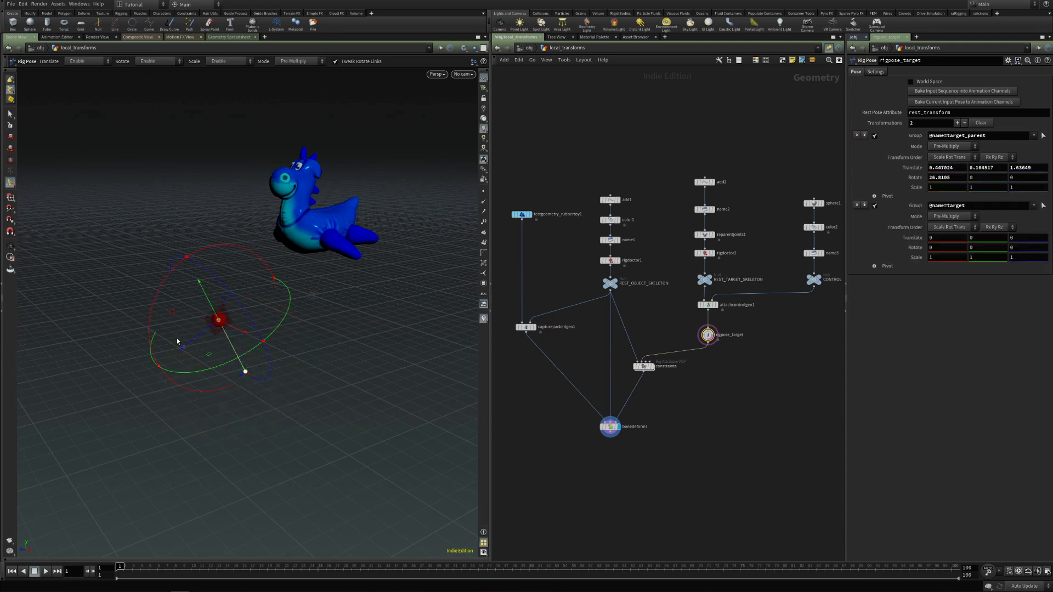
{"action": "mouse_move", "coordinate": [192, 341]}
{"action": "left_mouse_down"}
{"action": "mouse_move", "coordinate": [138, 373]}
{"action": "mouse_move", "coordinate": [186, 330]}
{"action": "mouse_move", "coordinate": [151, 370]}
{"action": "mouse_move", "coordinate": [244, 304]}
{"action": "mouse_move", "coordinate": [135, 374]}
{"action": "mouse_move", "coordinate": [196, 331]}
{"action": "mouse_move", "coordinate": [188, 343]}
{"action": "left_mouse_up"}
{"action": "left_click_drag", "start_coordinate": [155, 301], "coordinate": [161, 330]}
{"action": "left_click_drag", "start_coordinate": [214, 376], "coordinate": [244, 359]}
{"action": "mouse_move", "coordinate": [234, 304]}
{"action": "left_mouse_down"}
{"action": "mouse_move", "coordinate": [245, 320]}
{"action": "mouse_move", "coordinate": [224, 296]}
{"action": "left_mouse_up"}
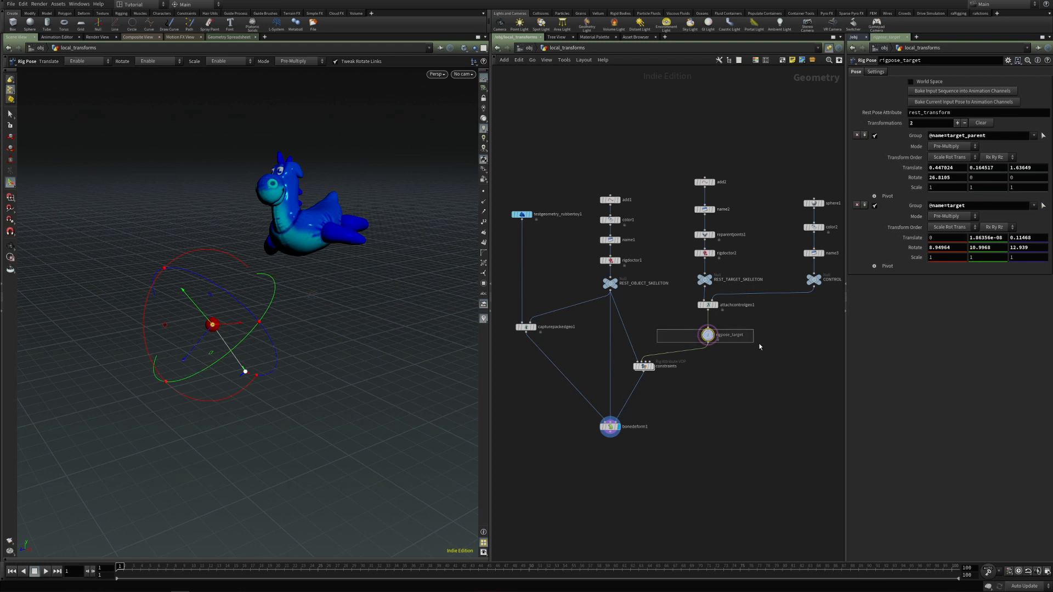
Scale the target_parent joint along Y to about 1.44 and reduce the scale again
{"action": "left_click", "coordinate": [245, 370]}
{"action": "key", "text": "e"}
{"action": "left_click_drag", "start_coordinate": [217, 315], "coordinate": [231, 261]}
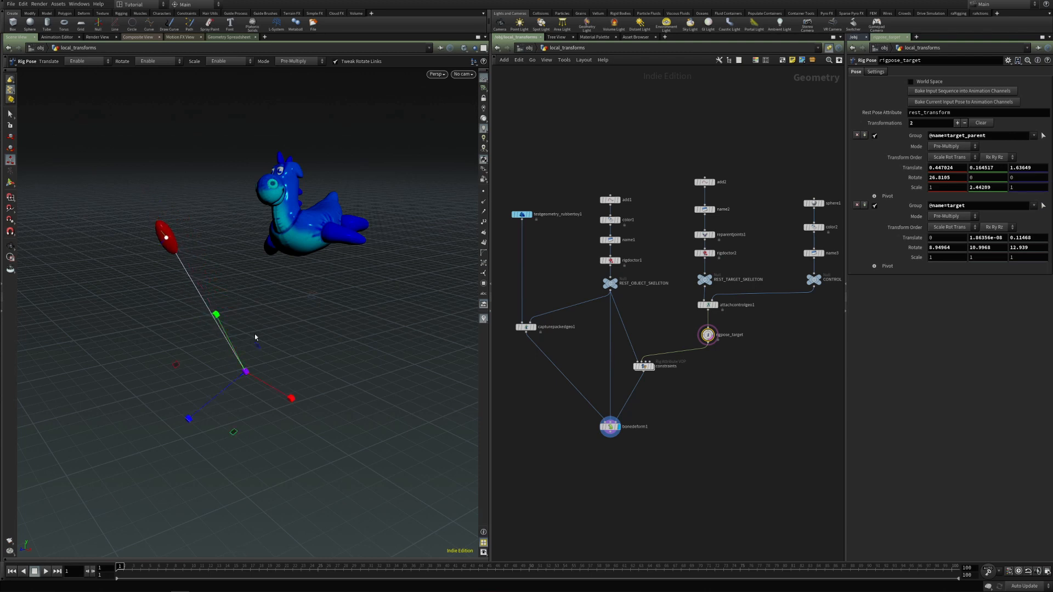
{"action": "left_click_drag", "start_coordinate": [217, 321], "coordinate": [238, 333]}
In the constraints network, wire the target node's effective local transform output into the xform input of setpointtransform1
{"action": "double_click", "coordinate": [645, 368]}
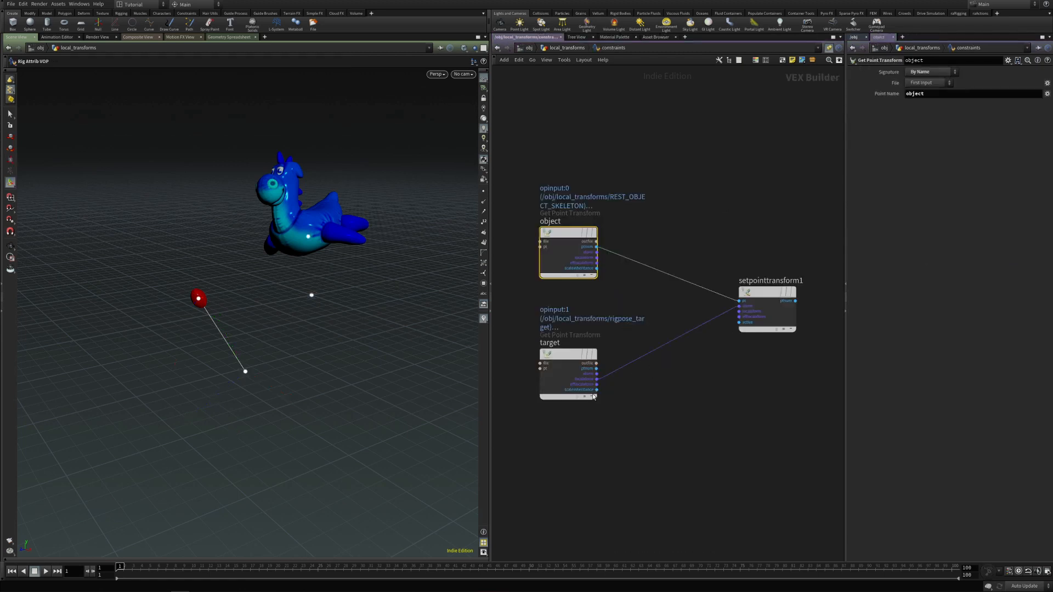
{"action": "left_click", "coordinate": [596, 384]}
{"action": "left_click", "coordinate": [739, 306]}
{"action": "key", "text": "u"}
Insert an Attribute Wrangle node between rigdoctor2 and REST_TARGET_SKELETON
{"action": "key", "text": "Tab"}
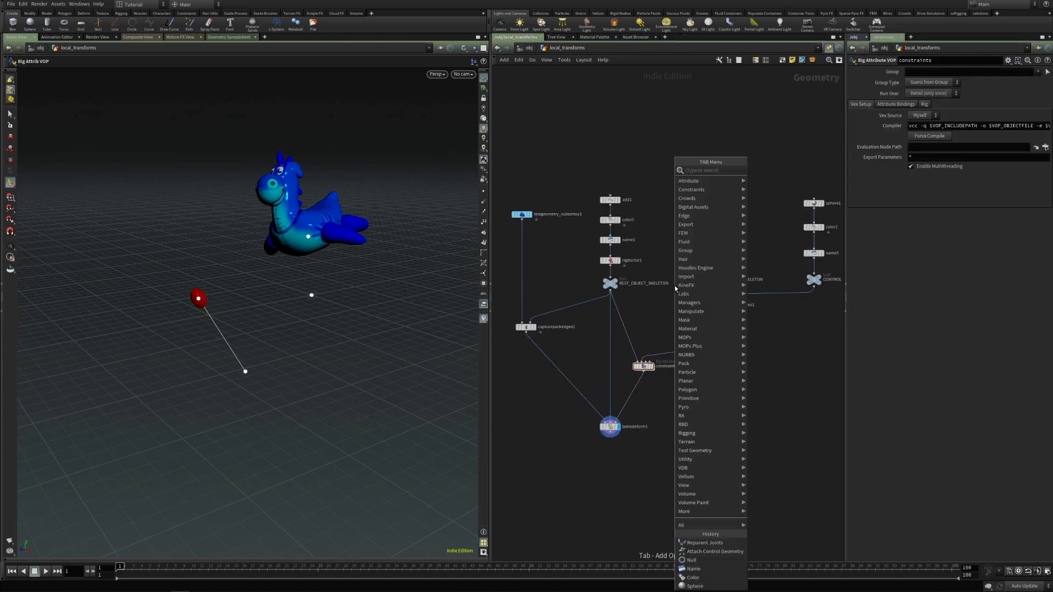
{"action": "type", "text": "attw"}
{"action": "key", "text": "Return"}
{"action": "left_click", "coordinate": [675, 286]}
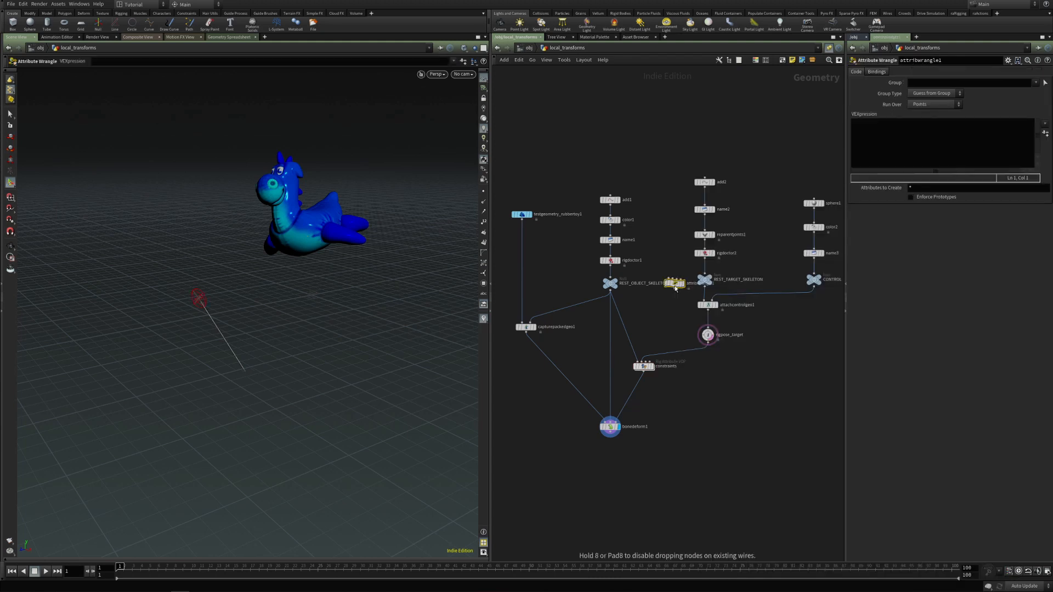
{"action": "left_click", "coordinate": [705, 276]}
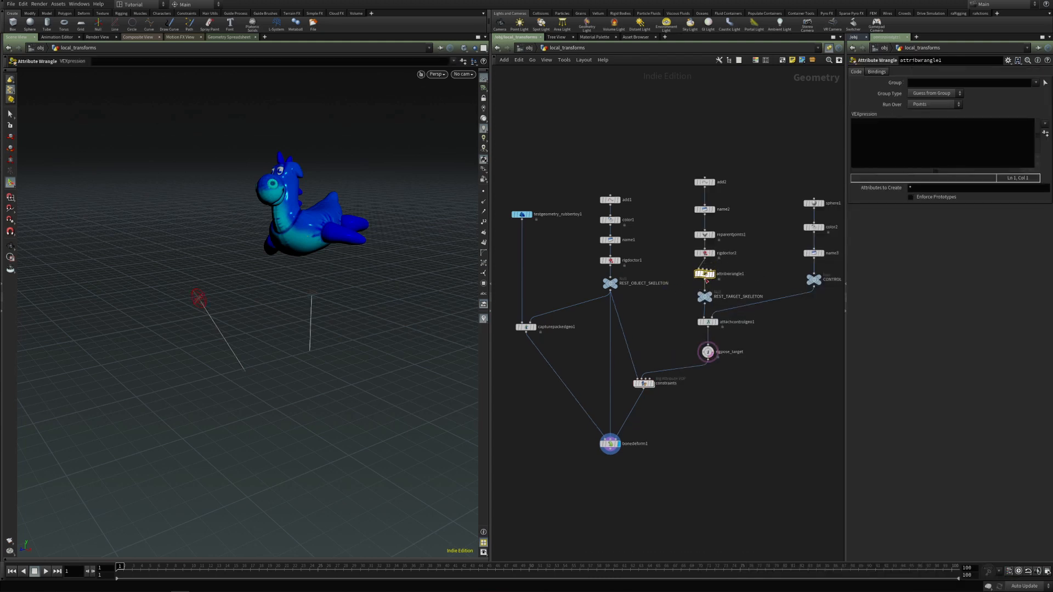
Enter the attribute wrangle code i@scaleinheritance = chi("scale_inheritance"); and generate its Scale Inheritance parameter
{"action": "left_click", "coordinate": [867, 148]}
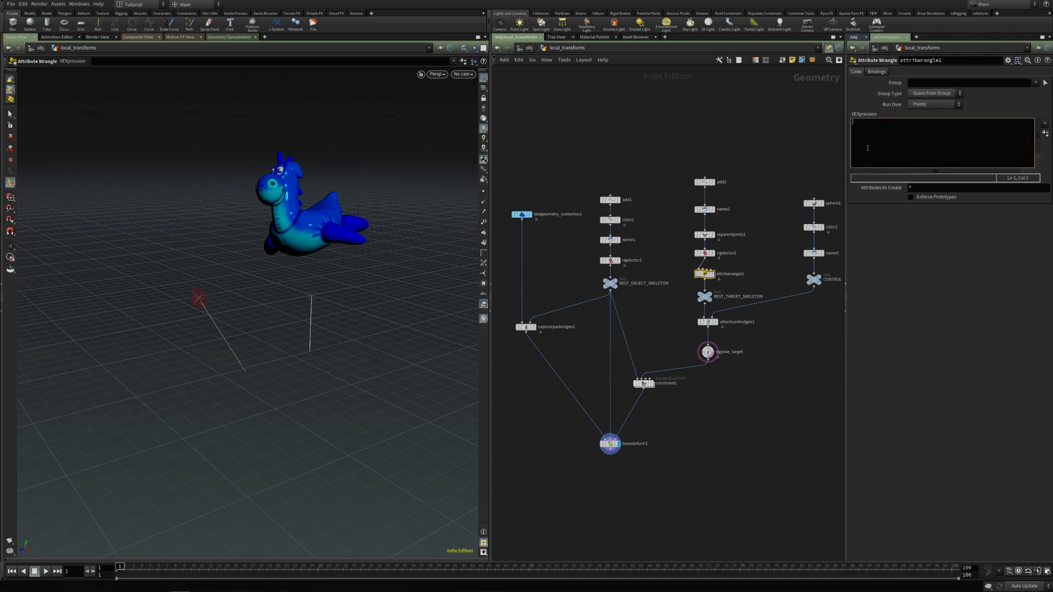
{"action": "type", "text": "i@sca"}
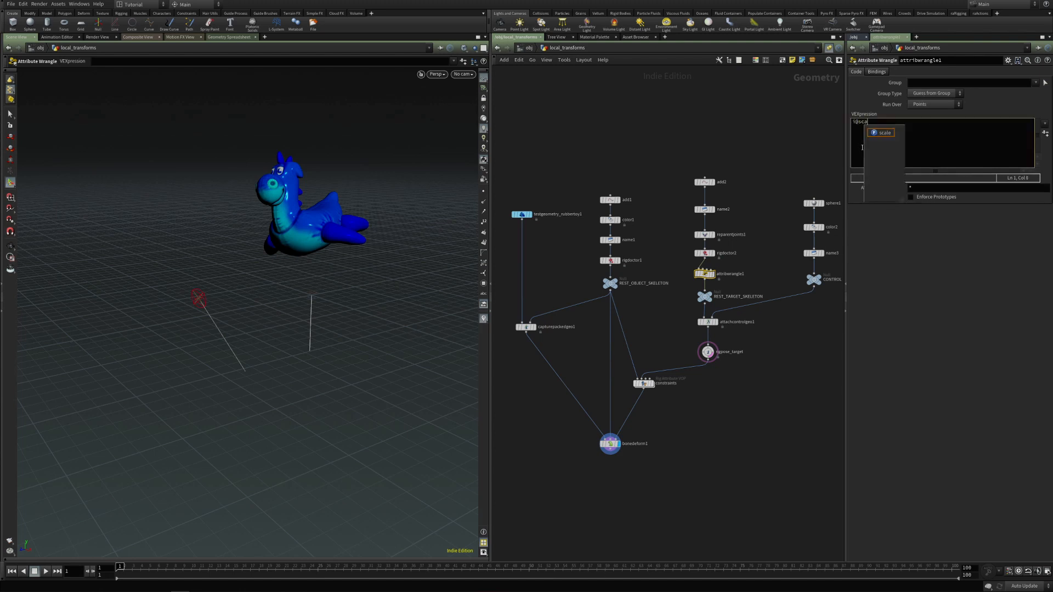
{"action": "type", "text": "leinheritance"}
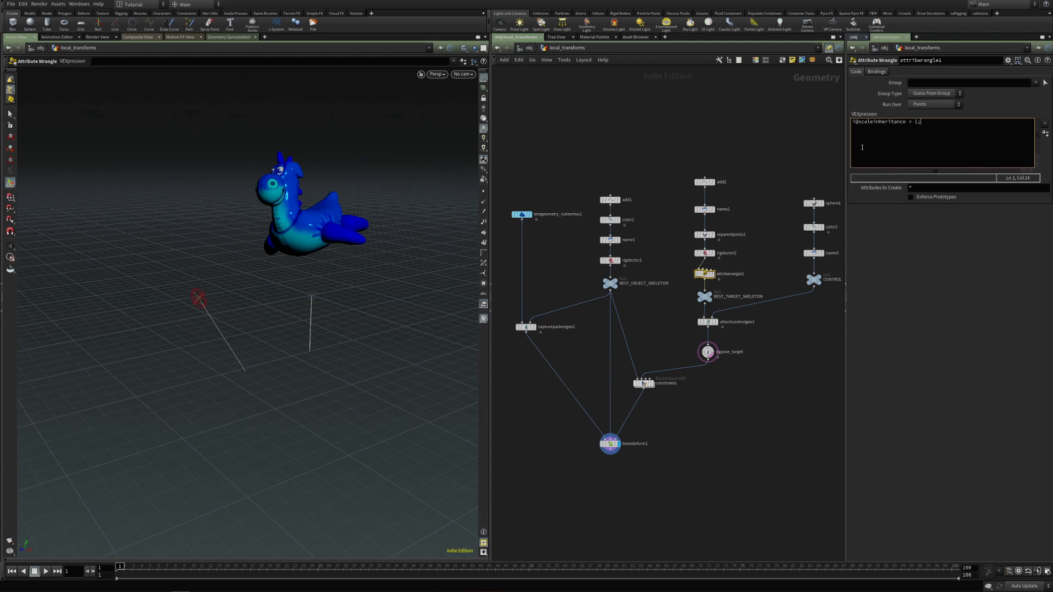
{"action": "type", "text": " = 1"}
{"action": "key", "text": "BackSpace"}
{"action": "type", "text": "chi(\"scale_inheritance"}
{"action": "left_click", "coordinate": [1045, 133]}
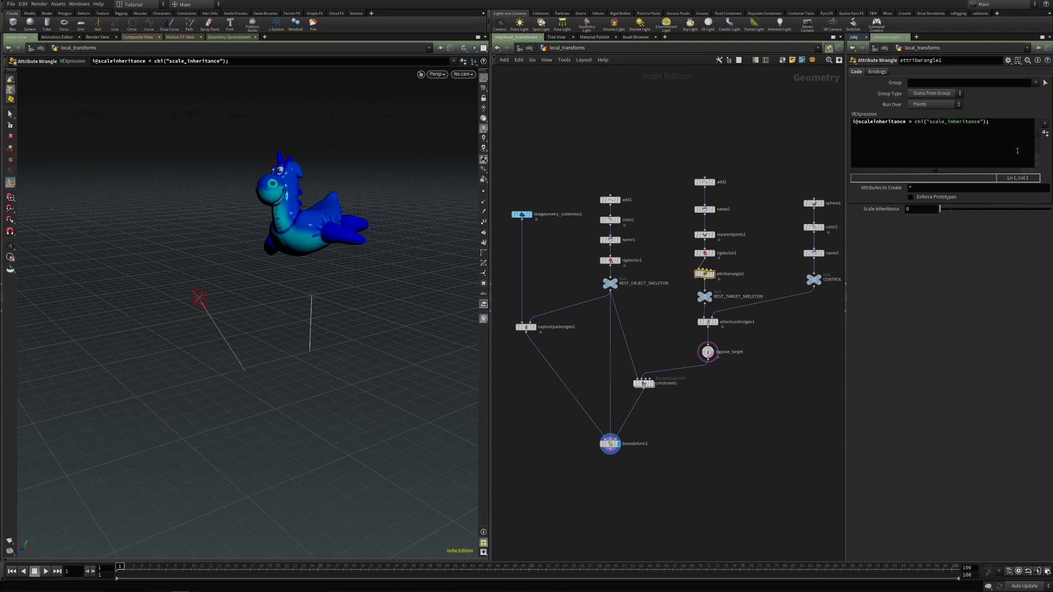
Try different Scale Inheritance values on attribwrangle1, including 2 and 0
{"action": "left_click_drag", "start_coordinate": [940, 209], "coordinate": [960, 211]}
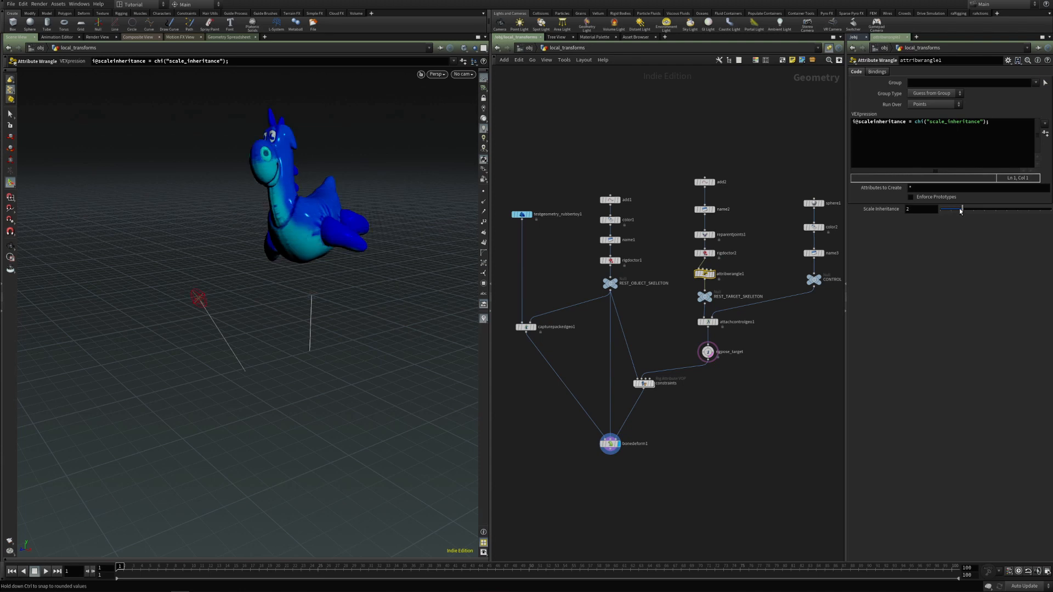
{"action": "mouse_move", "coordinate": [962, 209]}
{"action": "left_mouse_down"}
{"action": "mouse_move", "coordinate": [927, 208]}
{"action": "mouse_move", "coordinate": [984, 202]}
{"action": "mouse_move", "coordinate": [946, 195]}
{"action": "left_mouse_up"}
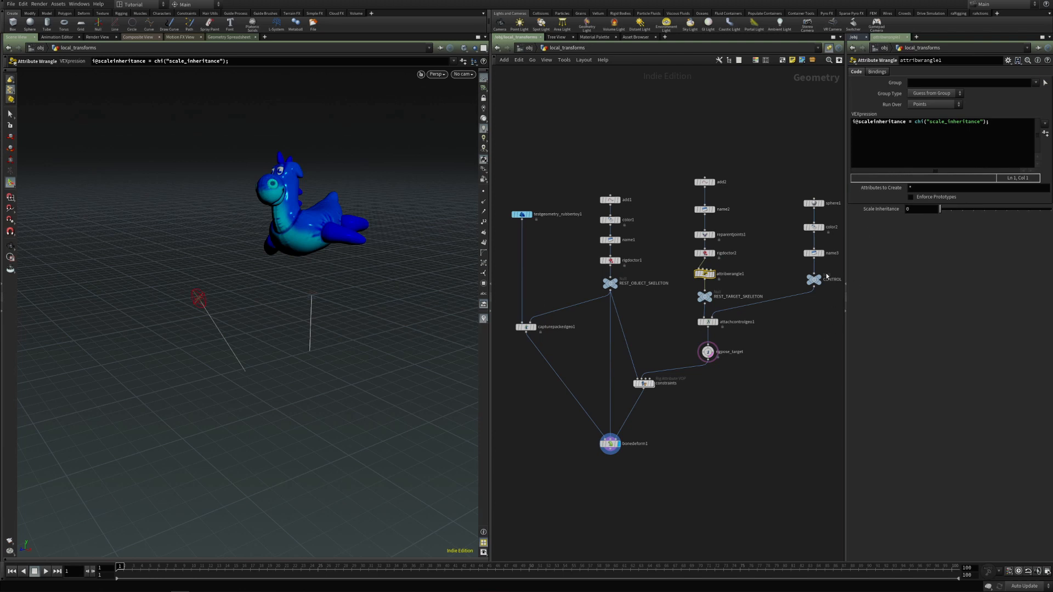
{"action": "left_click_drag", "start_coordinate": [938, 210], "coordinate": [951, 210]}
{"action": "left_click_drag", "start_coordinate": [951, 210], "coordinate": [985, 211]}
Scale the target_parent joint in rigpose_target to about 1.70 along Y and 1.12 along Z
{"action": "left_click", "coordinate": [706, 352]}
{"action": "left_click_drag", "start_coordinate": [216, 319], "coordinate": [228, 302]}
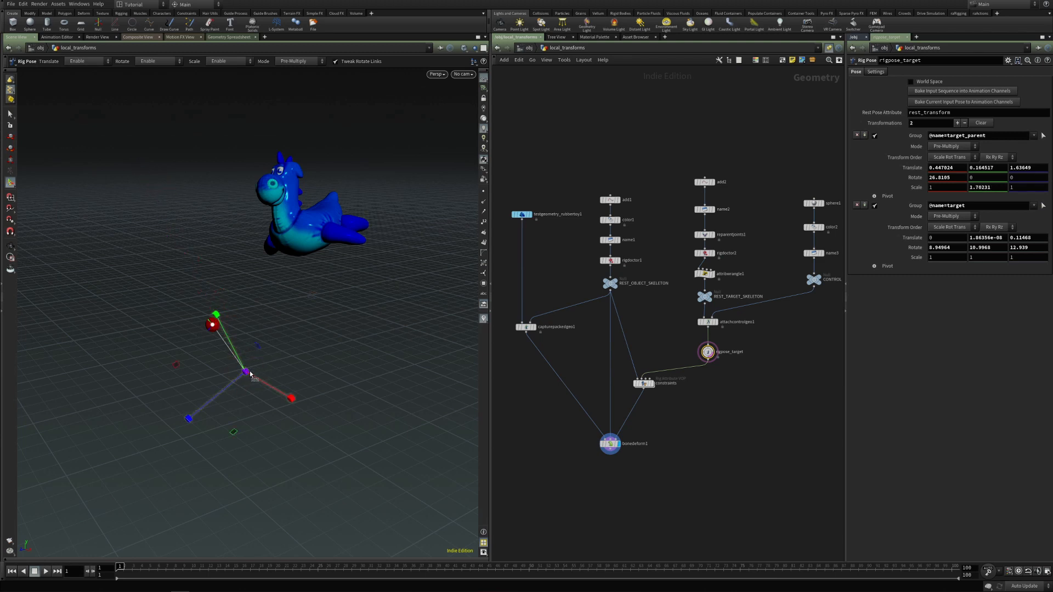
{"action": "mouse_move", "coordinate": [189, 420]}
{"action": "left_mouse_down"}
{"action": "mouse_move", "coordinate": [143, 456]}
{"action": "mouse_move", "coordinate": [187, 423]}
{"action": "left_mouse_up"}
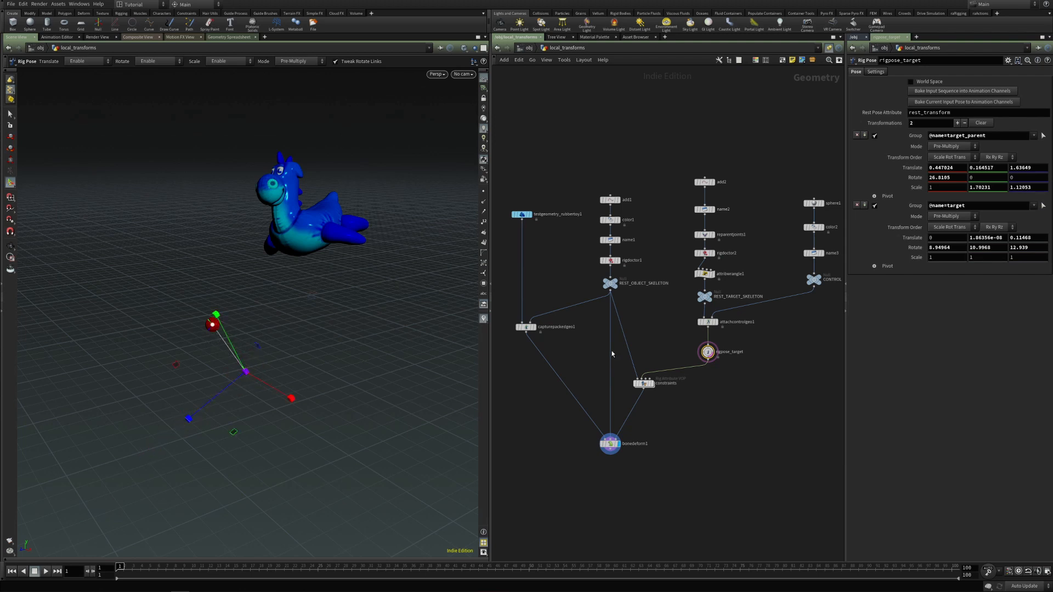
Set Scale Inheritance on attribwrangle1 to 1 and raise it to 2
{"action": "left_click", "coordinate": [704, 274]}
{"action": "mouse_move", "coordinate": [952, 213]}
{"action": "left_mouse_down"}
{"action": "mouse_move", "coordinate": [917, 210]}
{"action": "mouse_move", "coordinate": [943, 212]}
{"action": "left_mouse_up"}
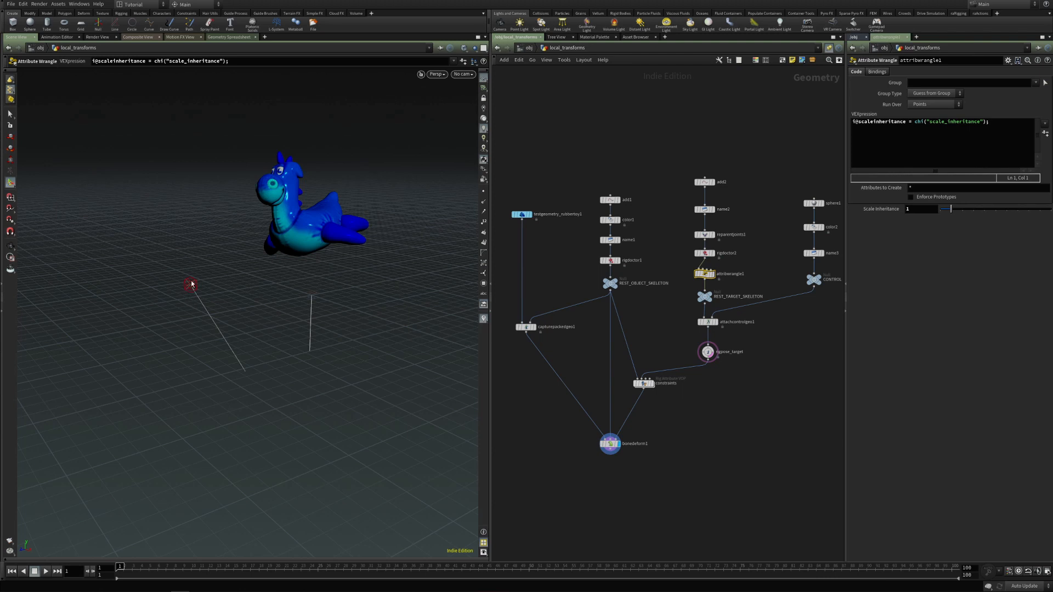
{"action": "left_click_drag", "start_coordinate": [950, 209], "coordinate": [962, 212]}
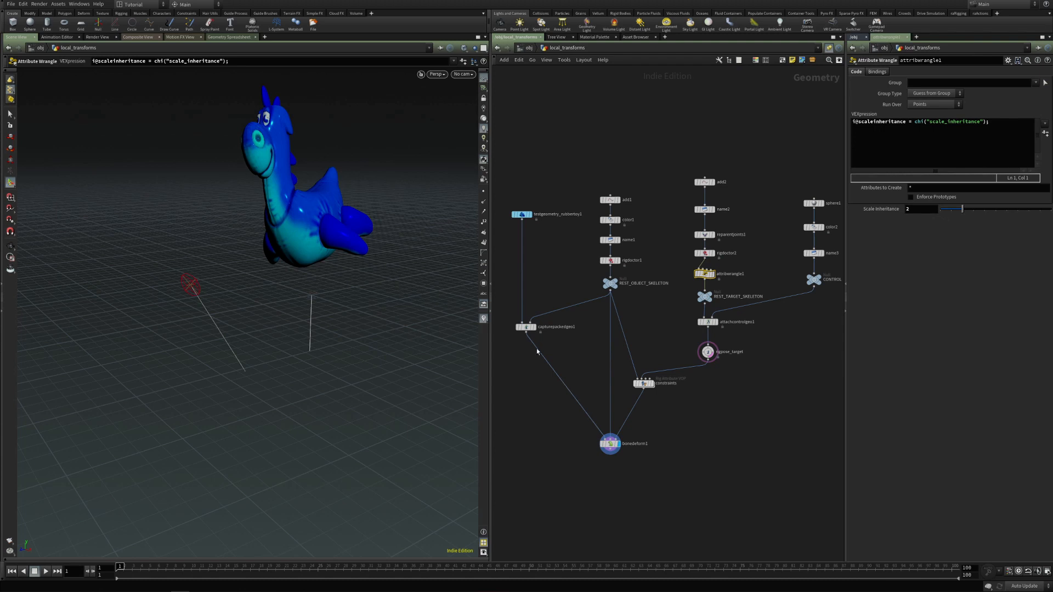
In the constraints network, try the target's local transform as setpointtransform1's xform input, and reconnect the effective local transform instead
{"action": "left_click", "coordinate": [643, 383]}
{"action": "double_click", "coordinate": [643, 383]}
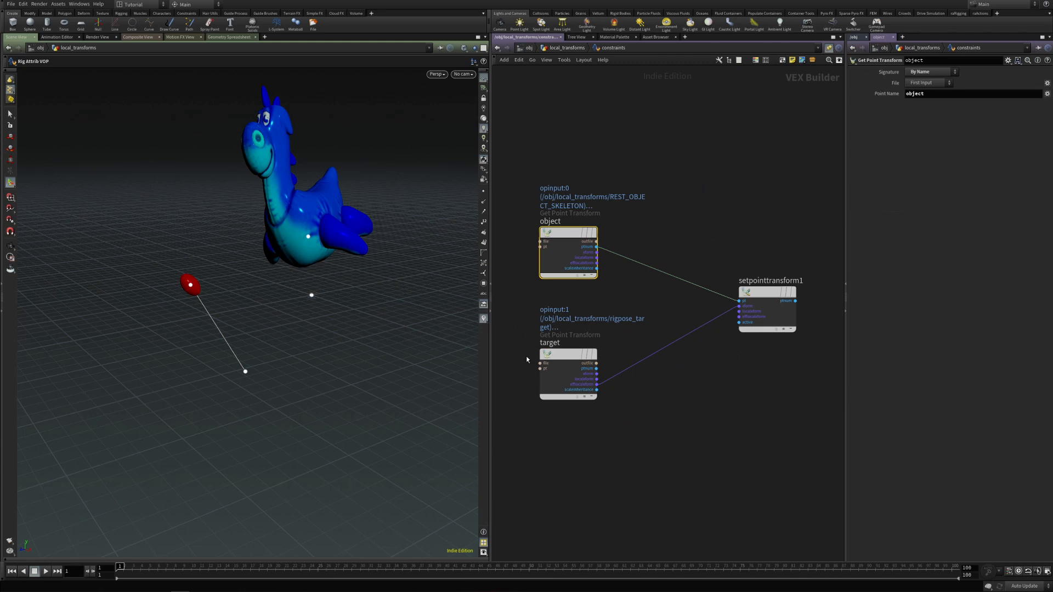
{"action": "left_click", "coordinate": [596, 379]}
{"action": "left_click", "coordinate": [737, 306]}
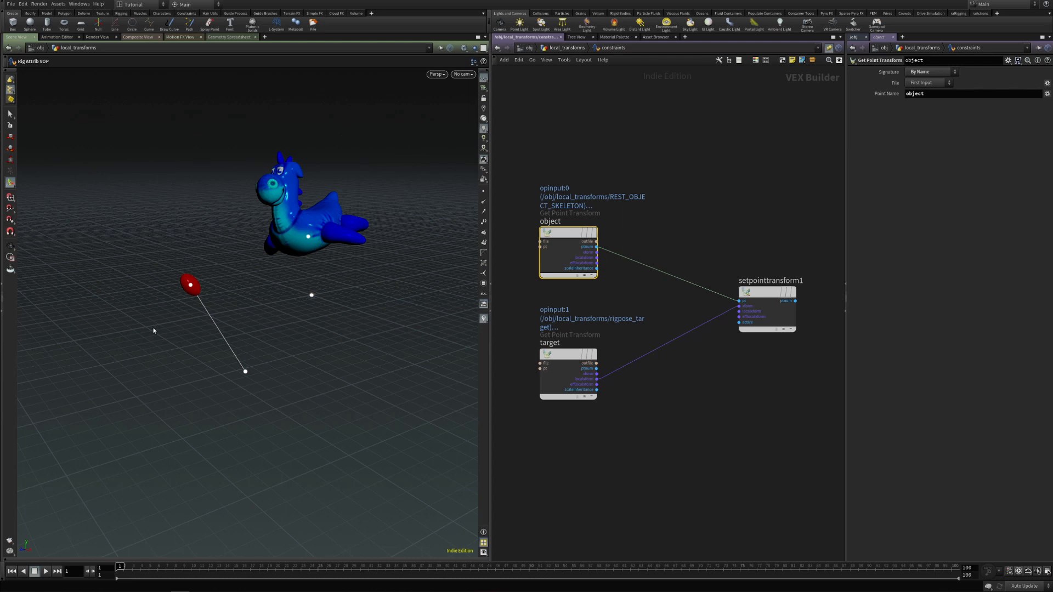
{"action": "left_click", "coordinate": [597, 384]}
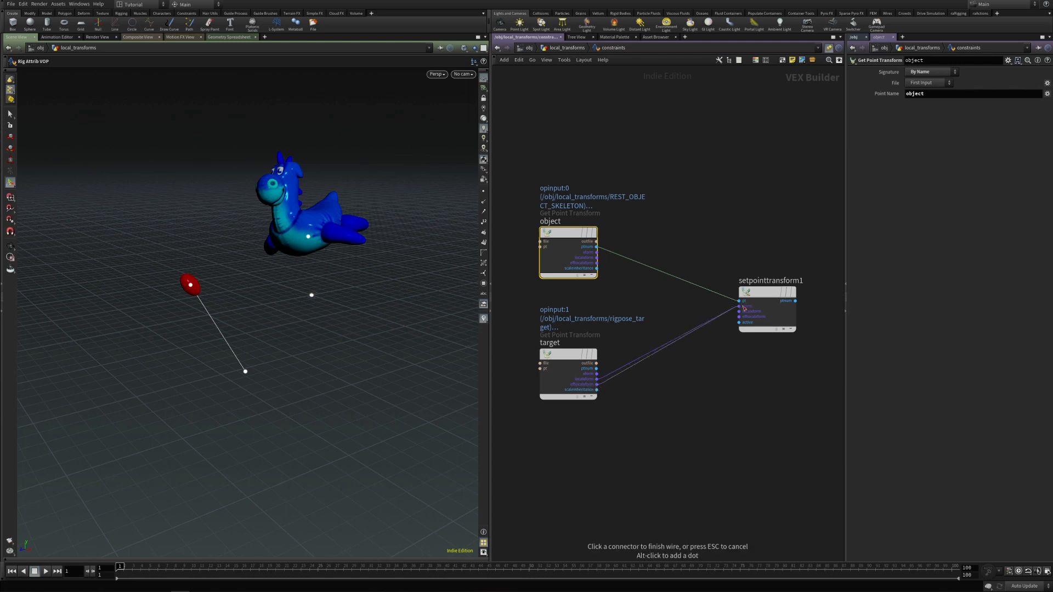
{"action": "left_click", "coordinate": [738, 306]}
{"action": "left_click", "coordinate": [497, 49]}
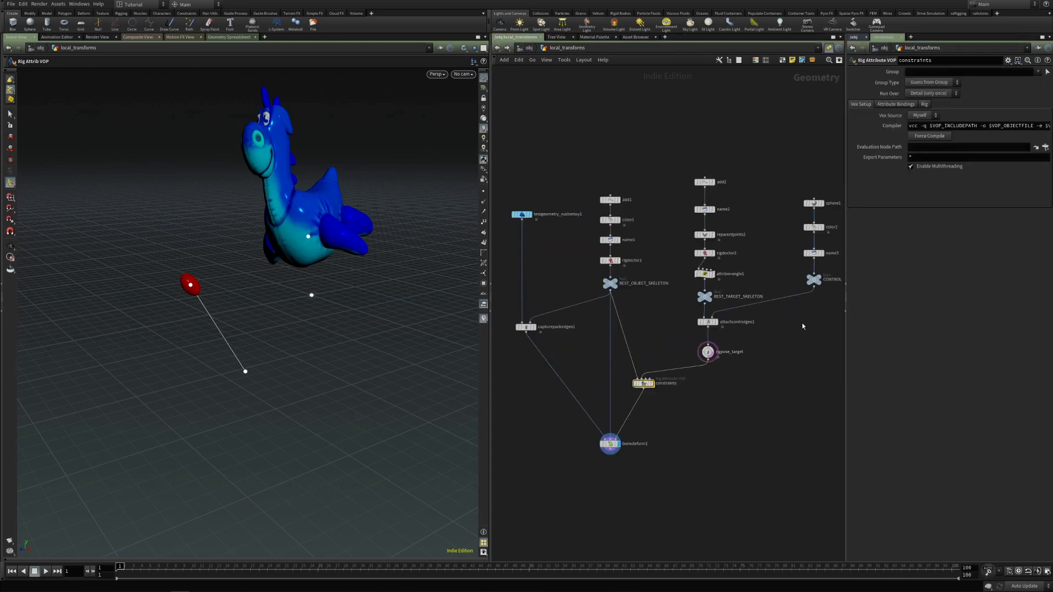
Set Scale Inheritance on attribwrangle1 to 3 and raise it to 4
{"action": "left_click_drag", "start_coordinate": [671, 393], "coordinate": [745, 335]}
{"action": "left_click_drag", "start_coordinate": [730, 283], "coordinate": [730, 282]}
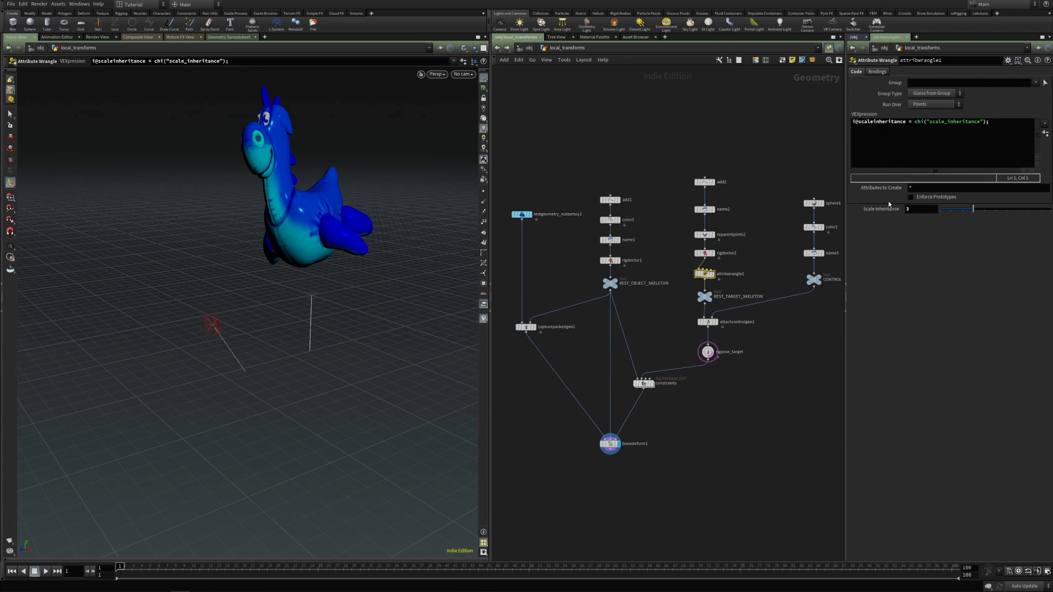
{"action": "mouse_move", "coordinate": [981, 208]}
{"action": "left_mouse_down"}
{"action": "mouse_move", "coordinate": [963, 208]}
{"action": "mouse_move", "coordinate": [983, 209]}
{"action": "left_mouse_up"}
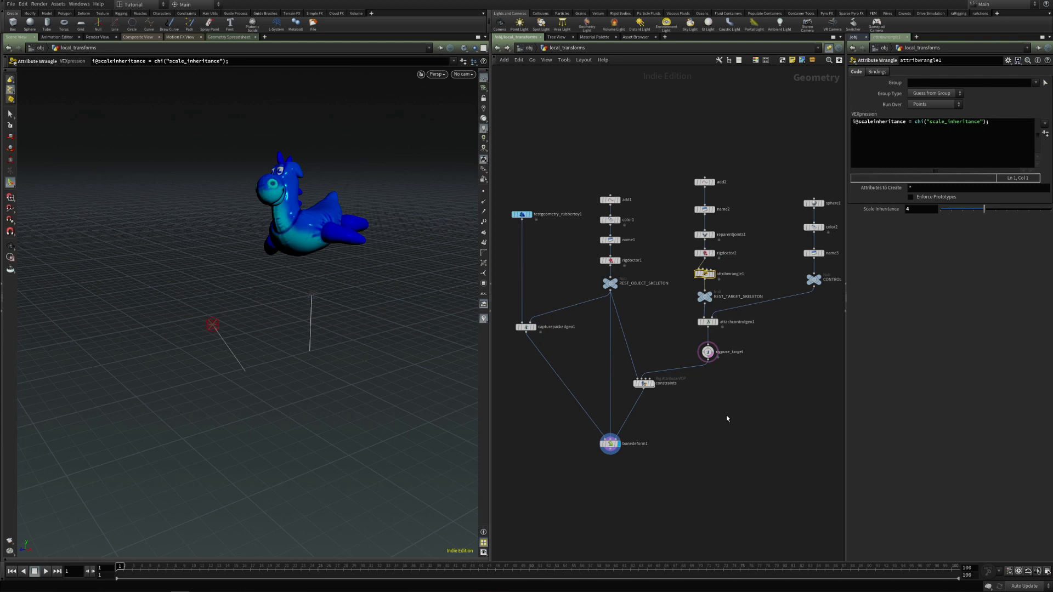
{"action": "key", "text": "ctrl+shift+z"}
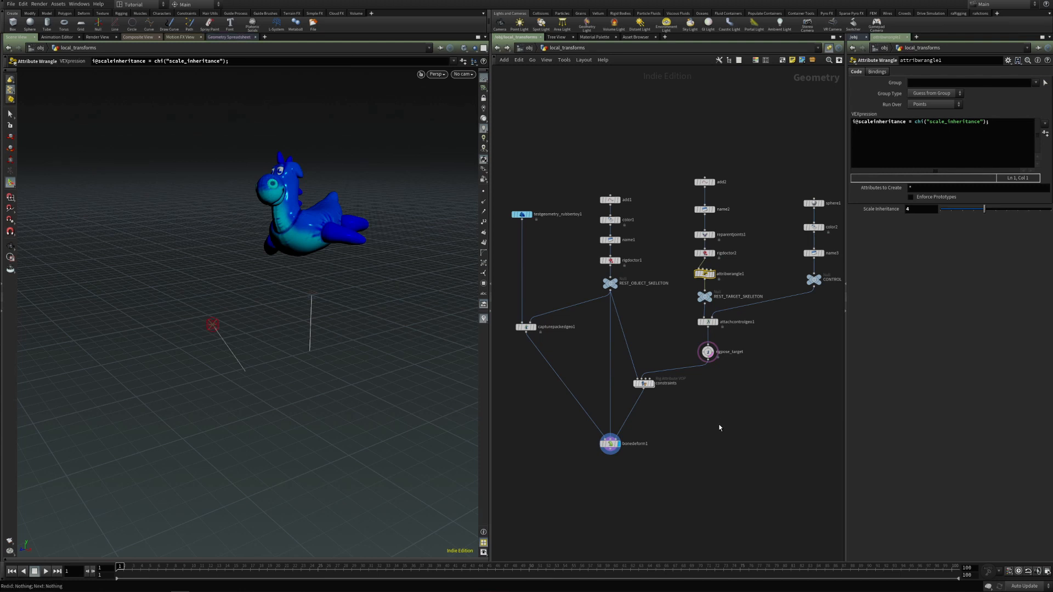
In the constraints network, wire the target node's world transform output into the xform input of setpointtransform1
{"action": "mouse_move", "coordinate": [645, 386]}
{"action": "double_click", "coordinate": [644, 385]}
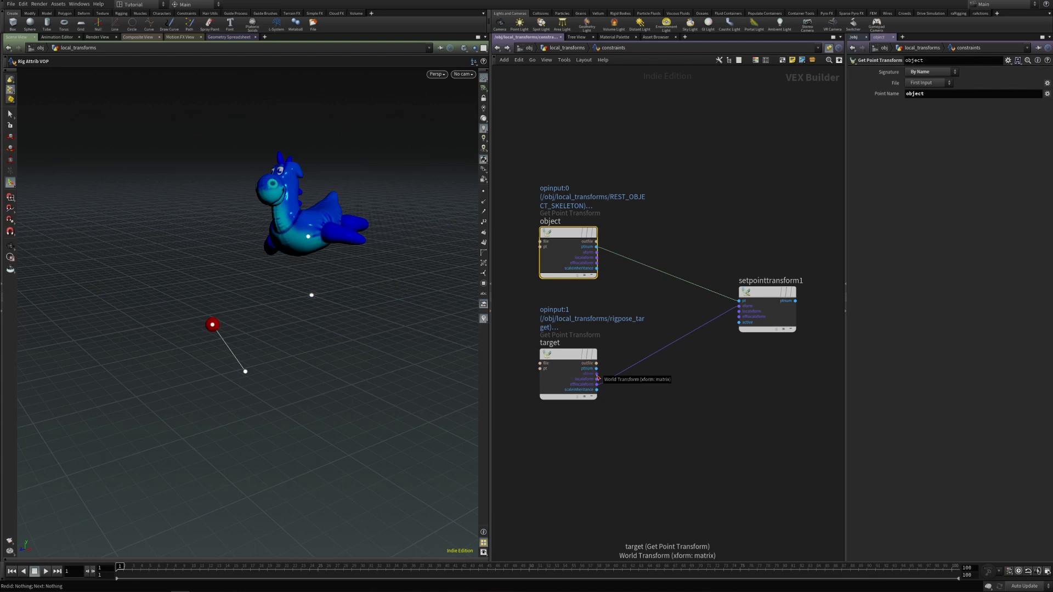
{"action": "left_click", "coordinate": [596, 373]}
{"action": "left_click", "coordinate": [738, 306]}
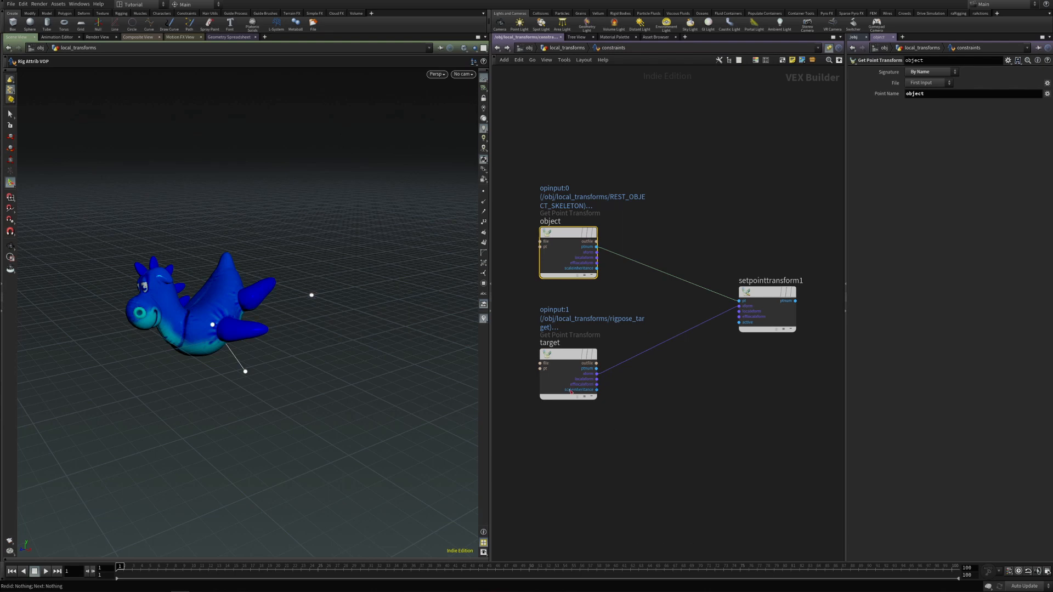
{"action": "left_click", "coordinate": [660, 421]}
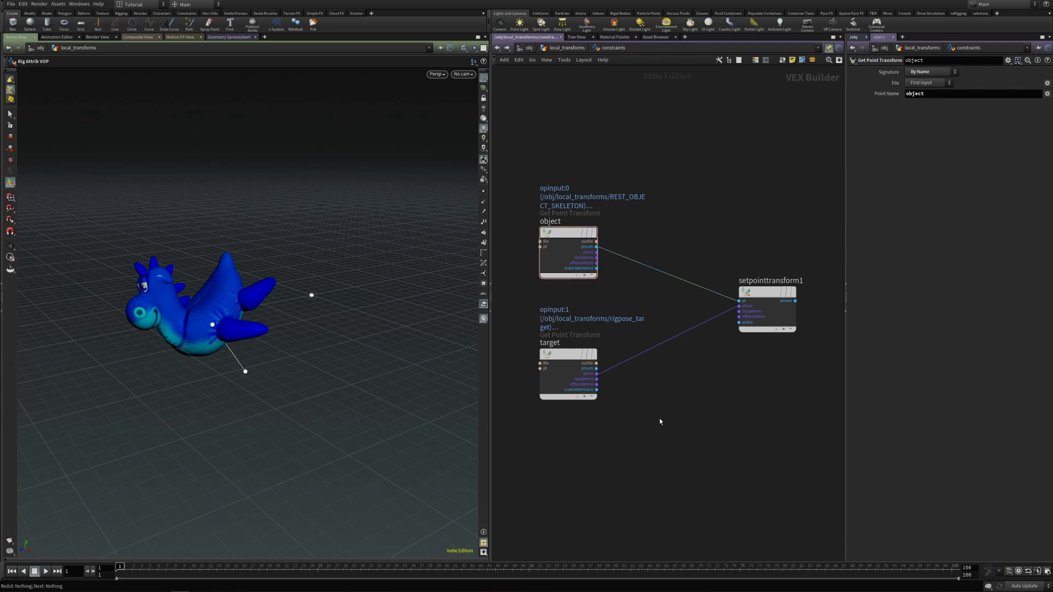
Lower the Scale Inheritance value on attribwrangle1 with the world transform driving the toy
{"action": "left_click", "coordinate": [537, 50]}
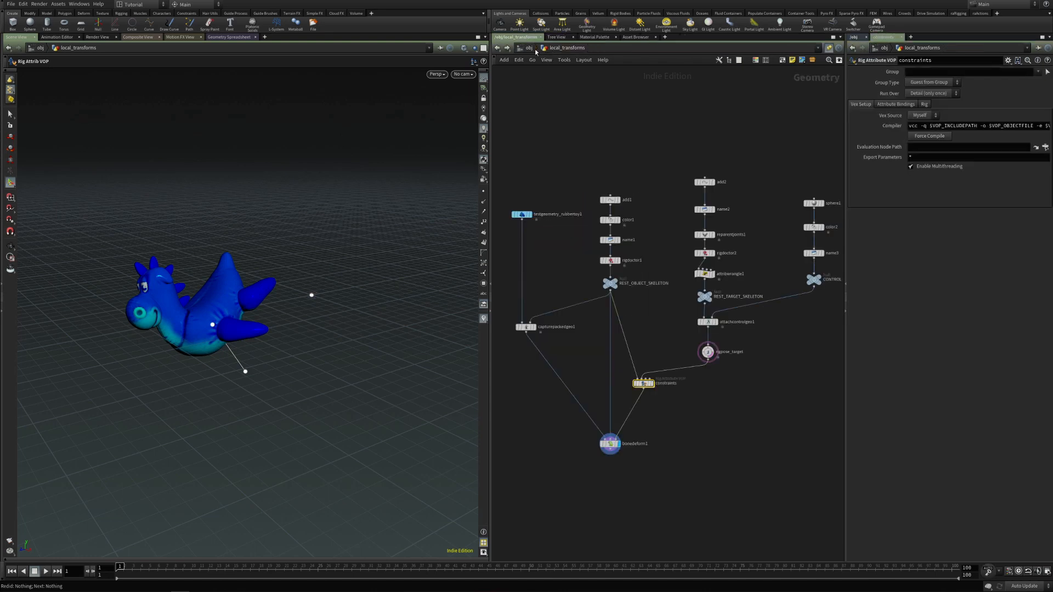
{"action": "left_click", "coordinate": [702, 274]}
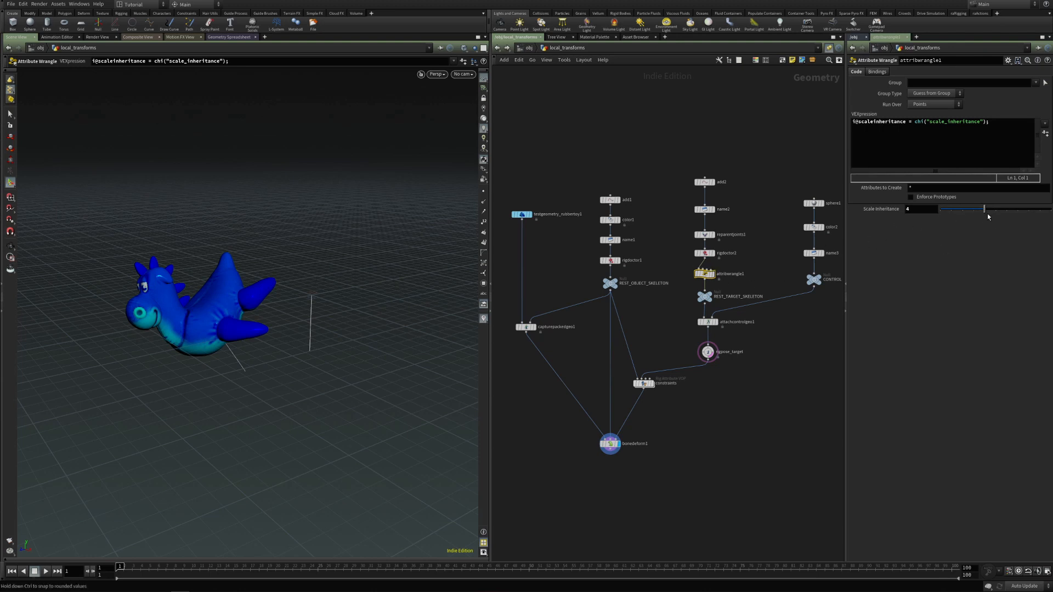
{"action": "mouse_move", "coordinate": [982, 212]}
{"action": "left_mouse_down"}
{"action": "mouse_move", "coordinate": [941, 206]}
{"action": "mouse_move", "coordinate": [972, 209]}
{"action": "left_mouse_up"}
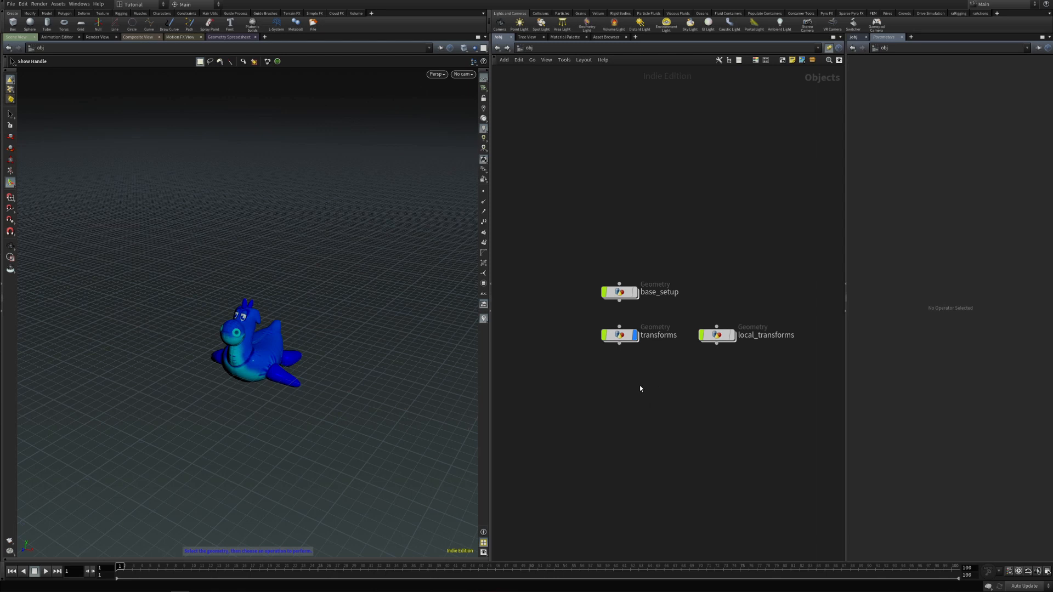
Duplicate the transforms geometry object, rename the copy offset_transforms, and turn off the original's display
{"action": "left_click_drag", "start_coordinate": [620, 340], "coordinate": [623, 381], "text": "alt"}
{"action": "left_click", "coordinate": [660, 381]}
{"action": "key", "text": "End"}
{"action": "key", "text": "BackSpace"}
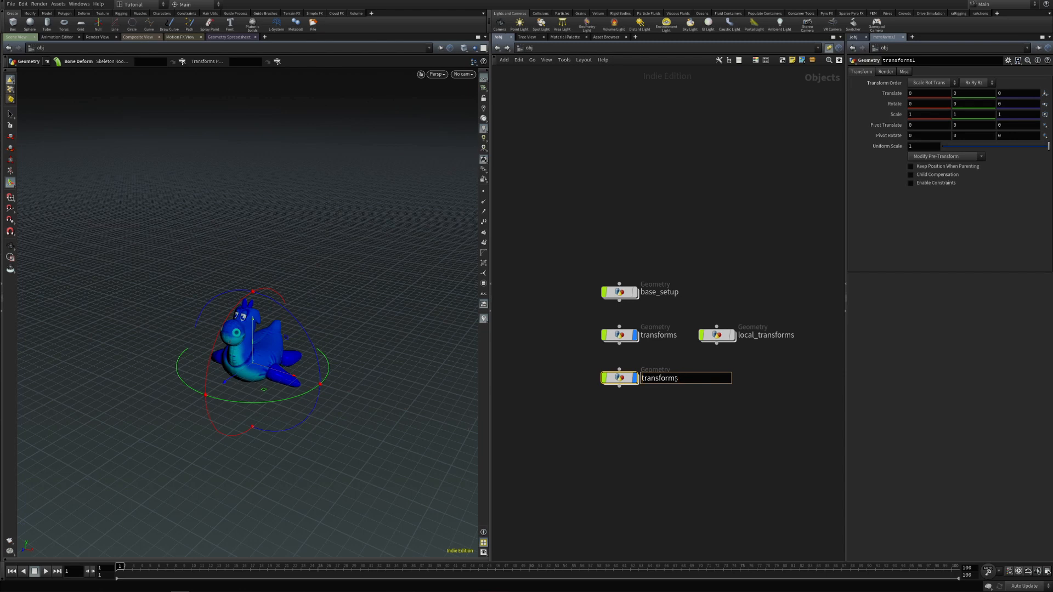
{"action": "key", "text": "Home"}
{"action": "type", "text": "offset_"}
{"action": "key", "text": "Return"}
{"action": "left_click", "coordinate": [635, 335]}
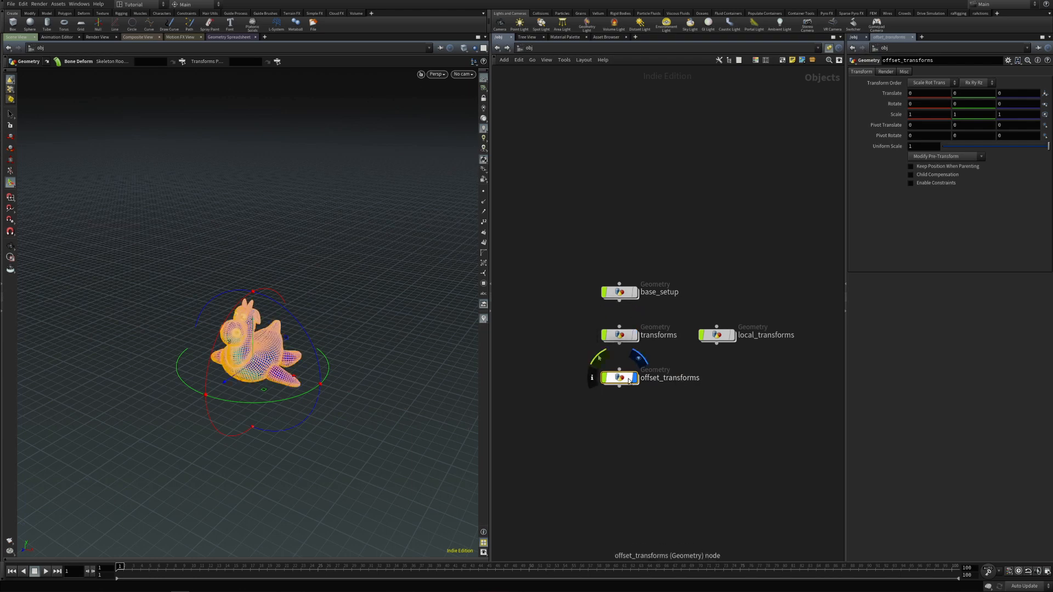
In offset_transforms' constraints network, insert an Offset Transform node between target's world transform output and setpointtransform1's xform input
{"action": "double_click", "coordinate": [620, 379]}
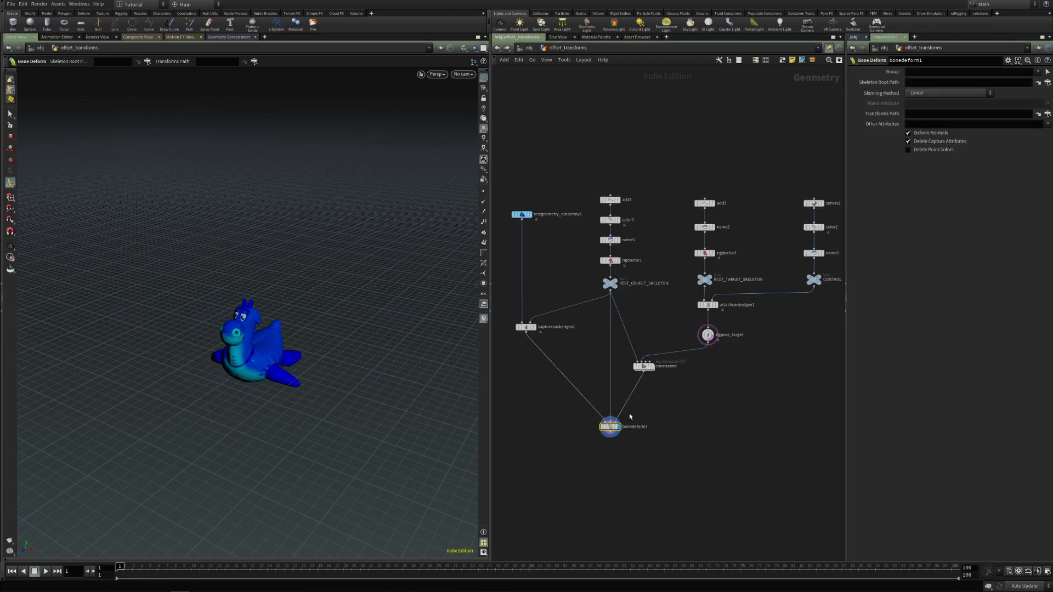
{"action": "double_click", "coordinate": [643, 368]}
{"action": "key", "text": "Tab"}
{"action": "type", "text": "off"}
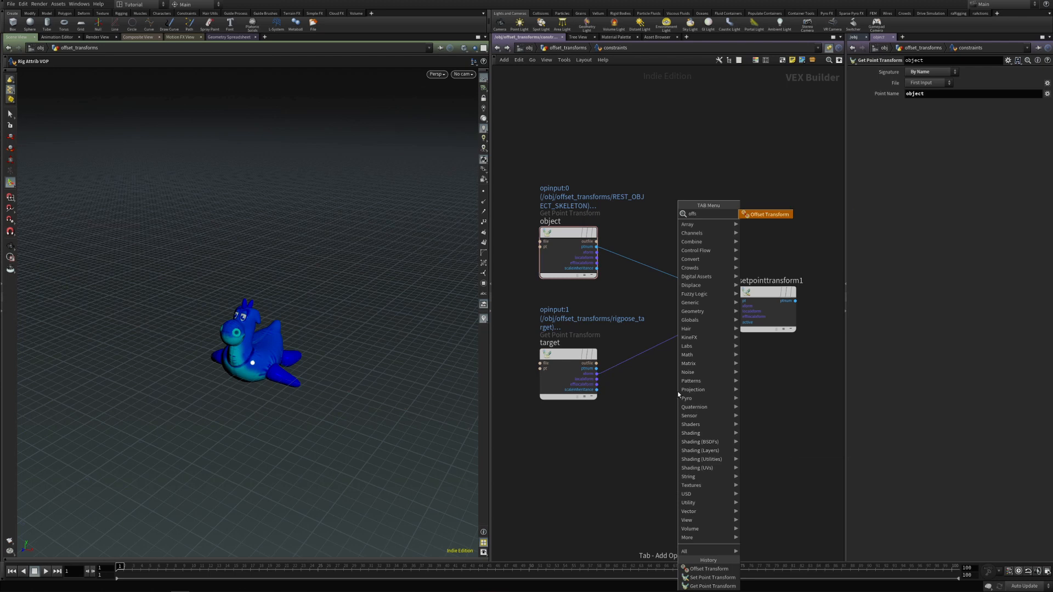
{"action": "key", "text": "Return"}
{"action": "key", "text": "Return"}
{"action": "left_click_drag", "start_coordinate": [671, 363], "coordinate": [675, 335]}
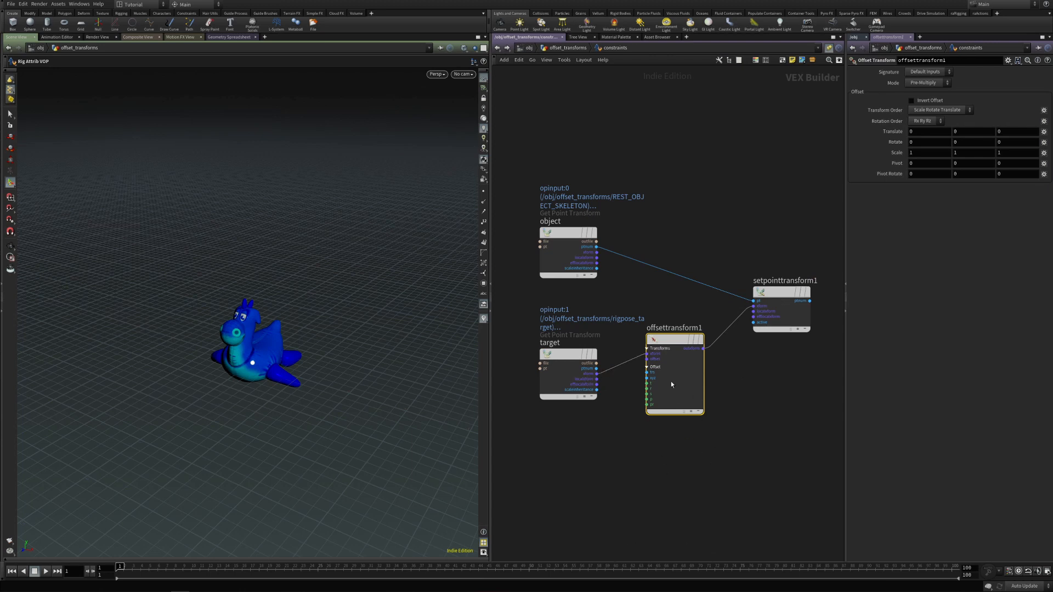
{"action": "left_click", "coordinate": [647, 466]}
{"action": "key", "text": "u"}
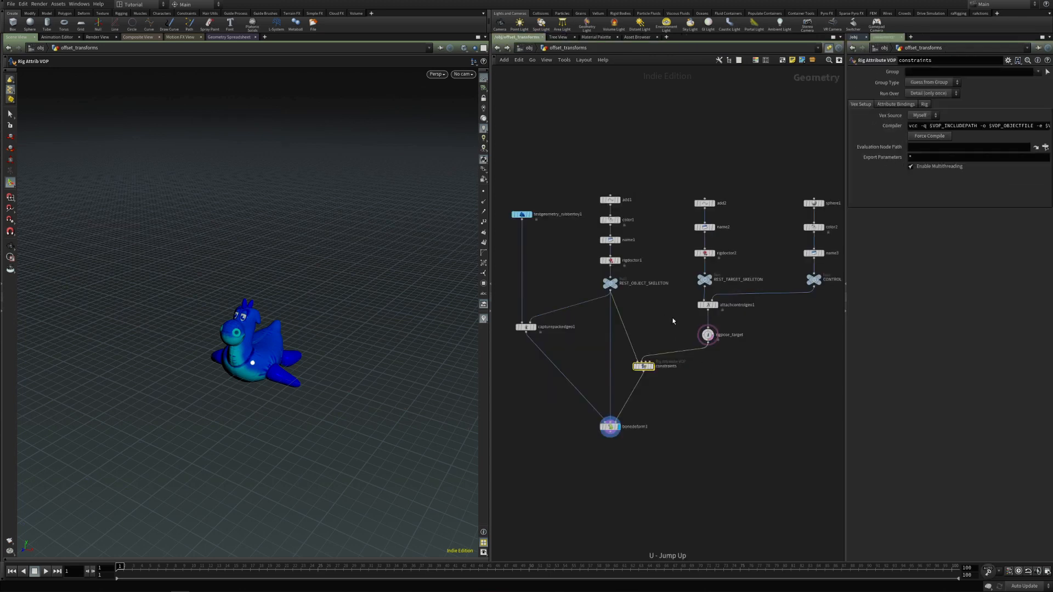
Pose the target joint in rigpose_target, moving it about 1.03 along Z and adjusting its remaining position and orientation
{"action": "left_click", "coordinate": [707, 335]}
{"action": "key", "text": "Return"}
{"action": "left_click", "coordinate": [254, 364]}
{"action": "left_click_drag", "start_coordinate": [256, 364], "coordinate": [178, 403], "text": "alt"}
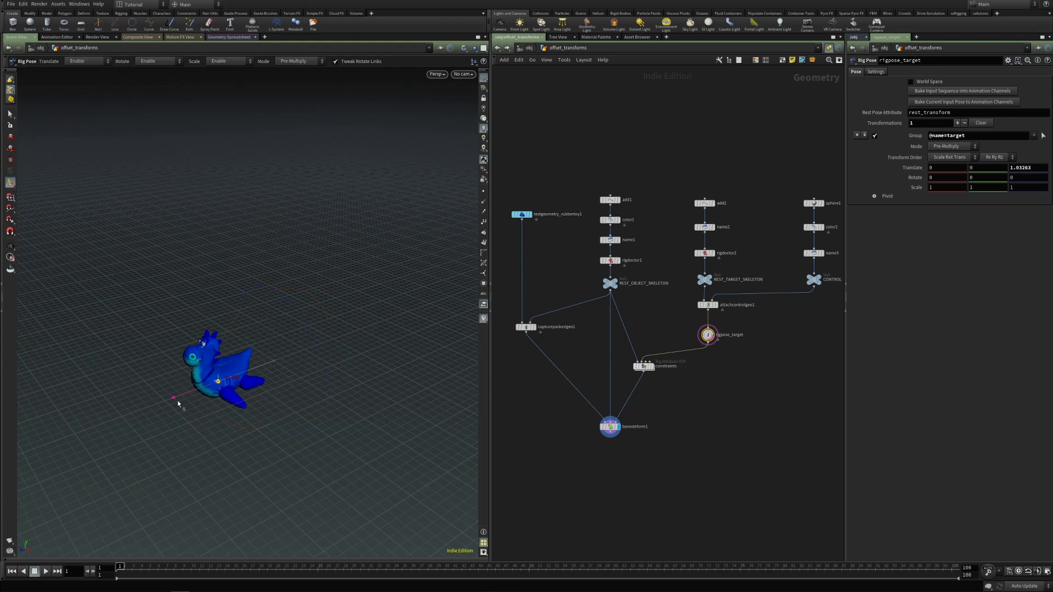
{"action": "left_click_drag", "start_coordinate": [242, 401], "coordinate": [278, 419]}
{"action": "left_click_drag", "start_coordinate": [213, 417], "coordinate": [181, 430]}
{"action": "left_click_drag", "start_coordinate": [215, 391], "coordinate": [204, 301]}
{"action": "left_click_drag", "start_coordinate": [238, 341], "coordinate": [160, 356]}
Try a Y translate offset of 0.8 on offsettransform1 in the constraints network and reset it to 0
{"action": "double_click", "coordinate": [644, 366]}
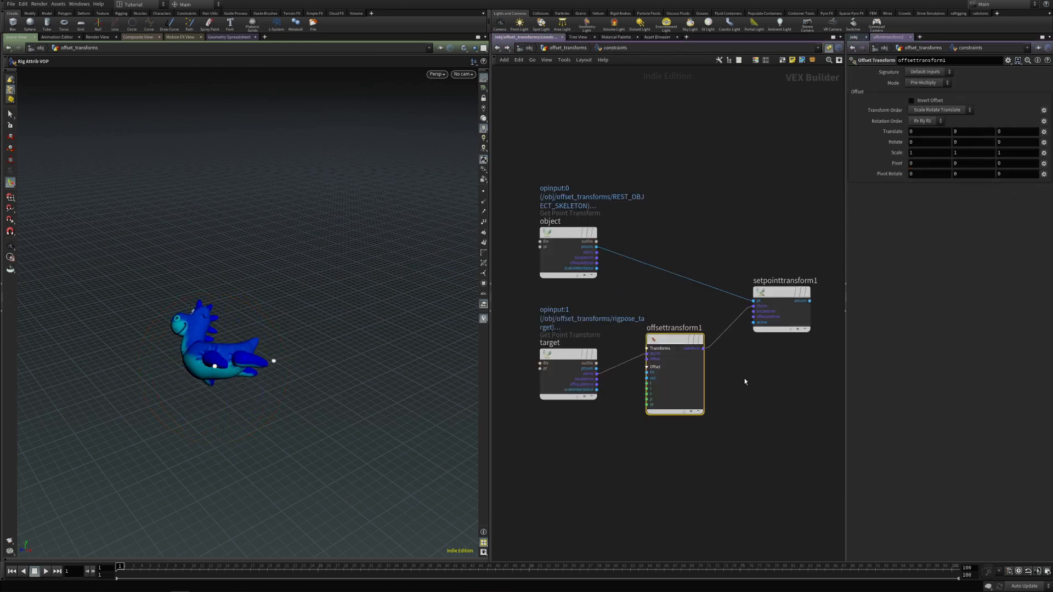
{"action": "key", "text": "Escape"}
{"action": "left_click_drag", "start_coordinate": [321, 351], "coordinate": [323, 277]}
{"action": "middle_click_drag", "start_coordinate": [957, 130], "coordinate": [984, 131]}
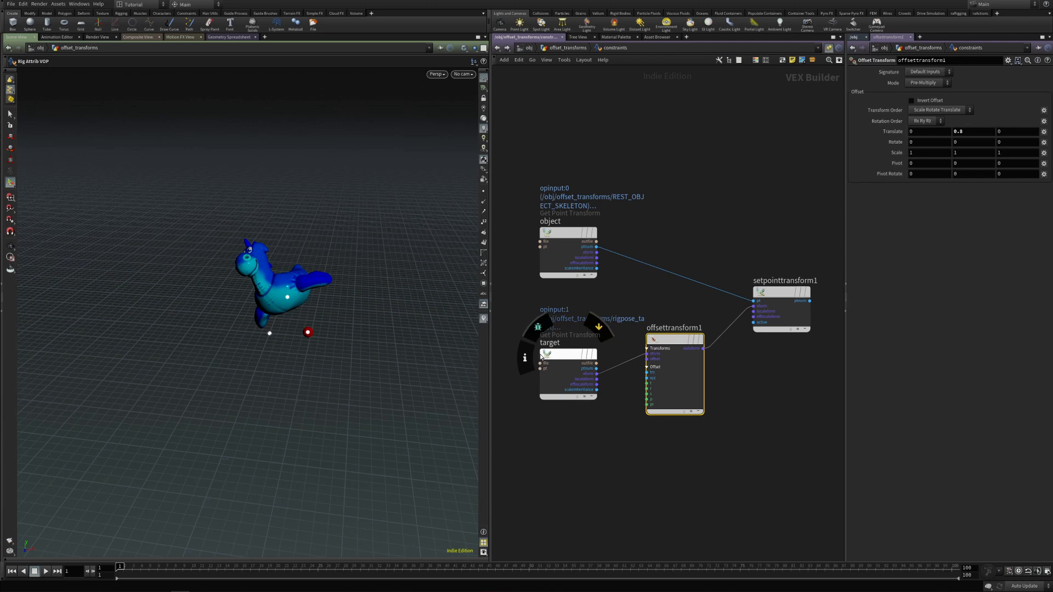
{"action": "middle_click", "coordinate": [963, 131], "text": "ctrl"}
Set the X rotation of offsettransform1 to -32 and orbit around the toy to inspect it
{"action": "middle_click", "coordinate": [911, 140]}
{"action": "middle_click_drag", "start_coordinate": [912, 141], "coordinate": [795, 168]}
{"action": "key", "text": "Escape"}
{"action": "left_click_drag", "start_coordinate": [335, 332], "coordinate": [293, 308]}
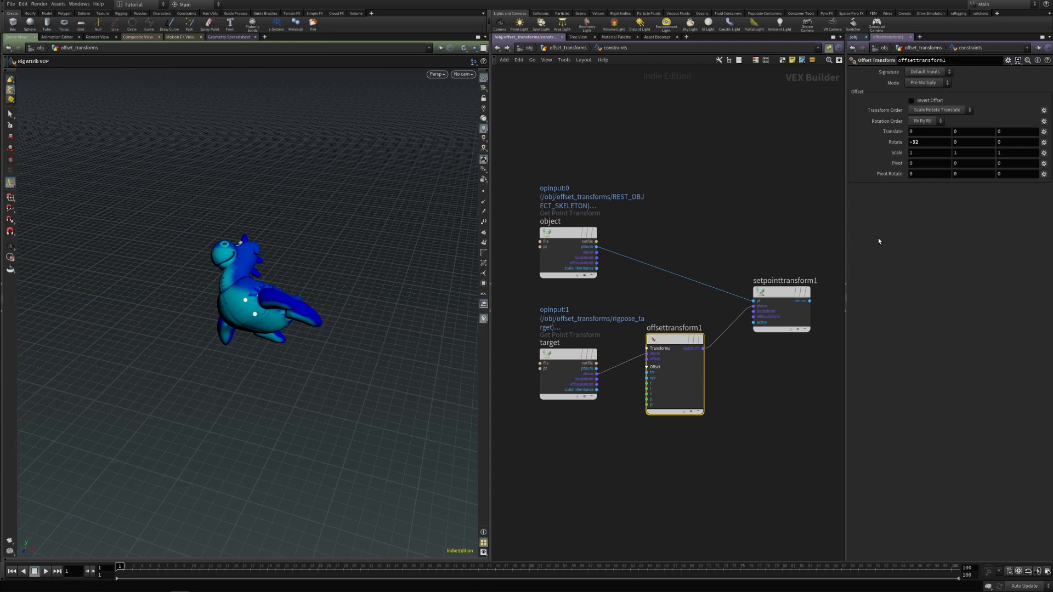
Set the X rotation of offsettransform1 to 337 and switch its mode to Post-Multiply
{"action": "key", "text": "i"}
{"action": "mouse_move", "coordinate": [923, 141]}
{"action": "middle_mouse_down"}
{"action": "mouse_move", "coordinate": [922, 112]}
{"action": "mouse_move", "coordinate": [932, 122]}
{"action": "mouse_move", "coordinate": [690, 175]}
{"action": "mouse_move", "coordinate": [929, 141]}
{"action": "middle_mouse_up"}
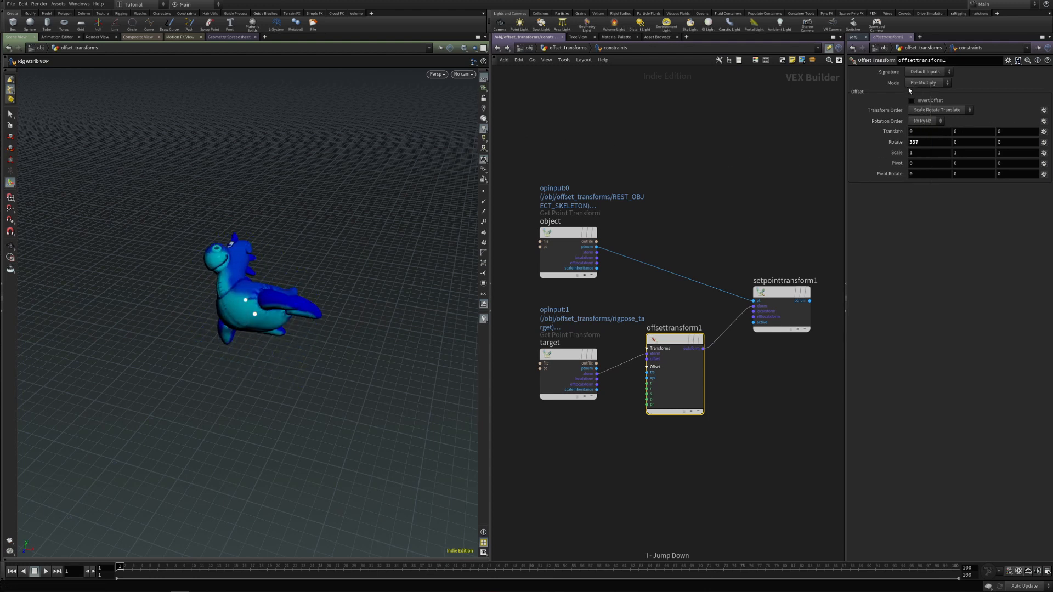
{"action": "left_click", "coordinate": [919, 101]}
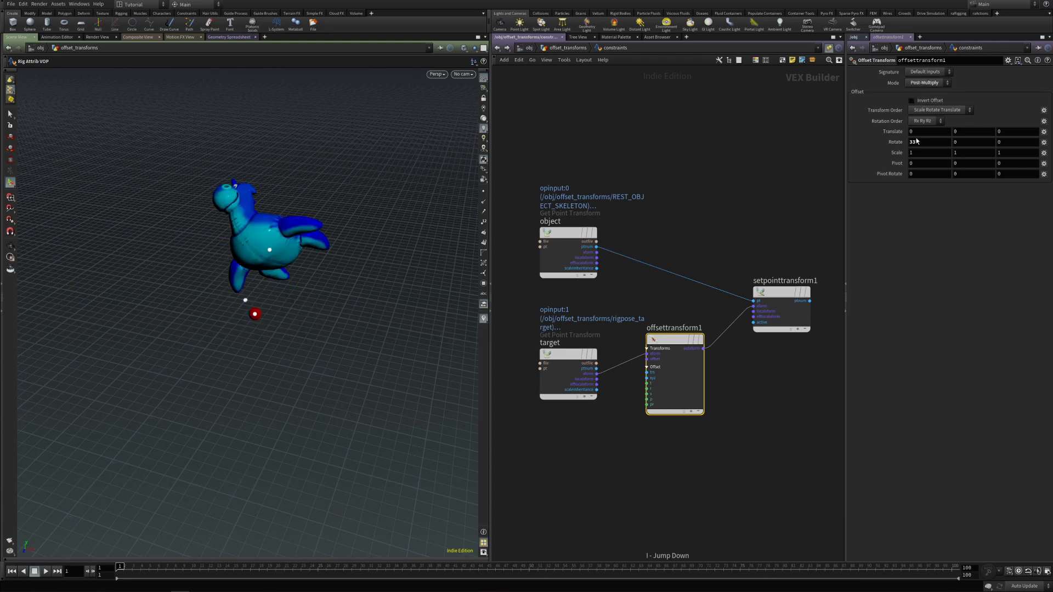
Adjust the X rotation of offsettransform1 while it is in Post-Multiply mode
{"action": "middle_click_drag", "start_coordinate": [922, 144], "coordinate": [1042, 110]}
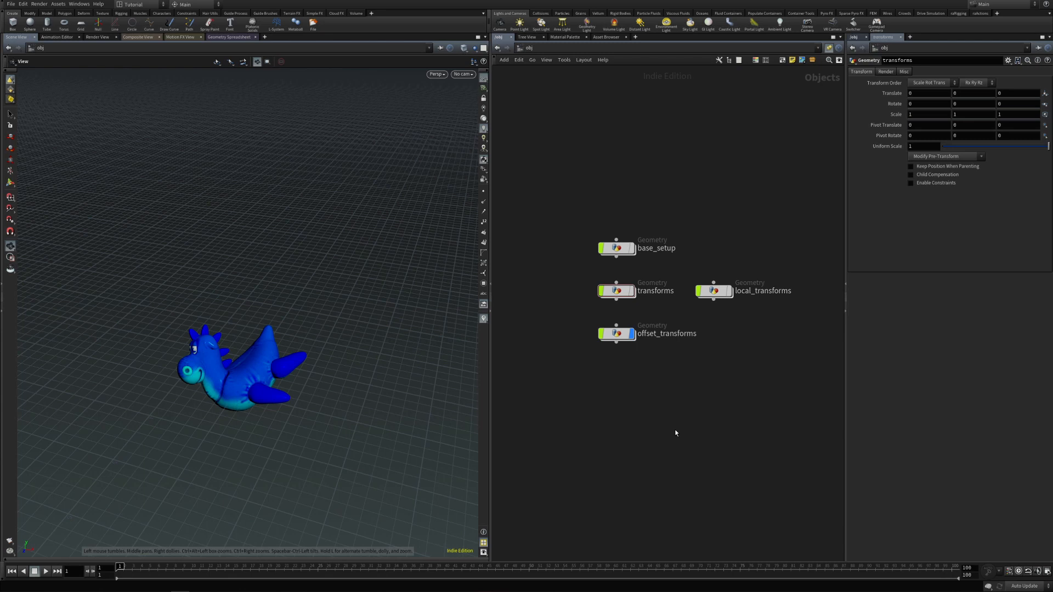
Hide the offset_transforms object, duplicate the transforms object below it and name the copy blend_transforms
{"action": "left_click", "coordinate": [632, 334]}
{"action": "left_click_drag", "start_coordinate": [619, 334], "coordinate": [619, 374], "text": "alt"}
{"action": "double_click", "coordinate": [666, 372]}
{"action": "key", "text": "BackSpace"}
{"action": "key", "text": "Home"}
{"action": "type", "text": "blend_"}
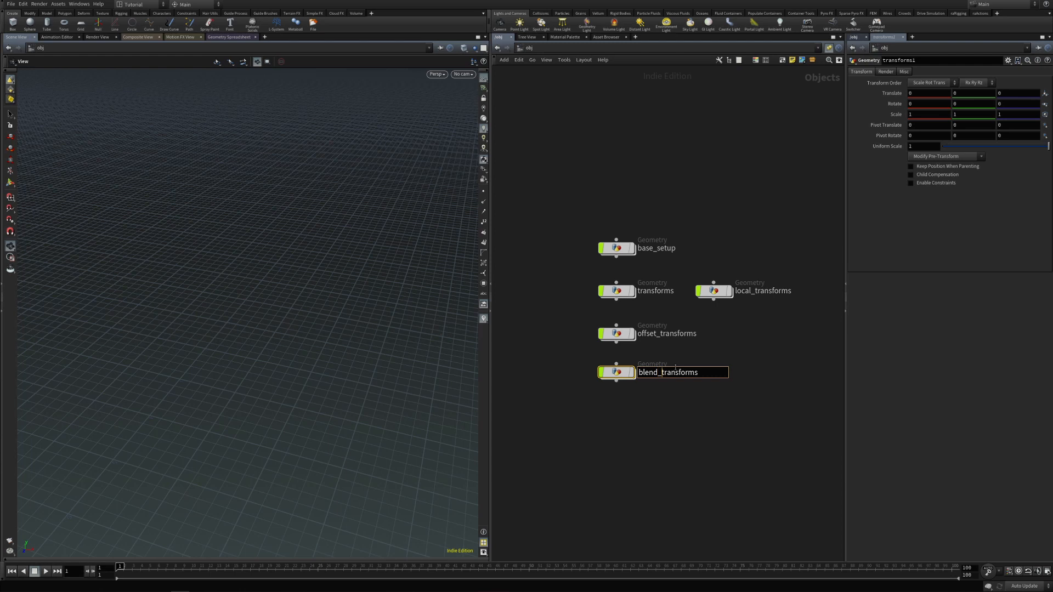
{"action": "key", "text": "Return"}
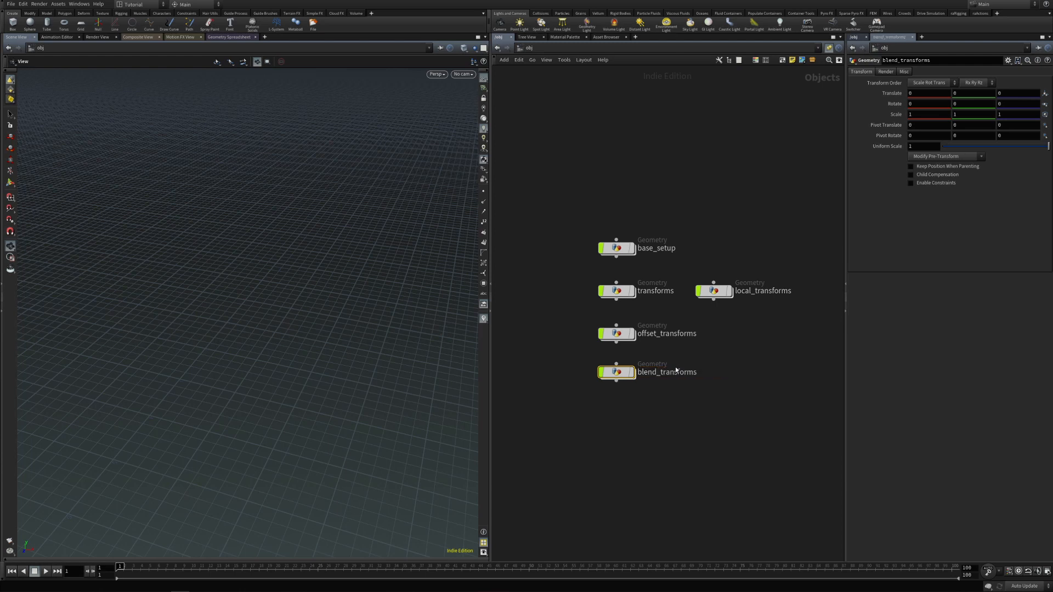
Open the blend_transforms network and move the sphere control chain away from the target skeleton chain to make room
{"action": "double_click", "coordinate": [617, 375]}
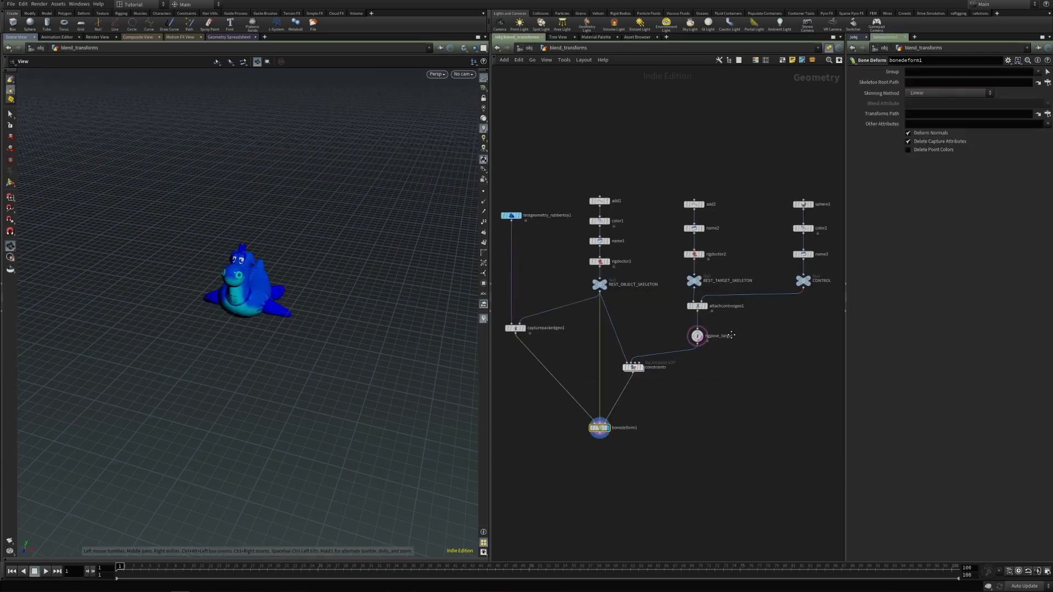
{"action": "mouse_move", "coordinate": [754, 175]}
{"action": "left_mouse_down"}
{"action": "mouse_move", "coordinate": [805, 299]}
{"action": "mouse_move", "coordinate": [797, 282]}
{"action": "mouse_move", "coordinate": [828, 283]}
{"action": "left_mouse_up"}
{"action": "middle_click_drag", "start_coordinate": [790, 314], "coordinate": [693, 340]}
{"action": "left_click_drag", "start_coordinate": [726, 307], "coordinate": [730, 307]}
{"action": "middle_click_drag", "start_coordinate": [643, 344], "coordinate": [679, 340]}
{"action": "scroll", "coordinate": [667, 345], "scroll_direction": "up", "scroll_amount": 2}
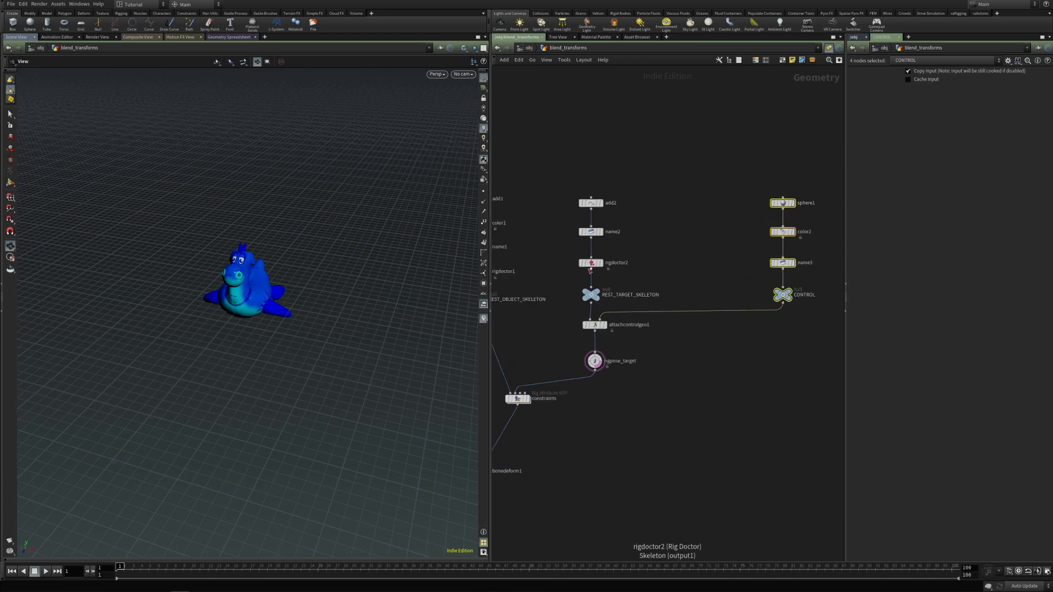
Duplicate the target chain from add2 through rigpose_target and rename the copied rest null REST_TARGET_SKELETON_2
{"action": "left_click_drag", "start_coordinate": [556, 164], "coordinate": [684, 362]}
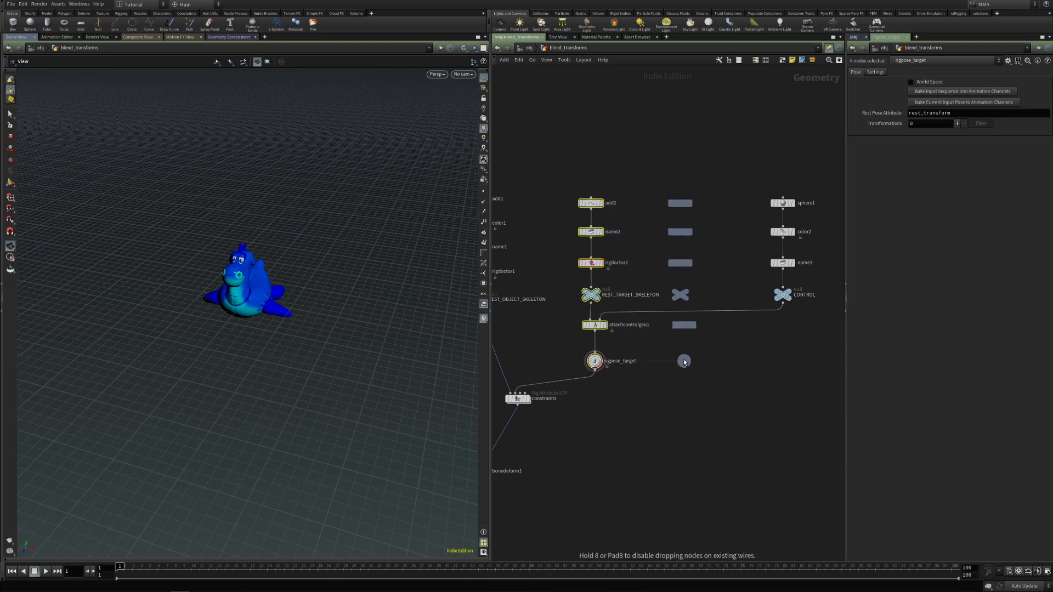
{"action": "left_click", "coordinate": [762, 342]}
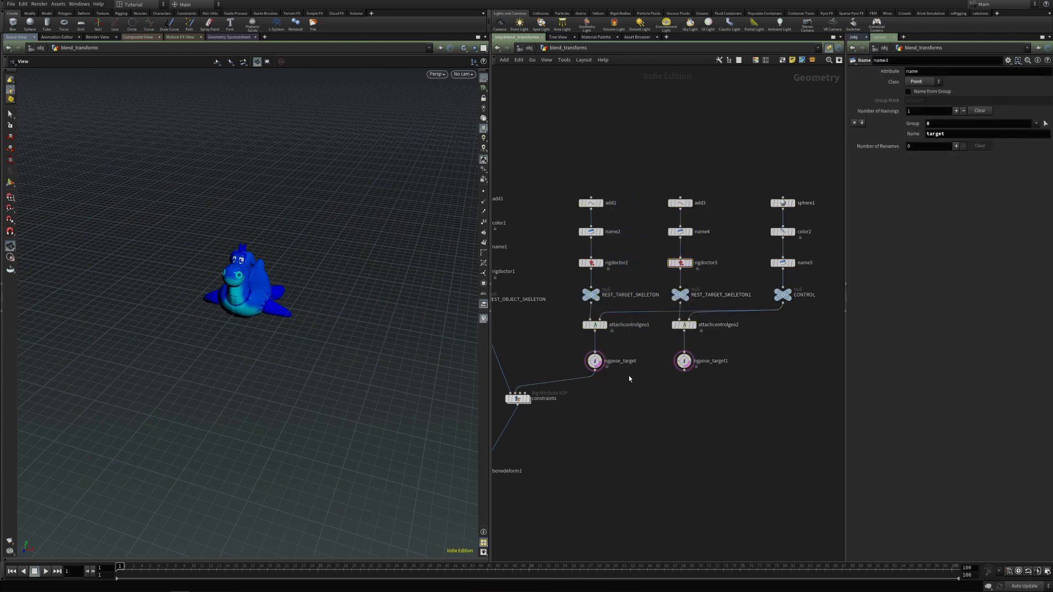
{"action": "middle_click_drag", "start_coordinate": [629, 378], "coordinate": [649, 361]}
{"action": "middle_click_drag", "start_coordinate": [744, 330], "coordinate": [733, 360]}
{"action": "left_click", "coordinate": [759, 307]}
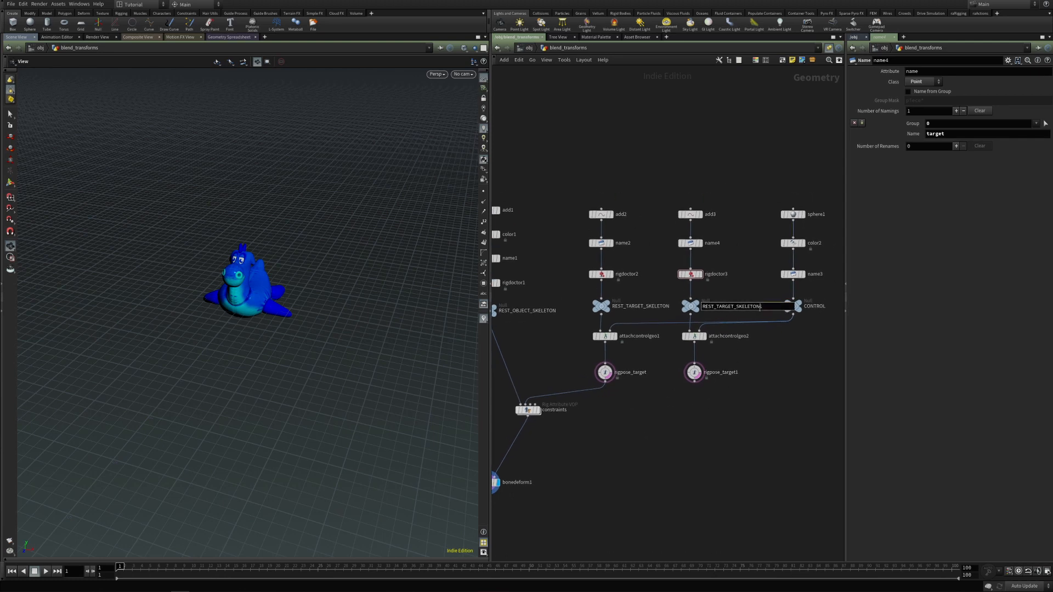
{"action": "key", "text": "BackSpace"}
{"action": "type", "text": "_2"}
{"action": "key", "text": "Return"}
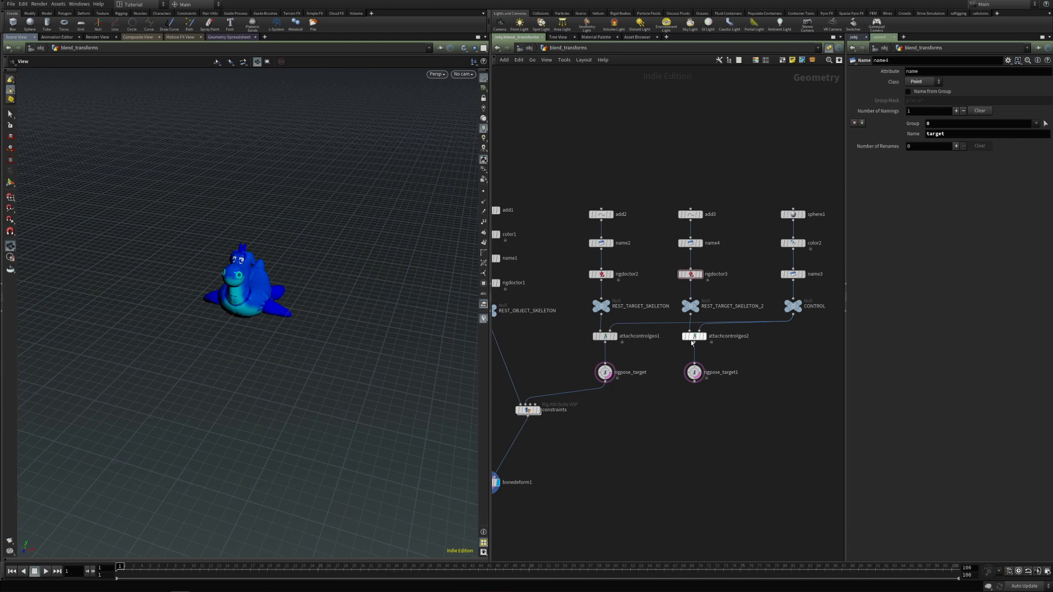
Check the settings of the add, name and rig doctor nodes in the duplicated target chain
{"action": "left_click_drag", "start_coordinate": [697, 336], "coordinate": [697, 338]}
{"action": "left_click", "coordinate": [689, 214]}
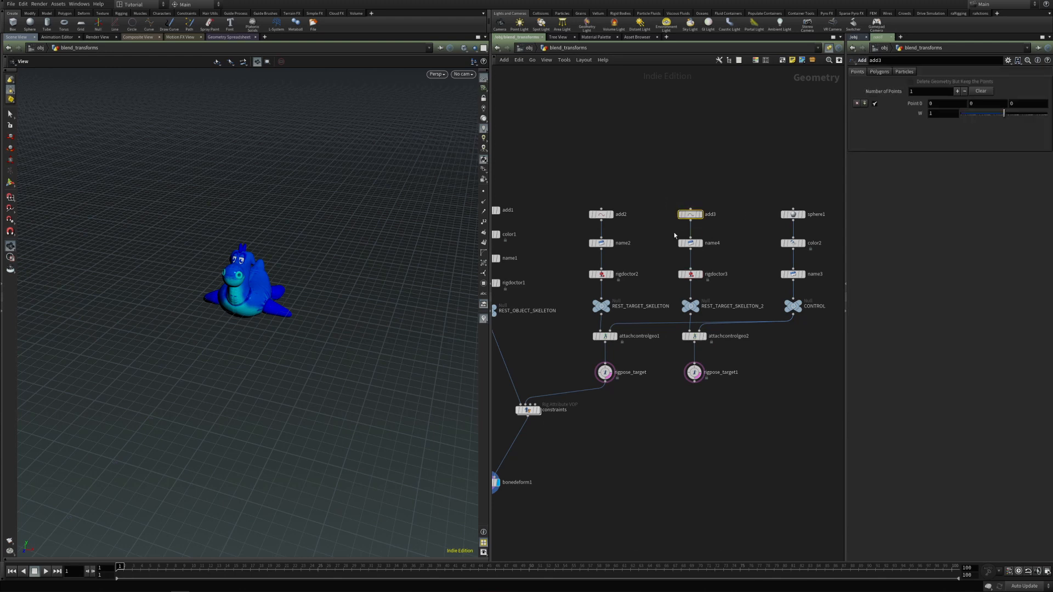
{"action": "left_click", "coordinate": [691, 243]}
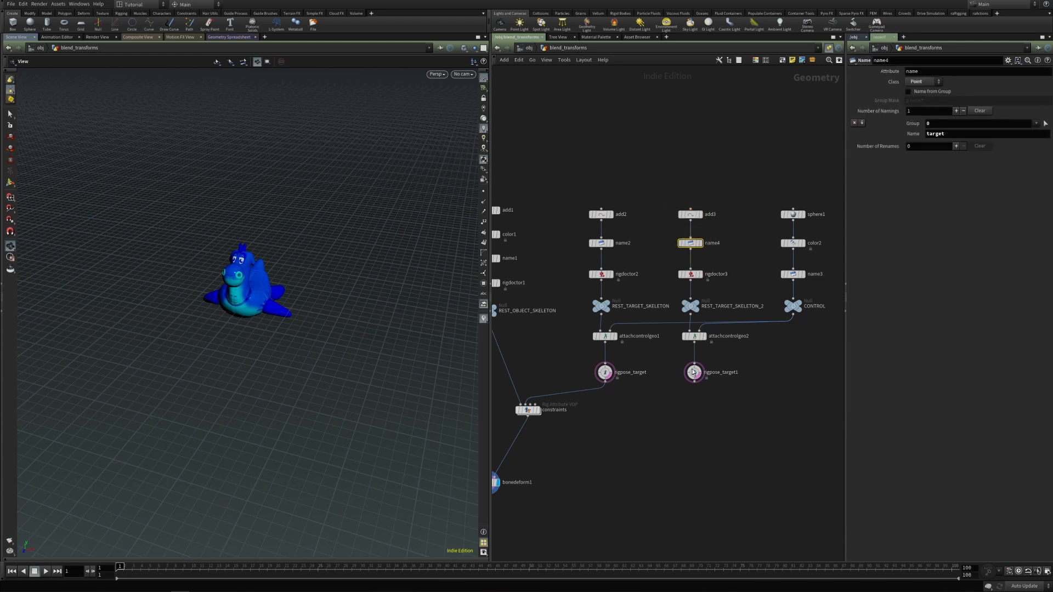
{"action": "middle_click_drag", "start_coordinate": [667, 358], "coordinate": [676, 336]}
{"action": "left_click", "coordinate": [700, 251]}
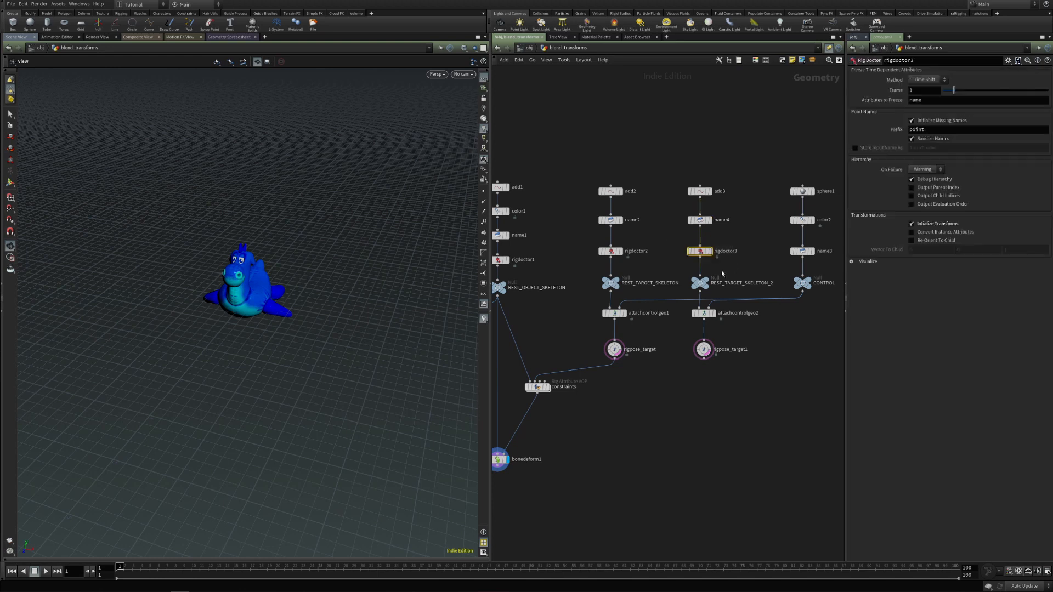
Rename the duplicated rig pose node rigpose_target2 and the original one rigpose_target1
{"action": "double_click", "coordinate": [732, 349]}
{"action": "key", "text": "BackSpace"}
{"action": "type", "text": "2"}
{"action": "key", "text": "Return"}
{"action": "double_click", "coordinate": [648, 349]}
{"action": "type", "text": "1"}
{"action": "key", "text": "Return"}
{"action": "left_click_drag", "start_coordinate": [577, 215], "coordinate": [622, 237]}
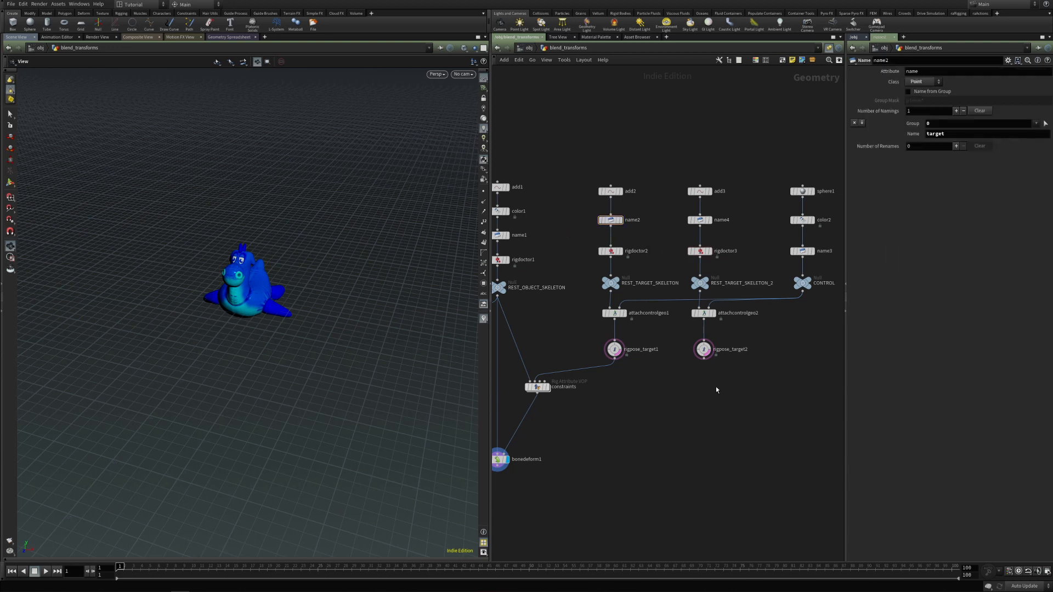
Connect rigpose_target2 to the third input of the constraints node
{"action": "left_click", "coordinate": [704, 360]}
{"action": "left_click", "coordinate": [540, 382]}
{"action": "middle_click_drag", "start_coordinate": [521, 391], "coordinate": [621, 374]}
{"action": "mouse_move", "coordinate": [634, 370]}
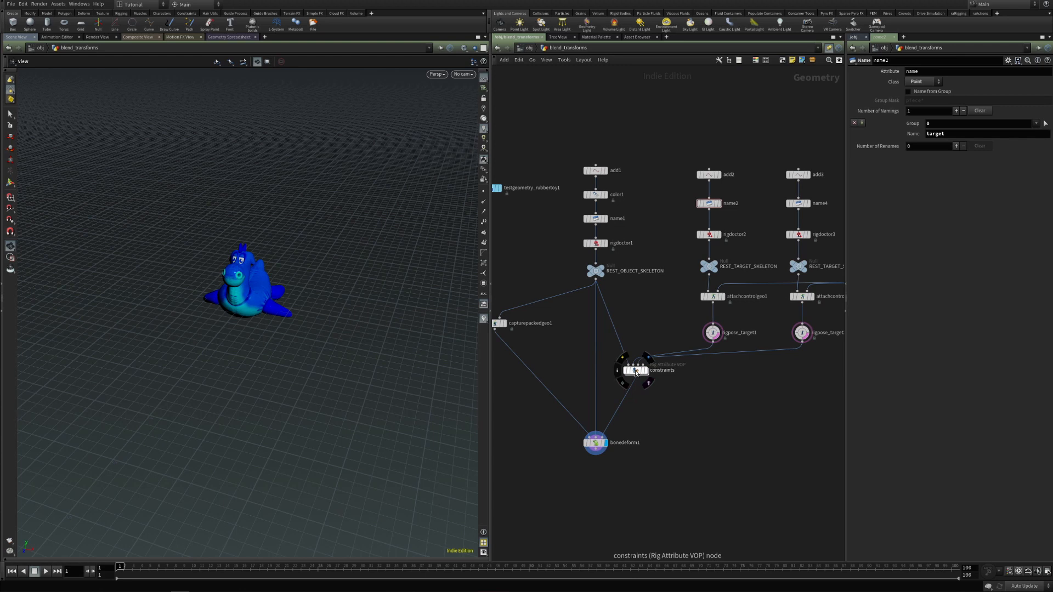
{"action": "left_click", "coordinate": [635, 373]}
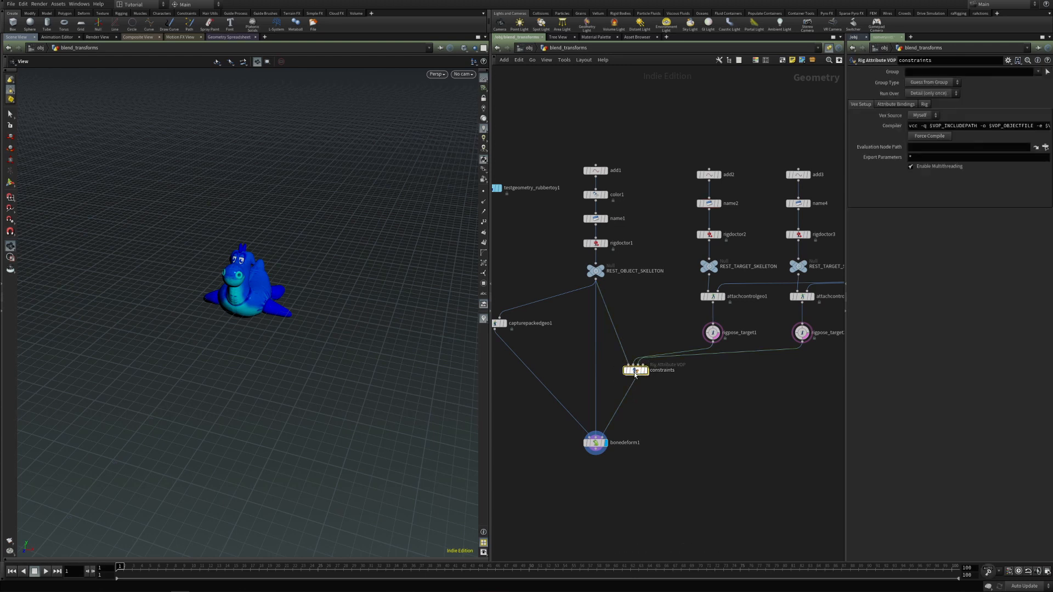
Inside the constraints network, duplicate the target Get Point Transform node and name the copy target2
{"action": "double_click", "coordinate": [635, 373]}
{"action": "left_click_drag", "start_coordinate": [517, 301], "coordinate": [649, 458]}
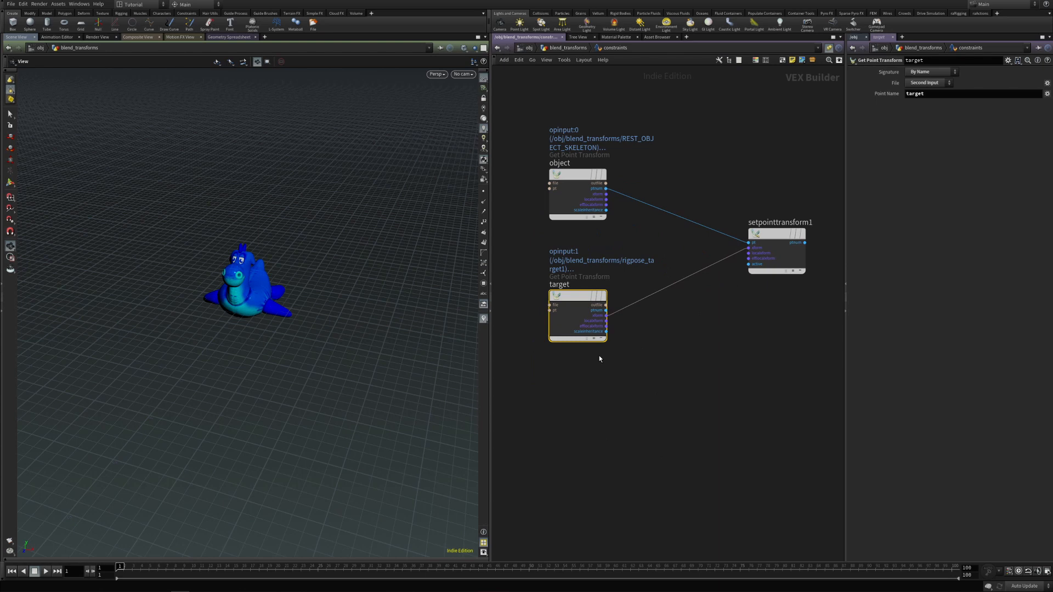
{"action": "key", "text": "ctrl+c"}
{"action": "key", "text": "ctrl+v"}
{"action": "left_click", "coordinate": [571, 399]}
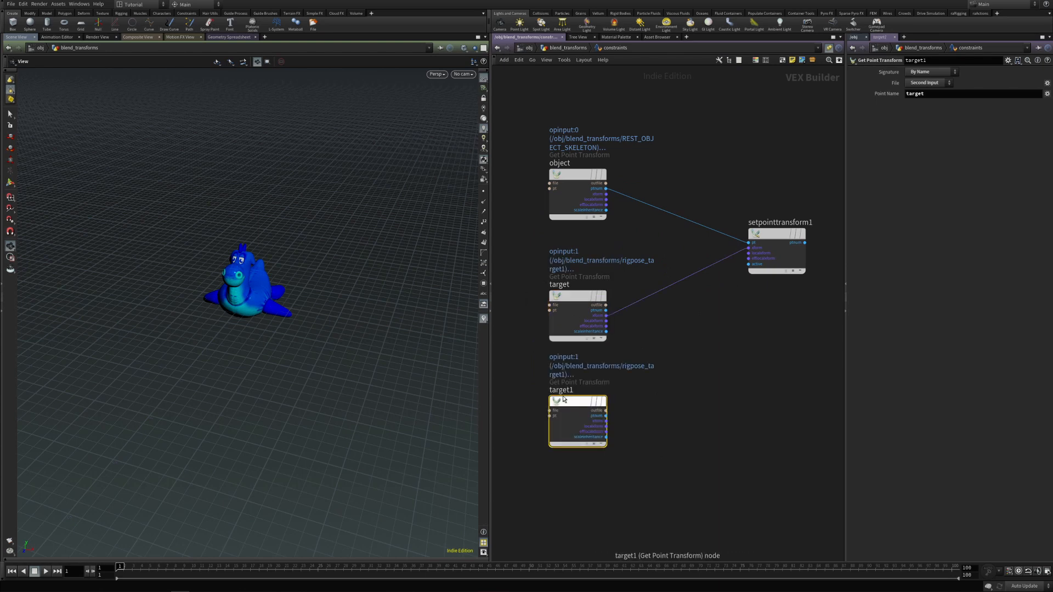
{"action": "double_click", "coordinate": [568, 391]}
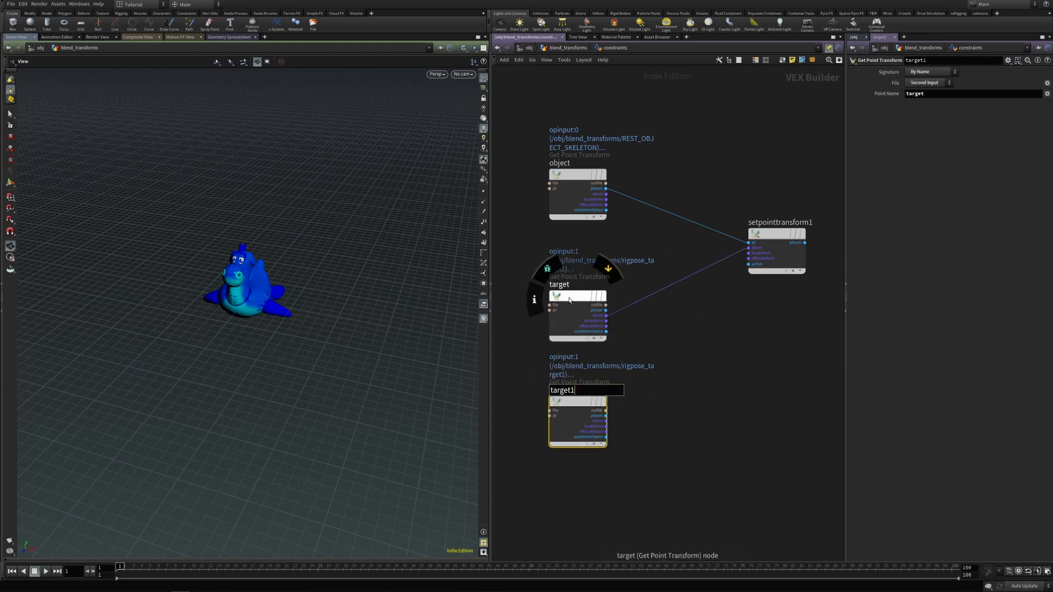
{"action": "left_click_drag", "start_coordinate": [571, 390], "coordinate": [580, 393]}
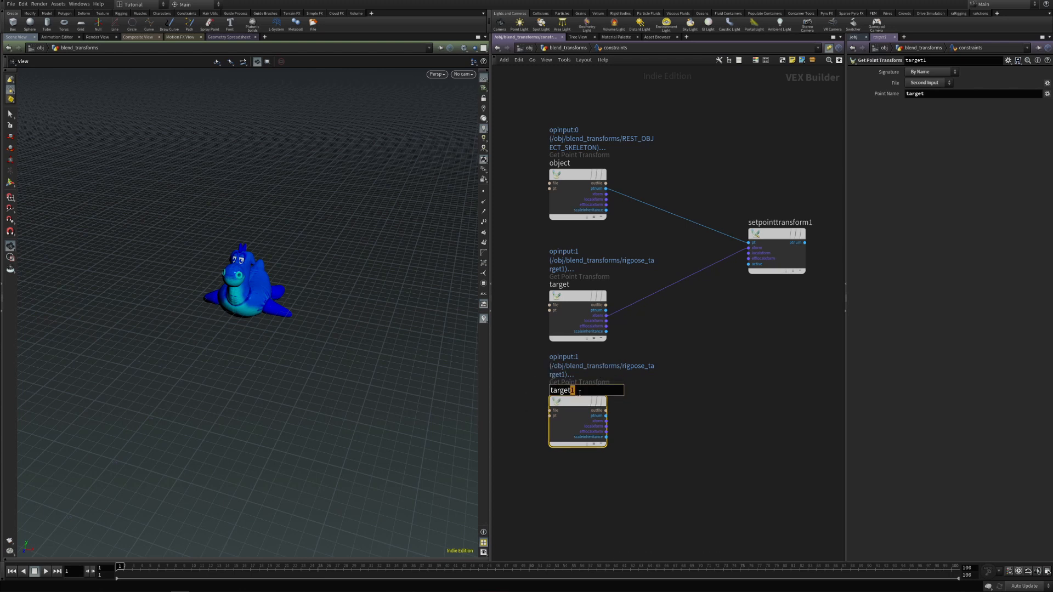
{"action": "type", "text": "2"}
{"action": "key", "text": "Return"}
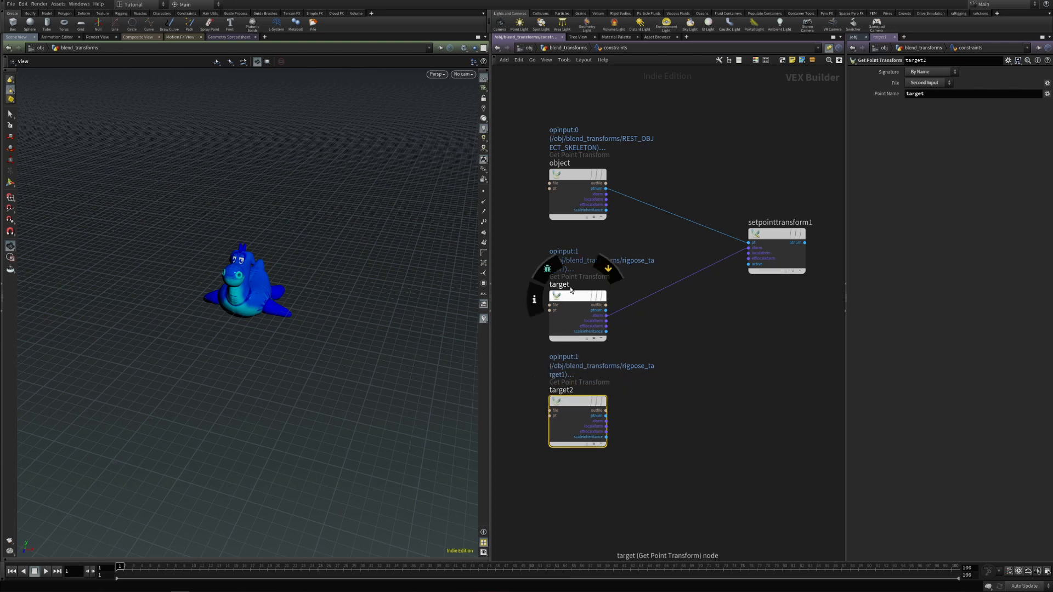
Rename the original target node target1 and set target2 to read from the Third Input
{"action": "double_click", "coordinate": [562, 285]}
{"action": "type", "text": "1"}
{"action": "key", "text": "Return"}
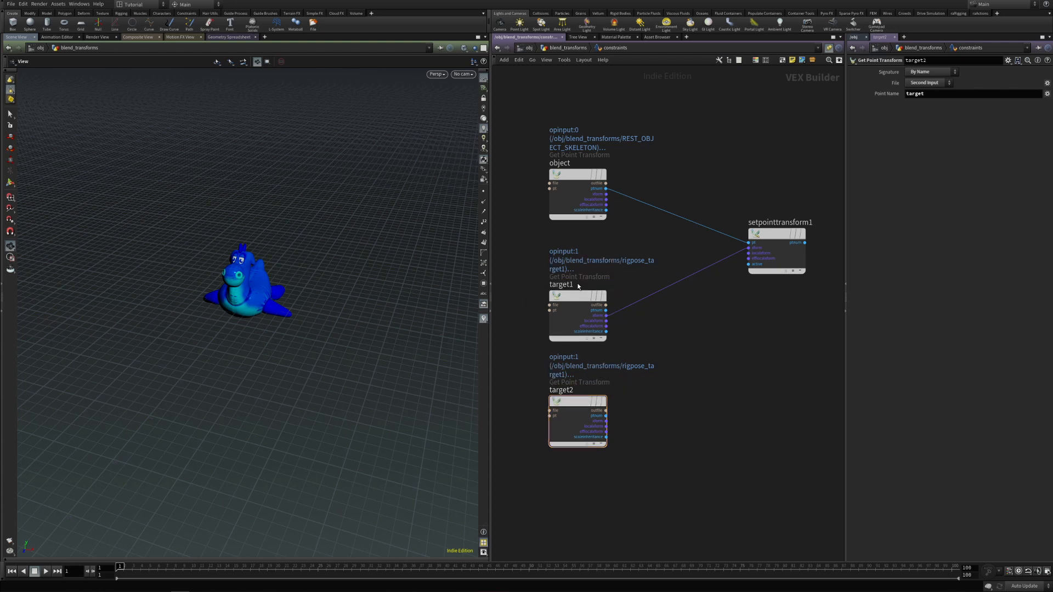
{"action": "left_click_drag", "start_coordinate": [542, 374], "coordinate": [675, 478]}
{"action": "left_click", "coordinate": [928, 83]}
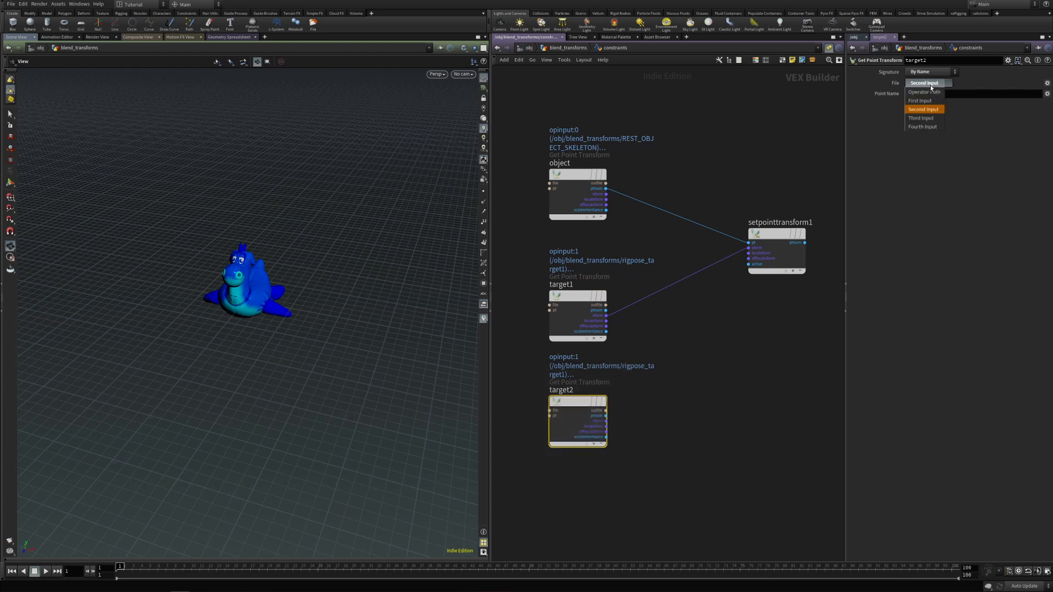
{"action": "left_click", "coordinate": [928, 118]}
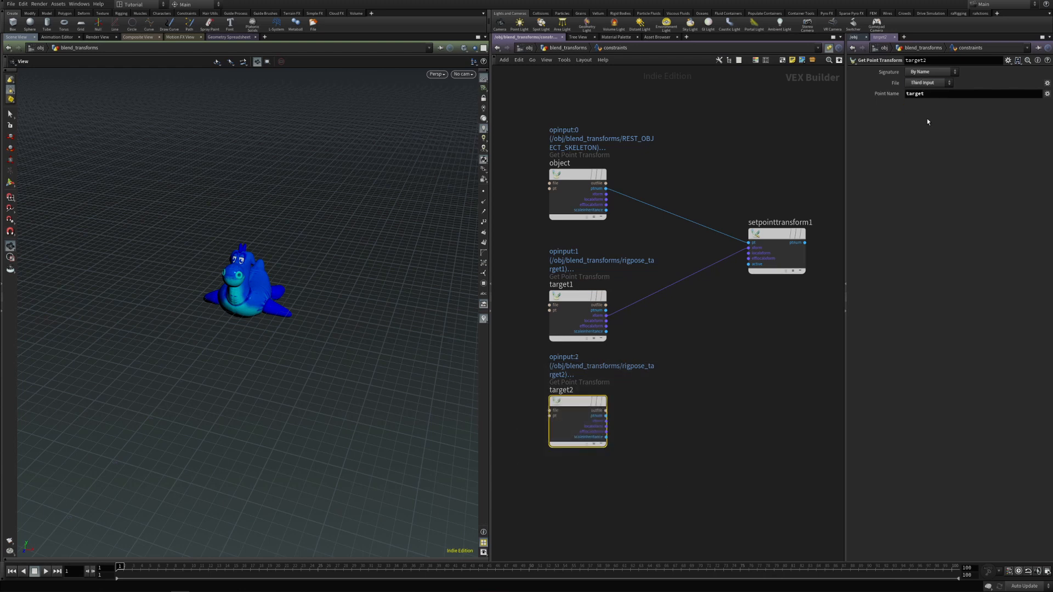
Move setpointtransform1 farther from the target nodes and add a Blend Transforms node in the gap
{"action": "left_click", "coordinate": [728, 331]}
{"action": "middle_click_drag", "start_coordinate": [759, 329], "coordinate": [722, 335]}
{"action": "left_click_drag", "start_coordinate": [742, 238], "coordinate": [816, 235]}
{"action": "key", "text": "Tab"}
{"action": "type", "text": "blen"}
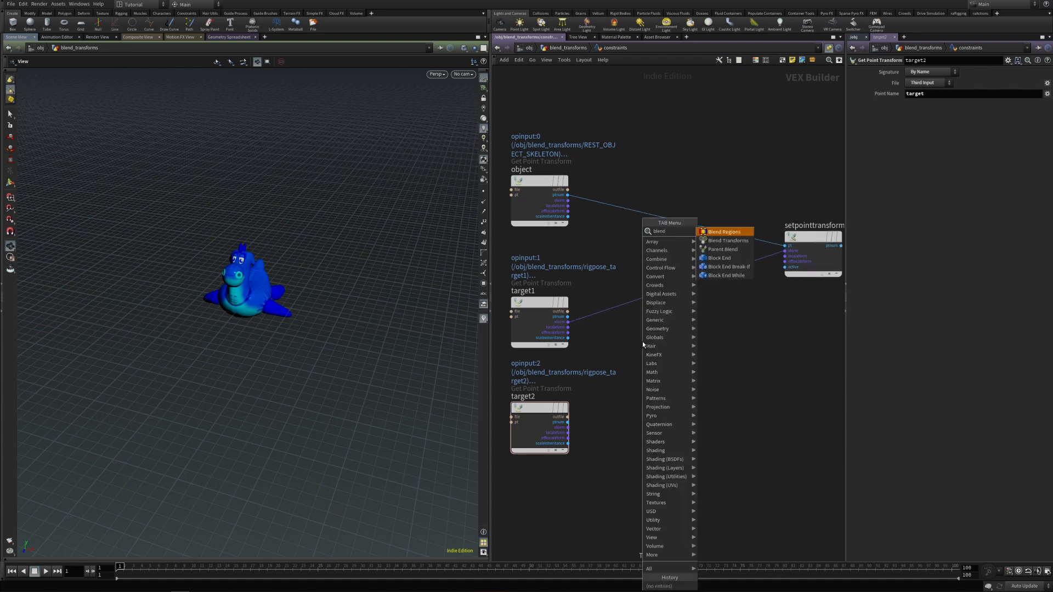
{"action": "key", "text": "Down"}
{"action": "key", "text": "Return"}
{"action": "left_click", "coordinate": [644, 351]}
Feed the world transforms of target1 and target2 into blendtransforms1 and its output into the xform input of setpointtransform1
{"action": "left_click_drag", "start_coordinate": [658, 352], "coordinate": [568, 322]}
{"action": "left_click_drag", "start_coordinate": [681, 347], "coordinate": [686, 337]}
{"action": "left_click", "coordinate": [662, 347]}
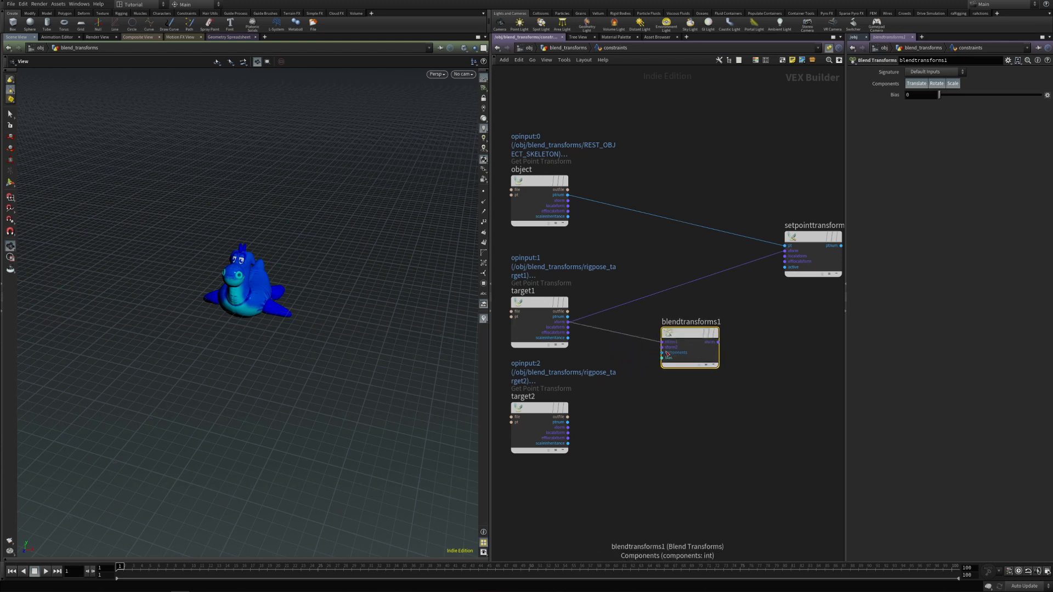
{"action": "left_click", "coordinate": [576, 426]}
{"action": "left_click_drag", "start_coordinate": [691, 341], "coordinate": [685, 340]}
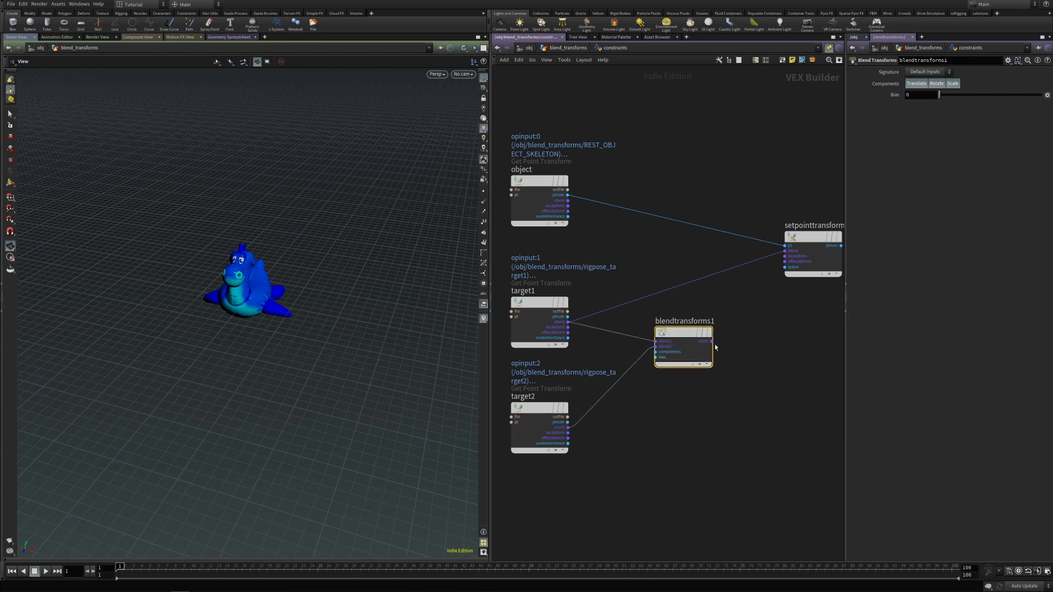
{"action": "left_click", "coordinate": [712, 341]}
{"action": "left_click", "coordinate": [785, 250]}
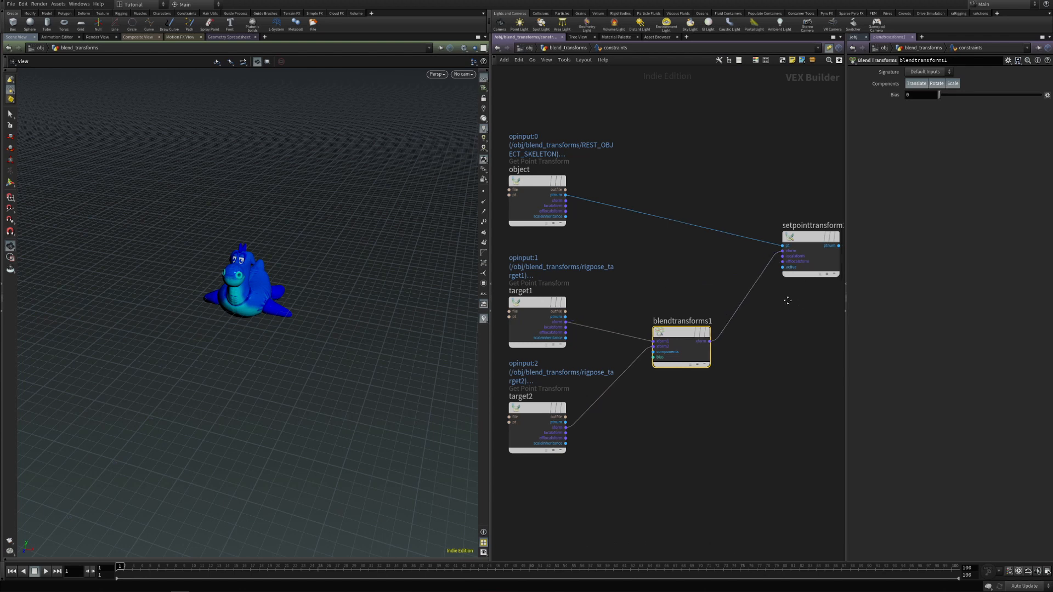
{"action": "middle_click_drag", "start_coordinate": [787, 301], "coordinate": [726, 313]}
{"action": "left_click_drag", "start_coordinate": [747, 249], "coordinate": [760, 250]}
{"action": "middle_click_drag", "start_coordinate": [612, 290], "coordinate": [636, 283]}
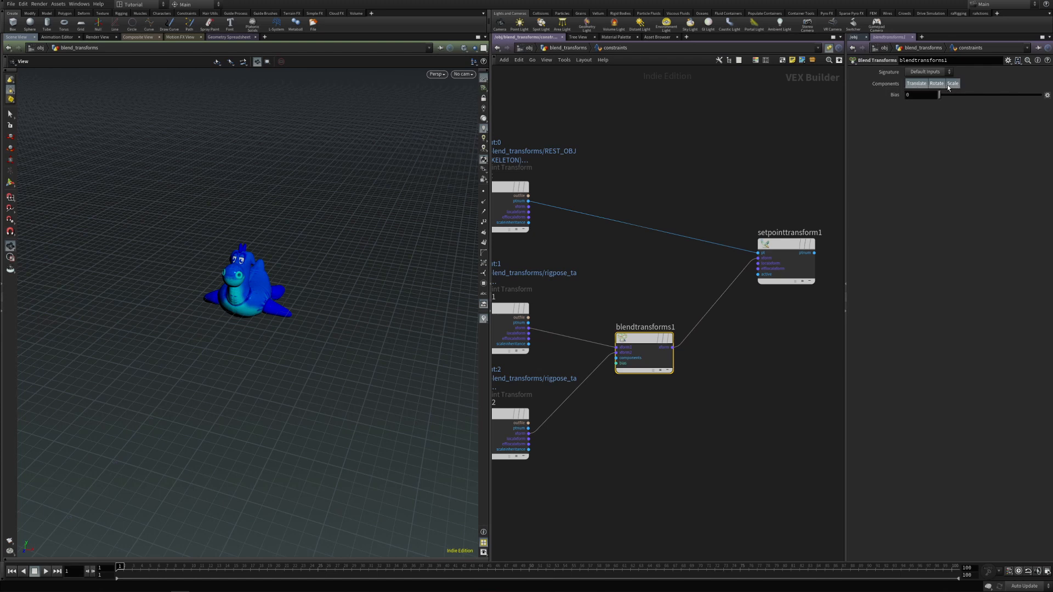
Promote the Bias parameter of blendtransforms1 so it can be controlled from the constraints node
{"action": "left_click", "coordinate": [1047, 96]}
{"action": "left_click", "coordinate": [1047, 101]}
{"action": "left_click_drag", "start_coordinate": [644, 344], "coordinate": [656, 340]}
{"action": "scroll", "coordinate": [582, 303], "scroll_direction": "down", "scroll_amount": 2}
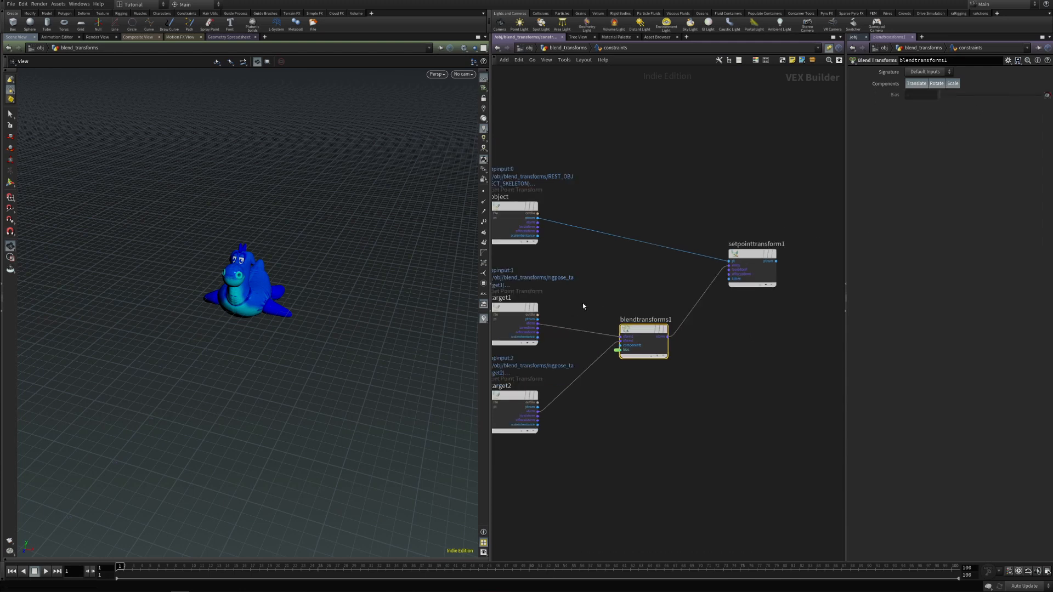
{"action": "middle_click_drag", "start_coordinate": [582, 303], "coordinate": [630, 283]}
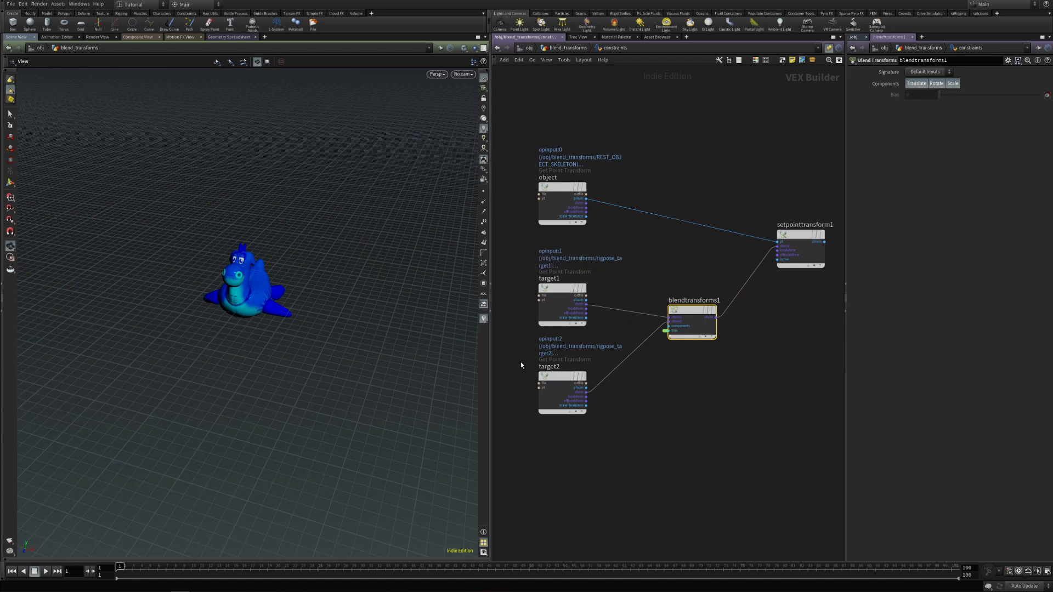
Return to the blend_transforms network and move the target joint in rigpose_target2 about 3.65 along X and 2.67 along Z
{"action": "key", "text": "u"}
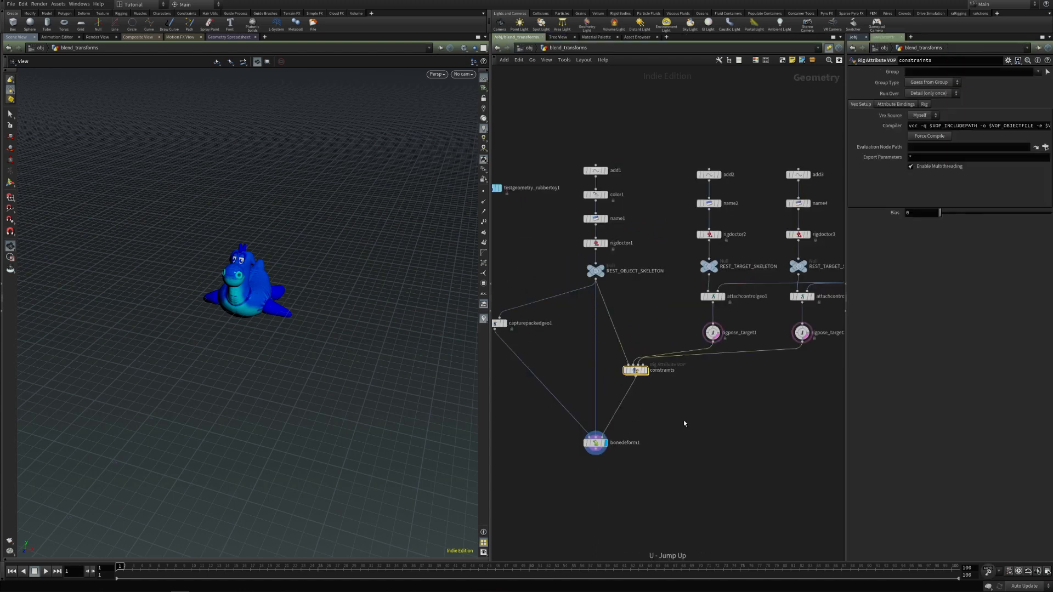
{"action": "key", "text": "h"}
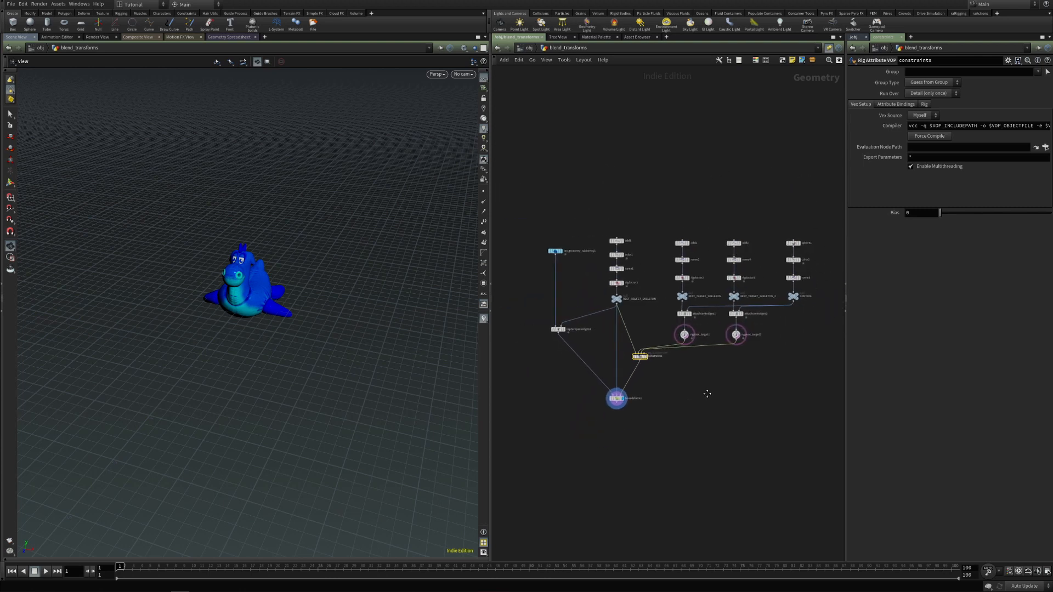
{"action": "left_click", "coordinate": [735, 335]}
{"action": "left_click_drag", "start_coordinate": [265, 314], "coordinate": [376, 494]}
{"action": "key", "text": "Return"}
{"action": "left_click", "coordinate": [258, 313]}
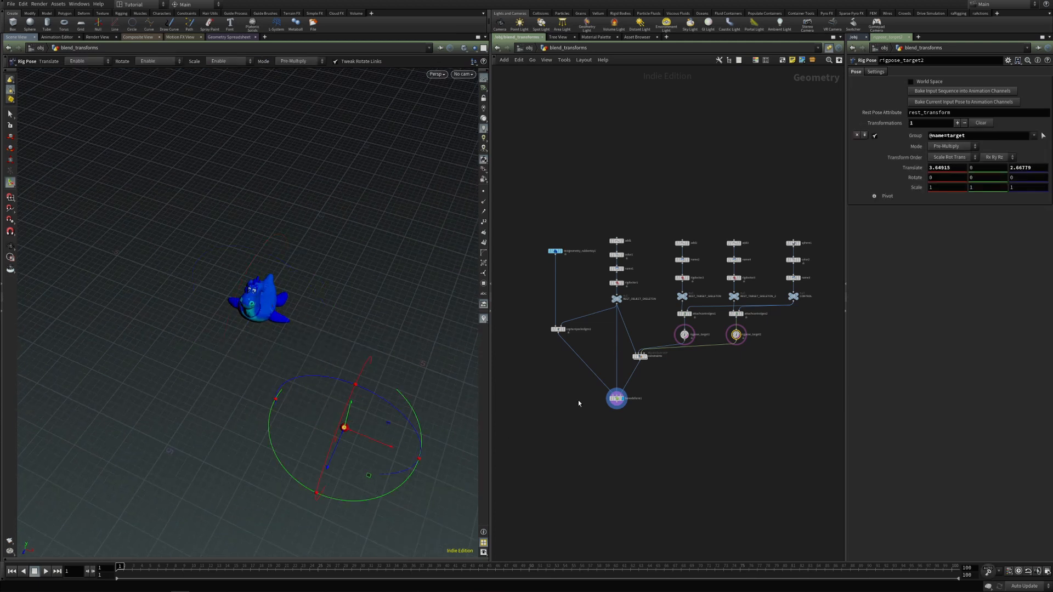
Move the target joint in rigpose_target1 across the ground to the opposite side from the second target and adjust its pose
{"action": "left_click", "coordinate": [684, 336]}
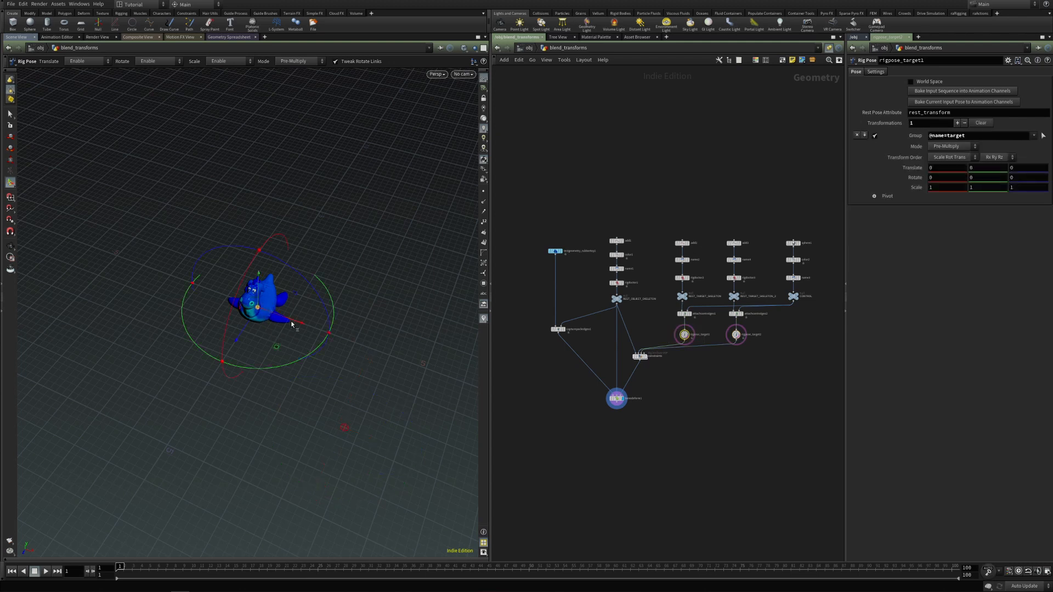
{"action": "left_click_drag", "start_coordinate": [277, 346], "coordinate": [103, 397]}
{"action": "left_click_drag", "start_coordinate": [74, 298], "coordinate": [95, 290]}
{"action": "left_click_drag", "start_coordinate": [97, 329], "coordinate": [99, 282], "text": "alt"}
{"action": "left_click_drag", "start_coordinate": [119, 323], "coordinate": [131, 285]}
Raise the Bias of the constraints node to about 0.7 to shift the rubber toy between the two targets
{"action": "left_click", "coordinate": [636, 350]}
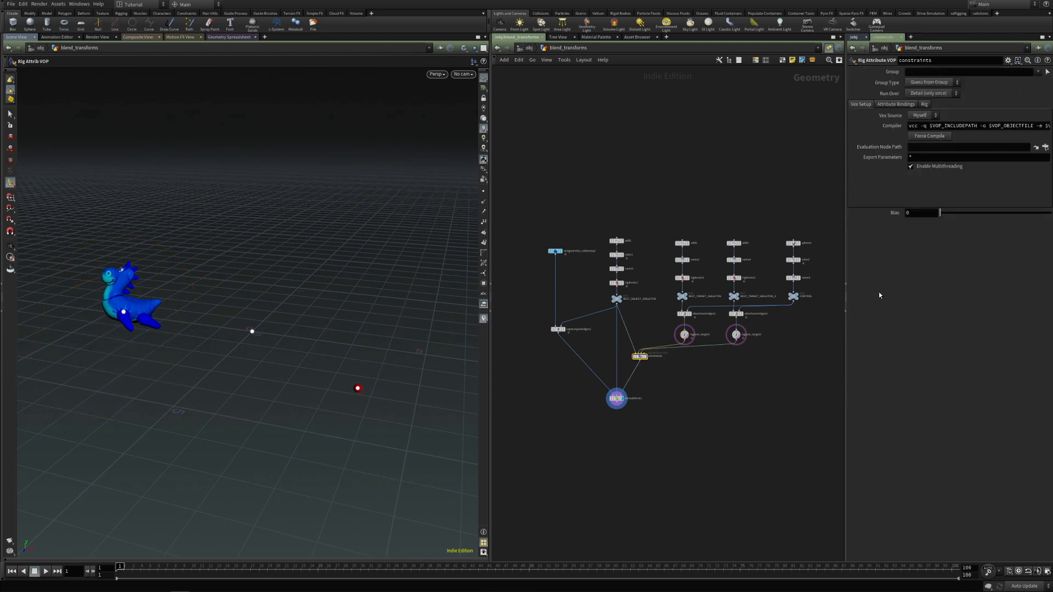
{"action": "left_click_drag", "start_coordinate": [941, 214], "coordinate": [1024, 215]}
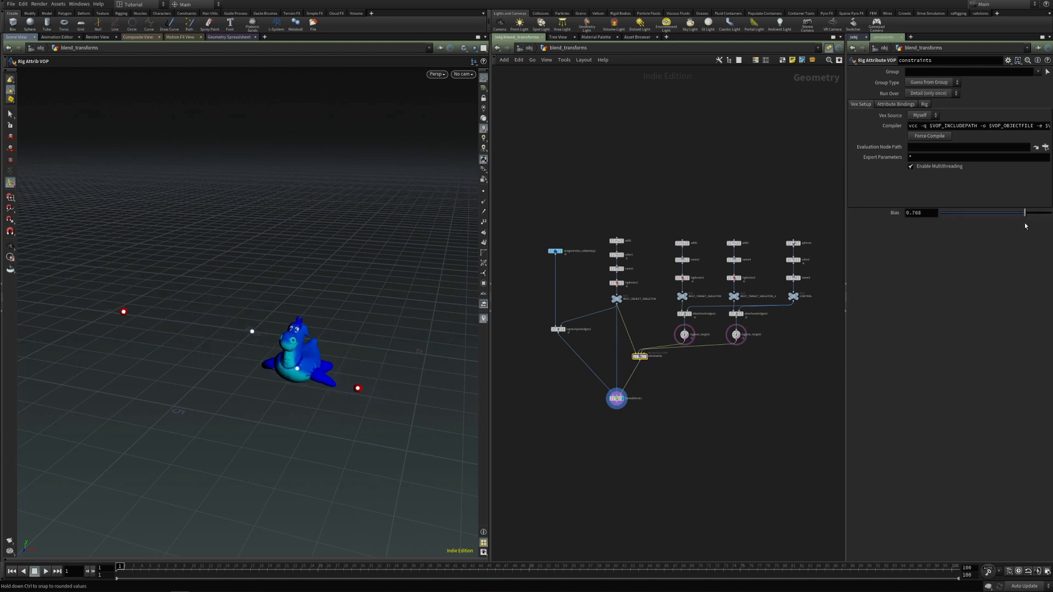
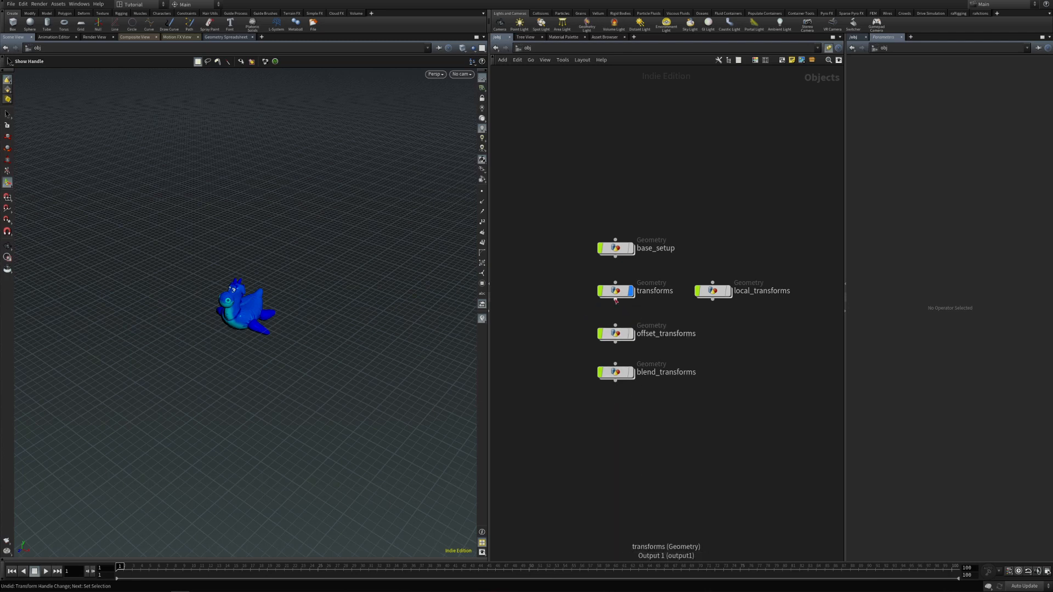
Duplicate the transforms object below blend_transforms and name the copy parent_constraint
{"action": "left_click_drag", "start_coordinate": [616, 292], "coordinate": [669, 414], "text": "alt"}
{"action": "key", "text": "F2"}
{"action": "type", "text": "parent_constraint"}
{"action": "key", "text": "Return"}
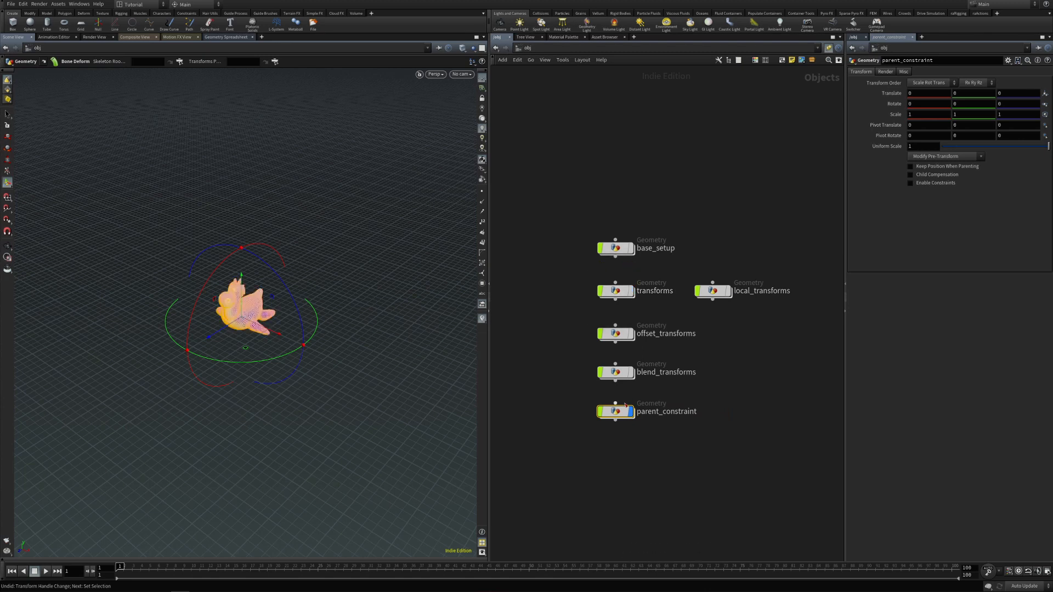
Inside parent_constraint, move the target joint of rigpose_target to about 1.24 in X and 2.62 in Z, and rotate it about -16 and 31.5 degrees in X and Y
{"action": "double_click", "coordinate": [615, 411]}
{"action": "left_click_drag", "start_coordinate": [667, 320], "coordinate": [749, 350]}
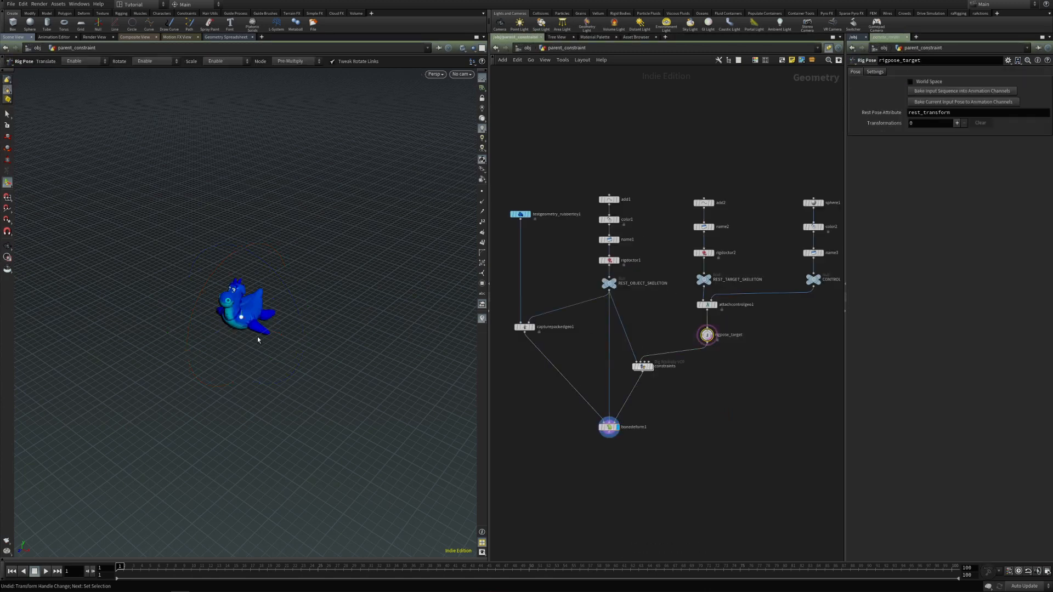
{"action": "left_click", "coordinate": [246, 327]}
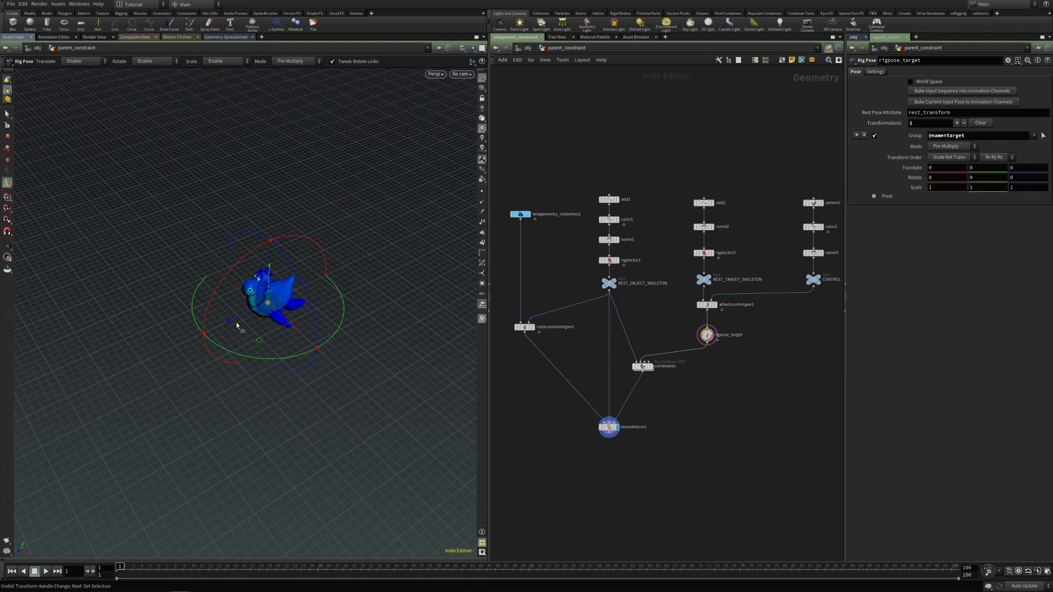
{"action": "left_click_drag", "start_coordinate": [235, 326], "coordinate": [142, 350]}
{"action": "mouse_move", "coordinate": [216, 368]}
{"action": "left_mouse_down"}
{"action": "mouse_move", "coordinate": [242, 391]}
{"action": "mouse_move", "coordinate": [207, 370]}
{"action": "left_mouse_up"}
{"action": "left_click_drag", "start_coordinate": [212, 430], "coordinate": [253, 420]}
{"action": "left_click_drag", "start_coordinate": [190, 381], "coordinate": [305, 383]}
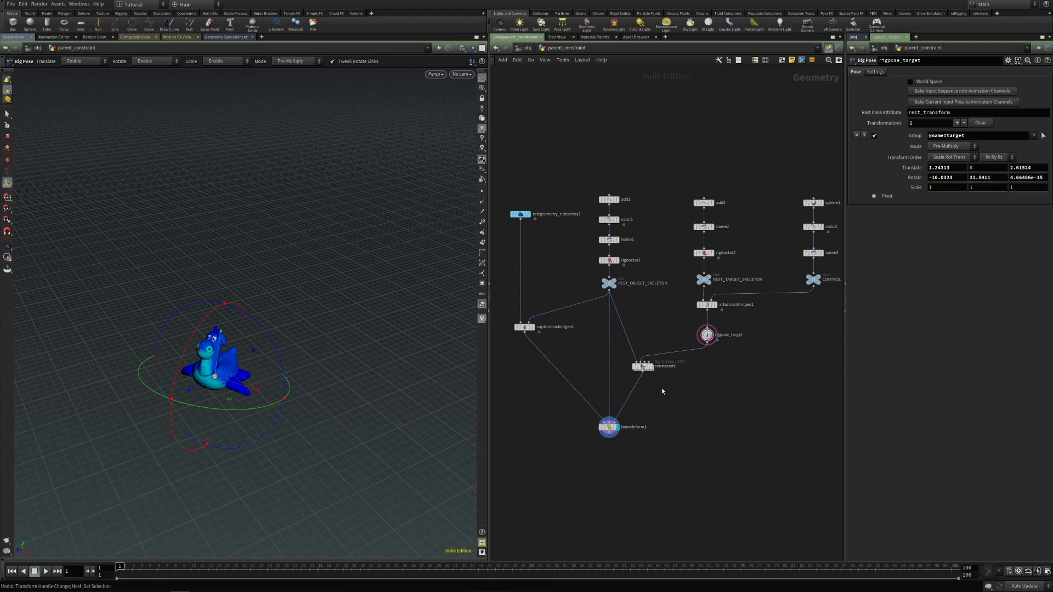
Add a Parent Constraint node inside the constraints network, placed between target and setpointtransform1
{"action": "double_click", "coordinate": [643, 367]}
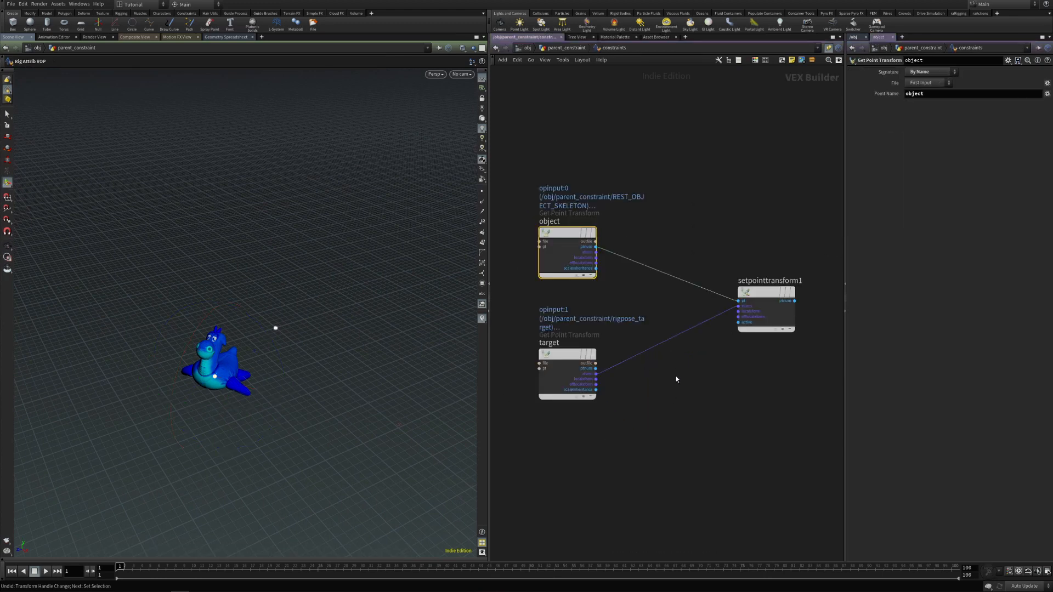
{"action": "key", "text": "Tab"}
{"action": "type", "text": "parent"}
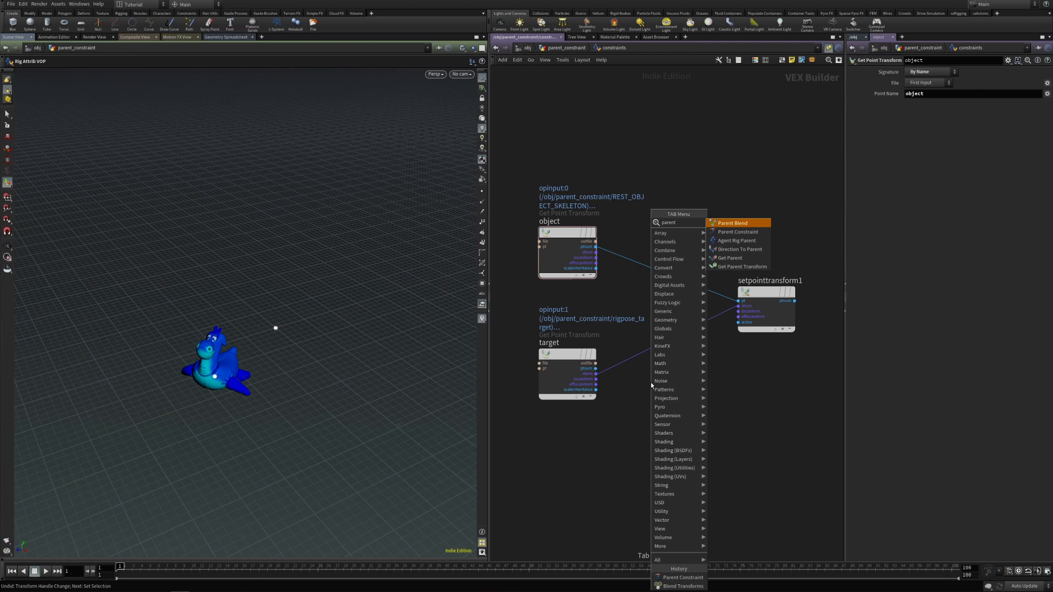
{"action": "key", "text": "Down"}
{"action": "key", "text": "Return"}
{"action": "left_click", "coordinate": [650, 383]}
{"action": "left_click_drag", "start_coordinate": [650, 383], "coordinate": [685, 376]}
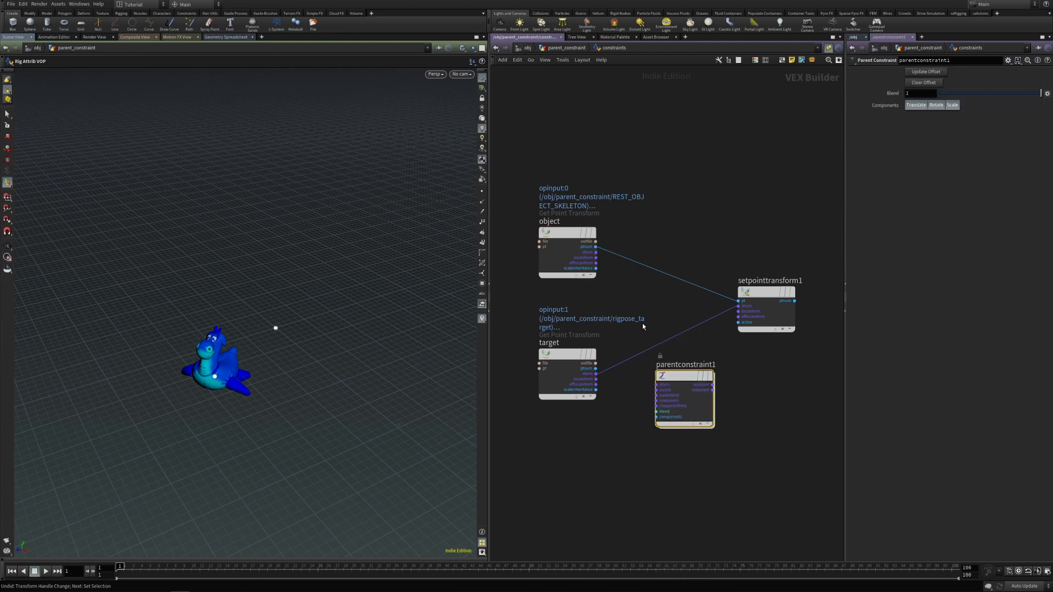
Feed the object's world transform into the xform input of parentconstraint1 and the target's world transform into its newparent input
{"action": "left_click", "coordinate": [595, 252]}
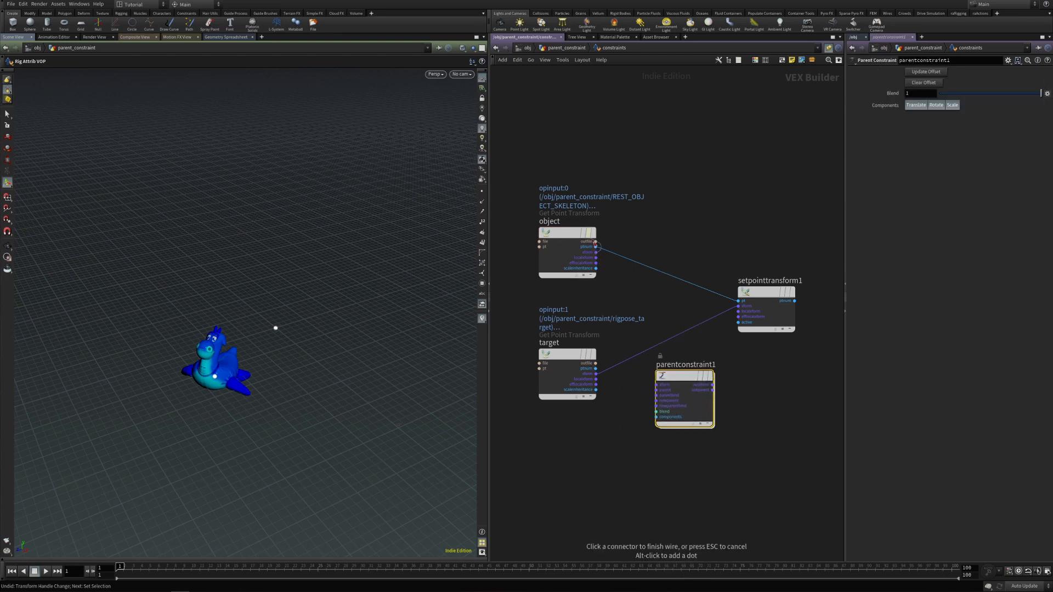
{"action": "left_click", "coordinate": [660, 385]}
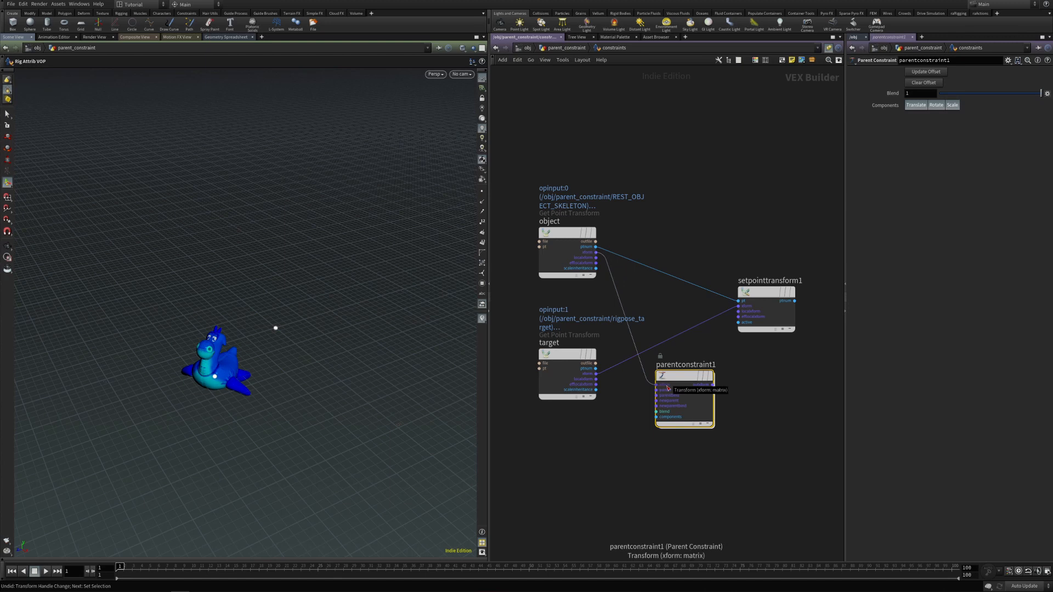
{"action": "left_click_drag", "start_coordinate": [676, 377], "coordinate": [680, 370]}
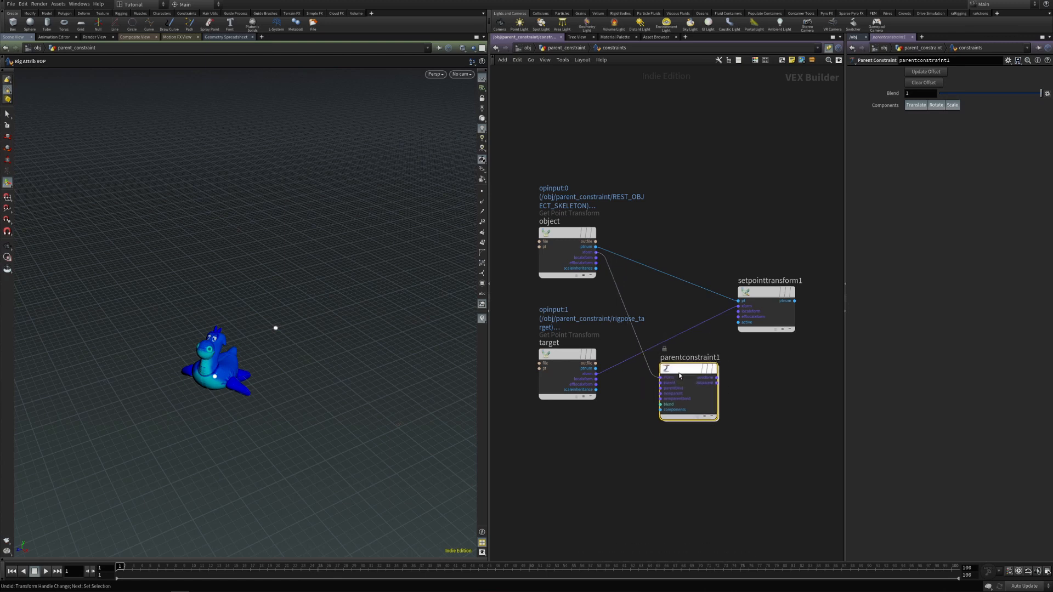
{"action": "left_click", "coordinate": [596, 374]}
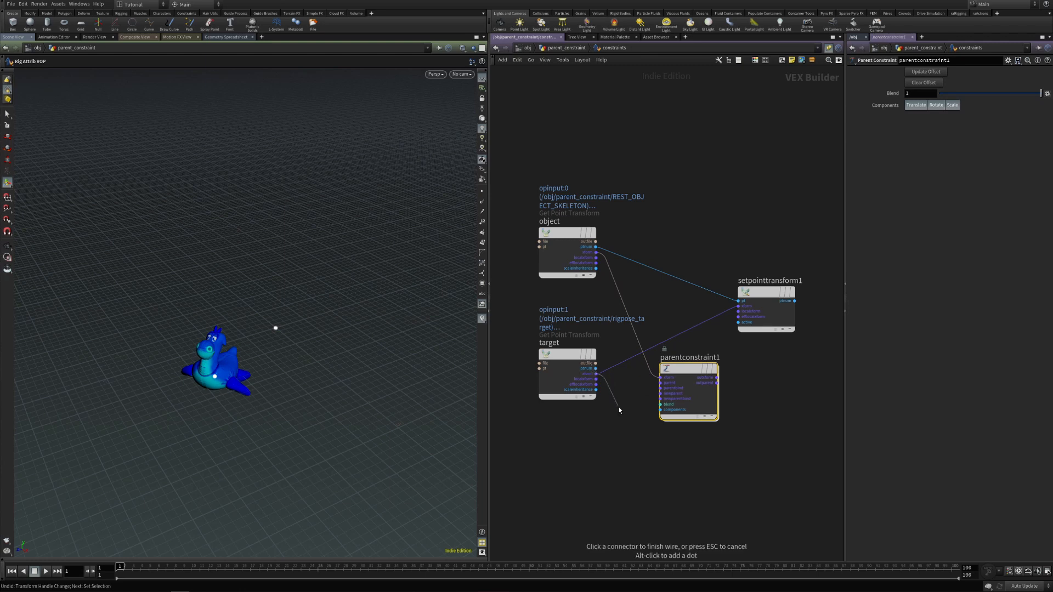
{"action": "left_click", "coordinate": [660, 394]}
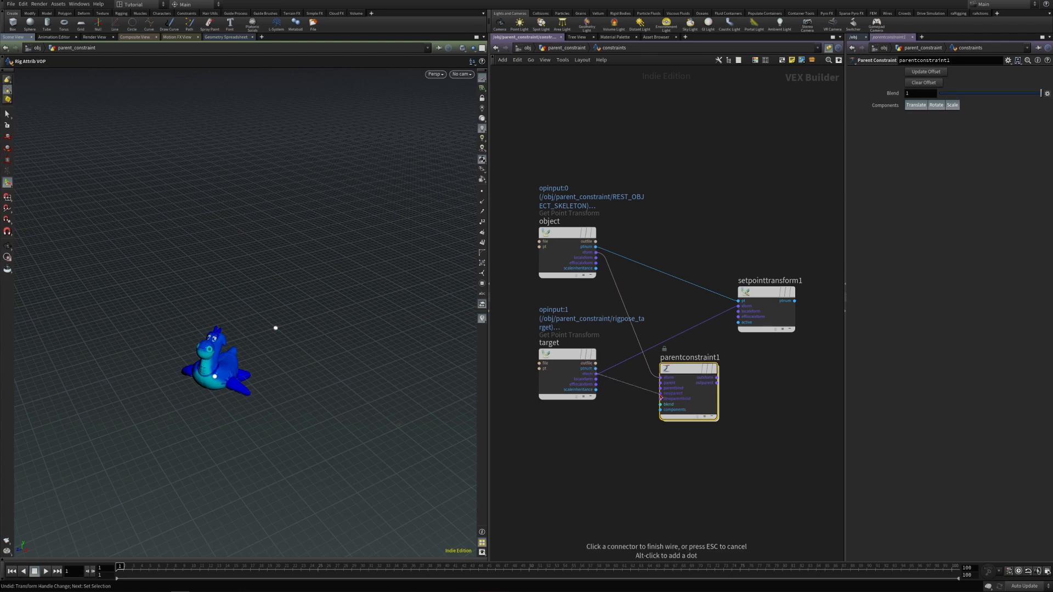
Connect the first output of parentconstraint1 to the xform input of setpointtransform1 and tidy the node layout
{"action": "left_click_drag", "start_coordinate": [686, 374], "coordinate": [660, 380]}
{"action": "left_click", "coordinate": [691, 384]}
{"action": "left_click", "coordinate": [737, 306]}
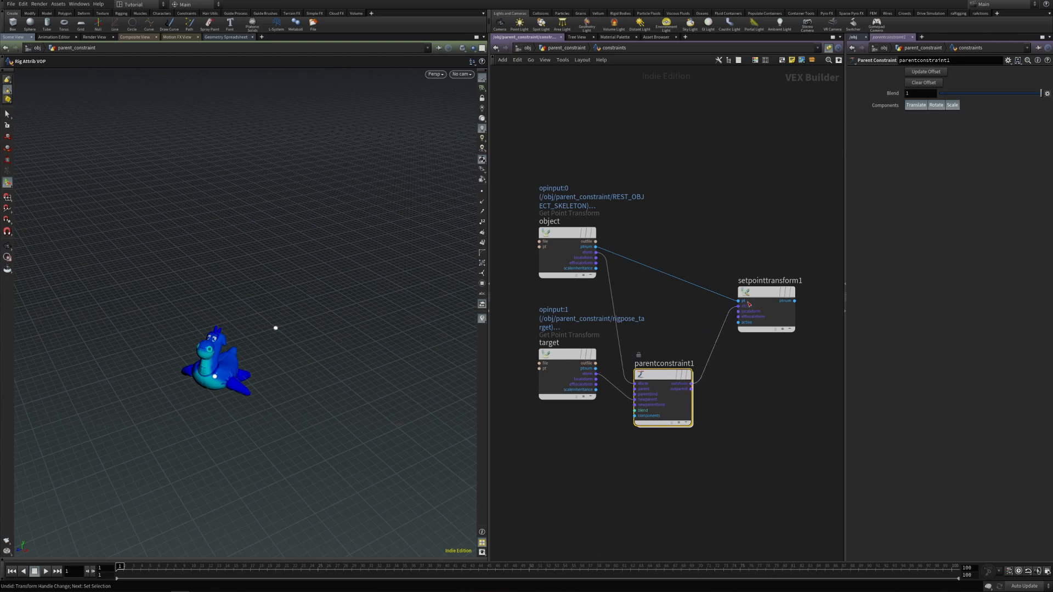
{"action": "left_click_drag", "start_coordinate": [762, 293], "coordinate": [768, 291]}
{"action": "left_click_drag", "start_coordinate": [666, 371], "coordinate": [674, 344]}
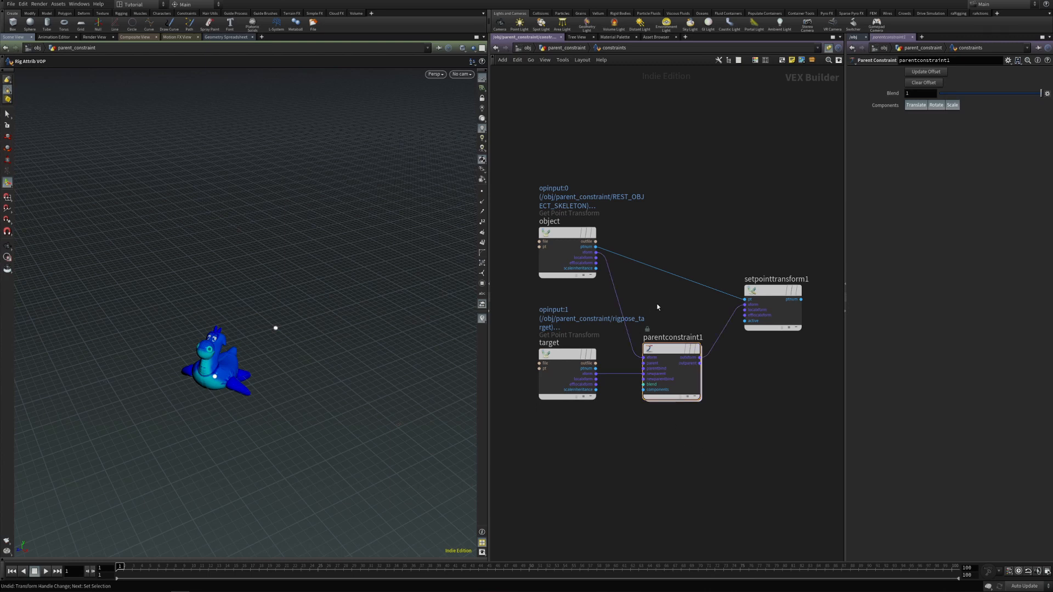
Update the offset of parentconstraint1 and test it by rotating the target joint to about 9, 12.5 and 8.8 degrees
{"action": "left_click_drag", "start_coordinate": [648, 315], "coordinate": [701, 429]}
{"action": "left_click", "coordinate": [928, 72]}
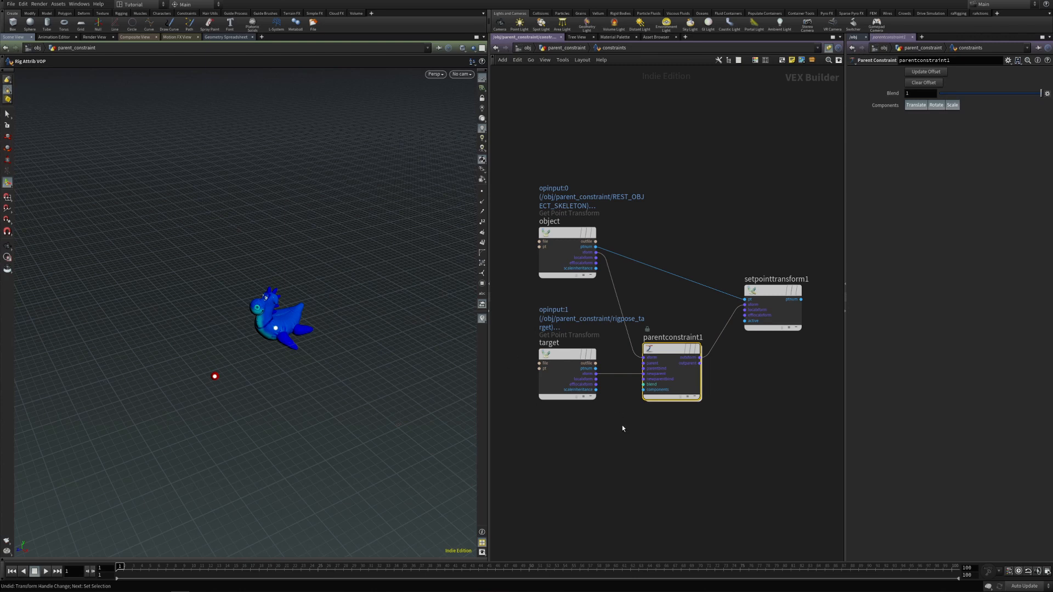
{"action": "key", "text": "u"}
{"action": "left_click", "coordinate": [706, 334]}
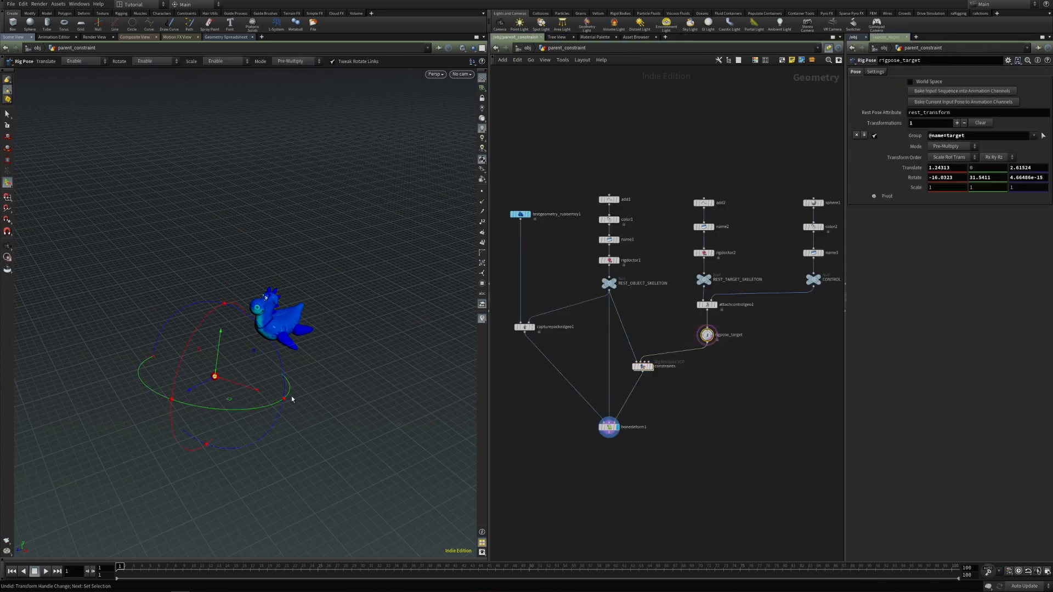
{"action": "left_click_drag", "start_coordinate": [241, 411], "coordinate": [207, 356]}
{"action": "key", "text": "ctrl+z"}
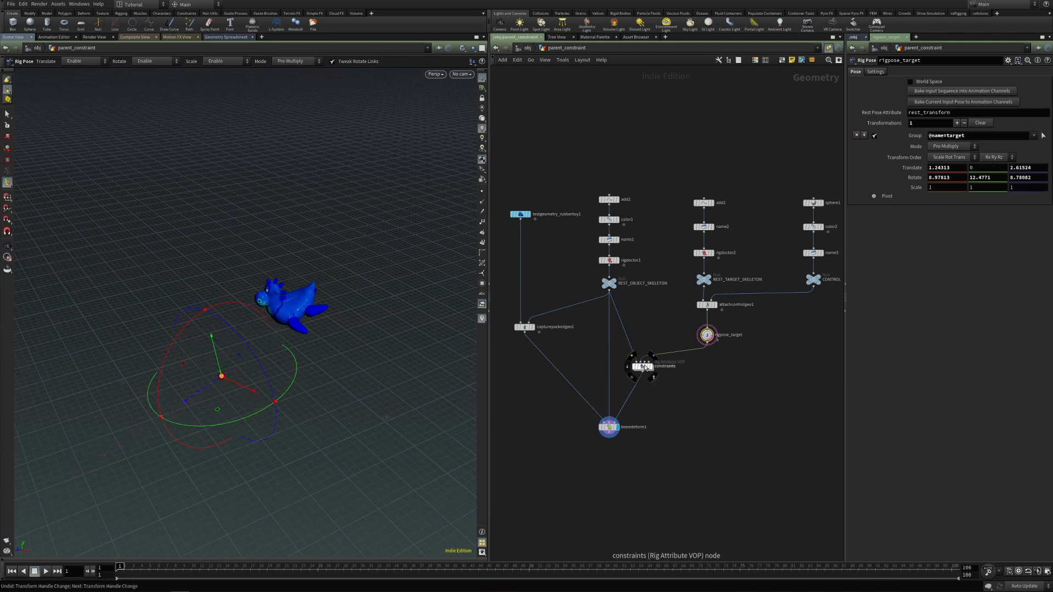
Clear the offset of parentconstraint1 and move the target joint to about 2.73, 0.24, 2.28
{"action": "double_click", "coordinate": [642, 366]}
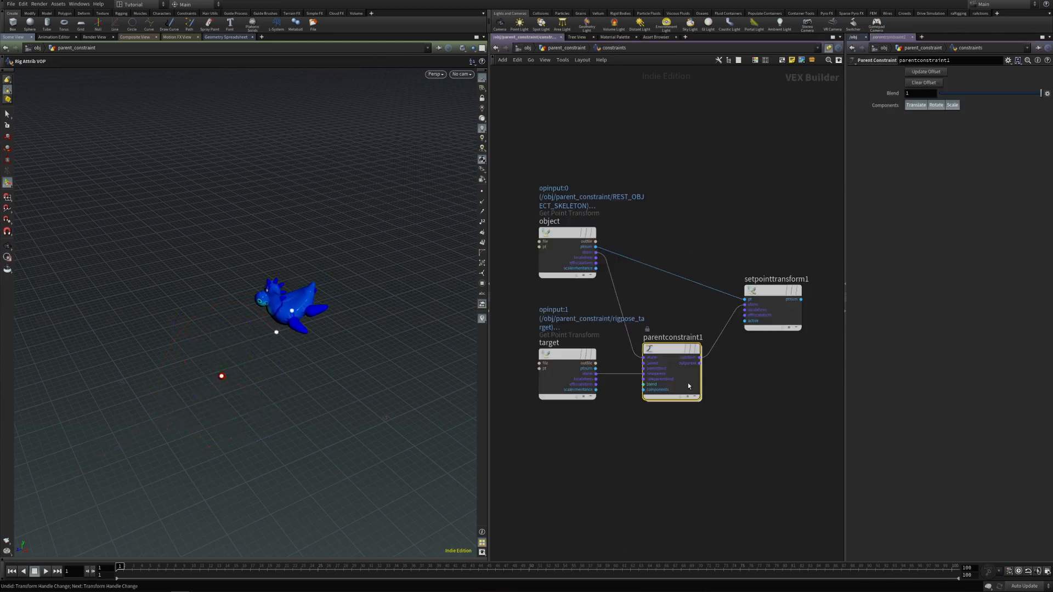
{"action": "left_click", "coordinate": [929, 83]}
{"action": "mouse_move", "coordinate": [234, 383]}
{"action": "left_mouse_down", "text": "alt"}
{"action": "mouse_move", "coordinate": [223, 349]}
{"action": "mouse_move", "coordinate": [234, 373]}
{"action": "left_mouse_up", "text": "alt"}
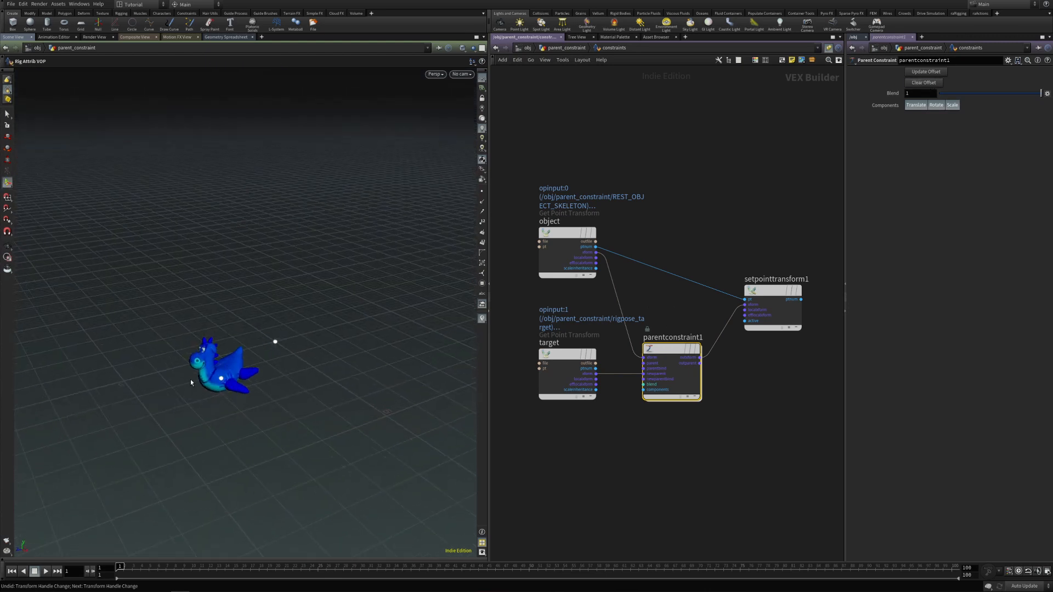
{"action": "key", "text": "u"}
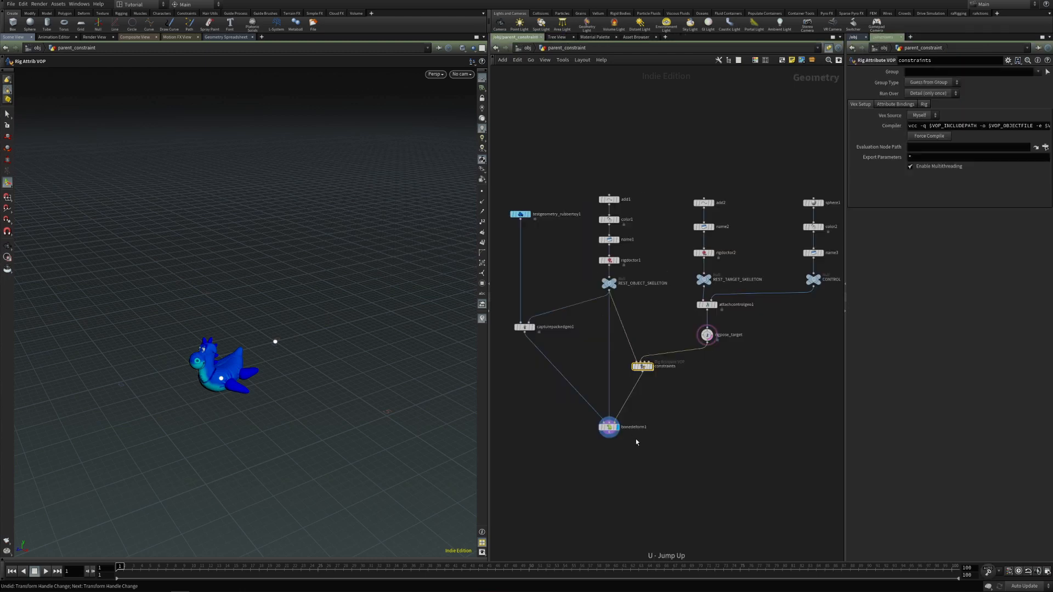
{"action": "left_click", "coordinate": [706, 335]}
{"action": "left_click_drag", "start_coordinate": [254, 396], "coordinate": [298, 404]}
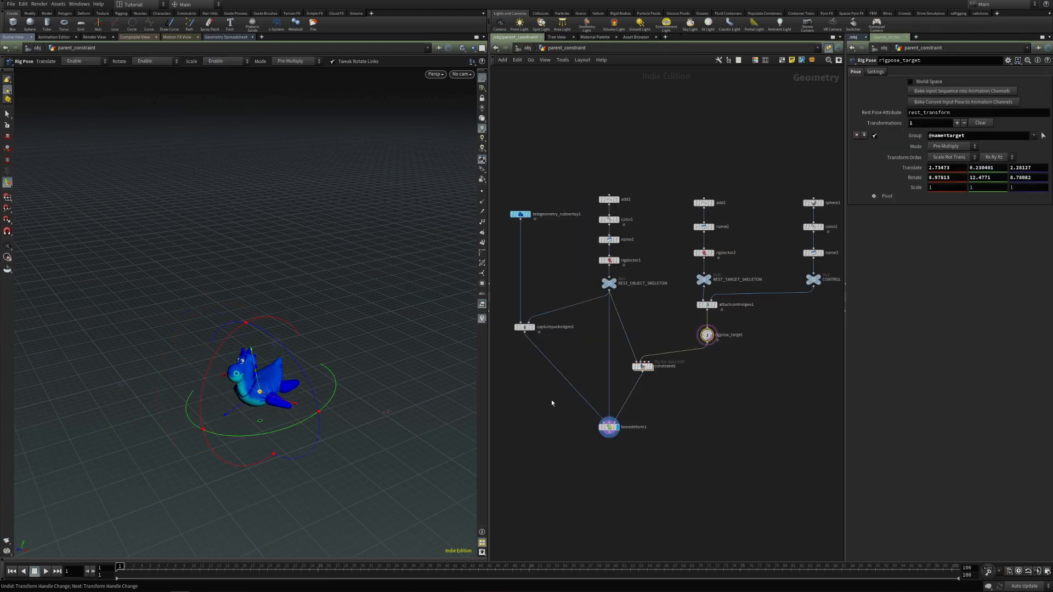
Update the offset of parentconstraint1 for the target's new pose and inspect the rubber toy in the viewport
{"action": "double_click", "coordinate": [642, 367]}
{"action": "left_click_drag", "start_coordinate": [231, 398], "coordinate": [243, 416], "text": "alt"}
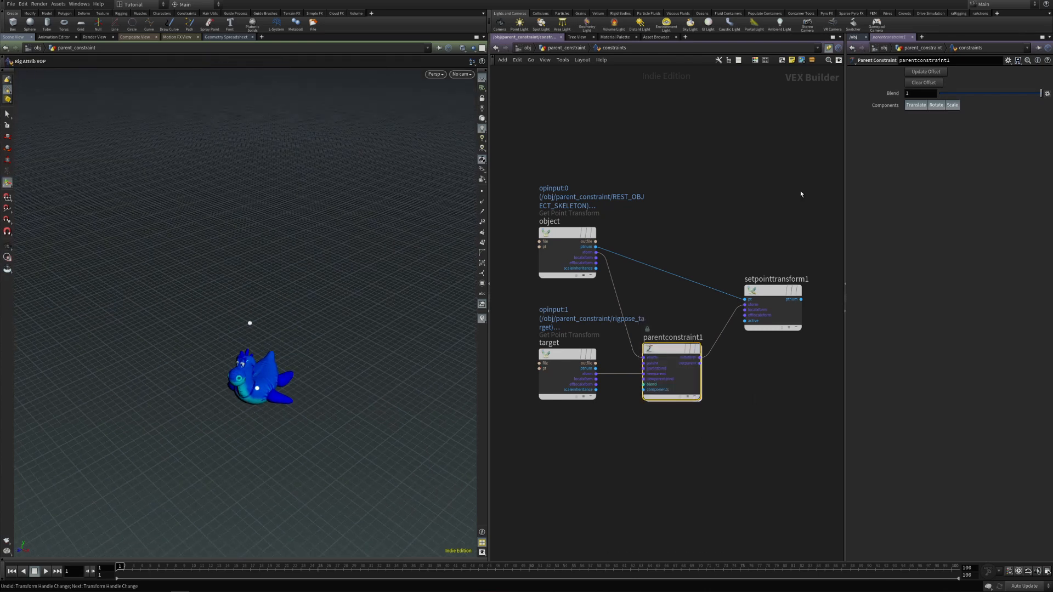
{"action": "left_click", "coordinate": [926, 72]}
{"action": "left_click_drag", "start_coordinate": [258, 355], "coordinate": [251, 314], "text": "alt"}
{"action": "left_click_drag", "start_coordinate": [365, 367], "coordinate": [303, 381], "text": "alt"}
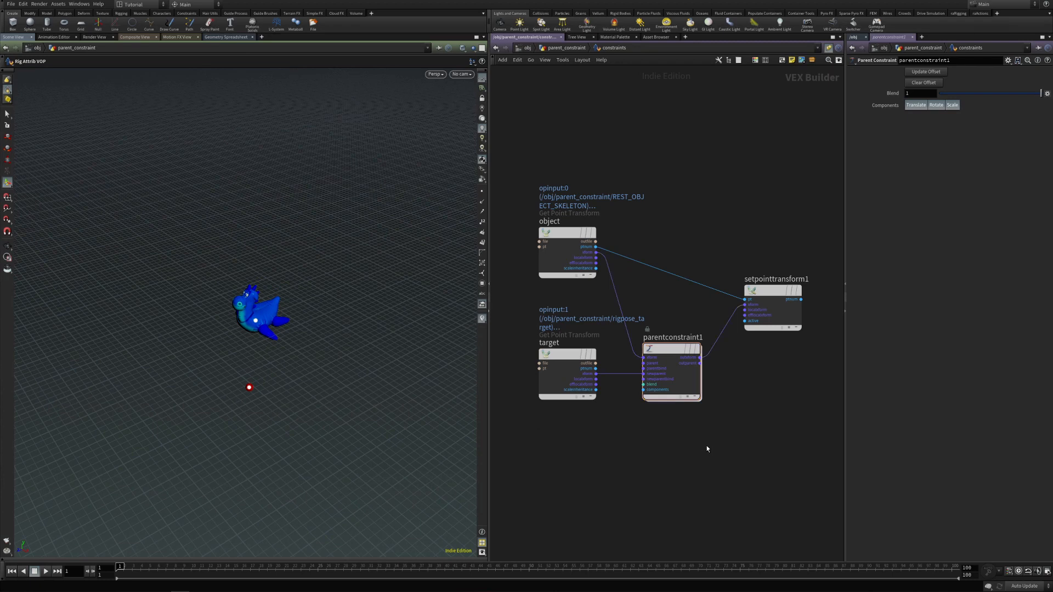
Promote the Blend parameter of parentconstraint1 so it can be controlled from the constraints node
{"action": "key", "text": "u"}
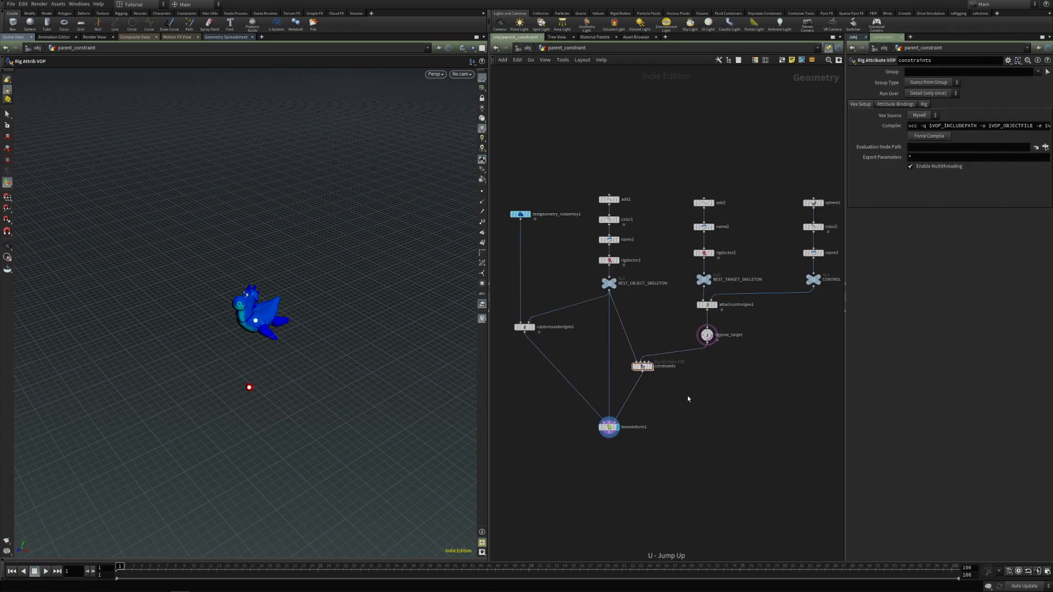
{"action": "left_click", "coordinate": [642, 366]}
{"action": "key", "text": "i"}
{"action": "left_click_drag", "start_coordinate": [651, 295], "coordinate": [700, 407]}
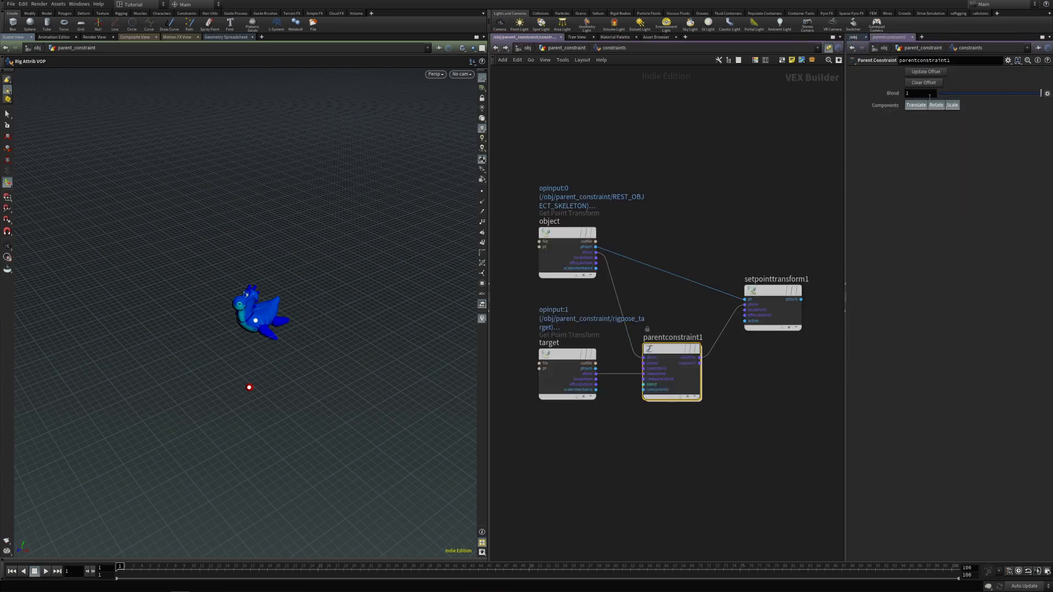
{"action": "left_click", "coordinate": [1047, 94]}
{"action": "left_click", "coordinate": [1048, 97]}
{"action": "key", "text": "u"}
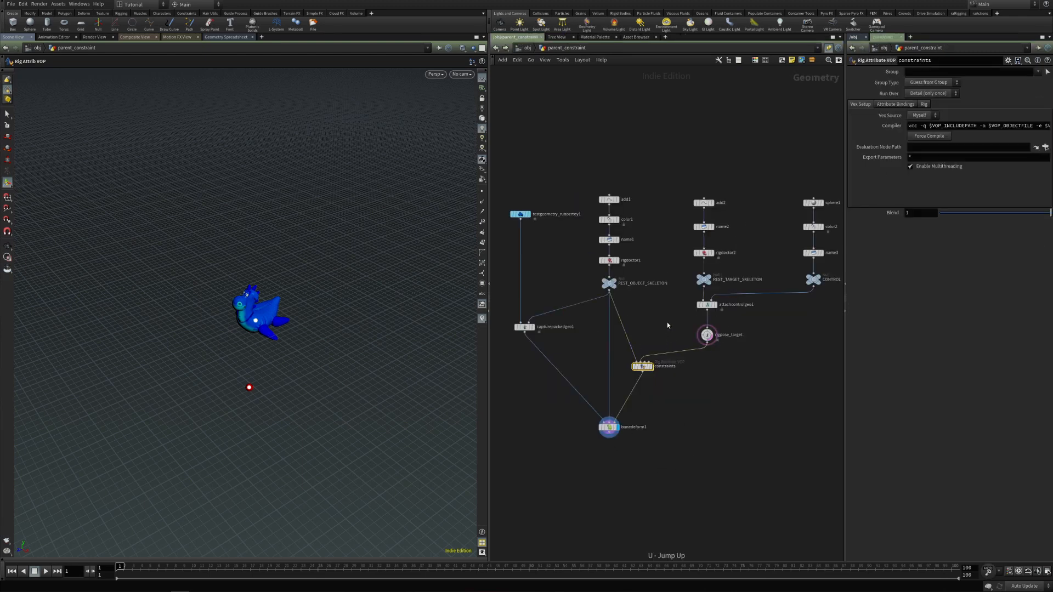
Rotate the target joint in rigpose_target to about 24, 39 and -33 degrees and move it to about 4.15, 0.42, 0.39
{"action": "left_click", "coordinate": [706, 334]}
{"action": "left_click", "coordinate": [251, 387]}
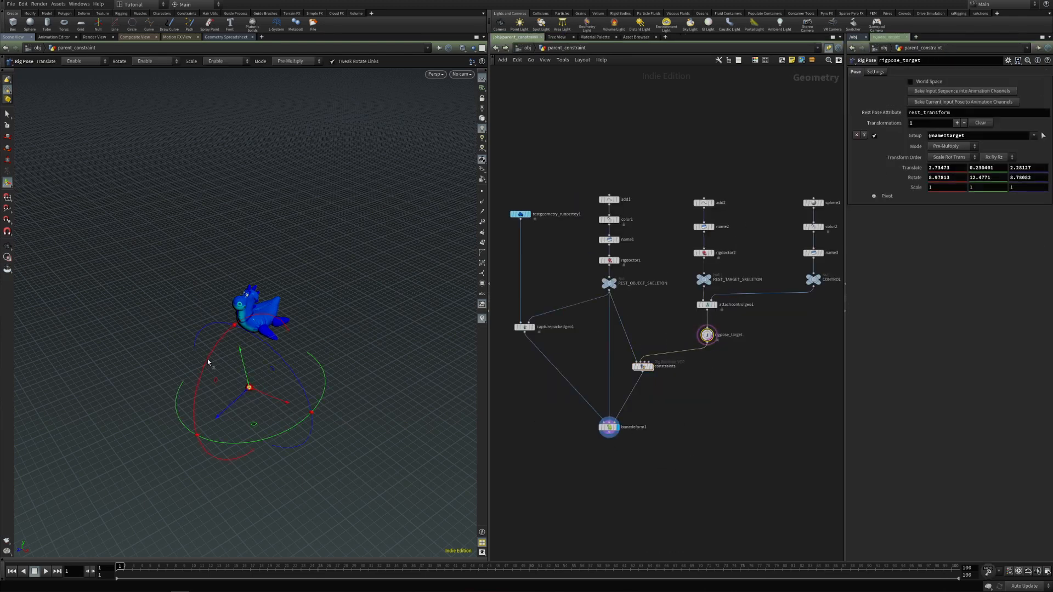
{"action": "left_click_drag", "start_coordinate": [207, 360], "coordinate": [215, 401]}
{"action": "left_click_drag", "start_coordinate": [281, 400], "coordinate": [306, 404]}
{"action": "left_click_drag", "start_coordinate": [274, 418], "coordinate": [348, 383], "text": "alt"}
Lower the Blend of the constraints node to 0
{"action": "left_click", "coordinate": [642, 366]}
{"action": "left_click_drag", "start_coordinate": [1049, 213], "coordinate": [903, 217]}
{"action": "mouse_move", "coordinate": [929, 214]}
{"action": "left_mouse_down"}
{"action": "mouse_move", "coordinate": [1048, 216]}
{"action": "mouse_move", "coordinate": [918, 220]}
{"action": "left_mouse_up"}
Lift the target joint to about 3.33, 4.58, -0.86 and try the Blend control of the constraints node, leaving it at 0
{"action": "left_click_drag", "start_coordinate": [673, 307], "coordinate": [751, 356]}
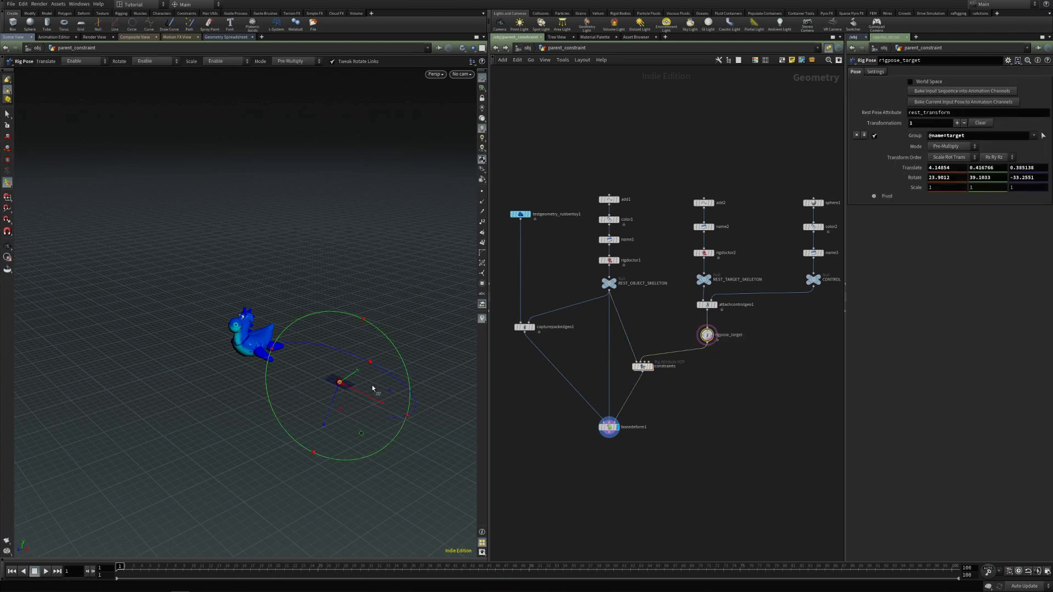
{"action": "left_click_drag", "start_coordinate": [340, 382], "coordinate": [362, 249]}
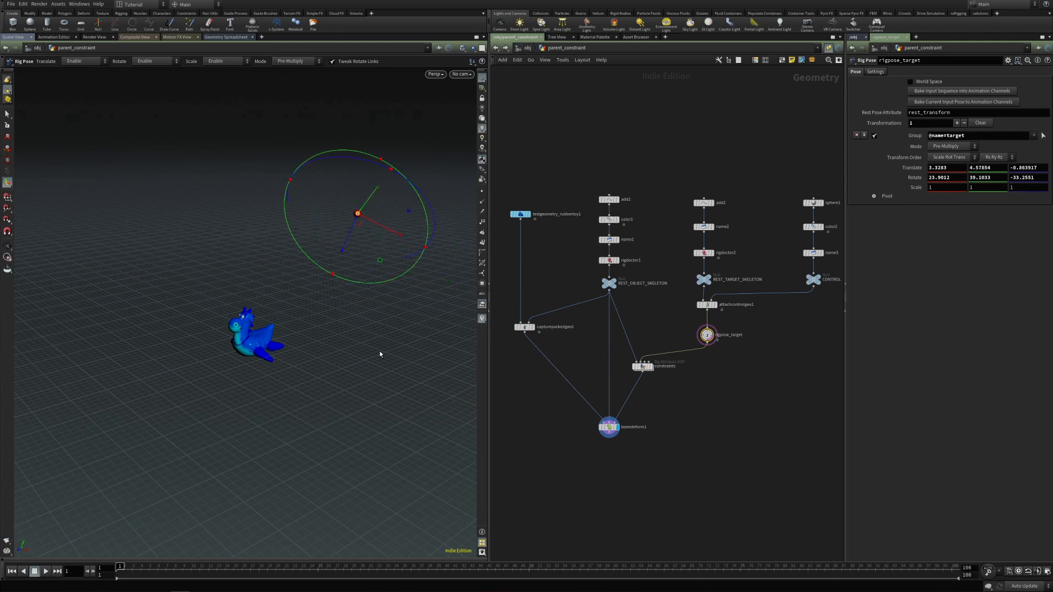
{"action": "left_click", "coordinate": [642, 366]}
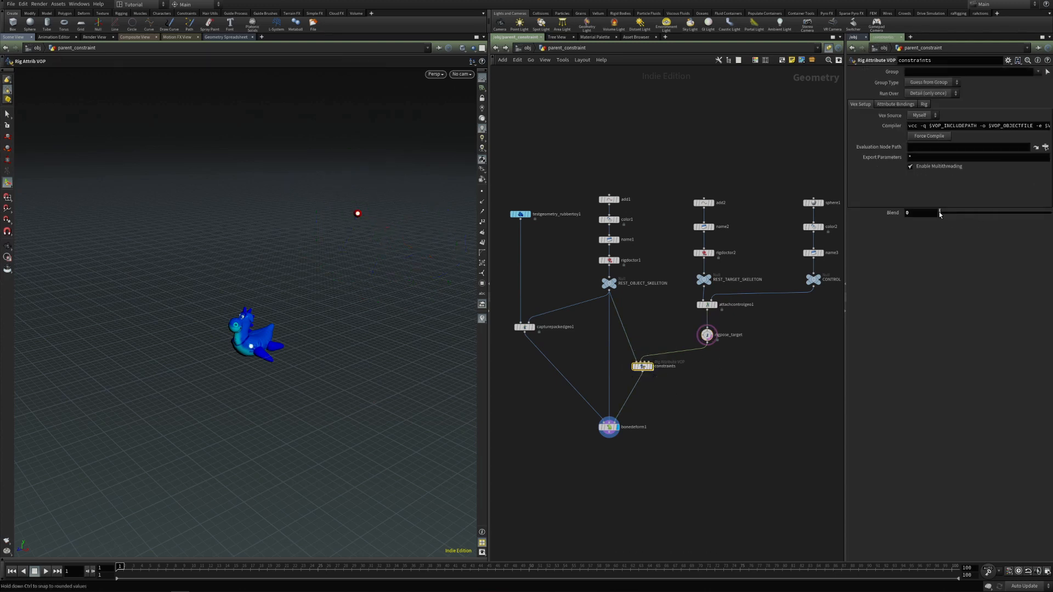
{"action": "left_click_drag", "start_coordinate": [941, 215], "coordinate": [867, 259]}
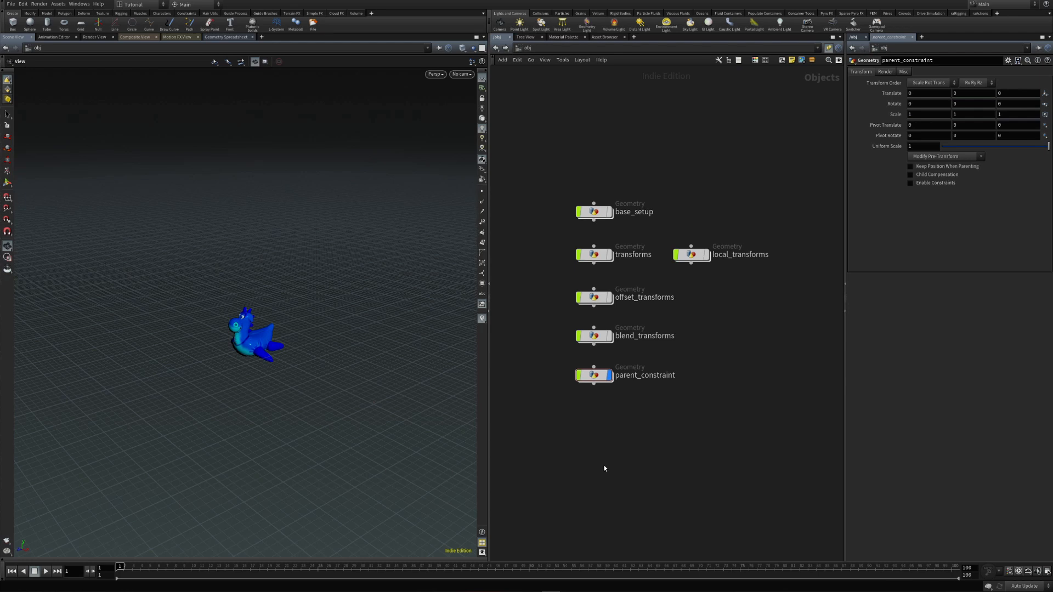
Duplicate the parent_constraint geometry node as reparent_constraint and hide the original
{"action": "mouse_move", "coordinate": [595, 379]}
{"action": "left_click_drag", "start_coordinate": [593, 378], "coordinate": [594, 410], "text": "alt"}
{"action": "double_click", "coordinate": [637, 412]}
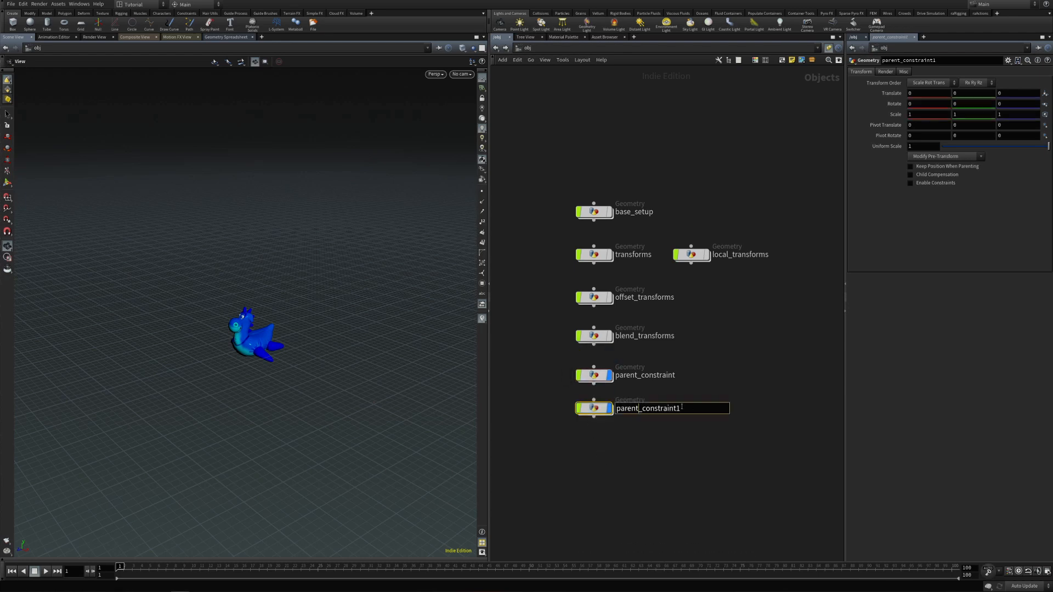
{"action": "type", "text": "re"}
{"action": "key", "text": "End"}
{"action": "key", "text": "BackSpace"}
{"action": "key", "text": "Return"}
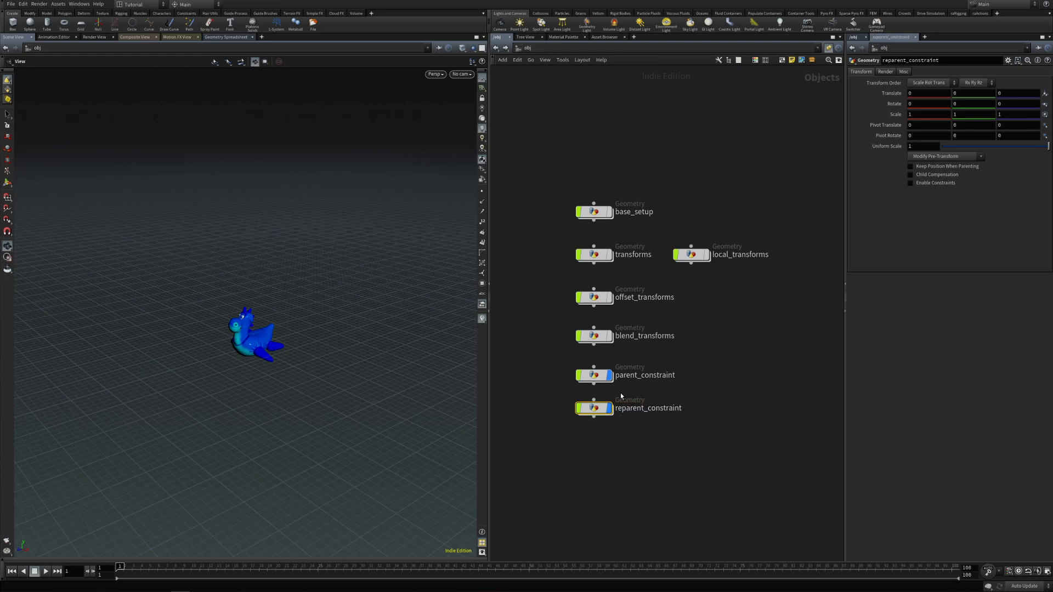
{"action": "left_click", "coordinate": [610, 375]}
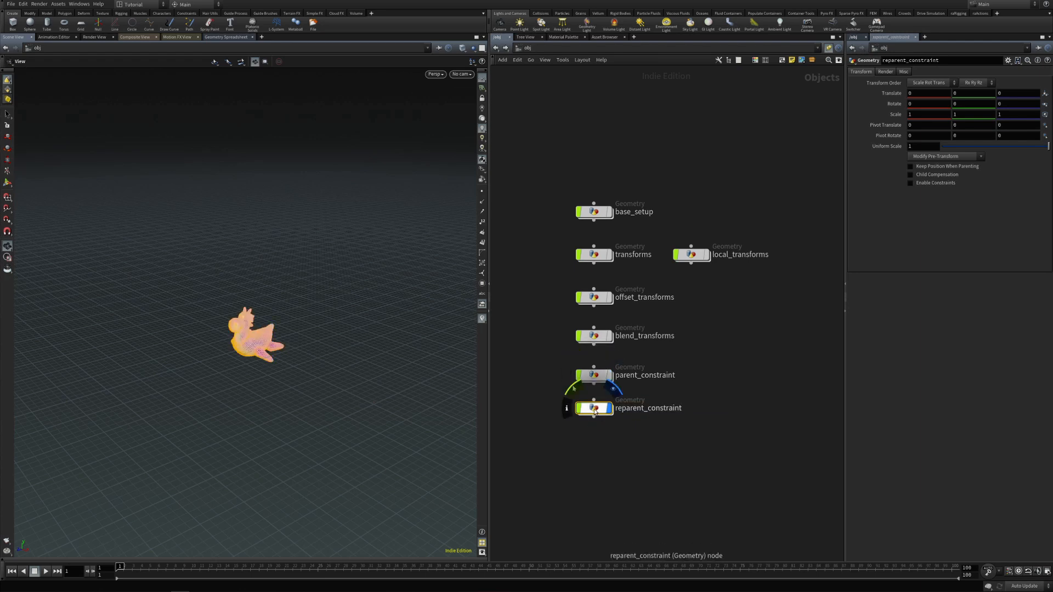
Inside reparent_constraint, add a second point to add1 with a negative Y position
{"action": "double_click", "coordinate": [594, 409]}
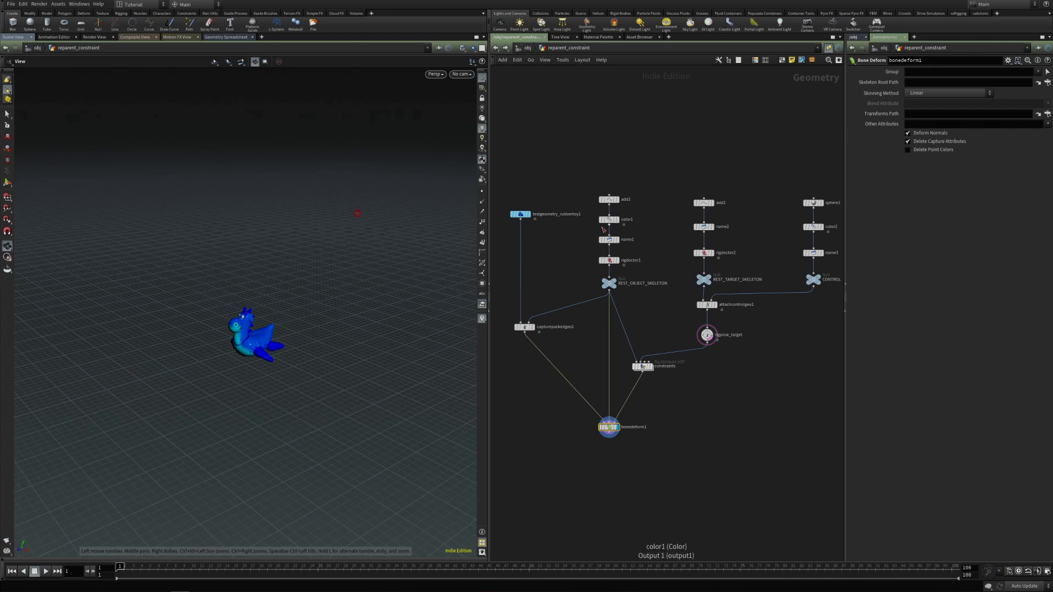
{"action": "scroll", "coordinate": [600, 227], "scroll_direction": "up", "scroll_amount": 2}
{"action": "left_click_drag", "start_coordinate": [613, 198], "coordinate": [614, 180]}
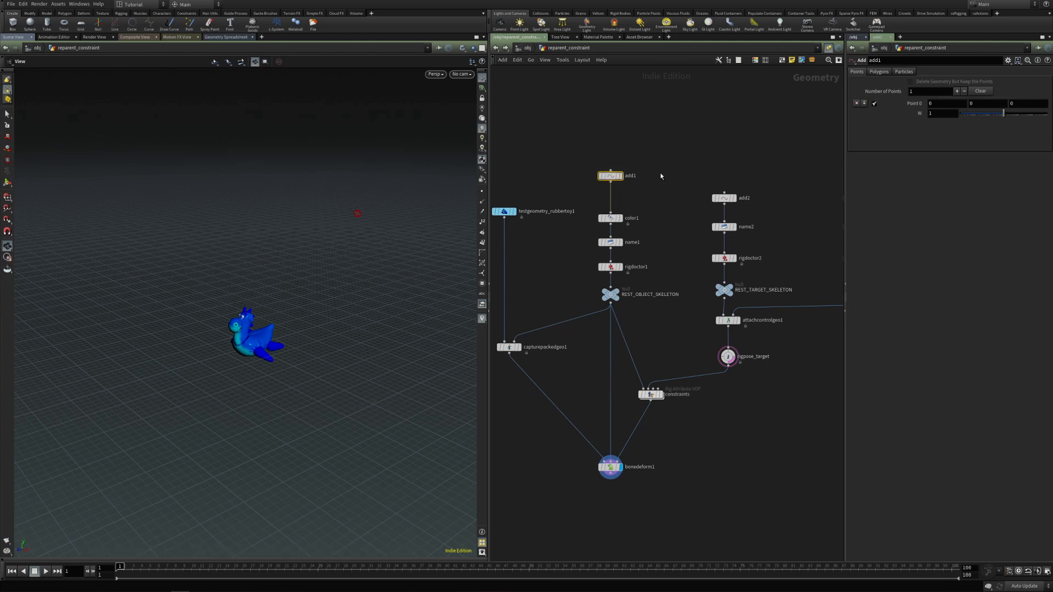
{"action": "left_click", "coordinate": [864, 104]}
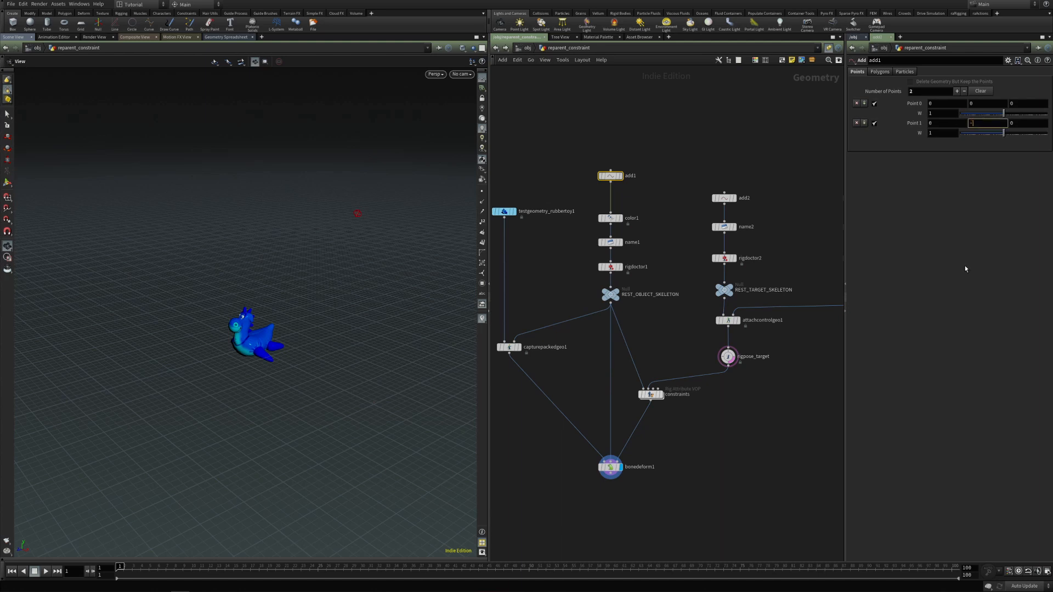
{"action": "key", "text": "Return"}
Add a naming entry in name1 that names point 1 object_parent, moving color1 and name1 up to make room
{"action": "left_click_drag", "start_coordinate": [613, 220], "coordinate": [612, 203]}
{"action": "left_click_drag", "start_coordinate": [614, 243], "coordinate": [614, 228]}
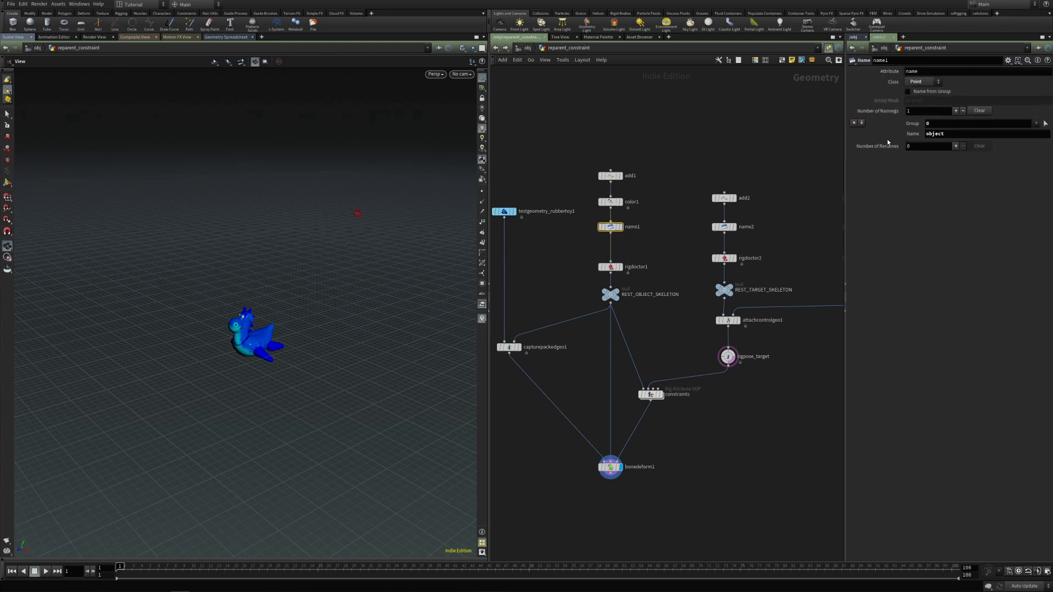
{"action": "left_click", "coordinate": [861, 123]}
{"action": "type", "text": "1"}
{"action": "left_click", "coordinate": [936, 135]}
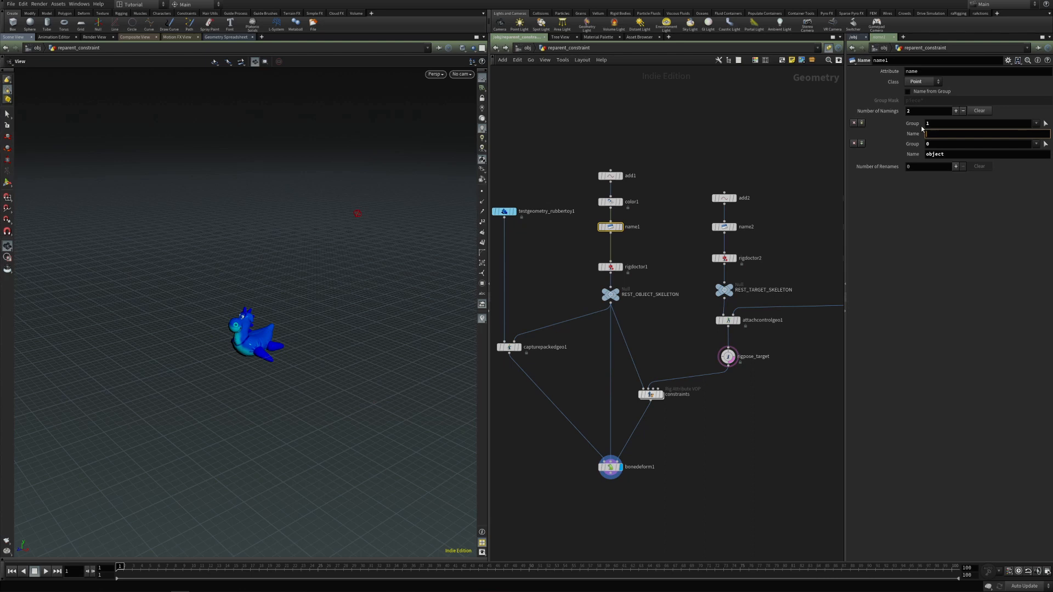
{"action": "type", "text": "object_parent"}
{"action": "key", "text": "Return"}
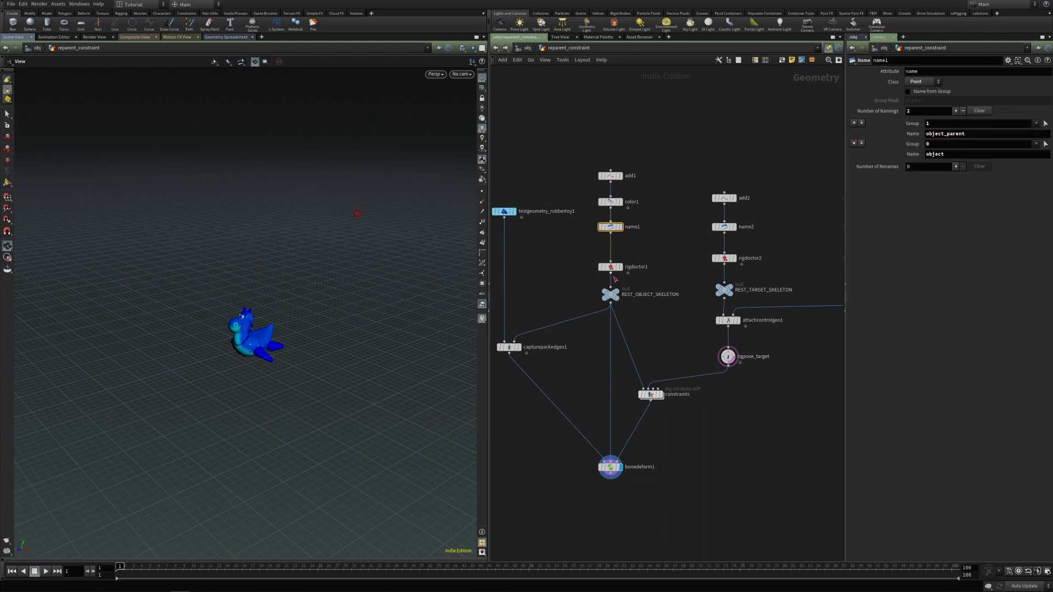
Insert a Reparent Joints node between name1 and rigdoctor1
{"action": "key", "text": "Tab"}
{"action": "type", "text": "repa"}
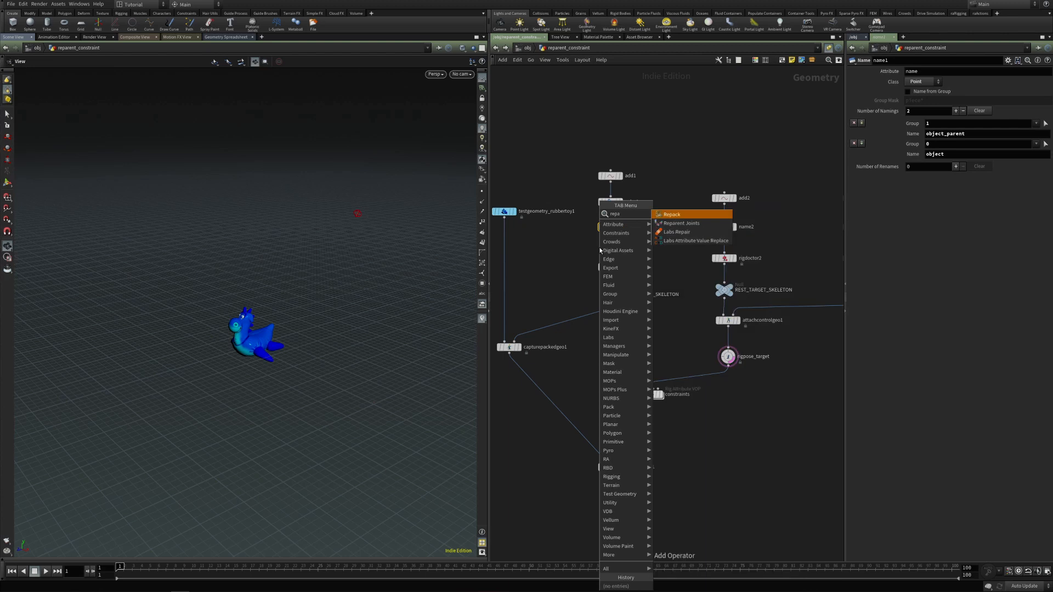
{"action": "key", "text": "Down"}
{"action": "key", "text": "Return"}
{"action": "left_click", "coordinate": [599, 248]}
{"action": "left_click_drag", "start_coordinate": [599, 250], "coordinate": [610, 251]}
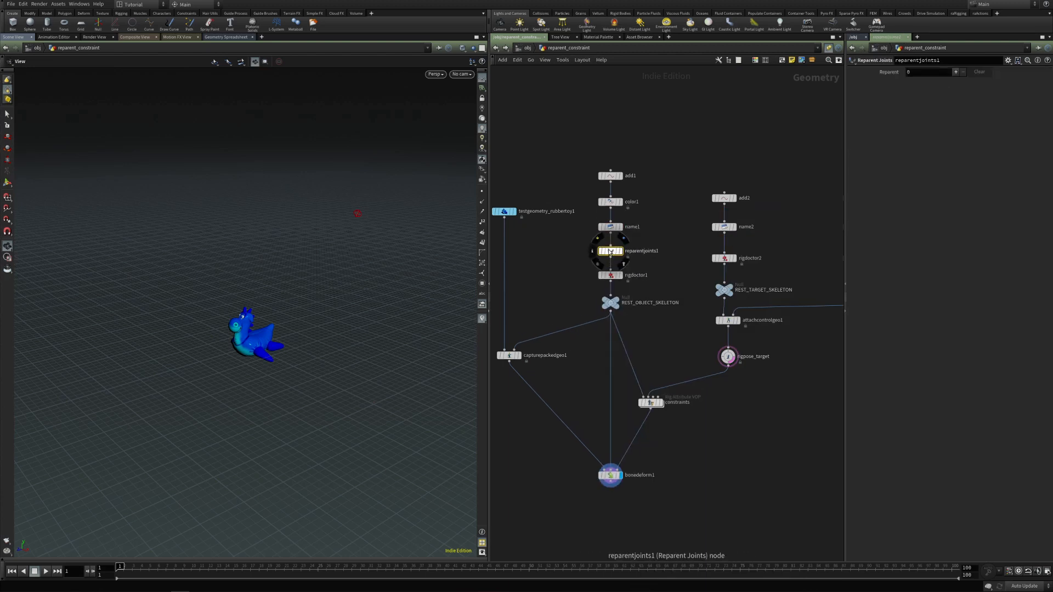
Parent the object joint to object_parent in reparentjoints1 and view the resulting skeleton at rigdoctor1
{"action": "left_click", "coordinate": [955, 71]}
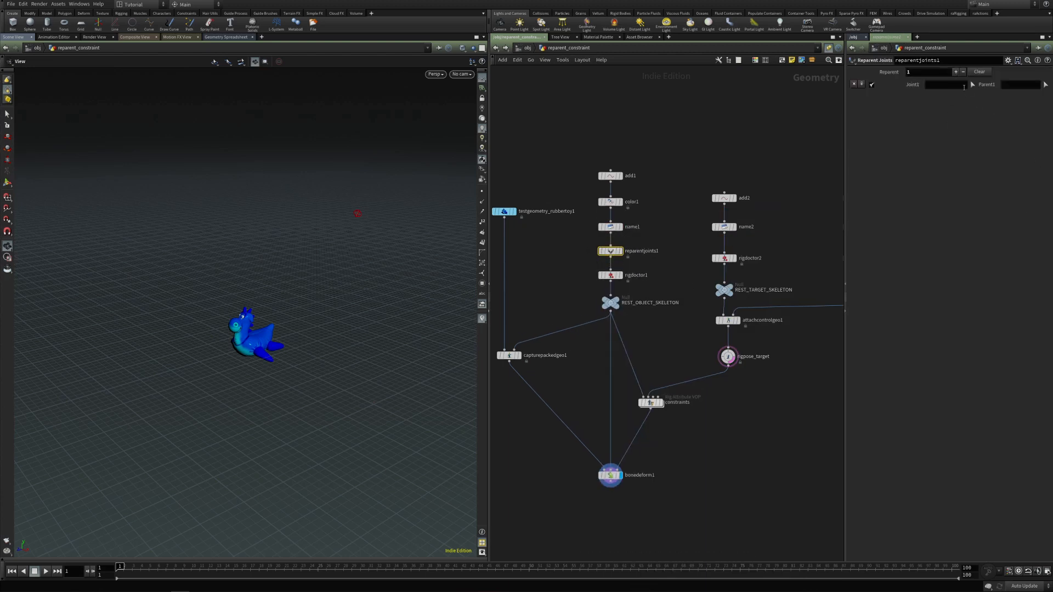
{"action": "left_click", "coordinate": [972, 85]}
{"action": "key", "text": "Return"}
{"action": "key", "text": "Return"}
{"action": "left_click", "coordinate": [610, 275]}
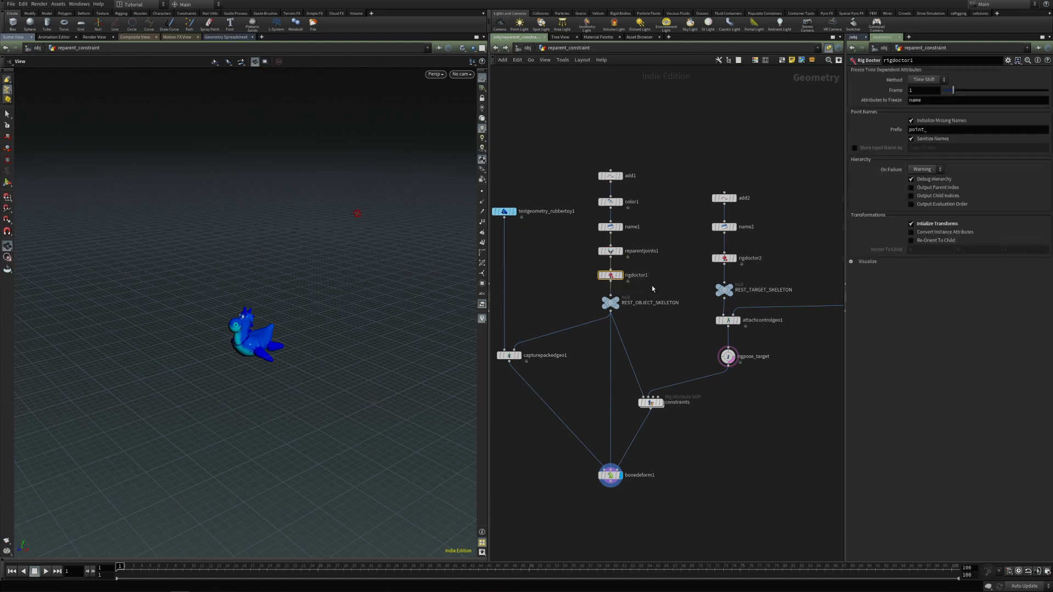
{"action": "key", "text": "Return"}
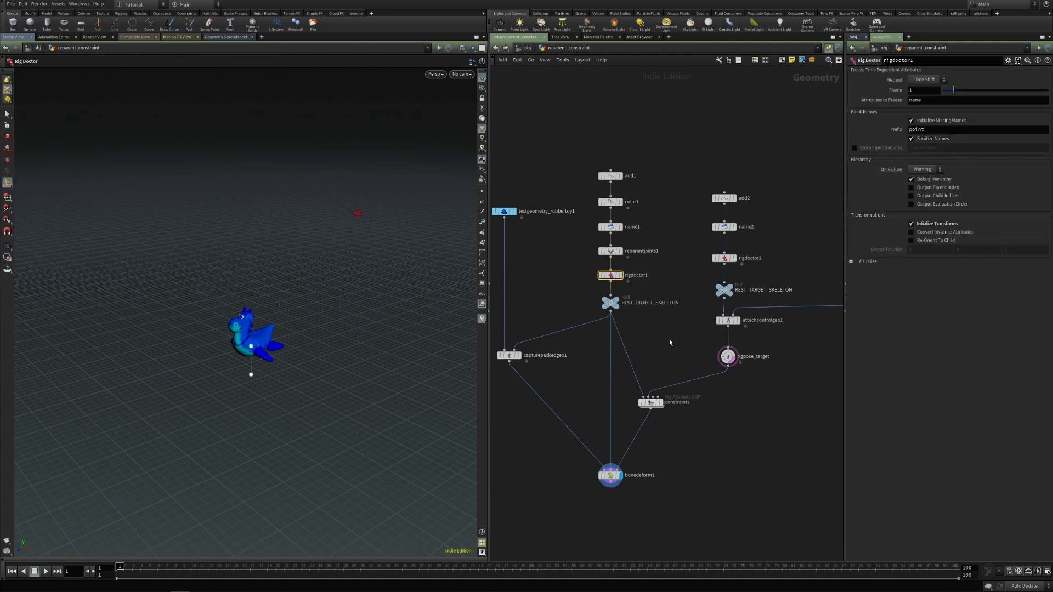
Insert a Rig Pose node between REST_OBJECT_SKELETON and constraints and display it
{"action": "key", "text": "Tab"}
{"action": "type", "text": "rig pose"}
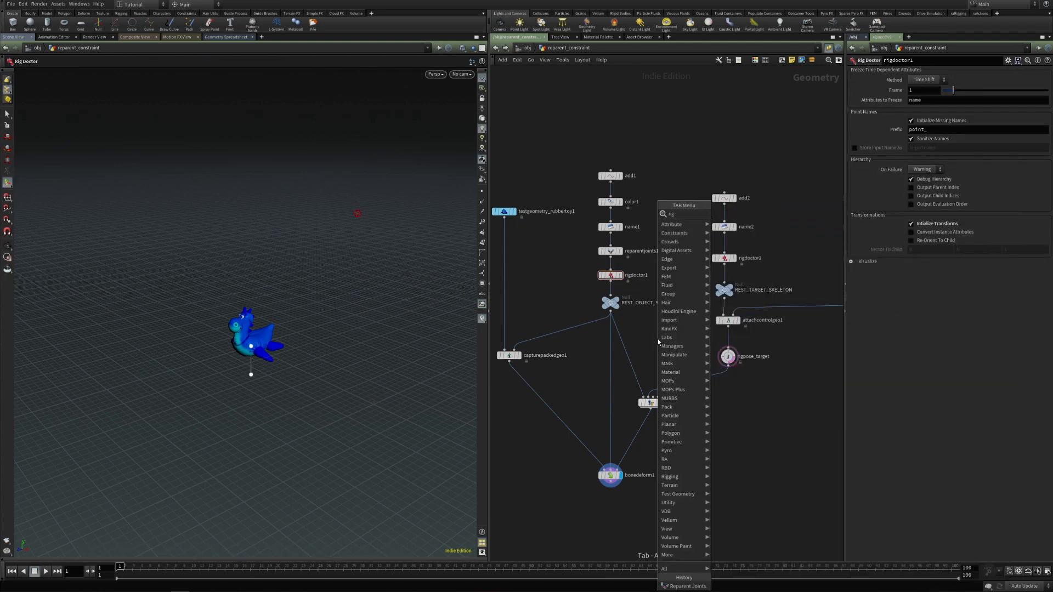
{"action": "key", "text": "Return"}
{"action": "left_click_drag", "start_coordinate": [657, 341], "coordinate": [630, 359]}
{"action": "left_click", "coordinate": [642, 344]}
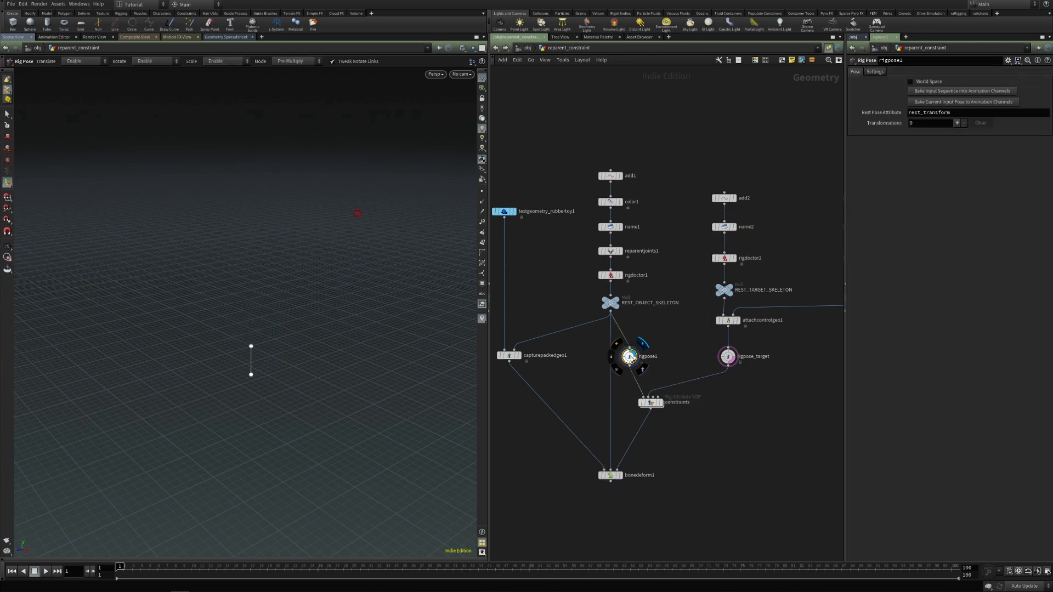
Add pose transformations for the object_parent and object joints in rigpose1
{"action": "left_click", "coordinate": [247, 378]}
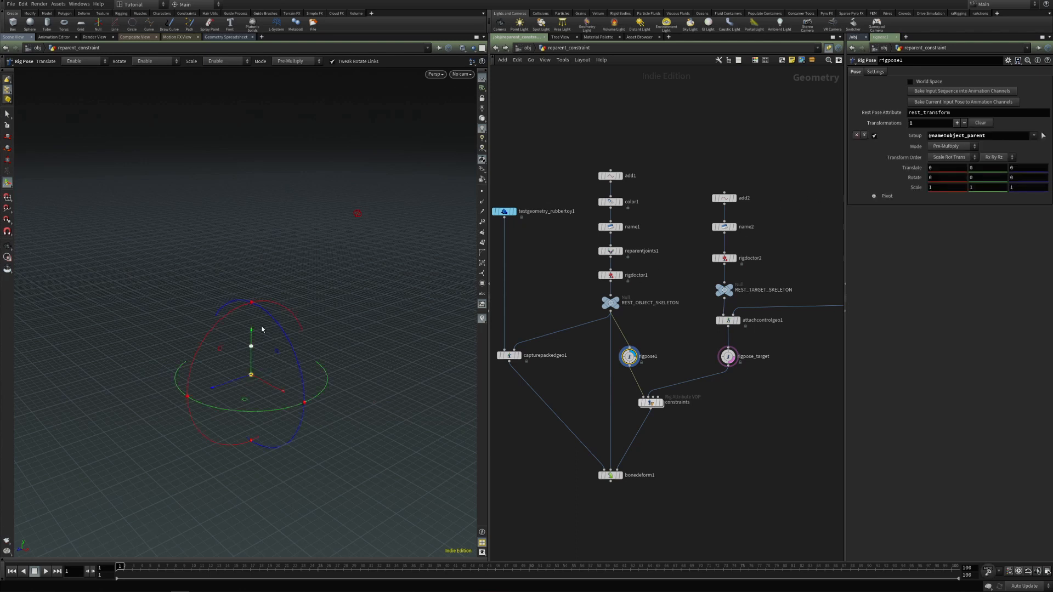
{"action": "left_click", "coordinate": [282, 355]}
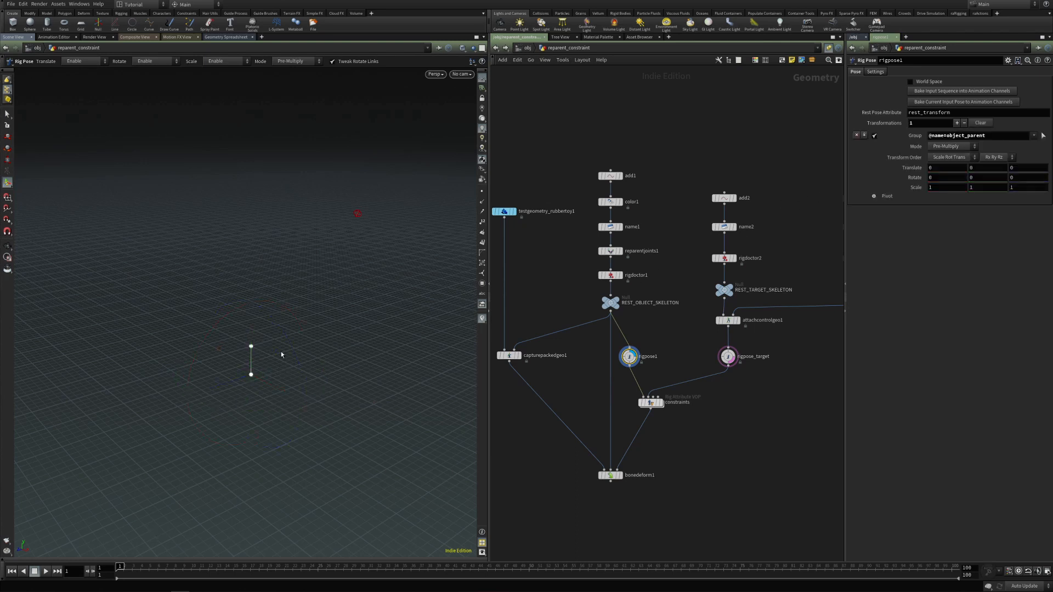
{"action": "left_click", "coordinate": [254, 349]}
{"action": "left_click", "coordinate": [263, 399]}
{"action": "left_click", "coordinate": [252, 376]}
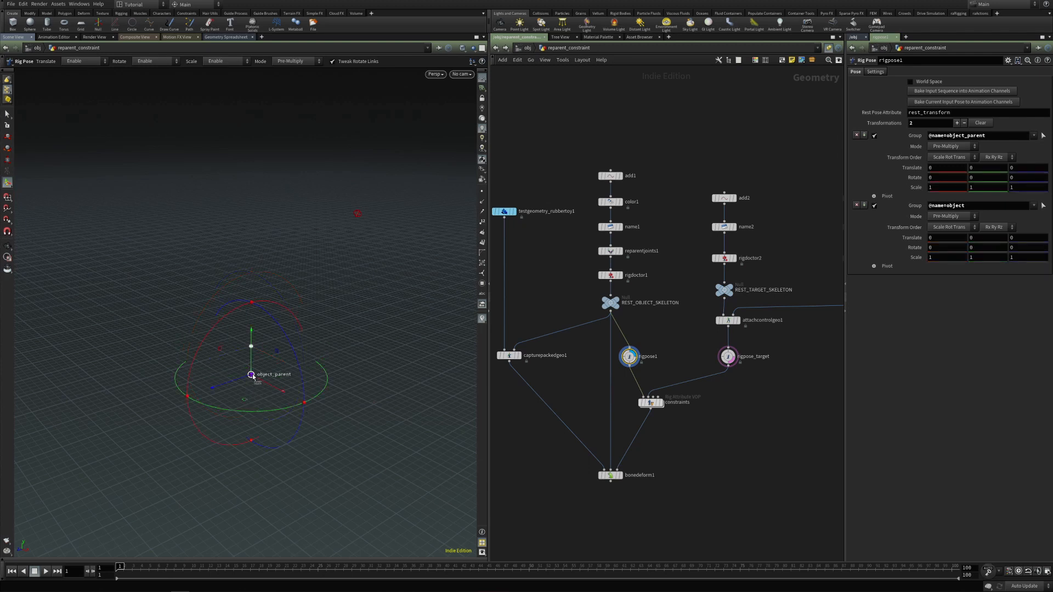
Keyframe translate, rotate and scale of both object_parent and object at frame 1
{"action": "left_click_drag", "start_coordinate": [253, 377], "coordinate": [247, 402], "text": "alt"}
{"action": "middle_click_drag", "start_coordinate": [246, 354], "coordinate": [199, 378], "text": "alt"}
{"action": "left_click_drag", "start_coordinate": [199, 378], "coordinate": [218, 364], "text": "alt"}
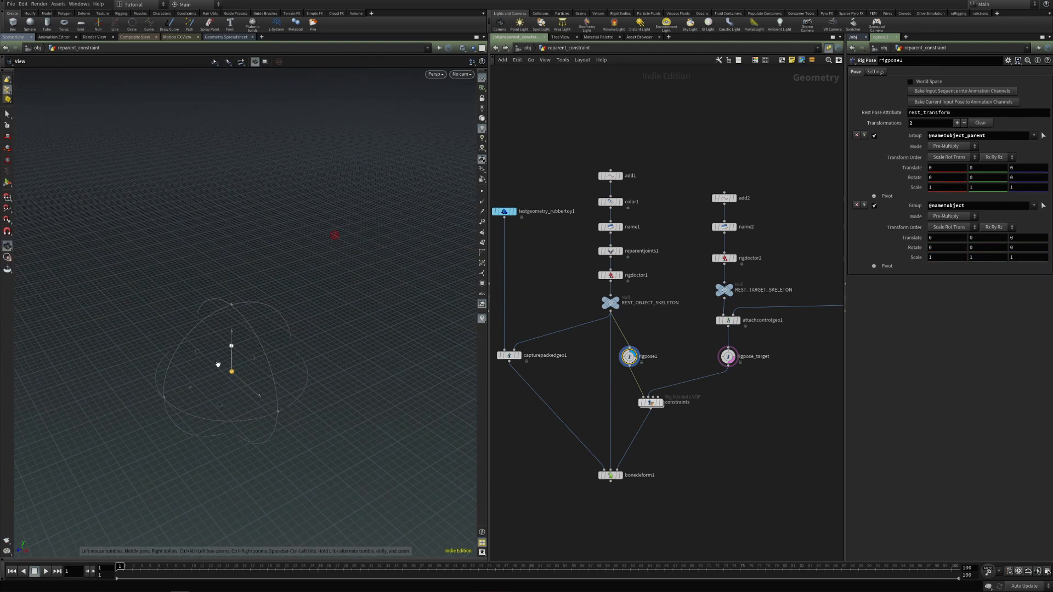
{"action": "key", "text": "Return"}
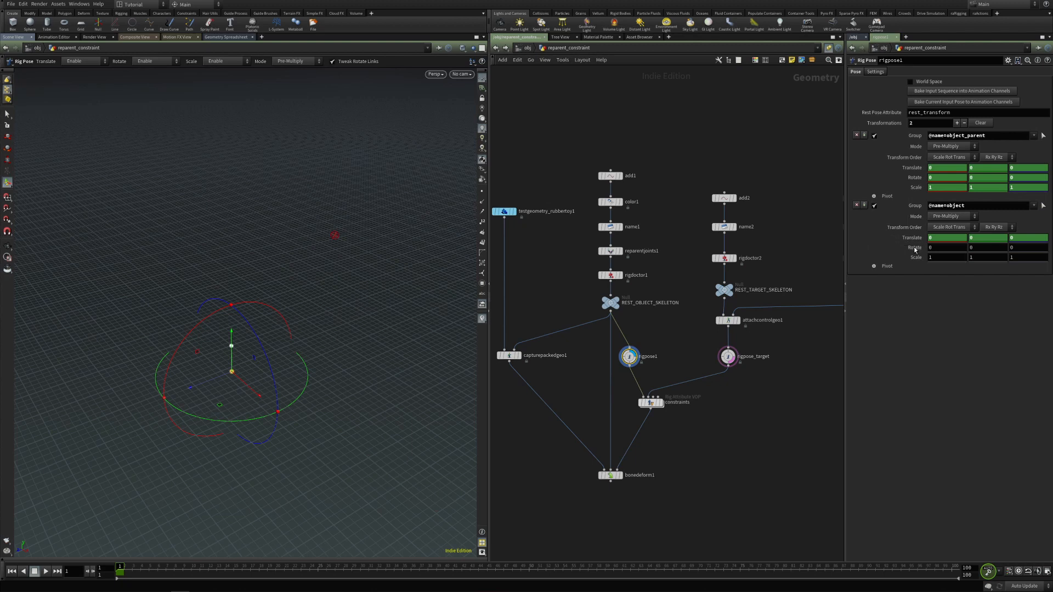
{"action": "left_click", "coordinate": [914, 250], "text": "alt"}
{"action": "left_click", "coordinate": [916, 258], "text": "alt"}
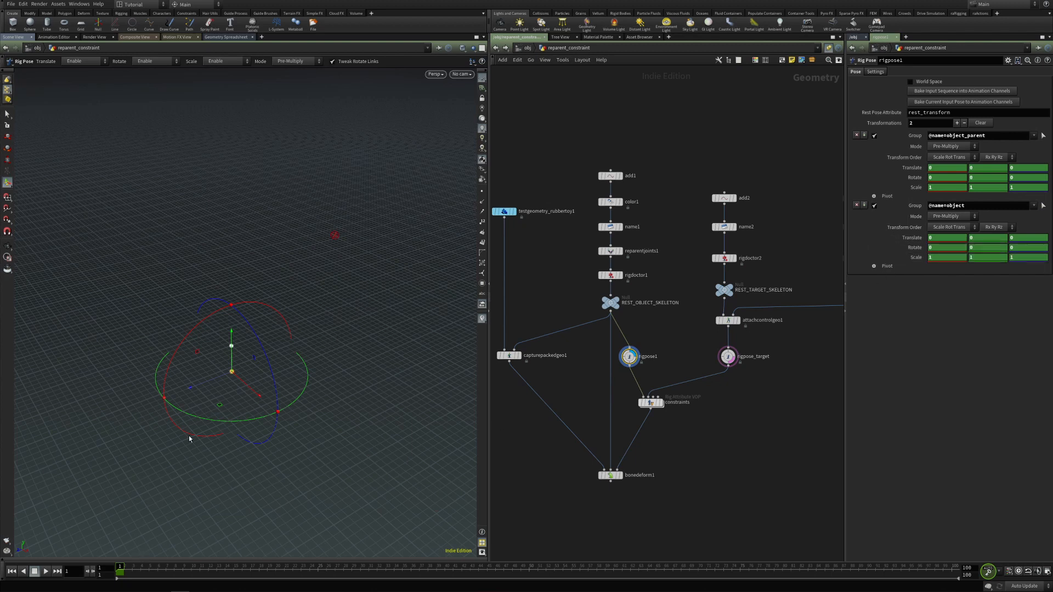
At frame 100, move and rotate the object skeleton's joints away from their starting pose
{"action": "left_click_drag", "start_coordinate": [829, 567], "coordinate": [955, 567]}
{"action": "left_click_drag", "start_coordinate": [226, 371], "coordinate": [347, 338]}
{"action": "left_click", "coordinate": [419, 388]}
{"action": "left_click", "coordinate": [336, 321]}
{"action": "left_click_drag", "start_coordinate": [315, 306], "coordinate": [387, 276]}
{"action": "left_click_drag", "start_coordinate": [363, 359], "coordinate": [373, 368]}
Bypass the constraints node, display bonedeform1 and scrub the timeline to check the toy's animation, returning to frame 1
{"action": "left_click", "coordinate": [641, 403]}
{"action": "left_click", "coordinate": [620, 476]}
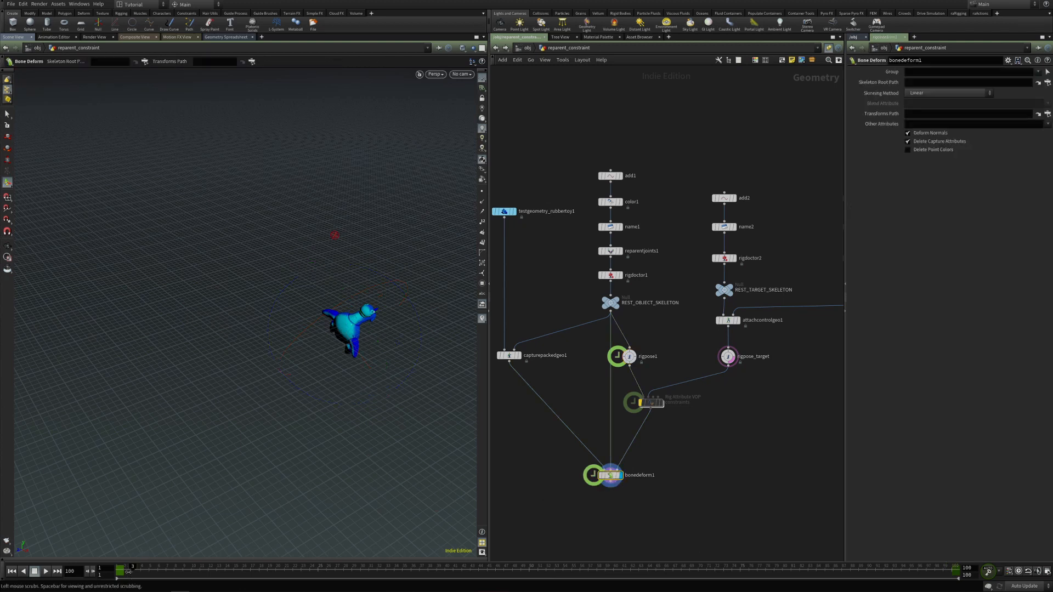
{"action": "left_click_drag", "start_coordinate": [467, 543], "coordinate": [278, 537]}
{"action": "mouse_move", "coordinate": [639, 406]}
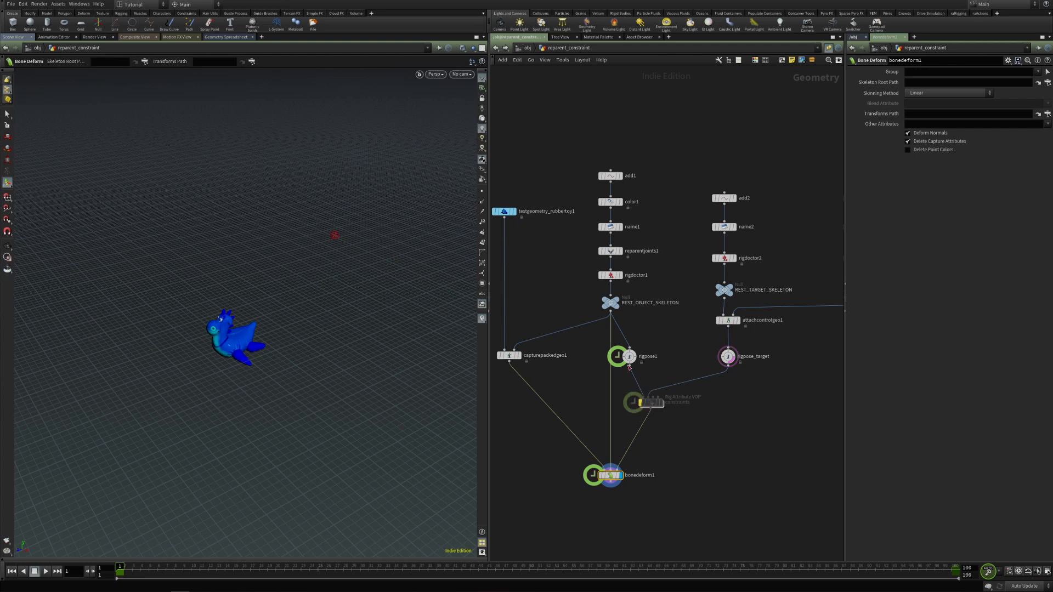
Rename rigpose1 as rigpose_object and re-enable the constraints node
{"action": "double_click", "coordinate": [648, 356]}
{"action": "type", "text": "rigpose_object"}
{"action": "key", "text": "Return"}
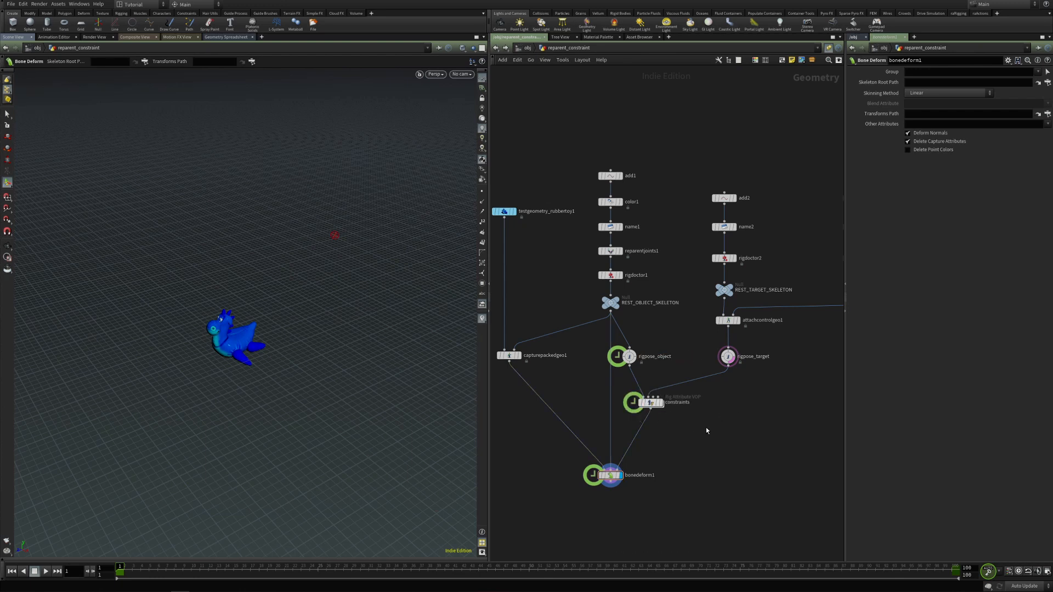
Move add2 up and add a second point to it at 0, -1, 0
{"action": "left_click_drag", "start_coordinate": [726, 201], "coordinate": [726, 183]}
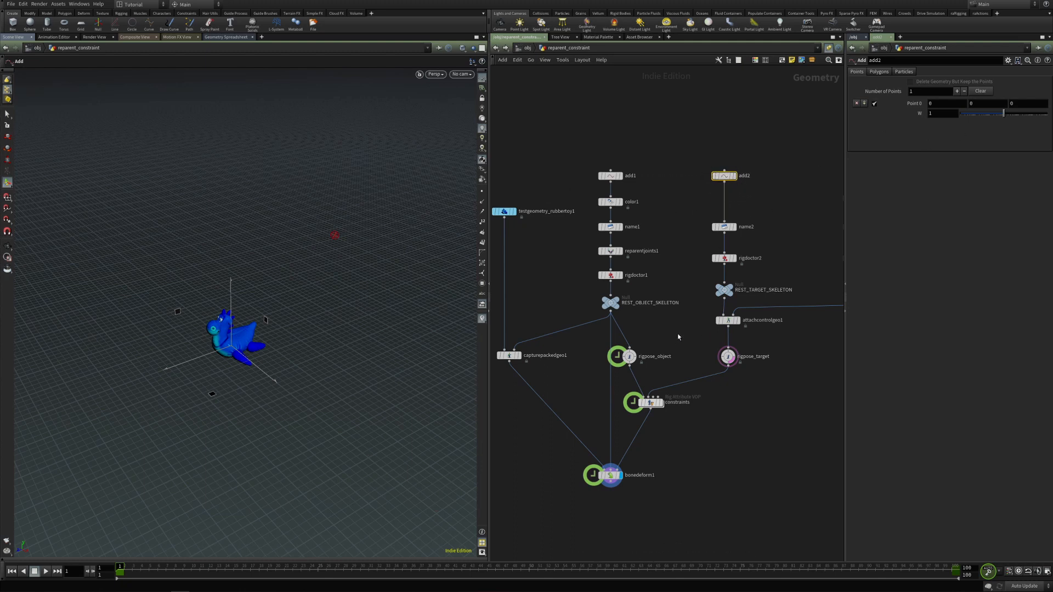
{"action": "left_click_drag", "start_coordinate": [697, 342], "coordinate": [783, 386]}
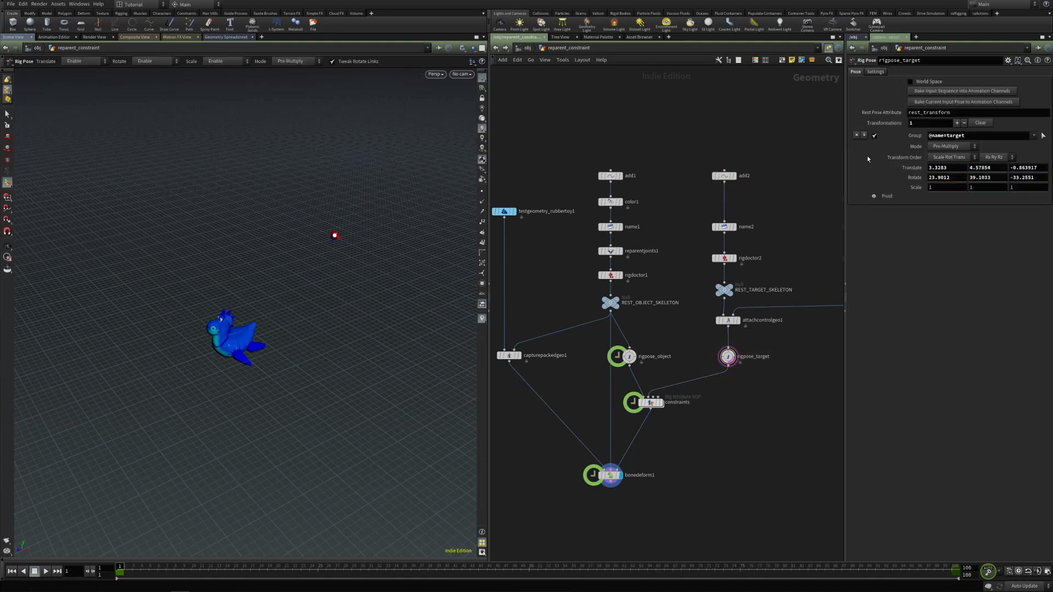
{"action": "left_click_drag", "start_coordinate": [698, 160], "coordinate": [778, 200]}
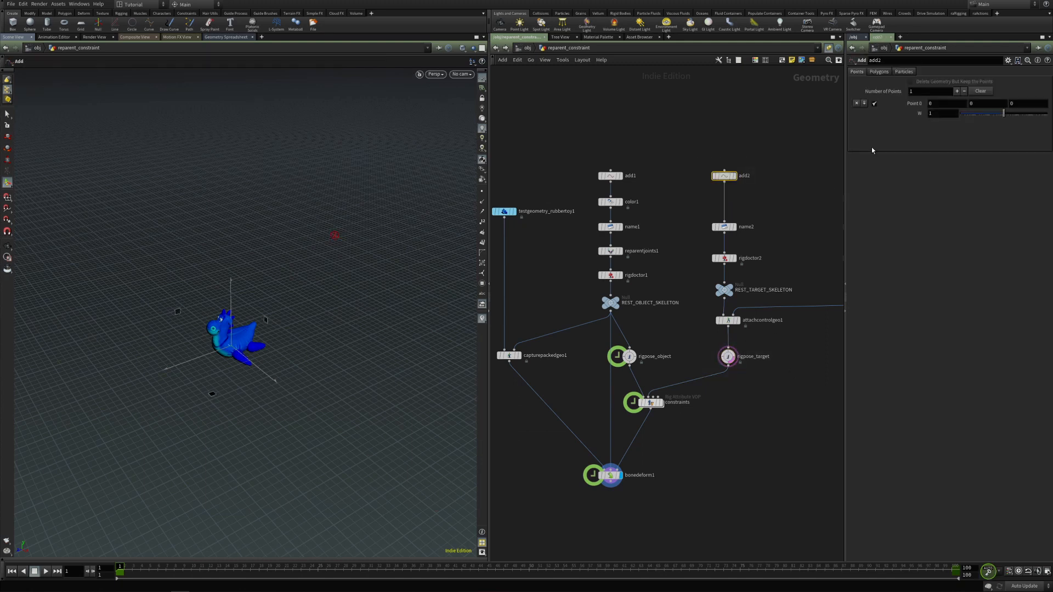
{"action": "left_click", "coordinate": [864, 103]}
{"action": "left_click", "coordinate": [874, 103]}
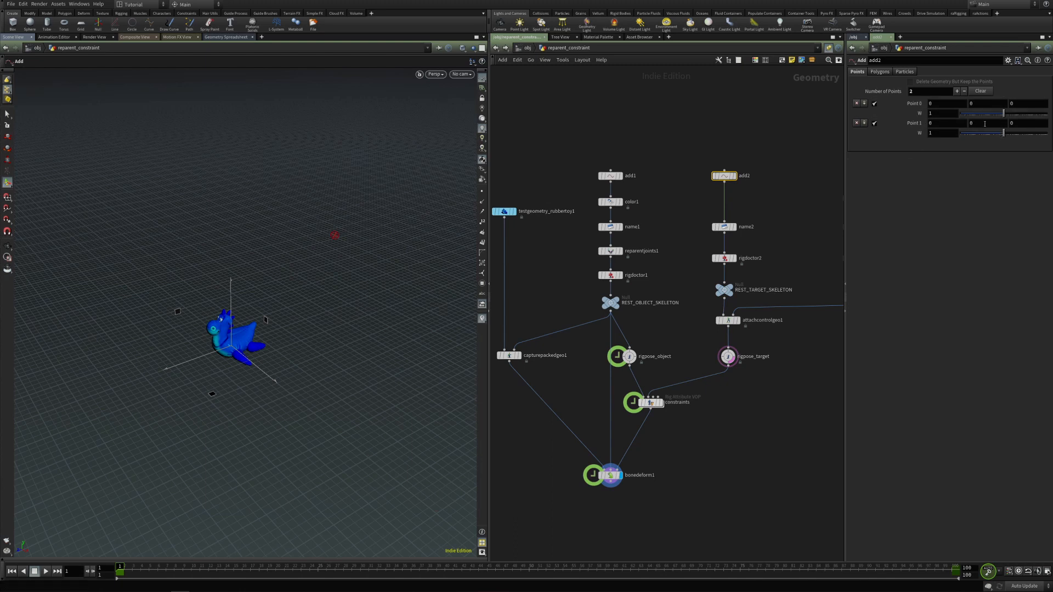
{"action": "double_click", "coordinate": [979, 123]}
{"action": "type", "text": "-1"}
{"action": "key", "text": "Return"}
Add a naming entry in name2 that names point 1 target_parent, and move the node up toward add2
{"action": "left_click_drag", "start_coordinate": [680, 215], "coordinate": [765, 247]}
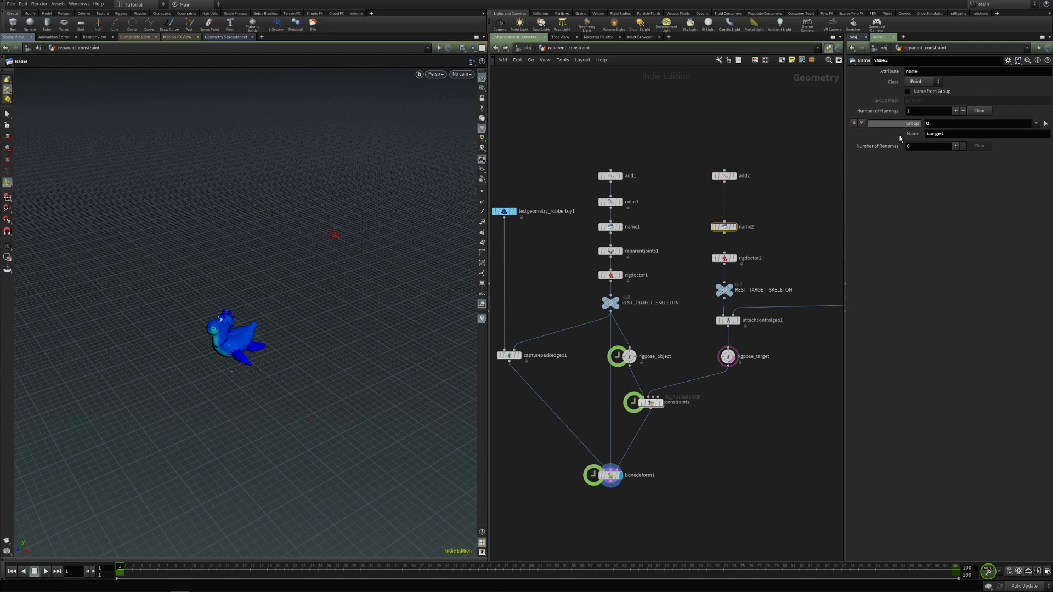
{"action": "left_click", "coordinate": [942, 124]}
{"action": "type", "text": "1"}
{"action": "left_click", "coordinate": [945, 134]}
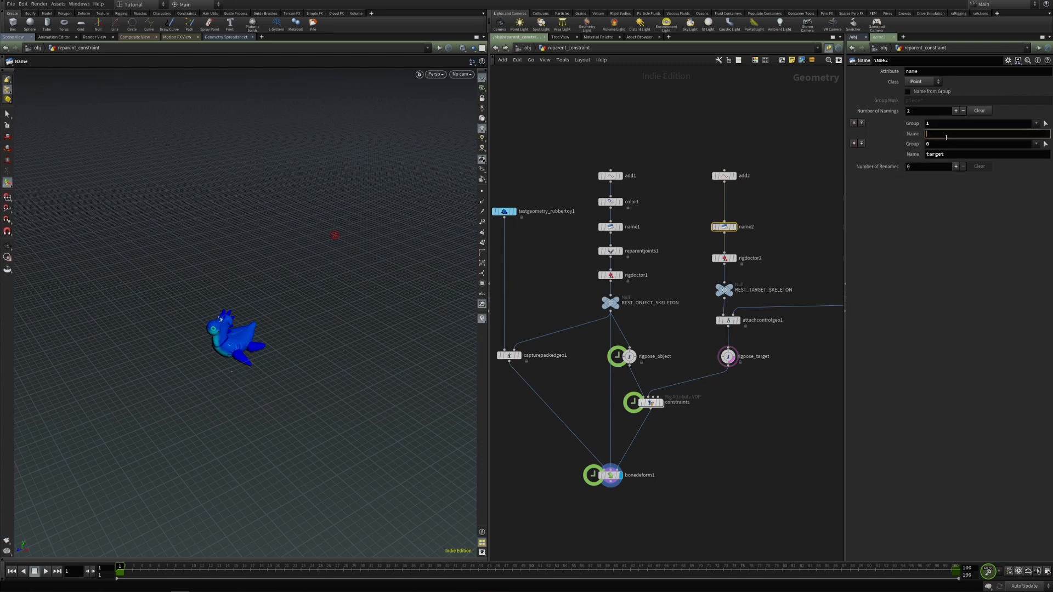
{"action": "type", "text": "tarnget_parent"}
{"action": "key", "text": "Return"}
{"action": "left_click_drag", "start_coordinate": [725, 226], "coordinate": [725, 207]}
Insert a Reparent Joints node between name2 and rigdoctor2
{"action": "key", "text": "Tab"}
{"action": "type", "text": "reparent"}
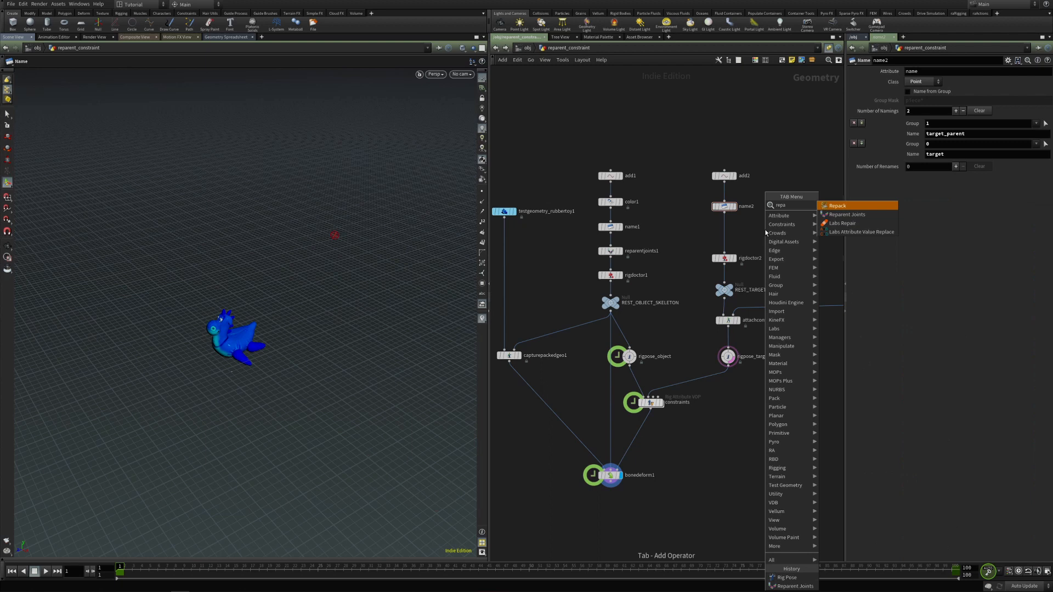
{"action": "key", "text": "Return"}
{"action": "left_click", "coordinate": [766, 232]}
{"action": "left_click_drag", "start_coordinate": [766, 232], "coordinate": [725, 233]}
Parent the target joint to target_parent in reparentjoints2, and select rigpose_target to inspect its pose
{"action": "left_click", "coordinate": [954, 72]}
{"action": "left_click", "coordinate": [973, 85]}
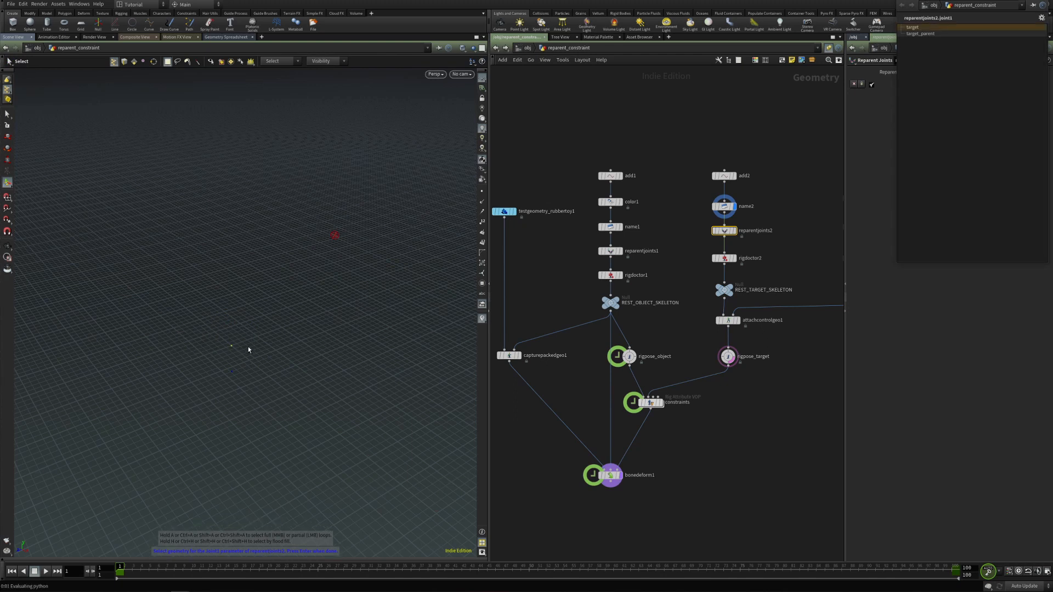
{"action": "key", "text": "Return"}
{"action": "left_click", "coordinate": [1045, 85]}
{"action": "left_click_drag", "start_coordinate": [205, 364], "coordinate": [285, 388]}
{"action": "key", "text": "Return"}
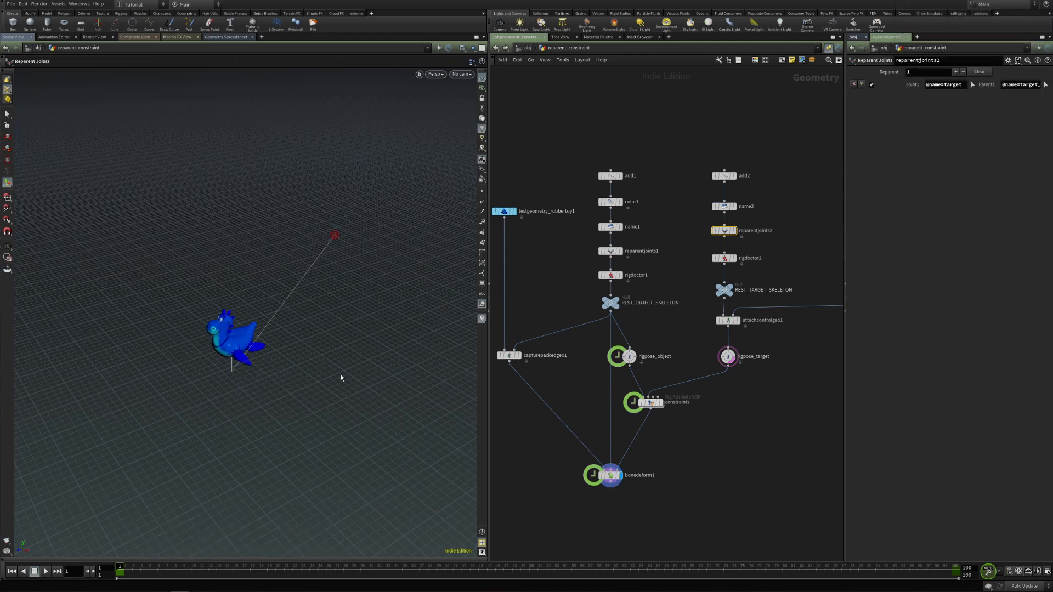
{"action": "left_click", "coordinate": [727, 355]}
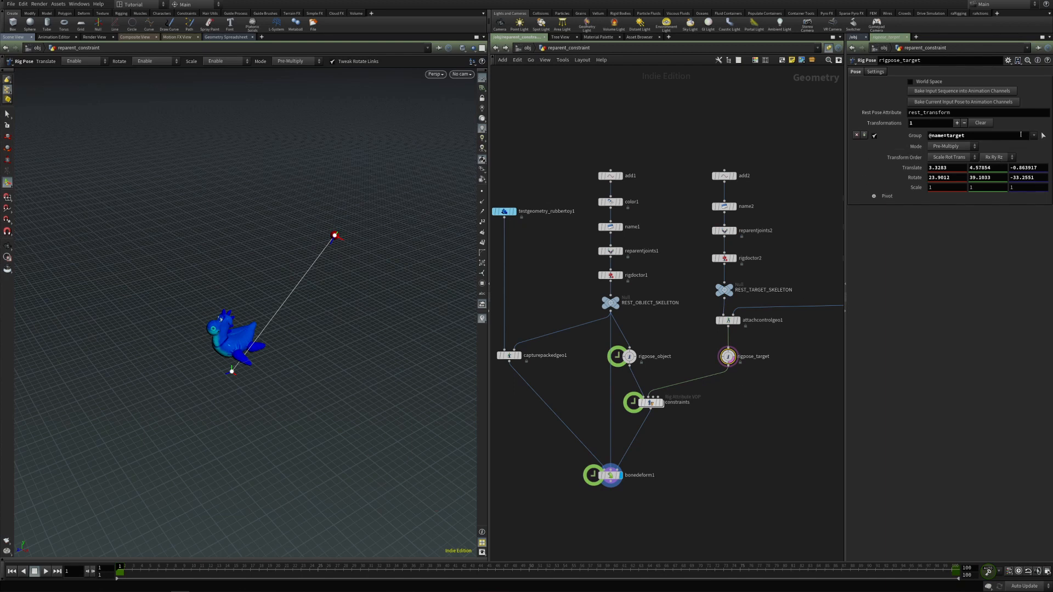
Clear the transformations in rigpose_target and add new entries for the target_parent and target joints
{"action": "left_click", "coordinate": [981, 123]}
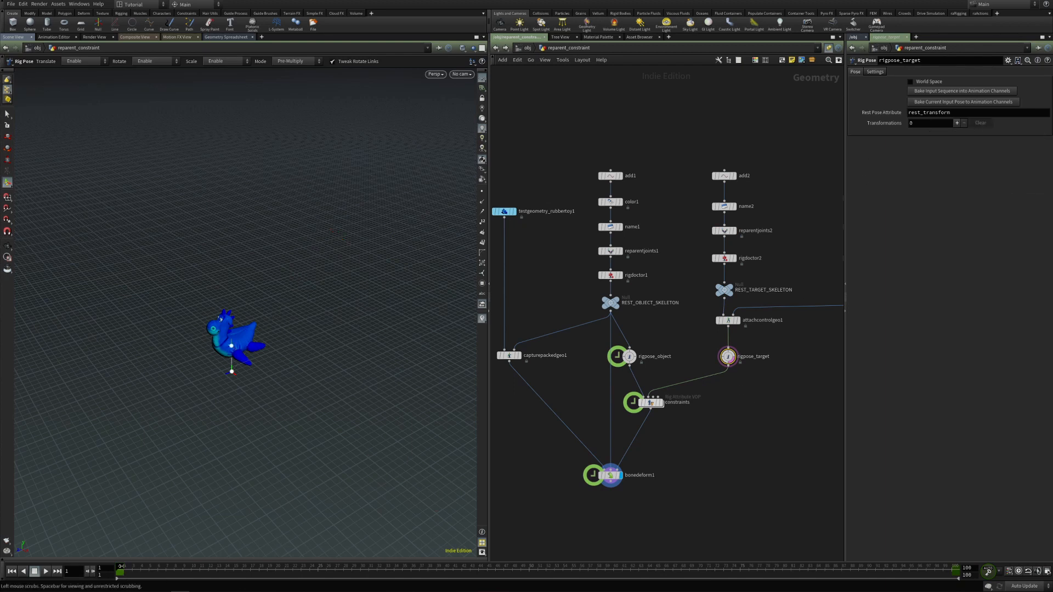
{"action": "left_click", "coordinate": [231, 366]}
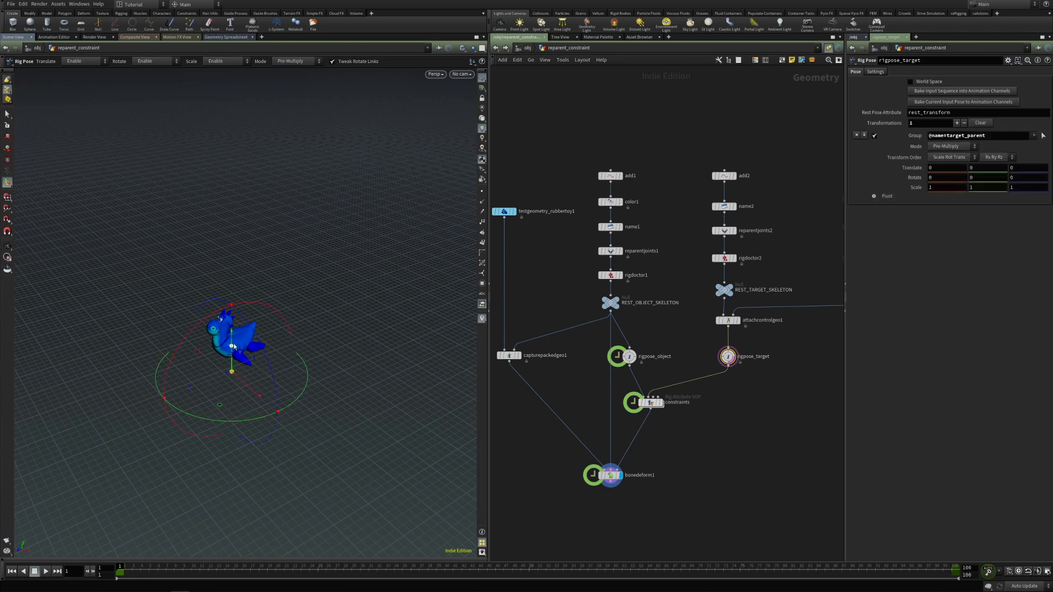
{"action": "left_click", "coordinate": [228, 364]}
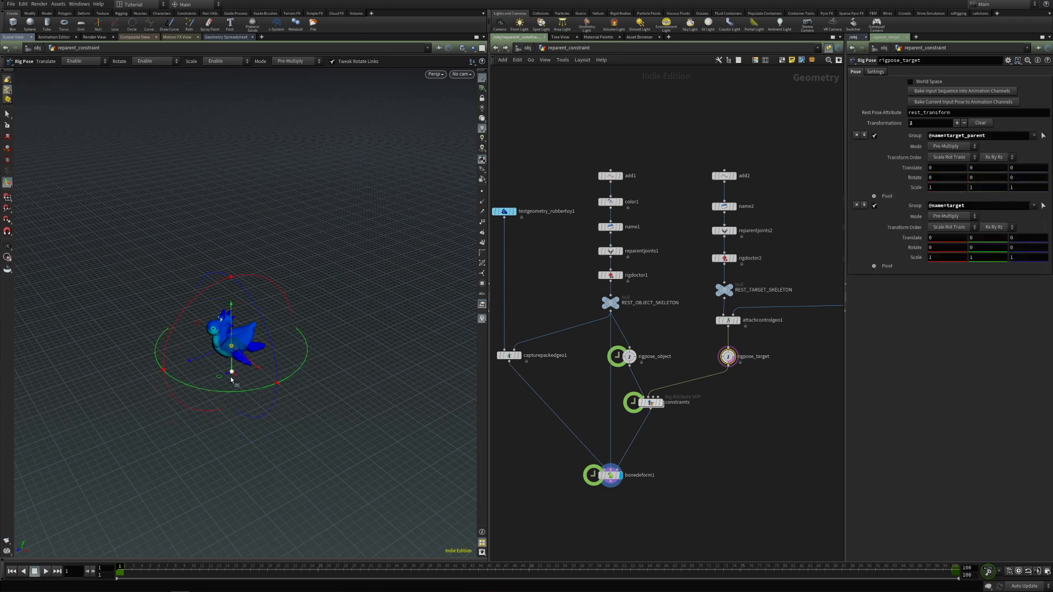
{"action": "left_click", "coordinate": [230, 372]}
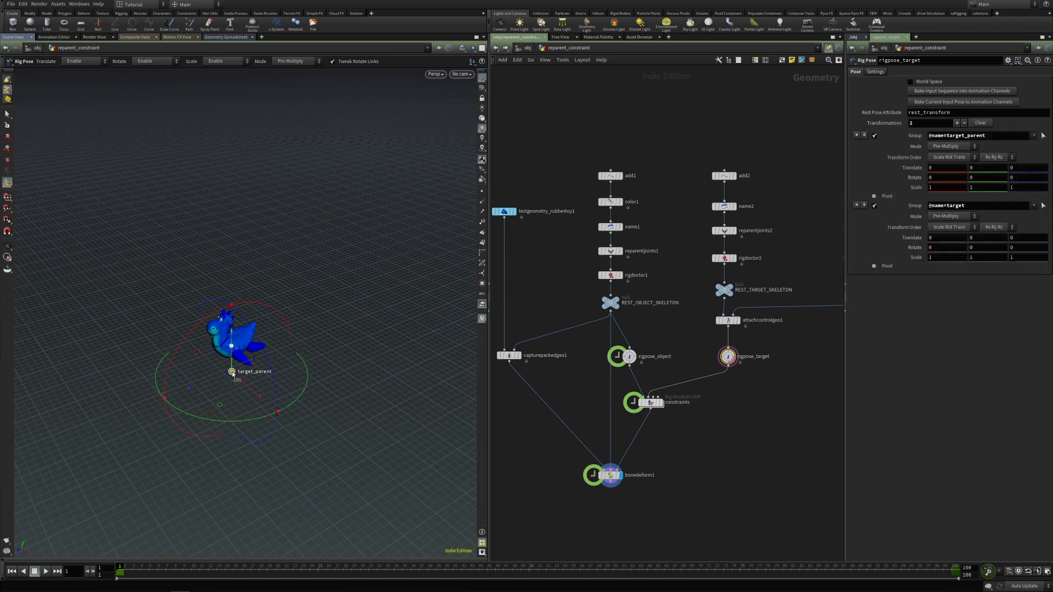
Move target_parent about 1.33 in Z, rotate it about 15.3, 4.2, 1.2, and compare the timeline's last and first frames
{"action": "left_click_drag", "start_coordinate": [219, 378], "coordinate": [174, 375]}
{"action": "left_click_drag", "start_coordinate": [162, 339], "coordinate": [168, 365]}
{"action": "left_click_drag", "start_coordinate": [231, 439], "coordinate": [235, 435]}
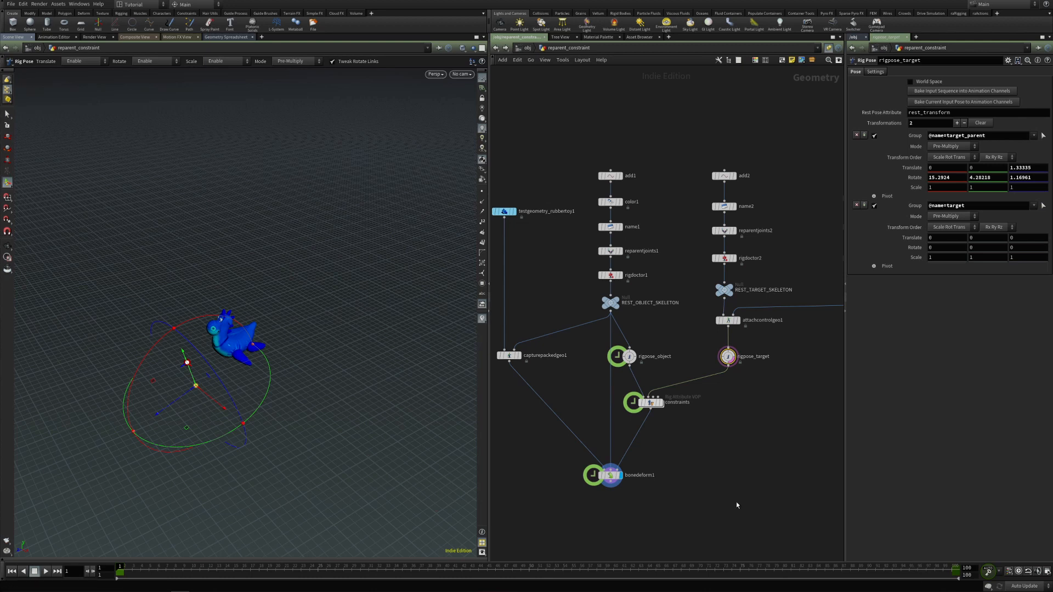
{"action": "left_click", "coordinate": [953, 568]}
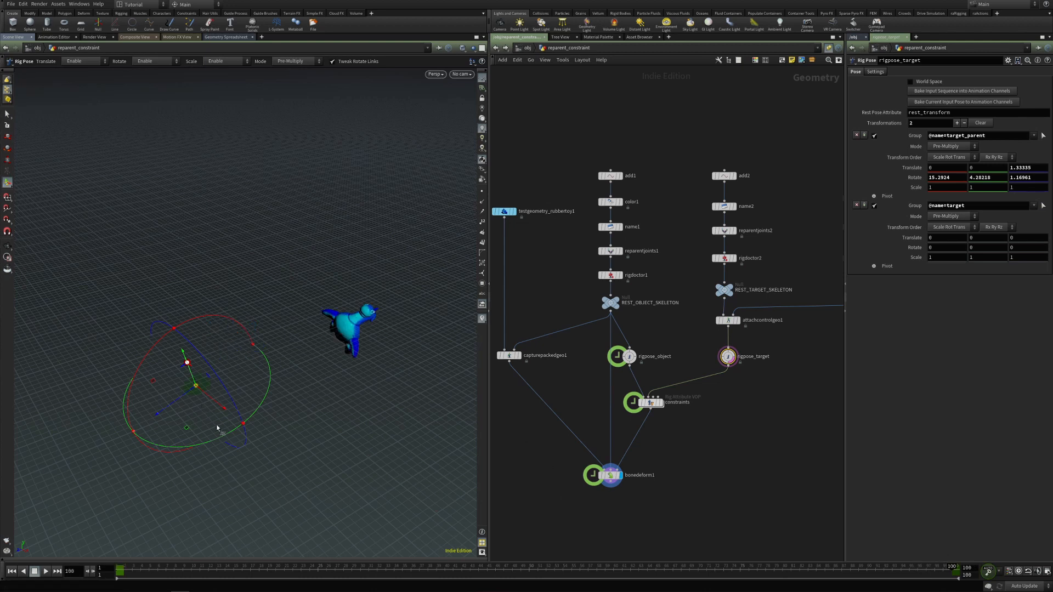
{"action": "left_click", "coordinate": [118, 568]}
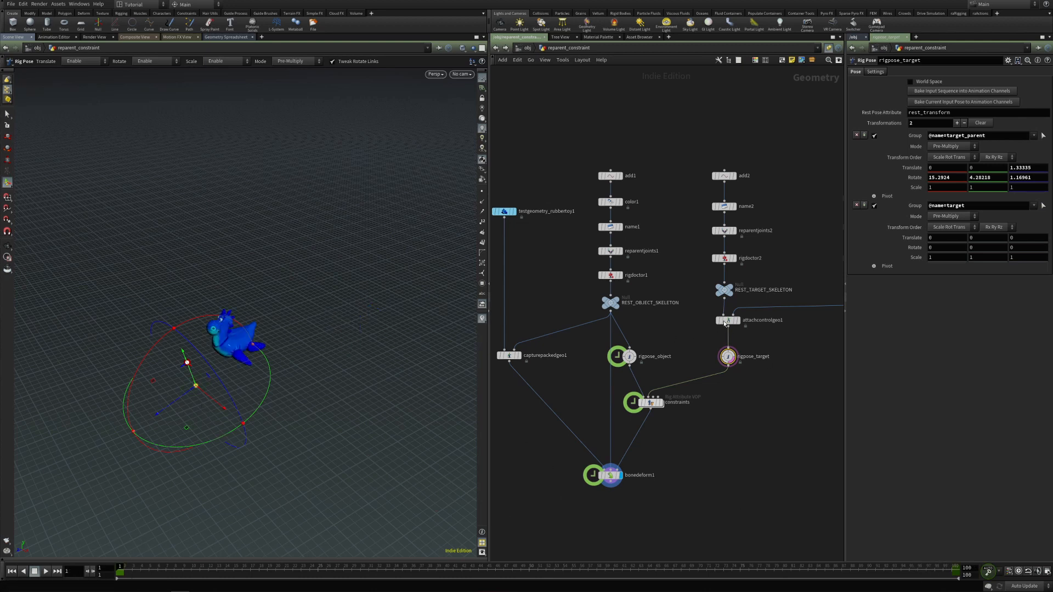
Inspect attachcontrolgeo1's controls and duplicate the color and name nodes of the red sphere control as a second branch from sphere1
{"action": "scroll", "coordinate": [695, 341], "scroll_direction": "down", "scroll_amount": 3}
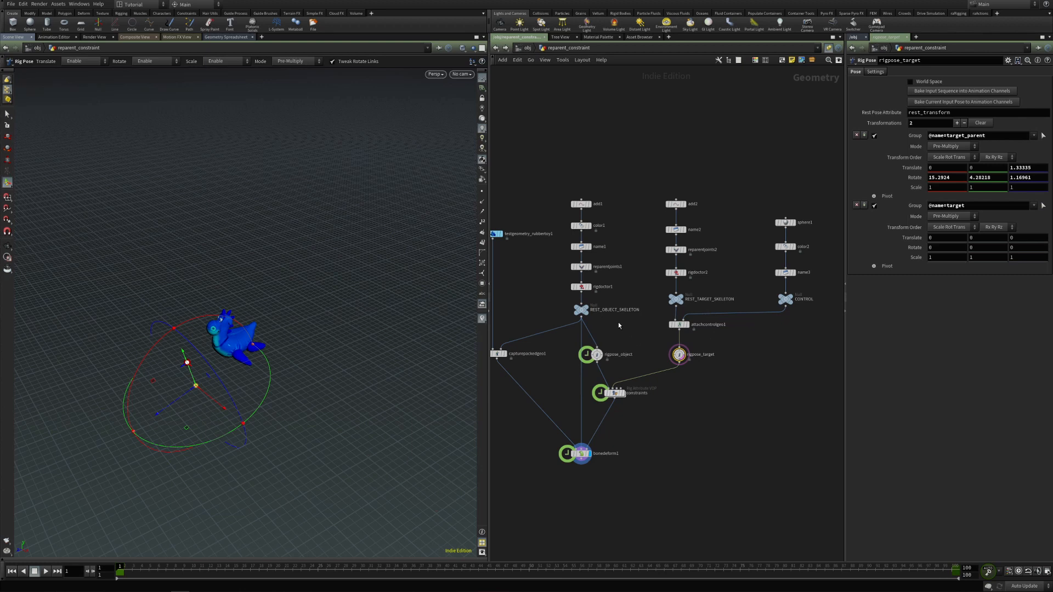
{"action": "left_click", "coordinate": [679, 324]}
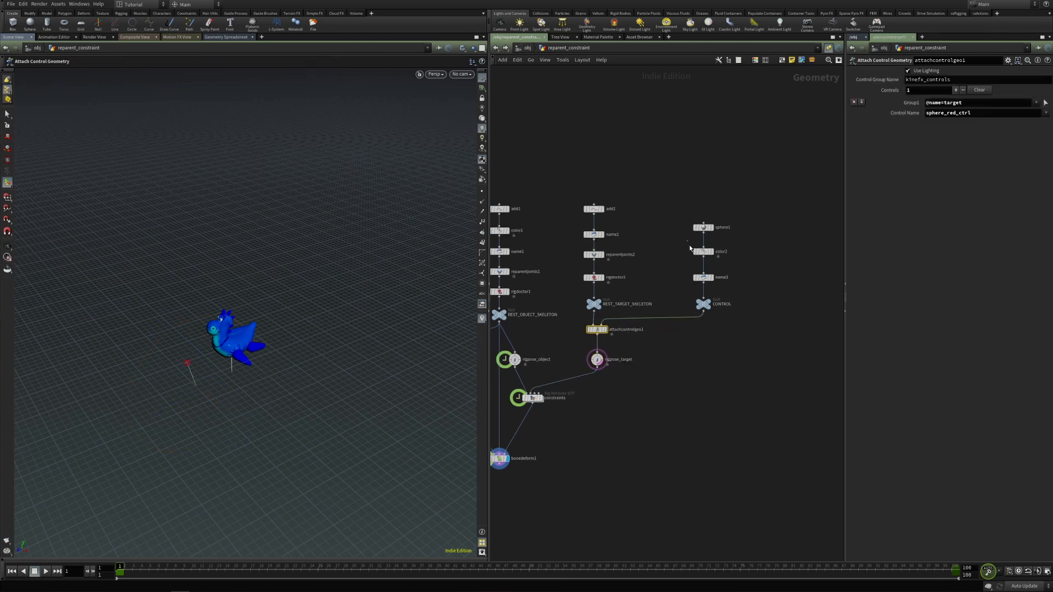
{"action": "left_click_drag", "start_coordinate": [690, 248], "coordinate": [746, 296]}
{"action": "key", "text": "ctrl+c"}
{"action": "key", "text": "ctrl+v"}
{"action": "left_click", "coordinate": [808, 310]}
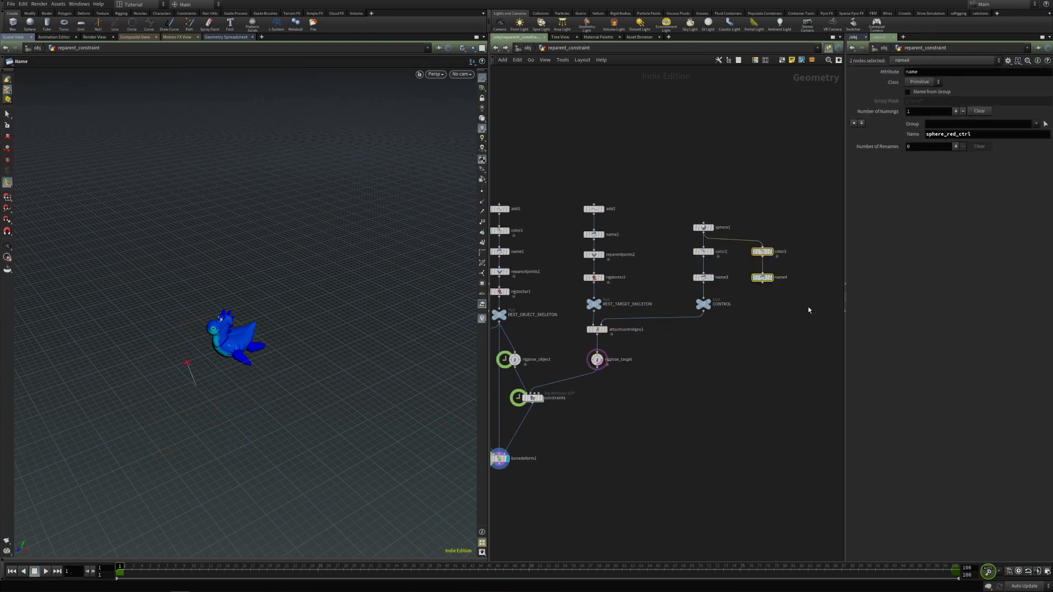
Change the duplicated color3 node to green, 0, 0.9, 0, and display name4
{"action": "left_click", "coordinate": [761, 251]}
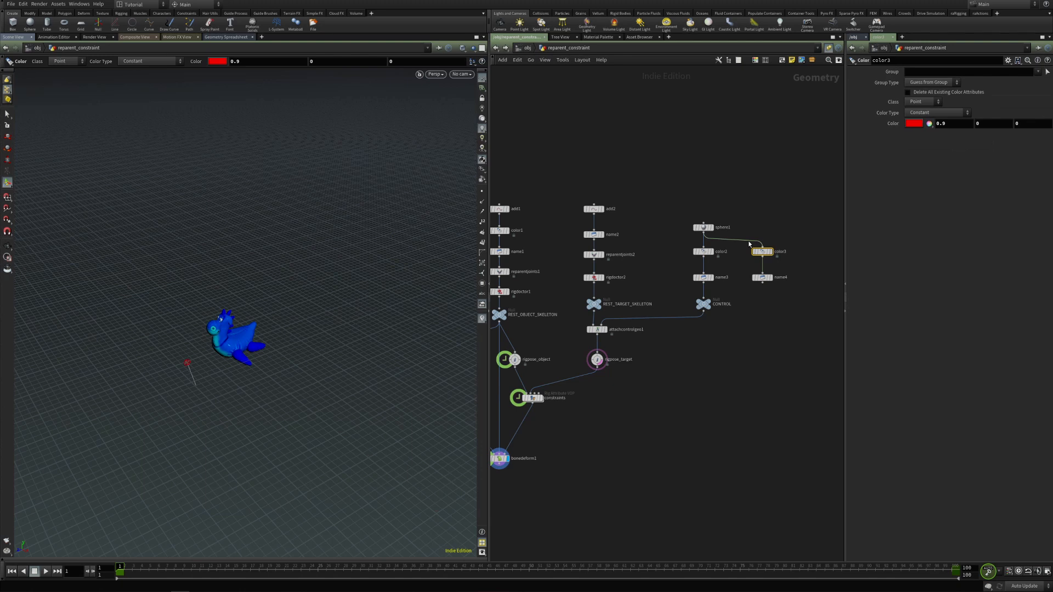
{"action": "left_click", "coordinate": [914, 123]}
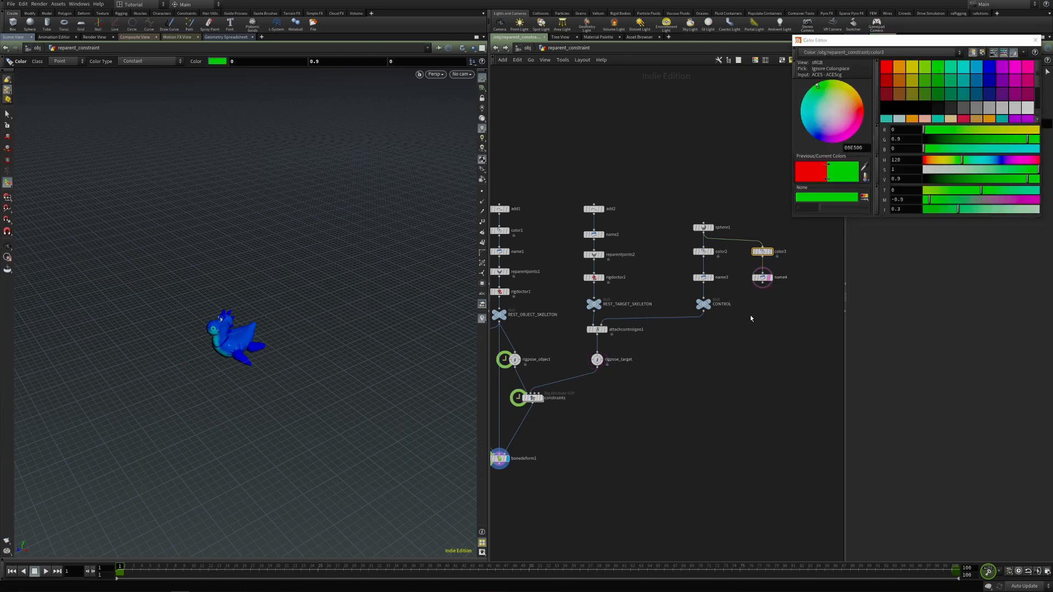
{"action": "left_click", "coordinate": [769, 278]}
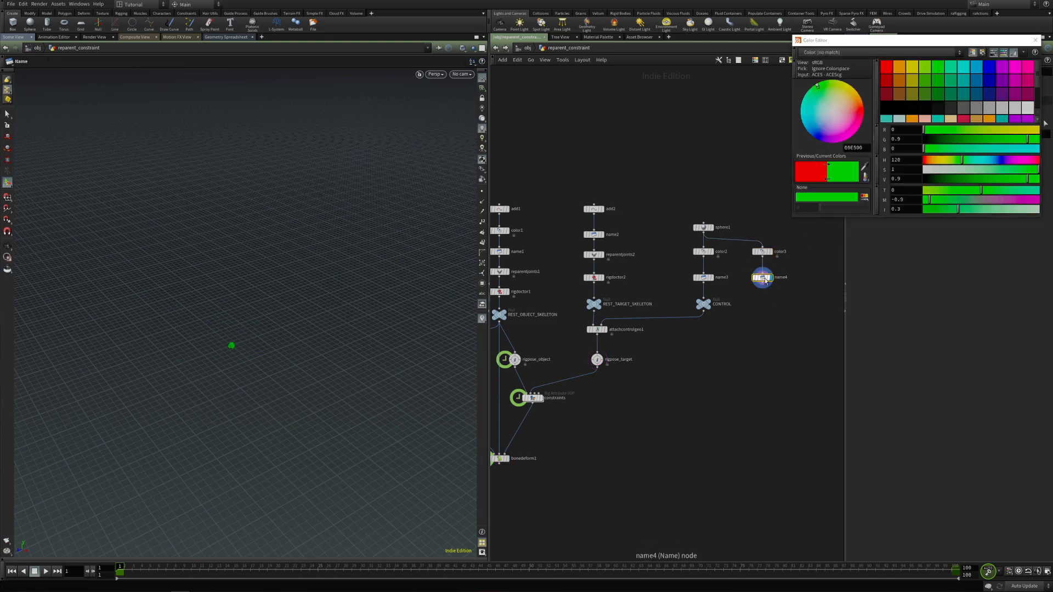
{"action": "left_click", "coordinate": [1034, 40]}
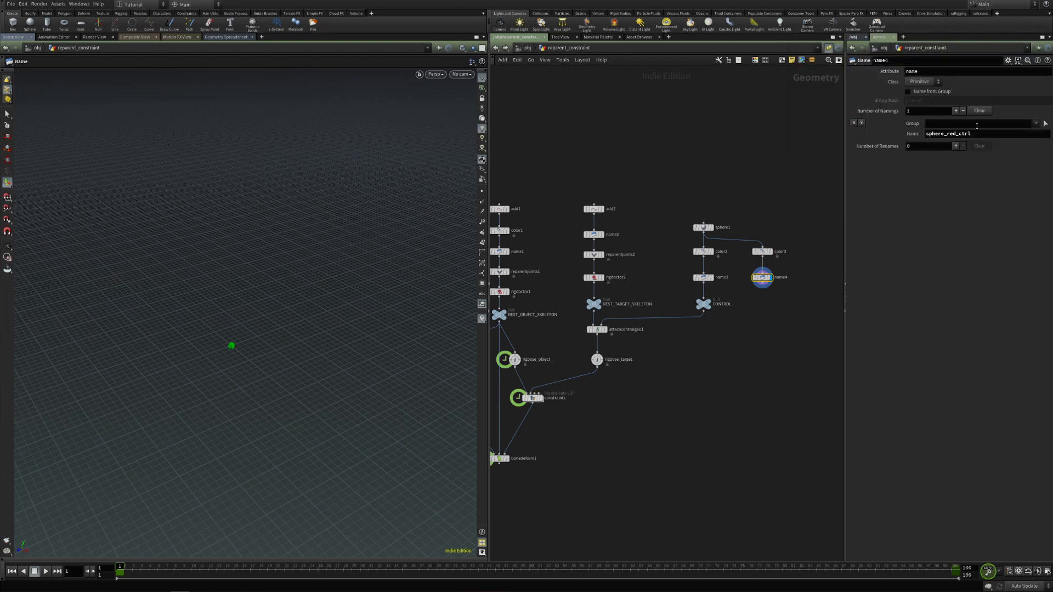
Change the control name in name4 to sphere_green_ctrl
{"action": "left_click", "coordinate": [956, 135]}
{"action": "key", "text": "BackSpace"}
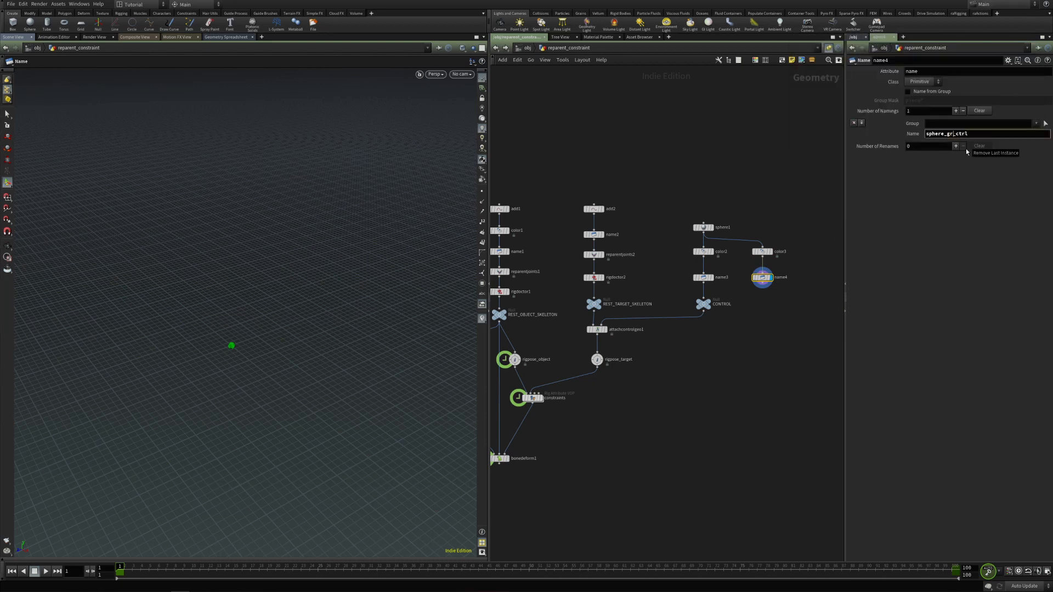
{"action": "key", "text": "Return"}
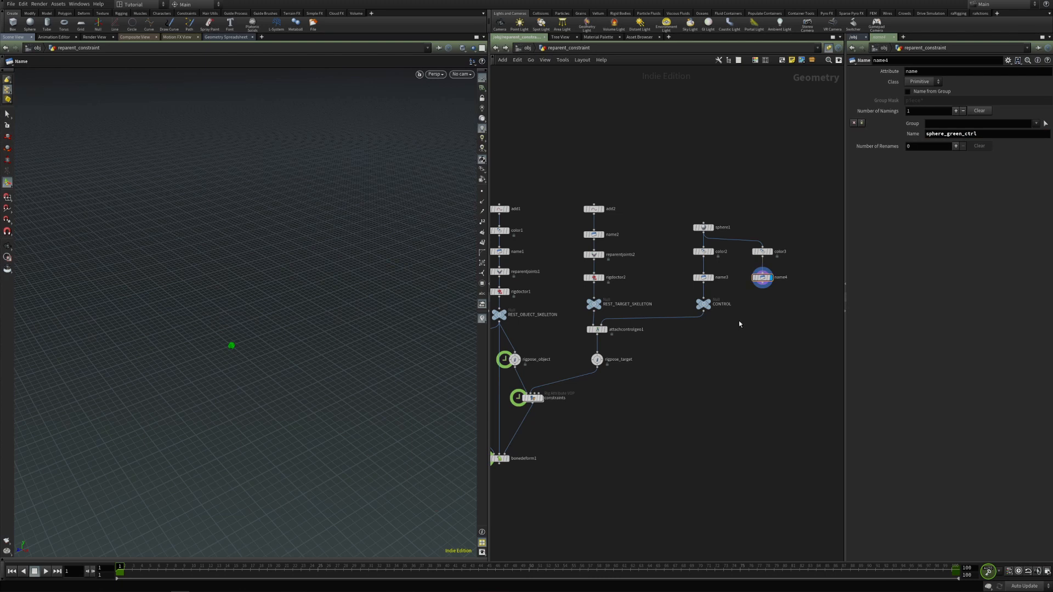
Merge name3 and name4 with a Merge node and feed the result into the CONTROL null
{"action": "key", "text": "Tab"}
{"action": "type", "text": "mer"}
{"action": "key", "text": "Return"}
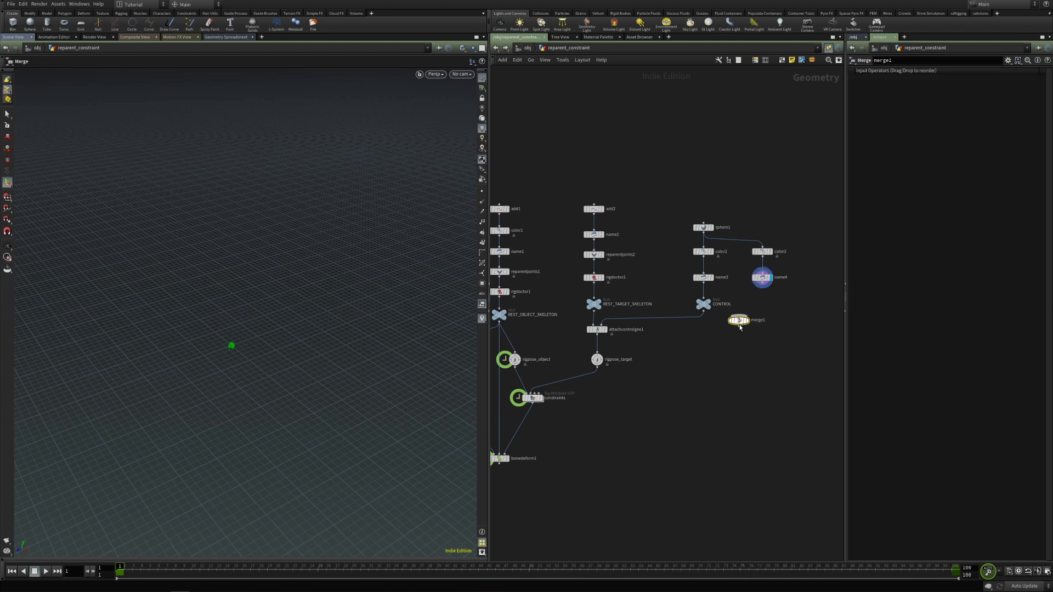
{"action": "left_click", "coordinate": [732, 308]}
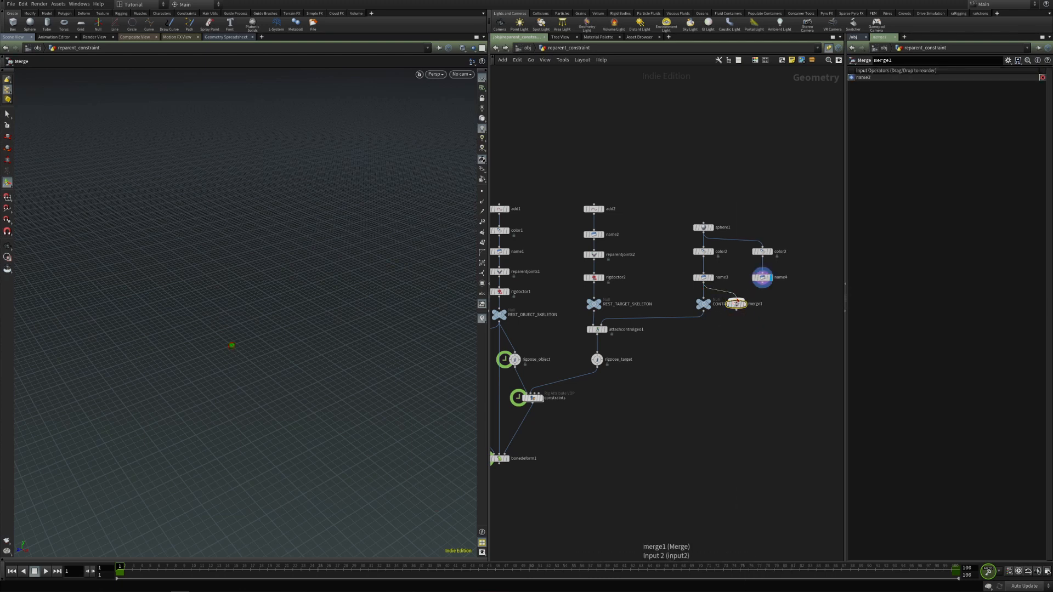
{"action": "mouse_move", "coordinate": [706, 305]}
{"action": "left_mouse_down"}
{"action": "mouse_move", "coordinate": [709, 327]}
{"action": "mouse_move", "coordinate": [715, 320]}
{"action": "left_mouse_up"}
{"action": "left_click", "coordinate": [715, 324]}
Add a control entry in attachcontrolgeo1 that assigns sphere_red_ctrl to the target_parent joint
{"action": "left_click", "coordinate": [597, 329]}
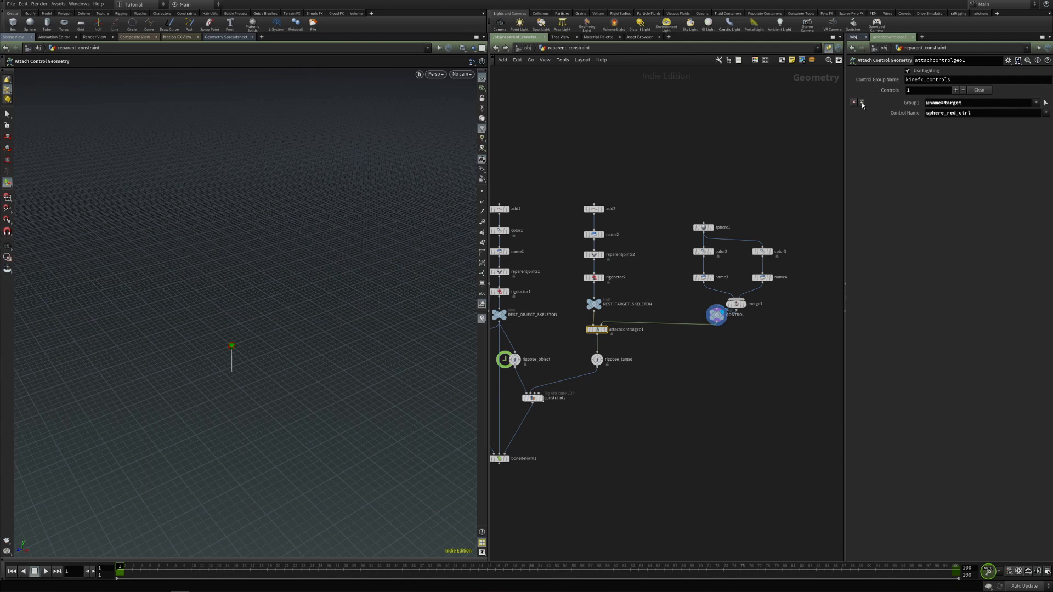
{"action": "left_click", "coordinate": [862, 102]}
{"action": "left_click", "coordinate": [1047, 104]}
{"action": "left_click", "coordinate": [231, 371]}
{"action": "key", "text": "Return"}
{"action": "left_click", "coordinate": [956, 112]}
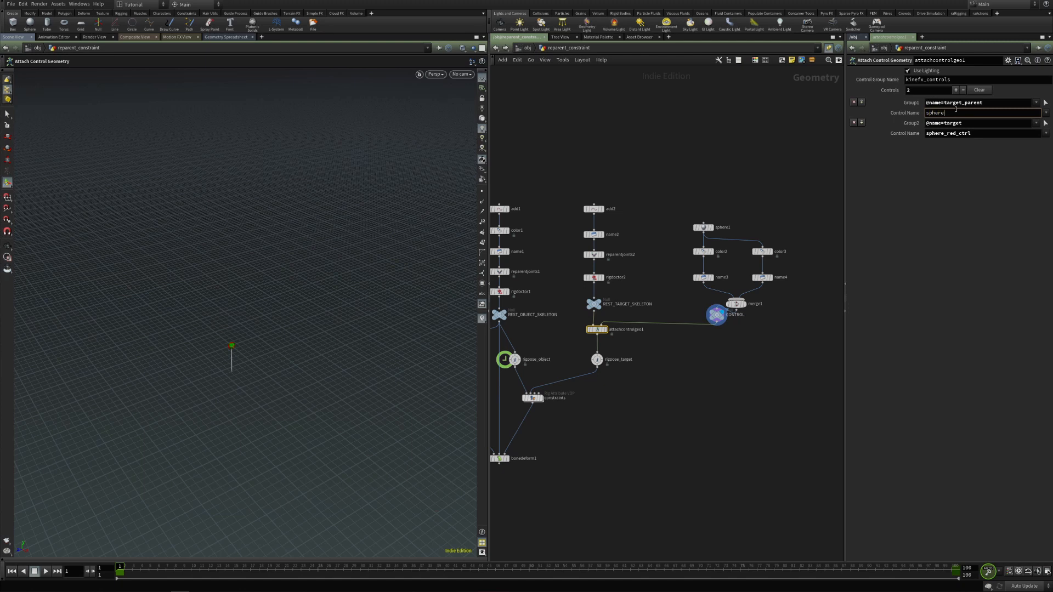
{"action": "type", "text": "sphere_red_ctrl"}
{"action": "key", "text": "Return"}
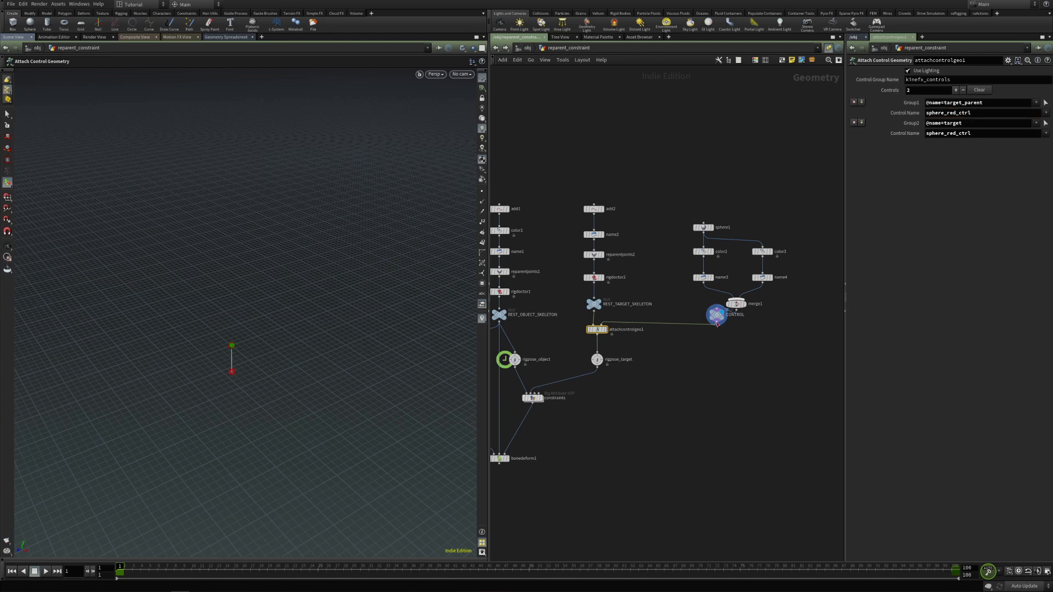
Insert a copy of attachcontrolgeo1 between REST_OBJECT_SKELETON and rigpose_object, and reset it to a single empty control entry
{"action": "middle_click_drag", "start_coordinate": [638, 433], "coordinate": [723, 438]}
{"action": "left_click_drag", "start_coordinate": [683, 340], "coordinate": [598, 348], "text": "alt"}
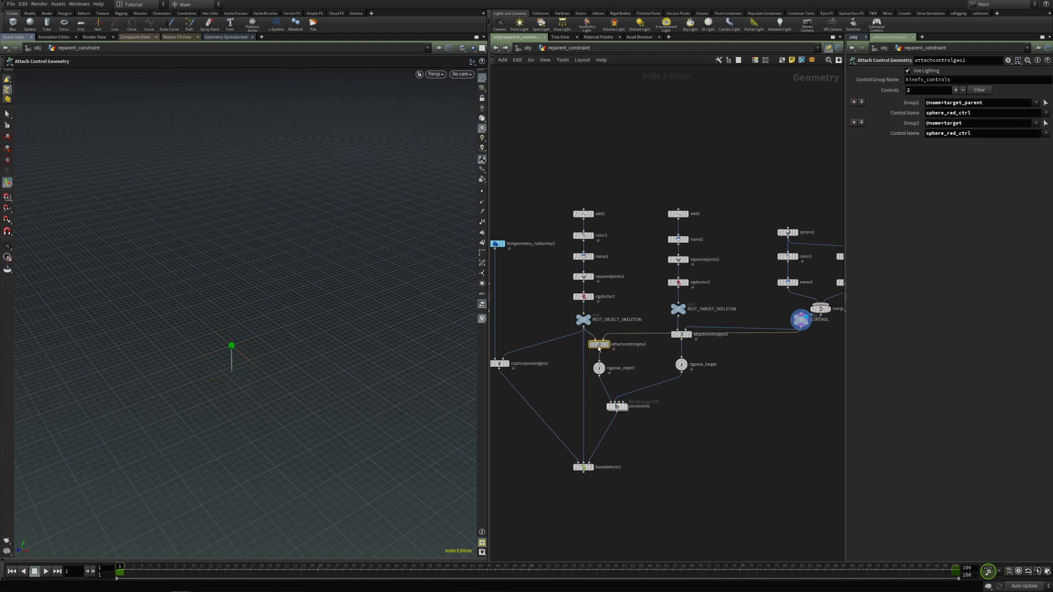
{"action": "left_click", "coordinate": [979, 89]}
{"action": "left_click", "coordinate": [955, 90]}
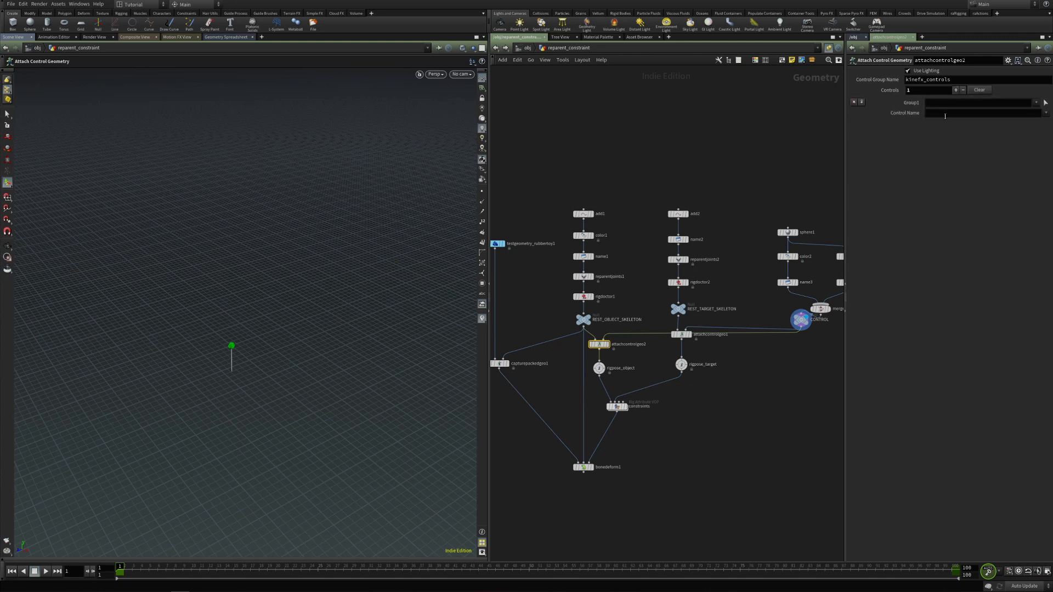
Assign sphere_green_ctrl to the object_parent joint in attachcontrolgeo2
{"action": "left_click_drag", "start_coordinate": [180, 365], "coordinate": [283, 395]}
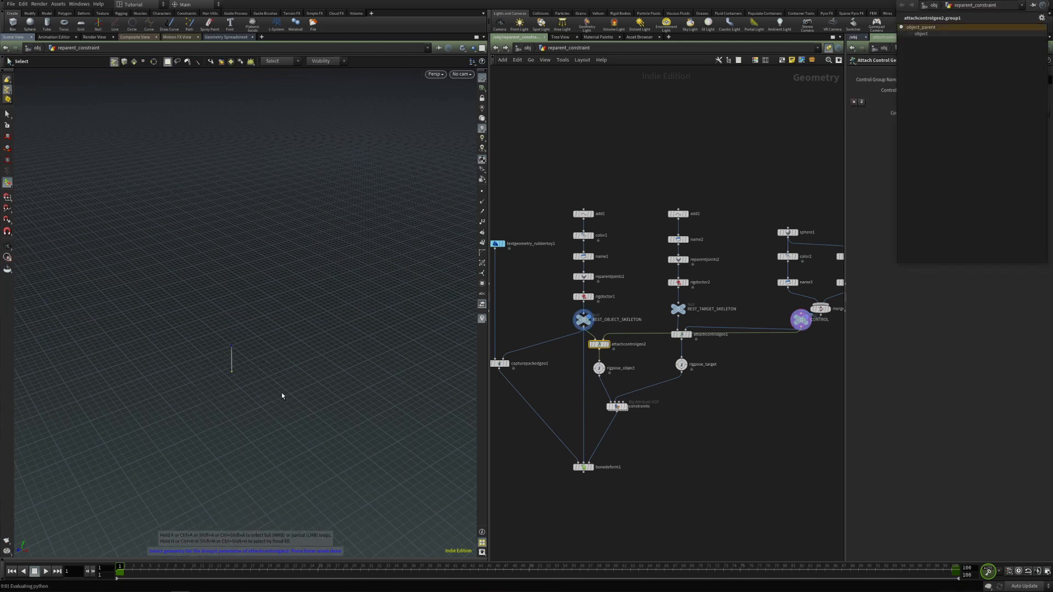
{"action": "key", "text": "Return"}
{"action": "left_click", "coordinate": [1045, 113]}
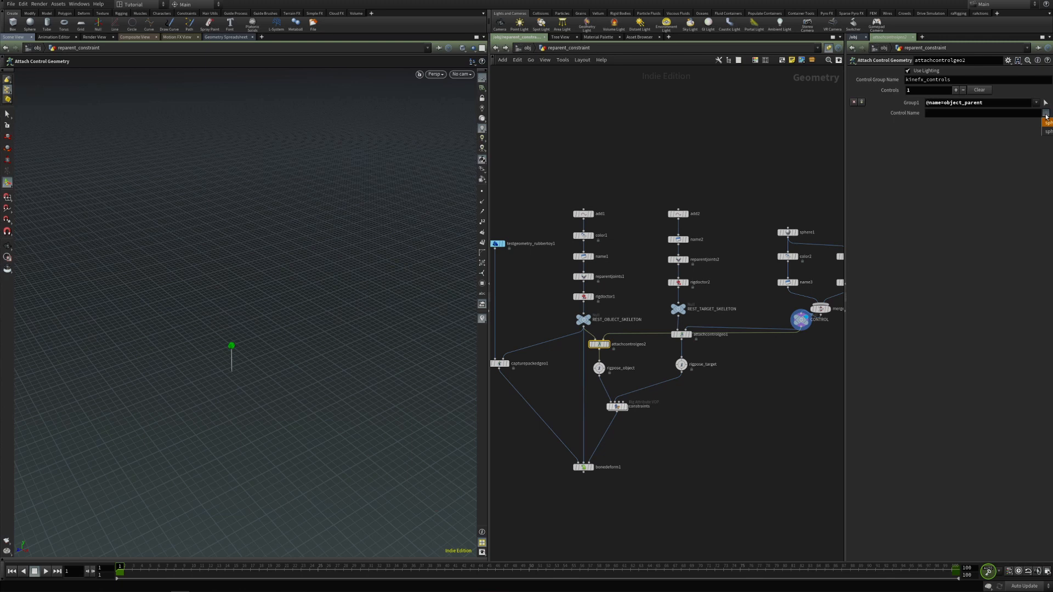
{"action": "left_click", "coordinate": [1047, 132]}
Add a second control entry in attachcontrolgeo2 that assigns sphere_green_ctrl to the object joint
{"action": "left_click", "coordinate": [860, 103]}
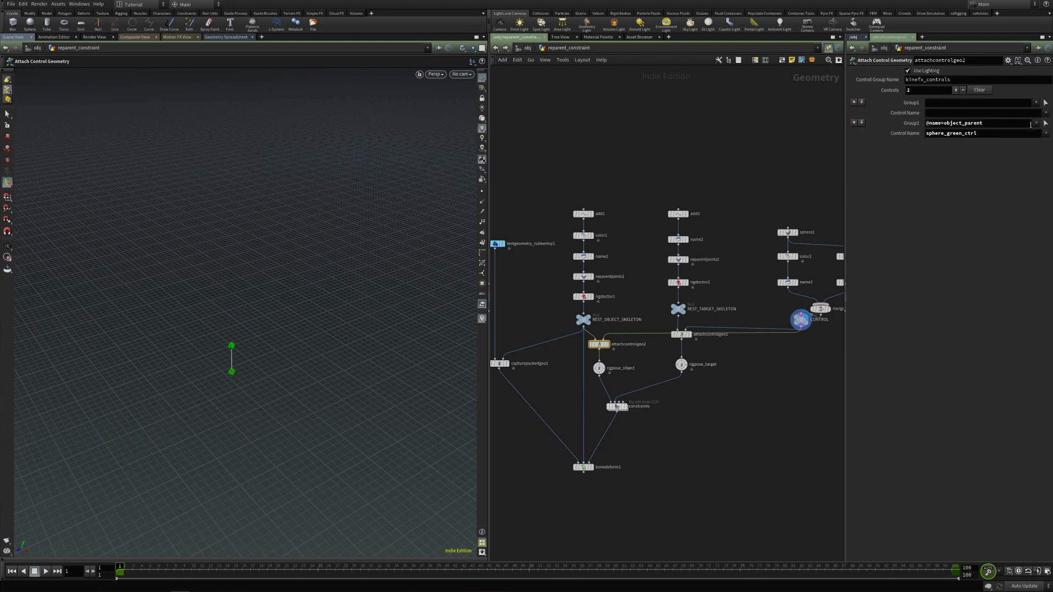
{"action": "left_click", "coordinate": [1044, 105]}
{"action": "left_click_drag", "start_coordinate": [221, 332], "coordinate": [244, 358]}
{"action": "key", "text": "Return"}
{"action": "left_click", "coordinate": [1045, 112]}
{"action": "left_click", "coordinate": [1047, 132]}
Keyframe the translate and rotate channels of target_parent and target in rigpose_target at frame 1
{"action": "left_click", "coordinate": [599, 368]}
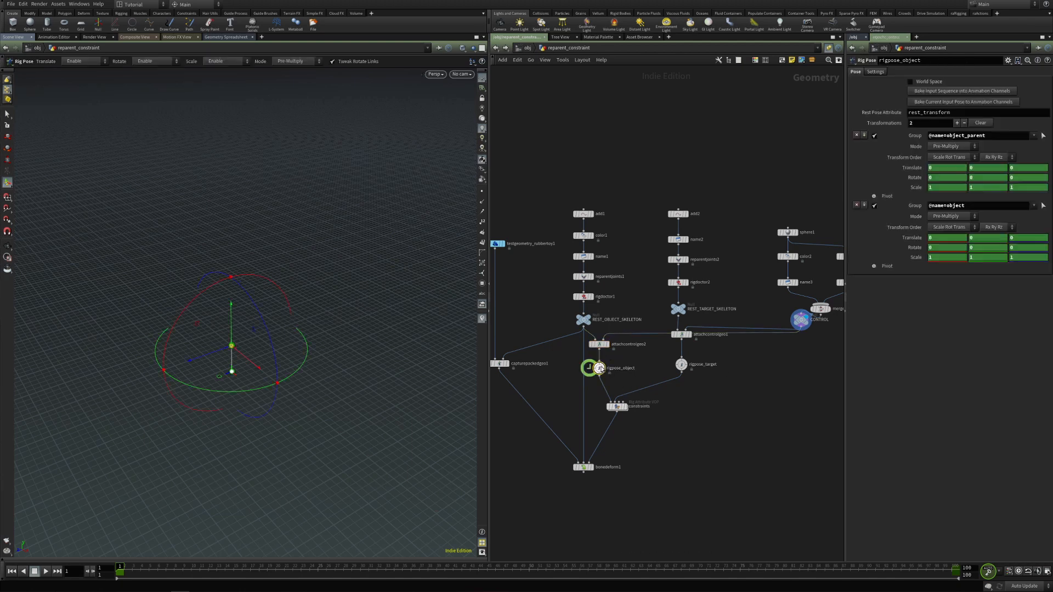
{"action": "left_click", "coordinate": [680, 365]}
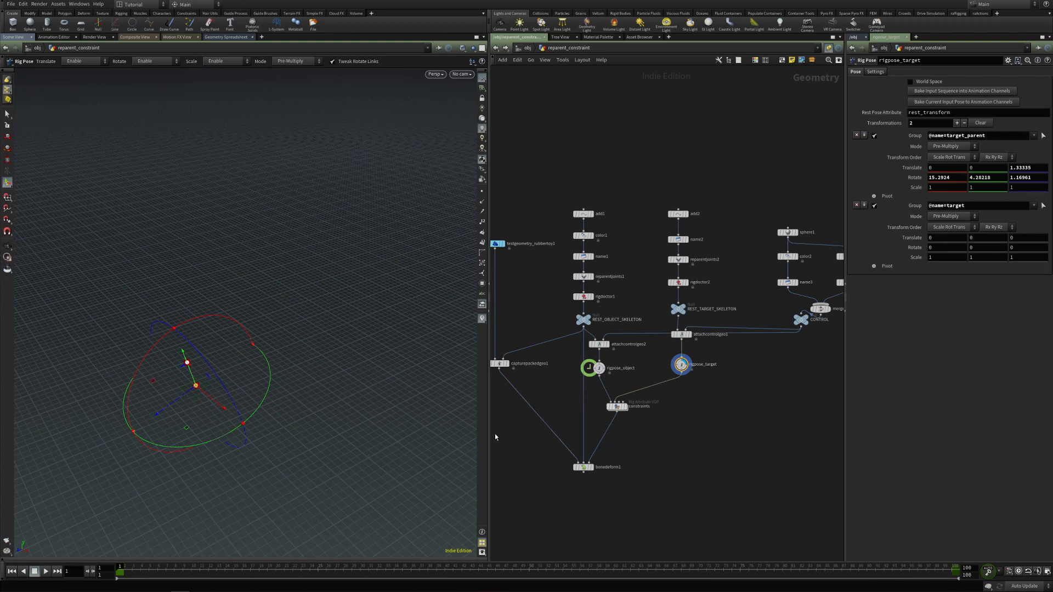
{"action": "left_click", "coordinate": [911, 167], "text": "alt"}
{"action": "left_click", "coordinate": [914, 177], "text": "alt"}
{"action": "left_click", "coordinate": [913, 237], "text": "alt"}
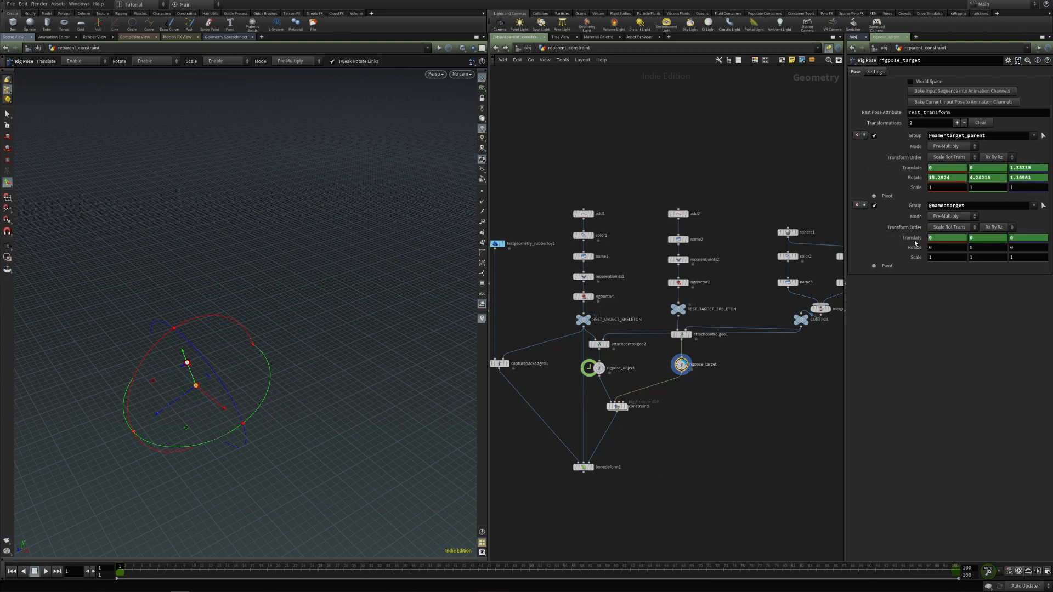
{"action": "left_click", "coordinate": [912, 247], "text": "alt"}
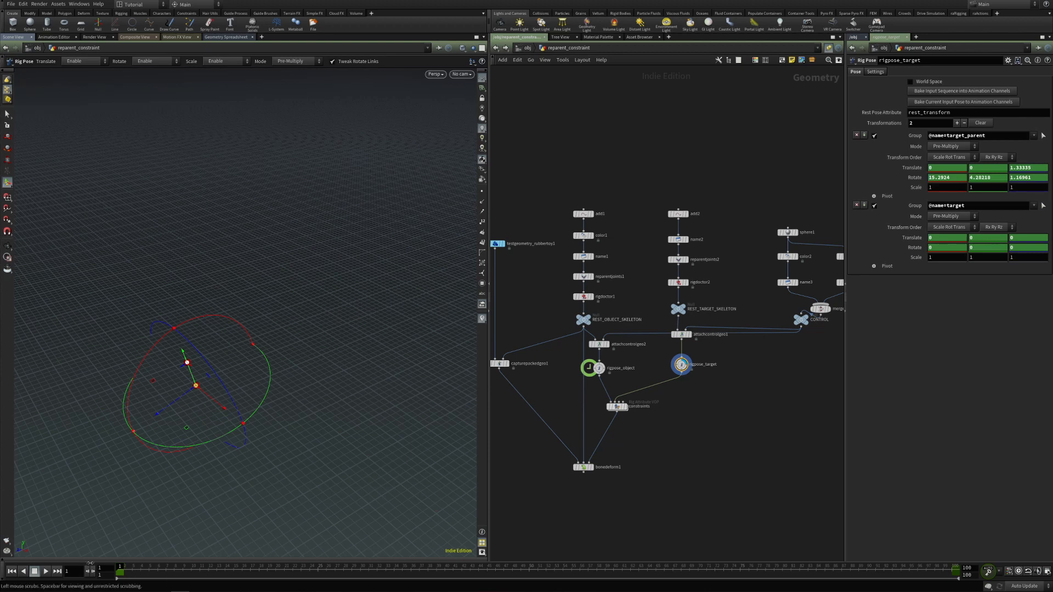
Pose and key target_parent at about 2.04, 0.06, 1.12 and the target joint's Z rotation at about 55.3 on frame 100
{"action": "left_click_drag", "start_coordinate": [223, 410], "coordinate": [252, 387]}
{"action": "left_click", "coordinate": [293, 419]}
{"action": "left_click", "coordinate": [264, 407]}
{"action": "left_click_drag", "start_coordinate": [327, 393], "coordinate": [296, 306]}
{"action": "left_click_drag", "start_coordinate": [153, 569], "coordinate": [968, 504]}
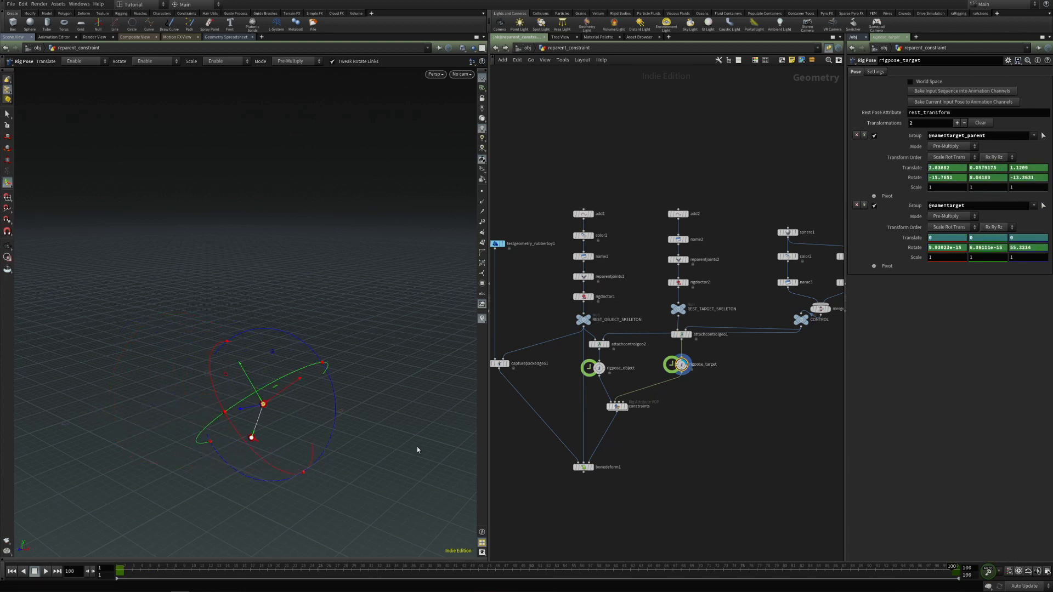
{"action": "left_click_drag", "start_coordinate": [301, 390], "coordinate": [327, 371]}
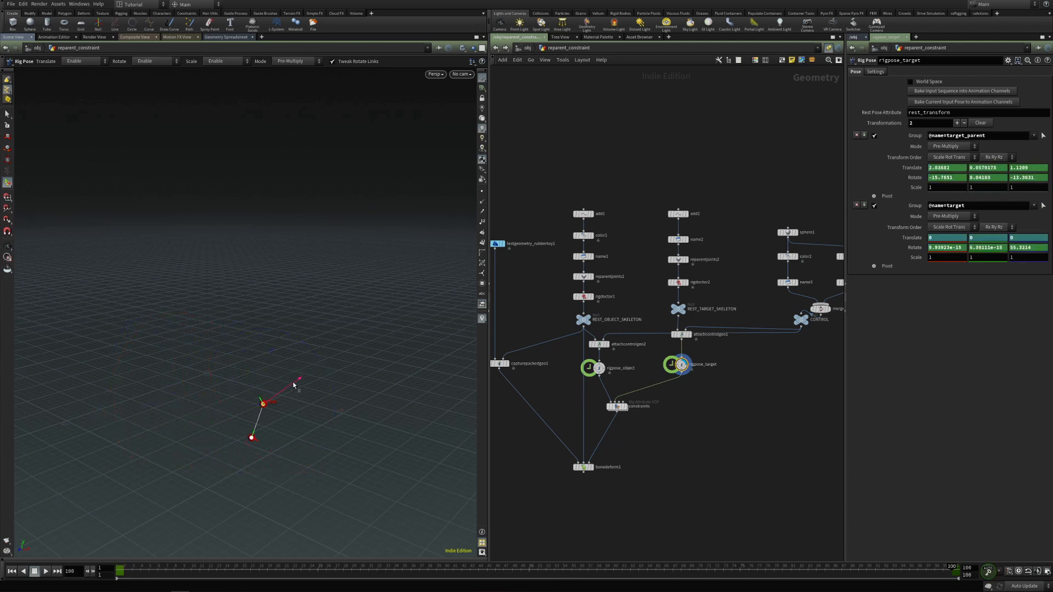
Select and display rigpose_object, and return the timeline to frame 1
{"action": "left_click", "coordinate": [597, 372]}
{"action": "left_click", "coordinate": [127, 568]}
{"action": "left_click_drag", "start_coordinate": [177, 567], "coordinate": [77, 560]}
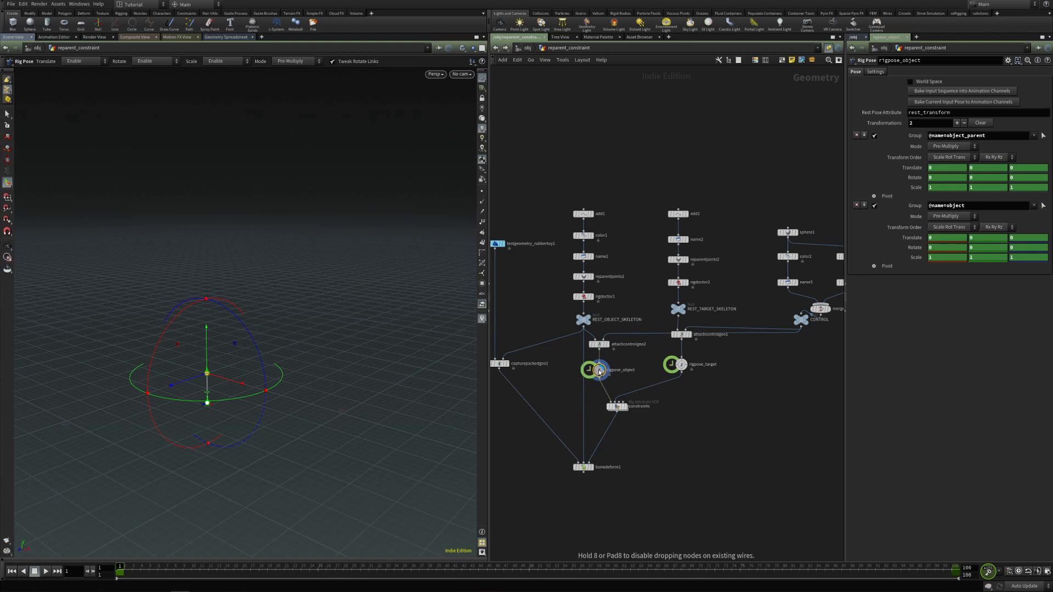
{"action": "key", "text": "Escape"}
{"action": "key", "text": "Return"}
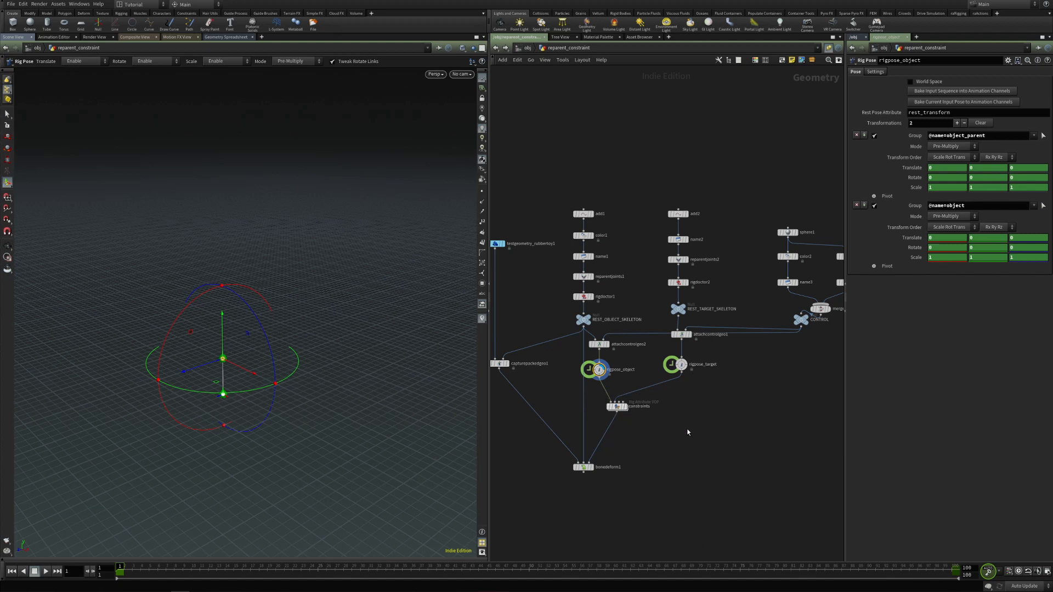
Display the bonedeform1 result and open the network inside the constraints node
{"action": "left_click", "coordinate": [625, 407]}
{"action": "left_click", "coordinate": [591, 467]}
{"action": "double_click", "coordinate": [617, 407]}
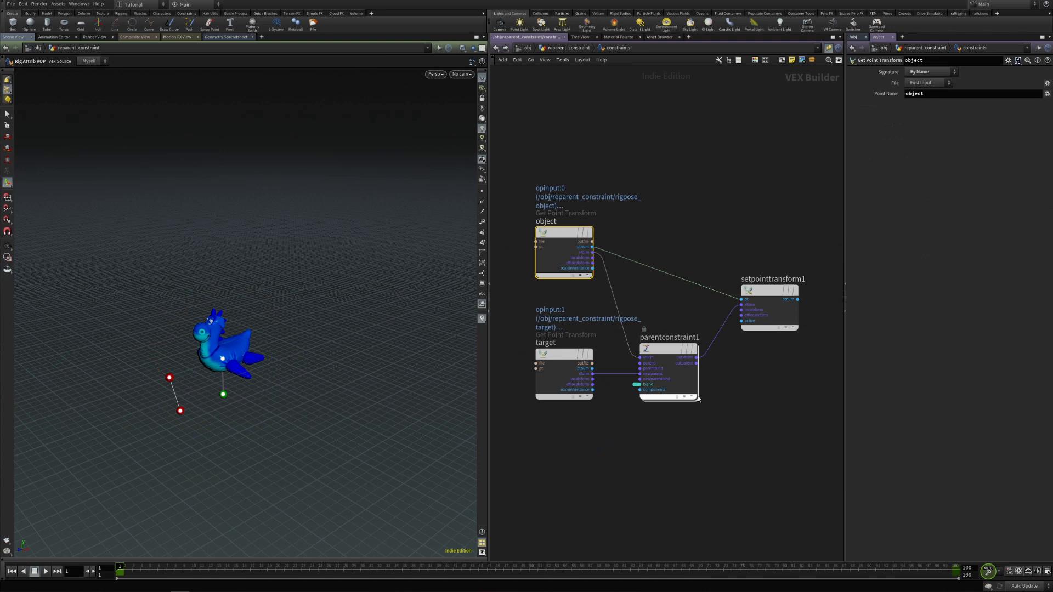
Spread out the object, target and parentconstraint1 nodes to make room between the two point transforms
{"action": "left_click_drag", "start_coordinate": [554, 353], "coordinate": [548, 444]}
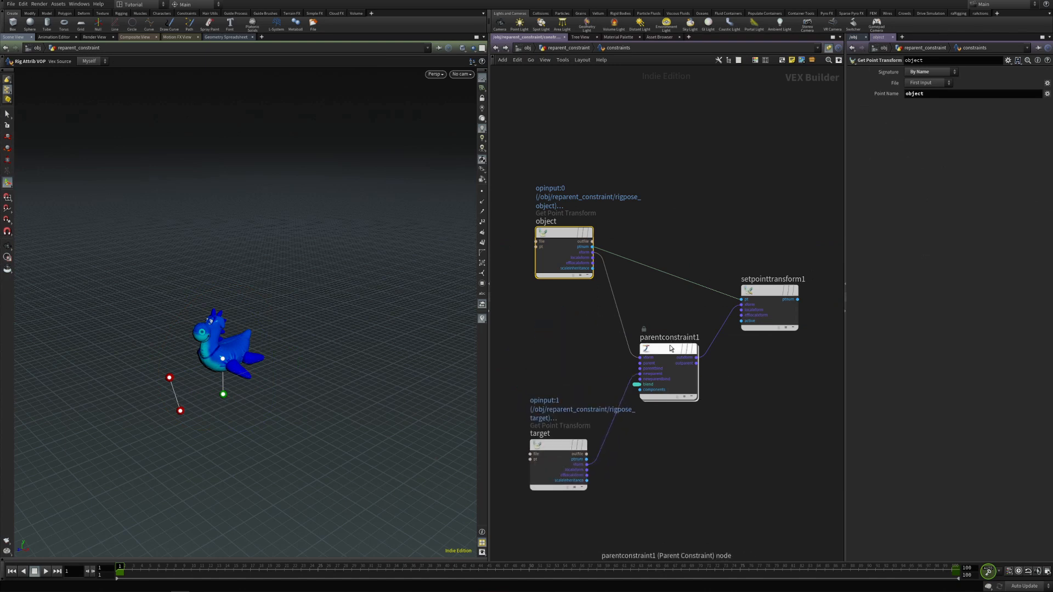
{"action": "left_click_drag", "start_coordinate": [670, 348], "coordinate": [679, 347]}
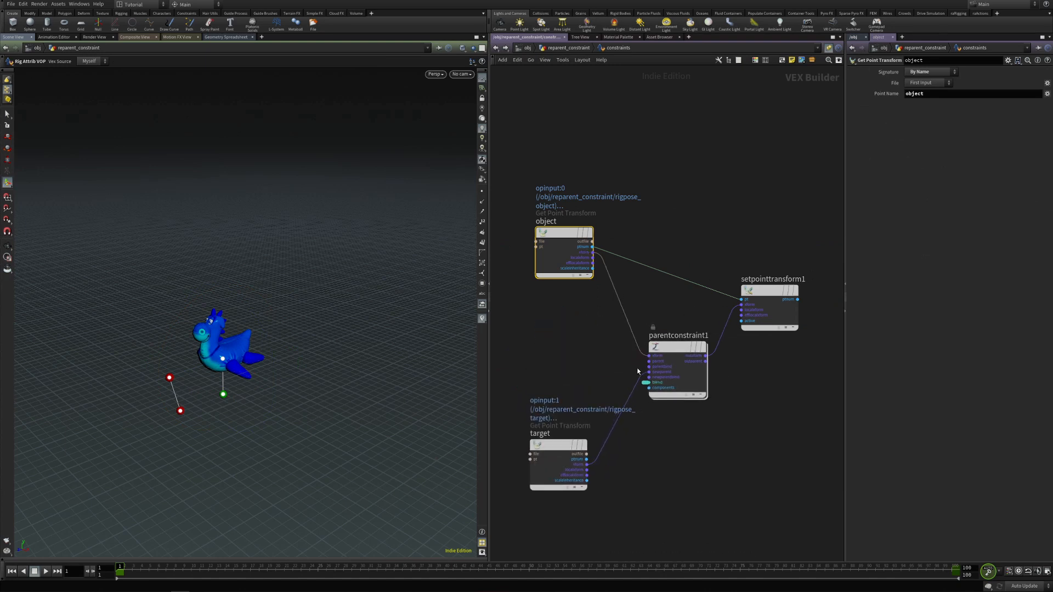
{"action": "left_click_drag", "start_coordinate": [556, 238], "coordinate": [550, 178]}
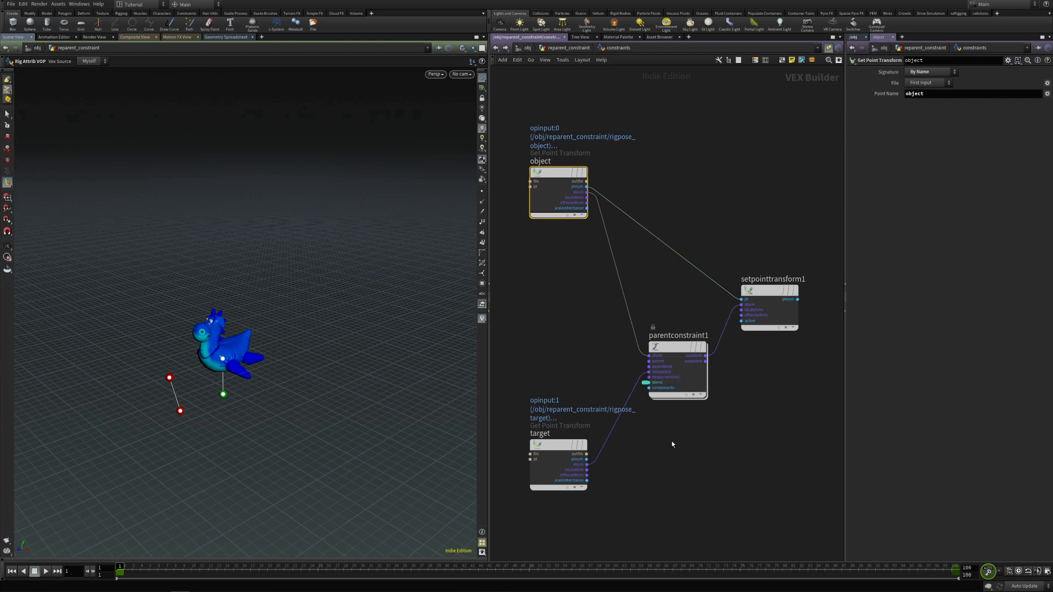
{"action": "left_click_drag", "start_coordinate": [674, 343], "coordinate": [672, 335]}
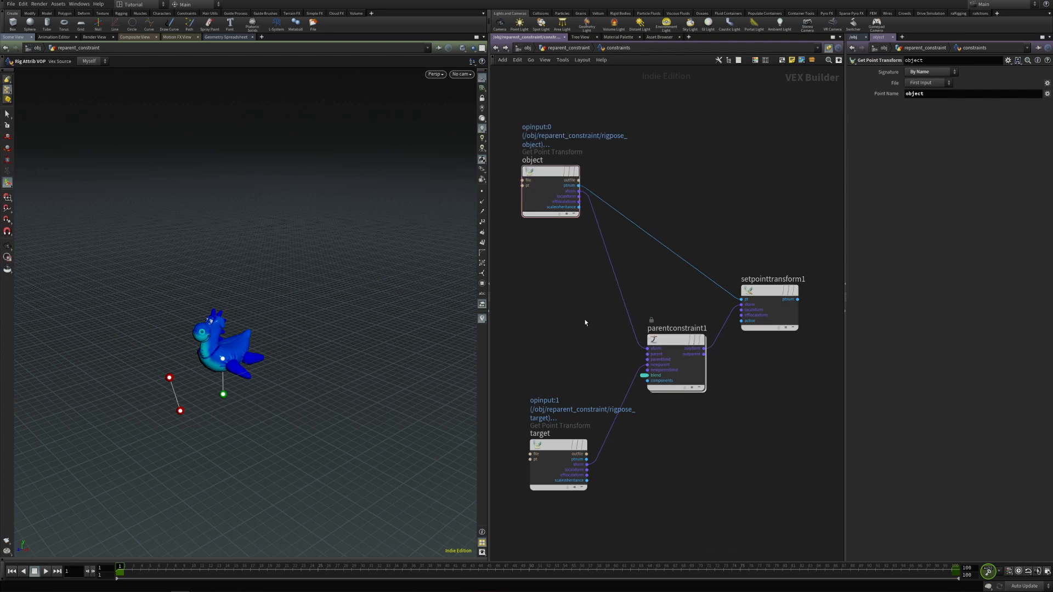
In the reparent_constraint network, replace rigpose_target with REST_OBJECT_SKELETON on the constraints node's second input and shift rigpose_object down slightly
{"action": "key", "text": "u"}
{"action": "left_click_drag", "start_coordinate": [622, 402], "coordinate": [637, 429]}
{"action": "key", "text": "Escape"}
{"action": "scroll", "coordinate": [605, 390], "scroll_direction": "up", "scroll_amount": 2}
{"action": "left_click", "coordinate": [596, 361]}
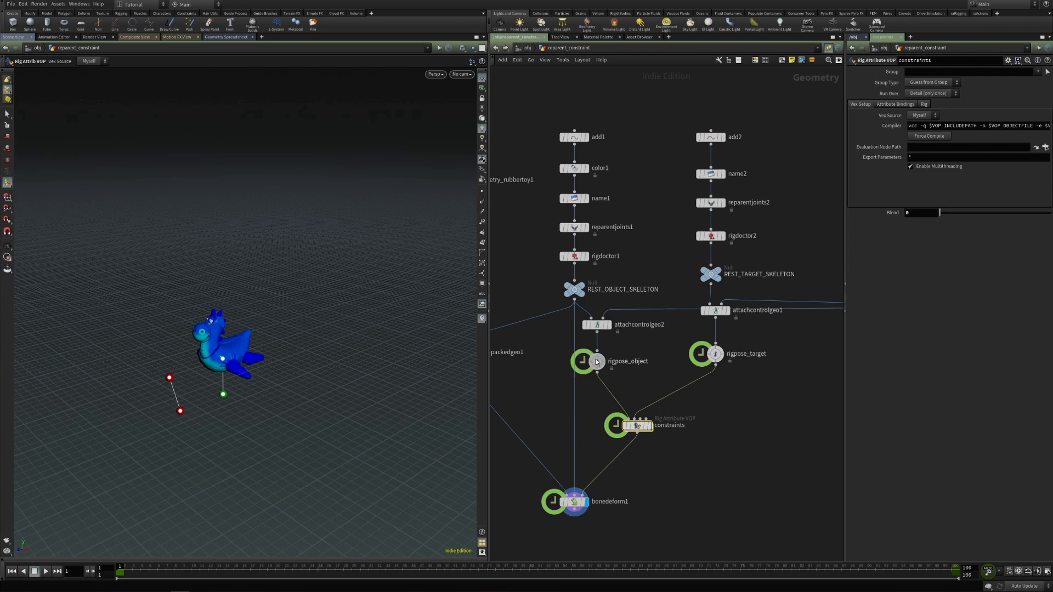
{"action": "mouse_move", "coordinate": [637, 427]}
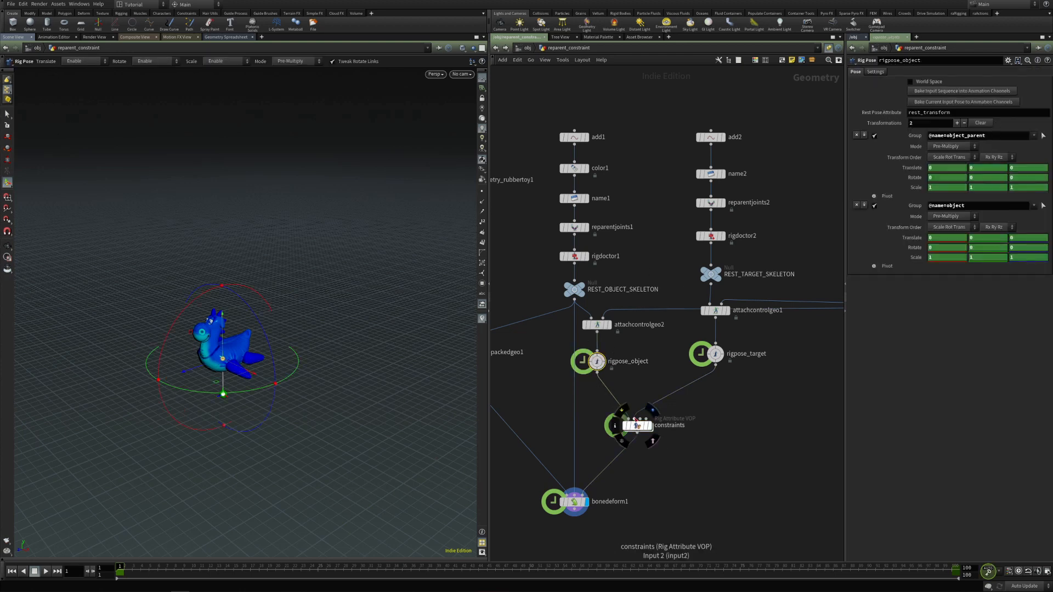
{"action": "left_click_drag", "start_coordinate": [664, 389], "coordinate": [658, 409]}
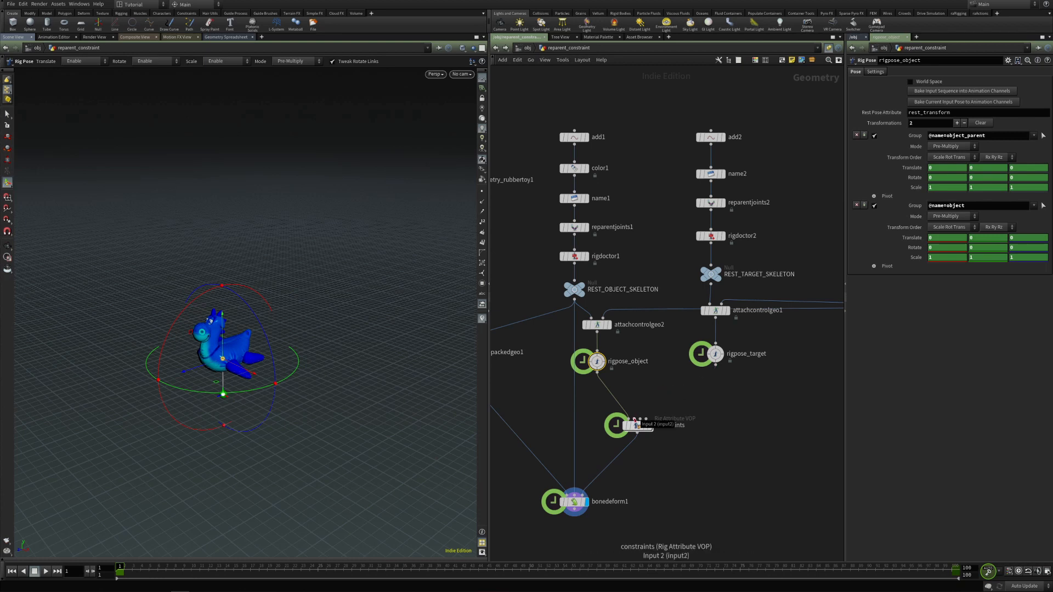
{"action": "left_click", "coordinate": [636, 421]}
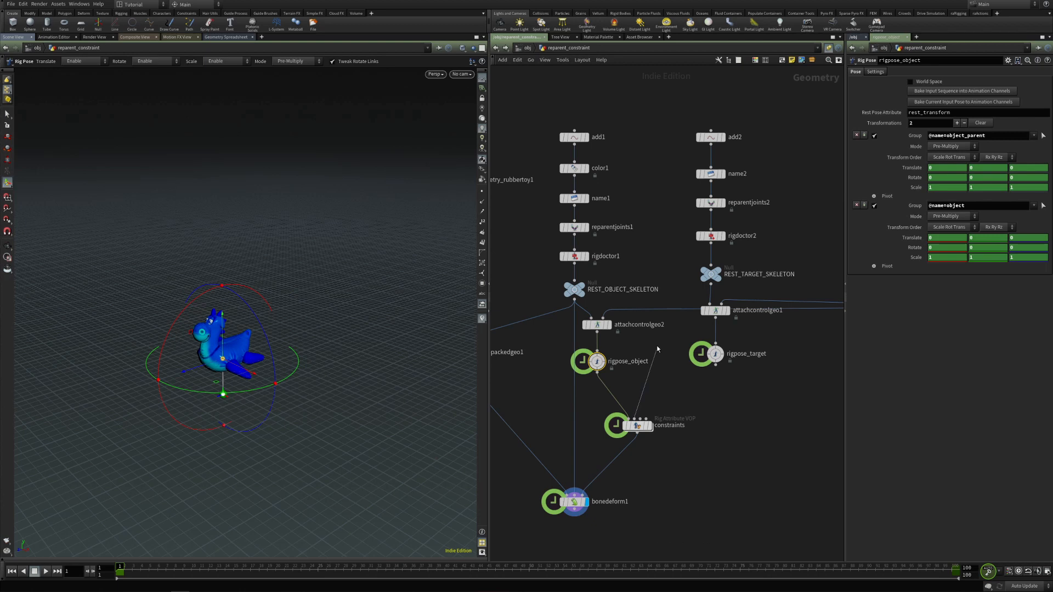
{"action": "left_click", "coordinate": [573, 300]}
{"action": "mouse_move", "coordinate": [642, 421]}
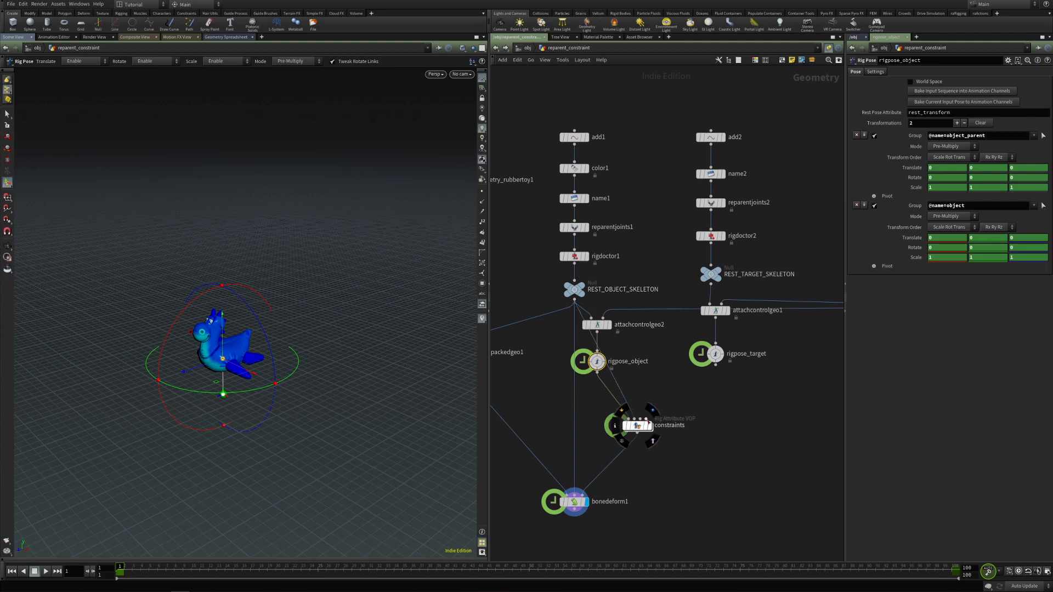
{"action": "mouse_move", "coordinate": [598, 361]}
{"action": "left_click_drag", "start_coordinate": [598, 361], "coordinate": [598, 377]}
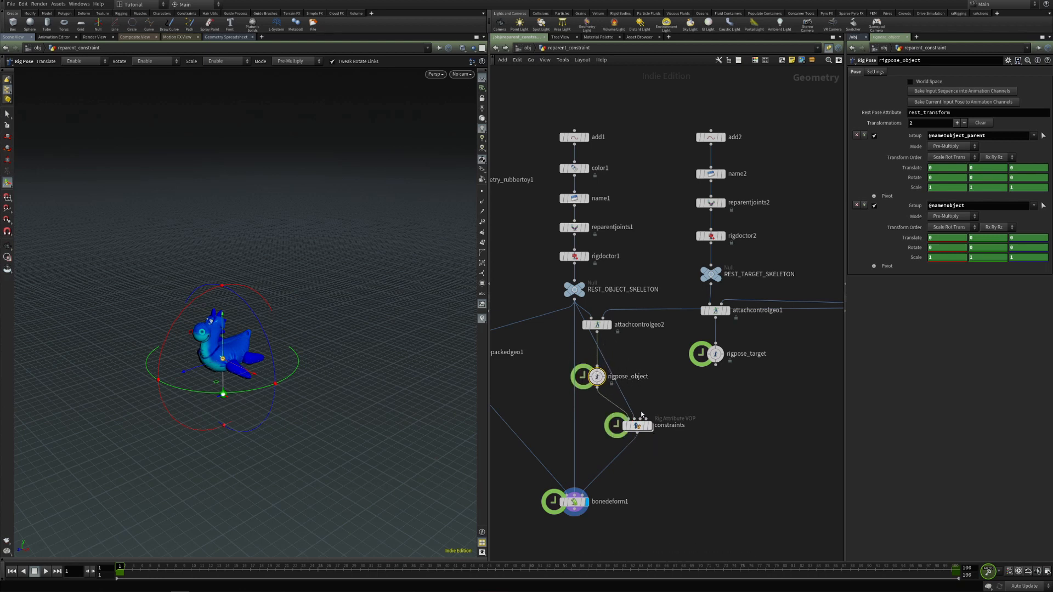
{"action": "mouse_move", "coordinate": [581, 296]}
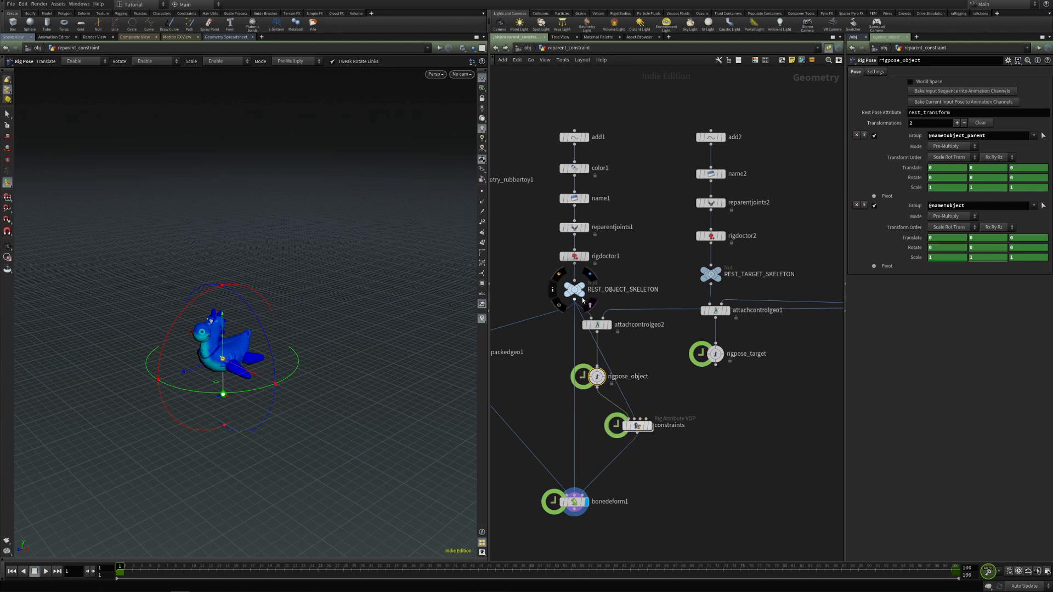
Wire rigpose_target into the constraints node's third input and REST_TARGET_SKELETON into its fourth input
{"action": "left_click", "coordinate": [639, 419]}
{"action": "left_click", "coordinate": [714, 365]}
{"action": "left_click", "coordinate": [640, 418]}
{"action": "left_click", "coordinate": [709, 283]}
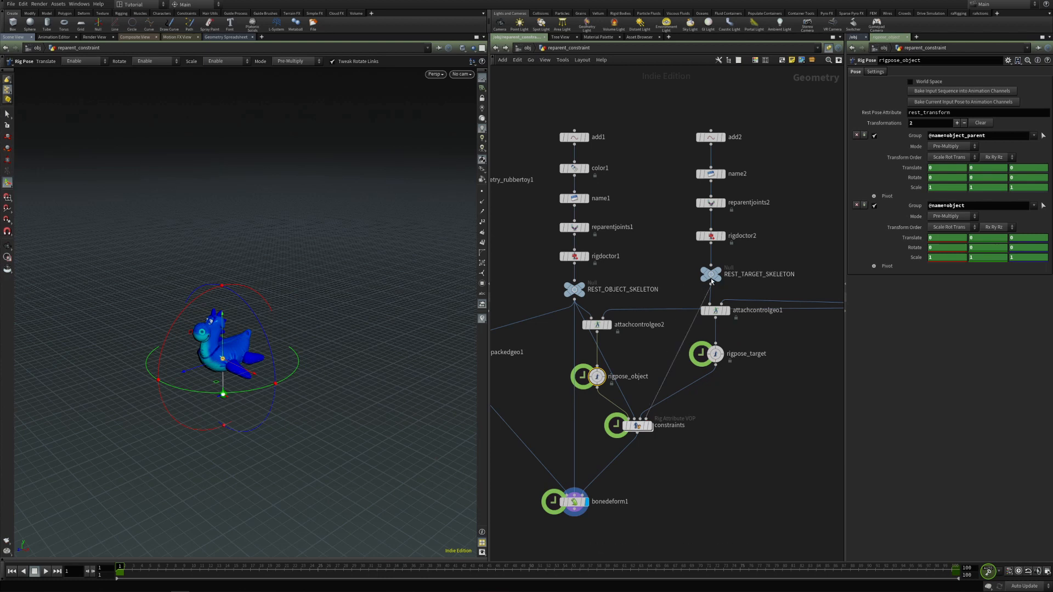
Inside constraints, duplicate the object Get Point Transform node below the original and rename the copy object_parent
{"action": "double_click", "coordinate": [636, 424]}
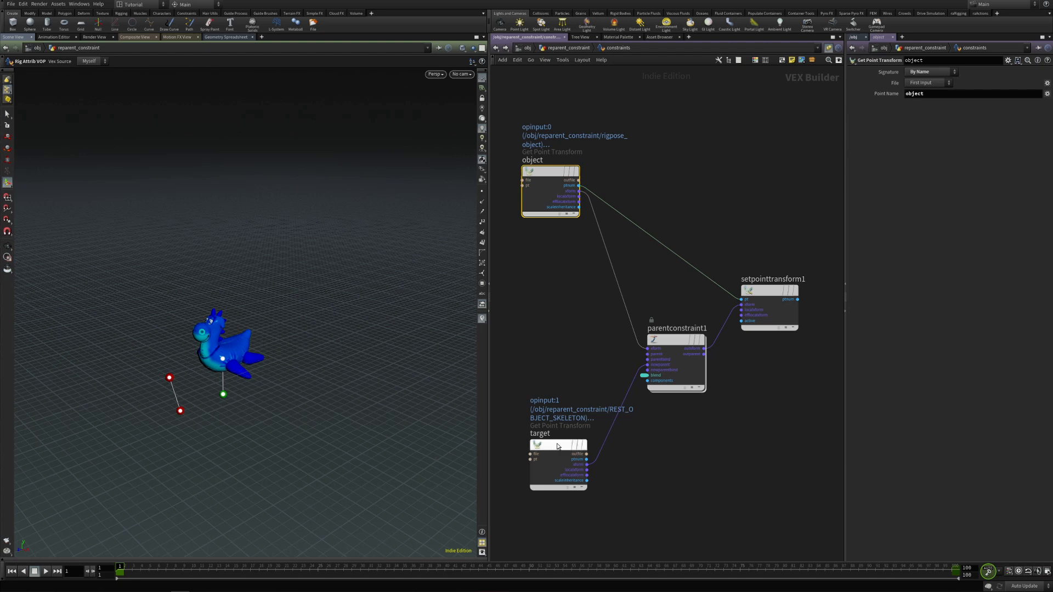
{"action": "left_click_drag", "start_coordinate": [555, 444], "coordinate": [547, 446]}
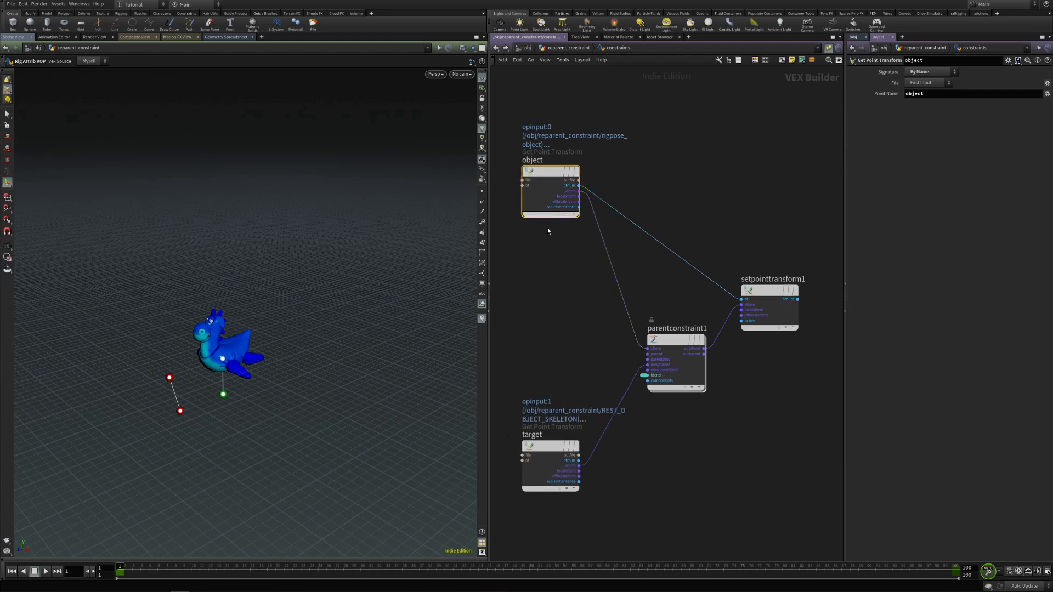
{"action": "mouse_move", "coordinate": [546, 176]}
{"action": "left_click_drag", "start_coordinate": [545, 176], "coordinate": [542, 258], "text": "alt"}
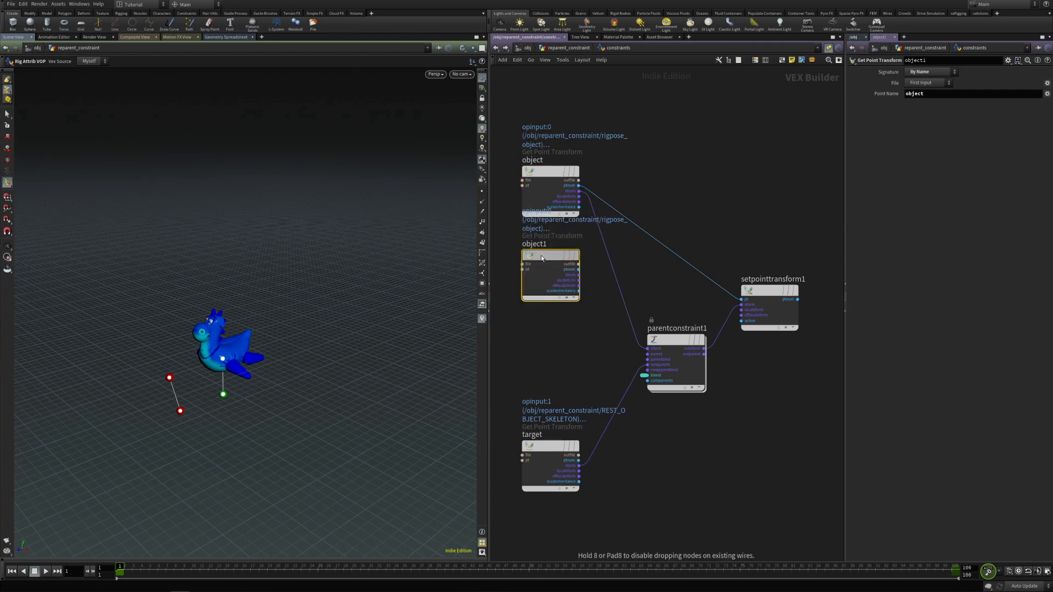
{"action": "double_click", "coordinate": [552, 244]}
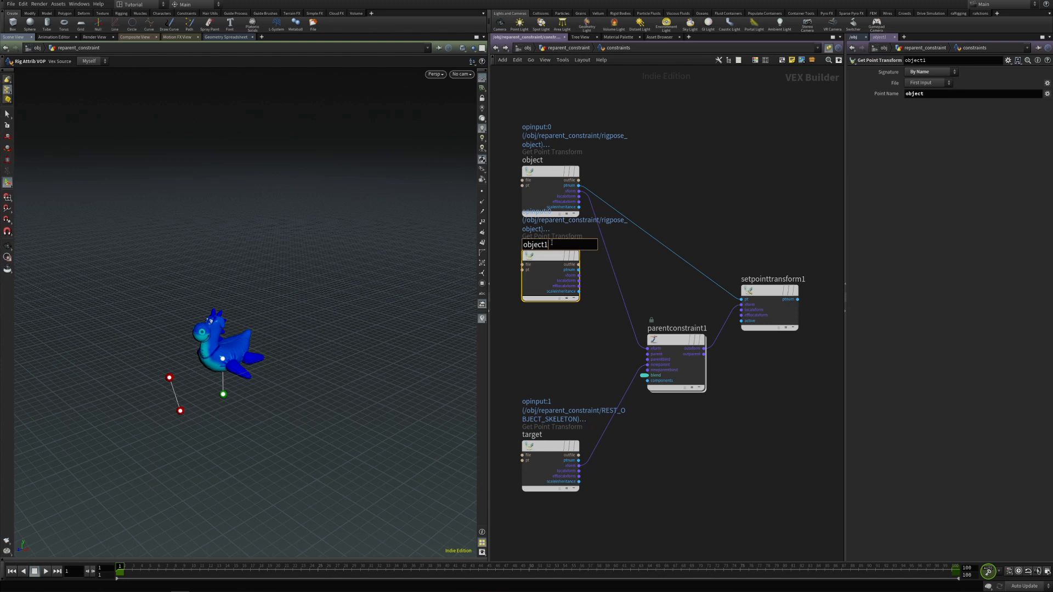
{"action": "type", "text": "object_parent"}
{"action": "key", "text": "Return"}
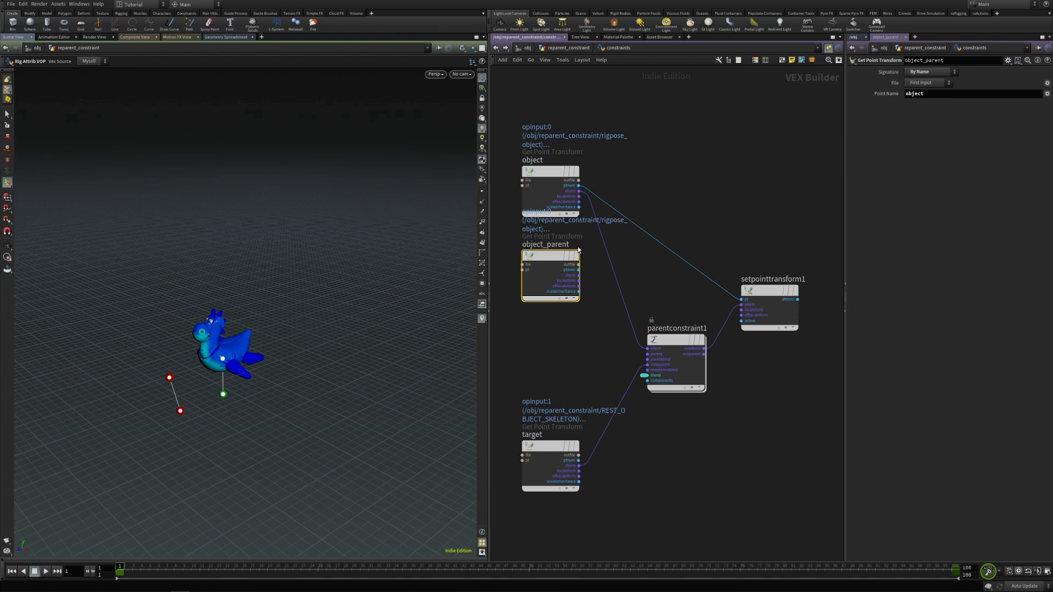
Set the new node's point name to object_parent and connect its world transform to parentconstraint1's parent input
{"action": "left_click", "coordinate": [930, 94]}
{"action": "key", "text": "Return"}
{"action": "left_click", "coordinate": [579, 275]}
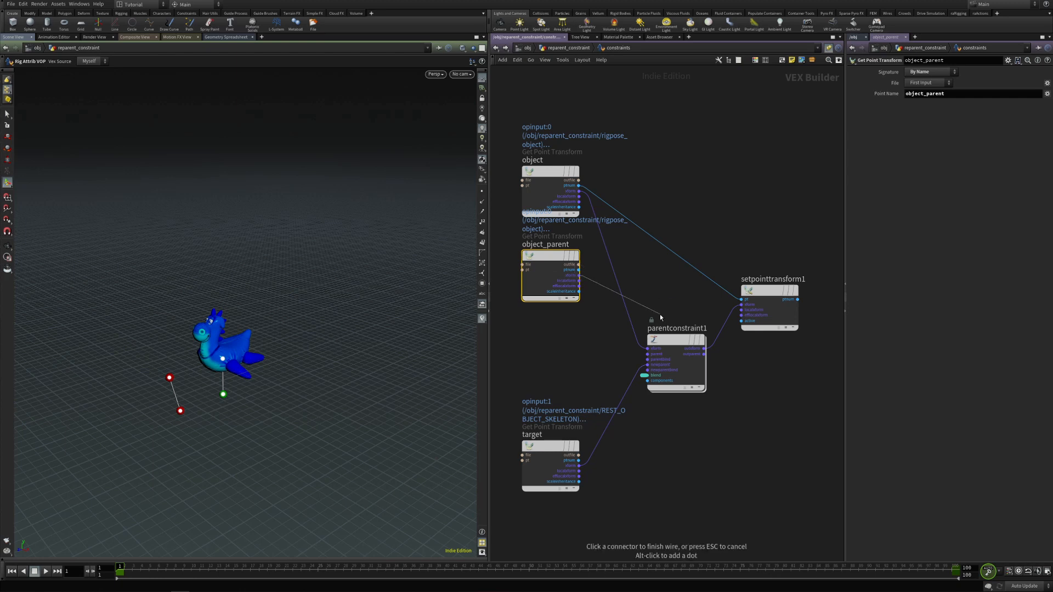
{"action": "left_click", "coordinate": [648, 354]}
Duplicate the object_parent node and set the copy's file to Second Input
{"action": "left_click_drag", "start_coordinate": [546, 260], "coordinate": [552, 329]}
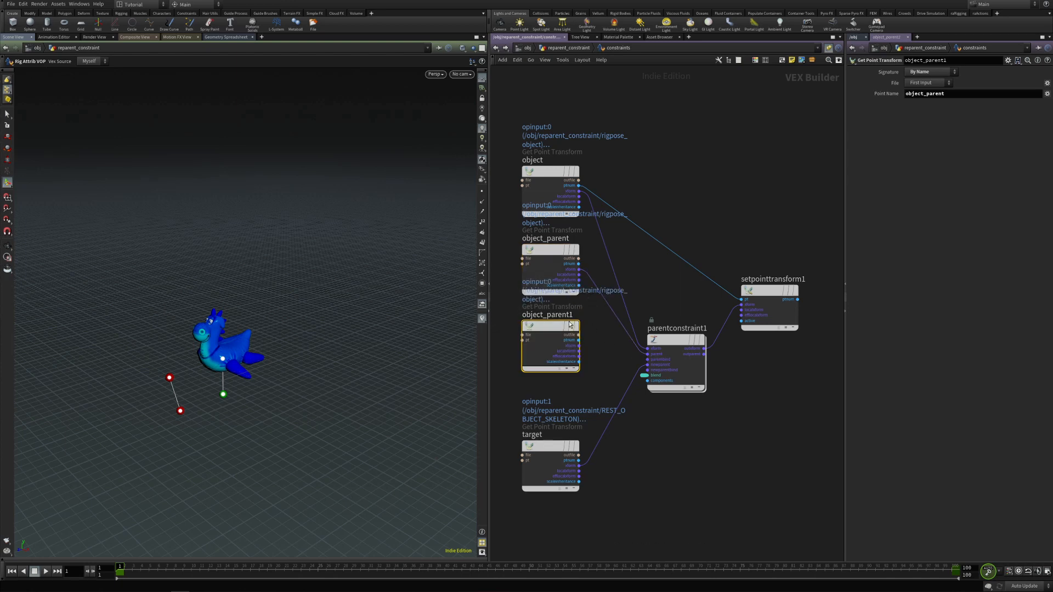
{"action": "left_click", "coordinate": [928, 83]}
{"action": "left_click", "coordinate": [926, 108]}
{"action": "key", "text": "u"}
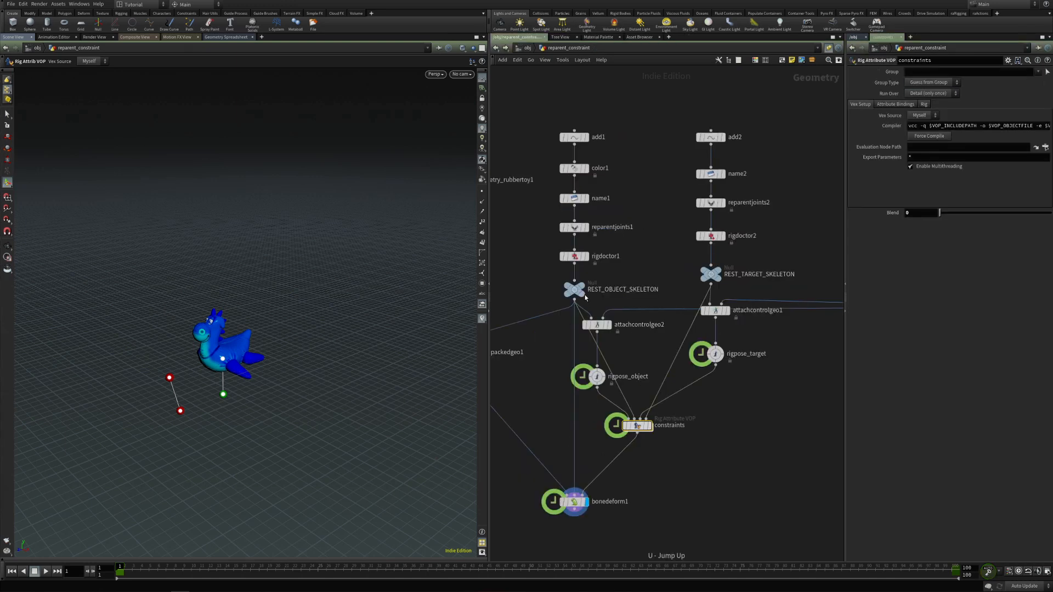
{"action": "key", "text": "i"}
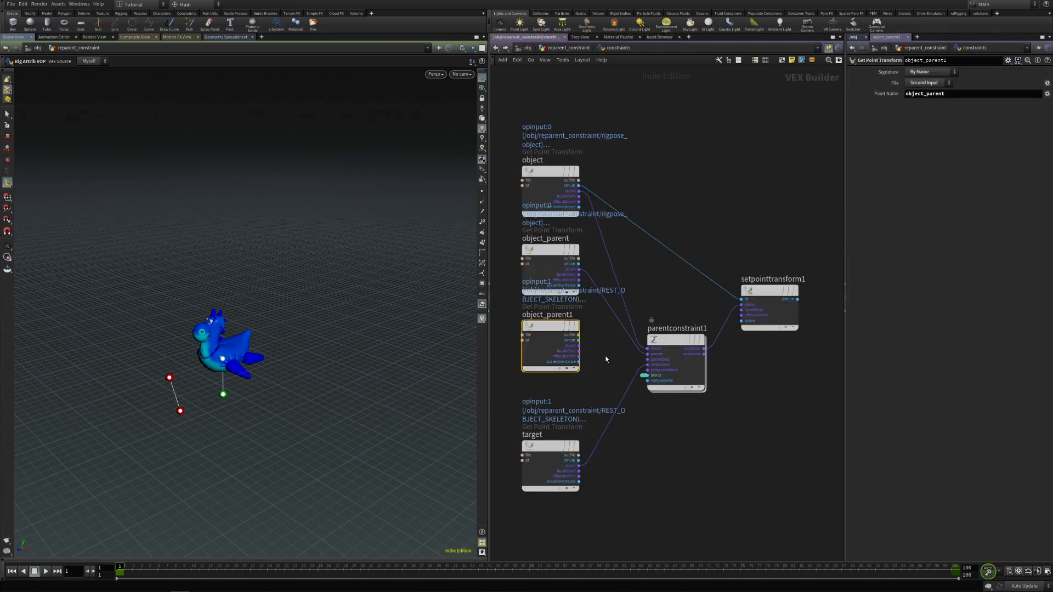
Connect the copy's world transform to parentconstraint1's parent bind input and rename the node object_parent_bind
{"action": "left_click", "coordinate": [579, 346]}
{"action": "left_click", "coordinate": [647, 359]}
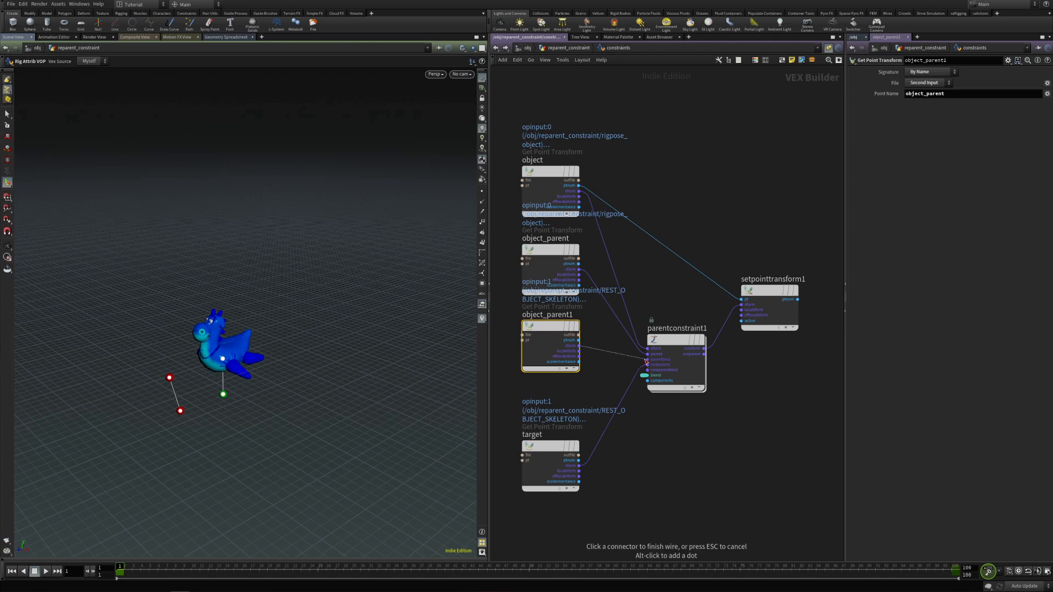
{"action": "middle_click_drag", "start_coordinate": [593, 485], "coordinate": [613, 435]}
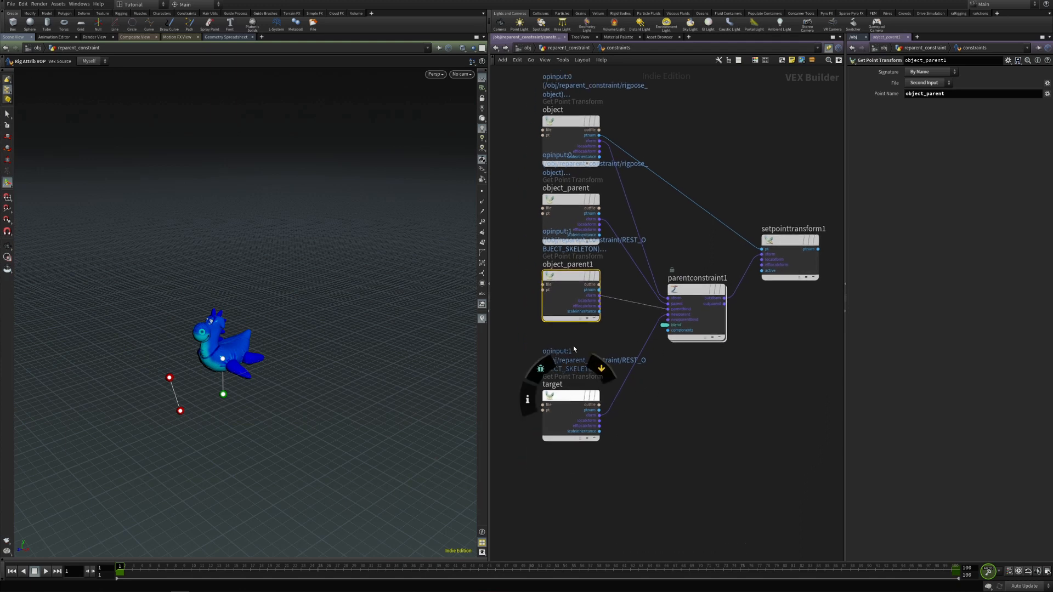
{"action": "double_click", "coordinate": [588, 266]}
{"action": "type", "text": "_bi"}
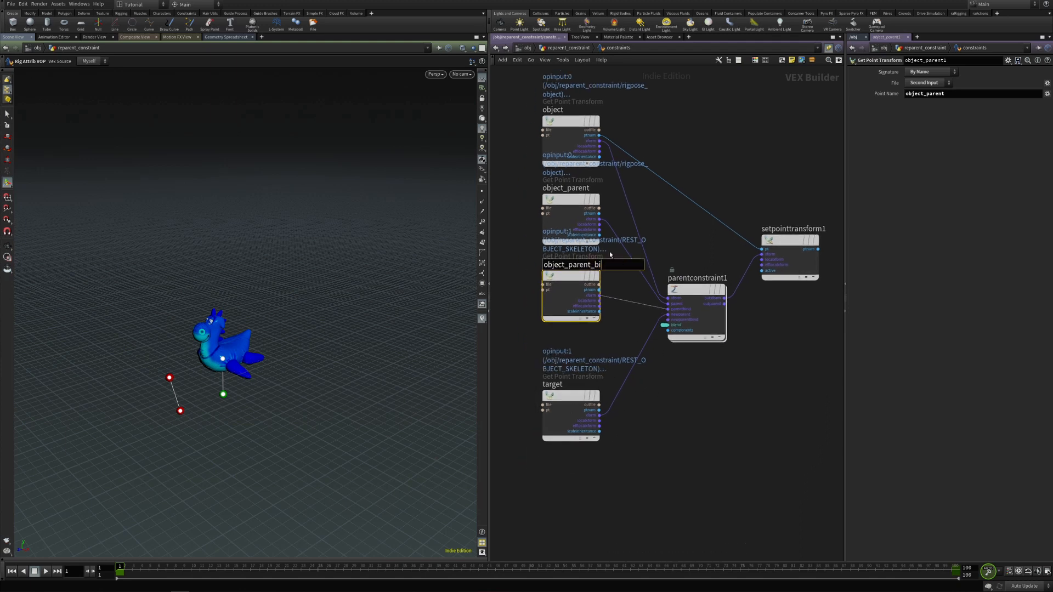
{"action": "type", "text": "nd"}
{"action": "key", "text": "Return"}
Move the target node up slightly and set its file to Third Input
{"action": "left_click", "coordinate": [567, 400]}
{"action": "left_click_drag", "start_coordinate": [566, 400], "coordinate": [566, 391]}
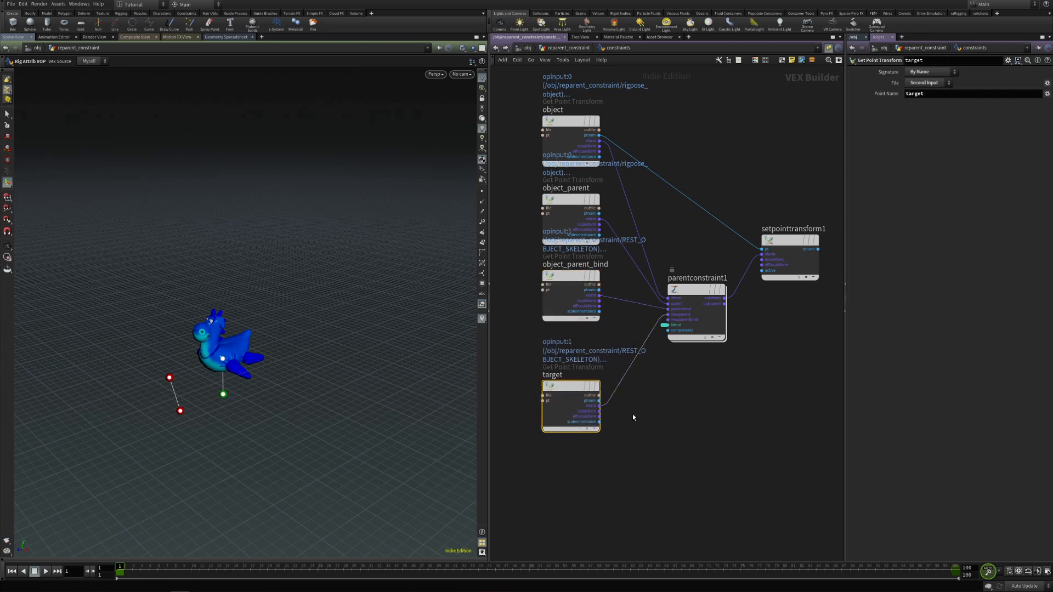
{"action": "key", "text": "u"}
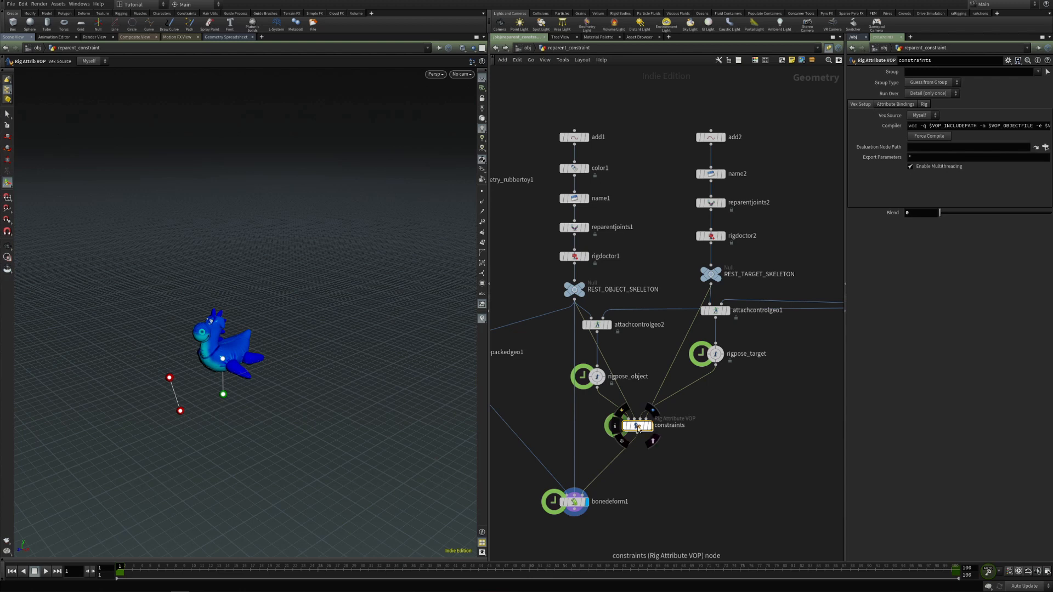
{"action": "double_click", "coordinate": [637, 426]}
{"action": "left_click", "coordinate": [929, 83]}
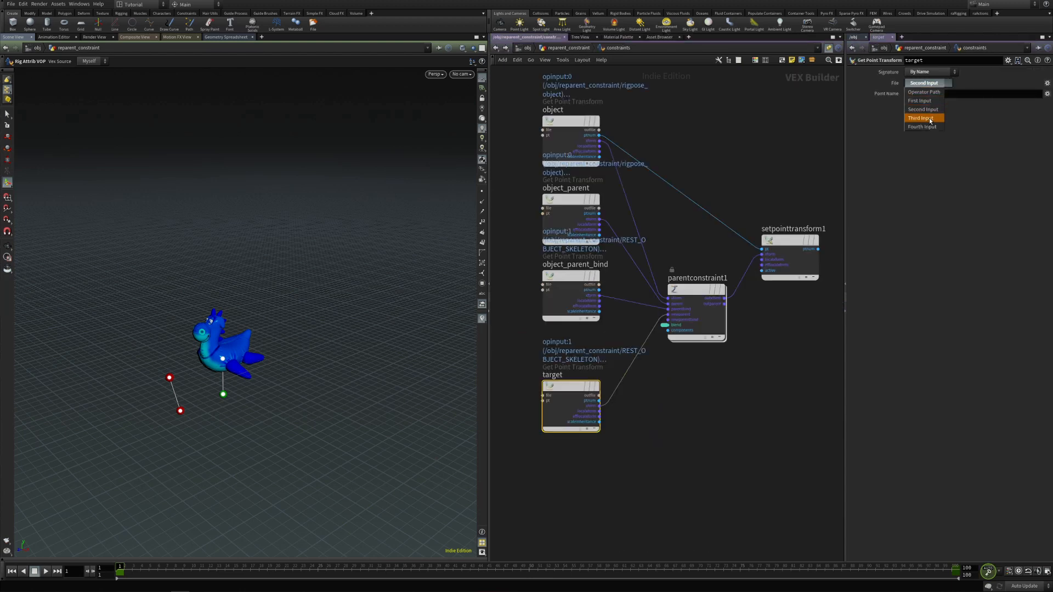
{"action": "left_click", "coordinate": [928, 117]}
Duplicate the target Get Point Transform node below the original and rename the copy target_bind
{"action": "left_click_drag", "start_coordinate": [561, 446], "coordinate": [565, 452], "text": "alt"}
{"action": "left_click", "coordinate": [562, 442]}
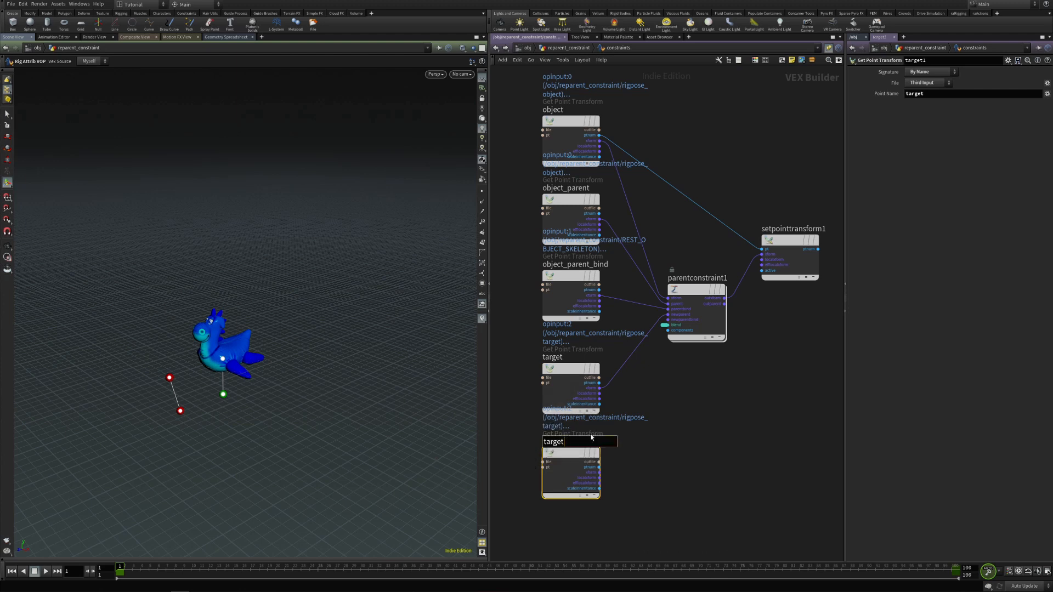
{"action": "type", "text": "bind"}
{"action": "key", "text": "Return"}
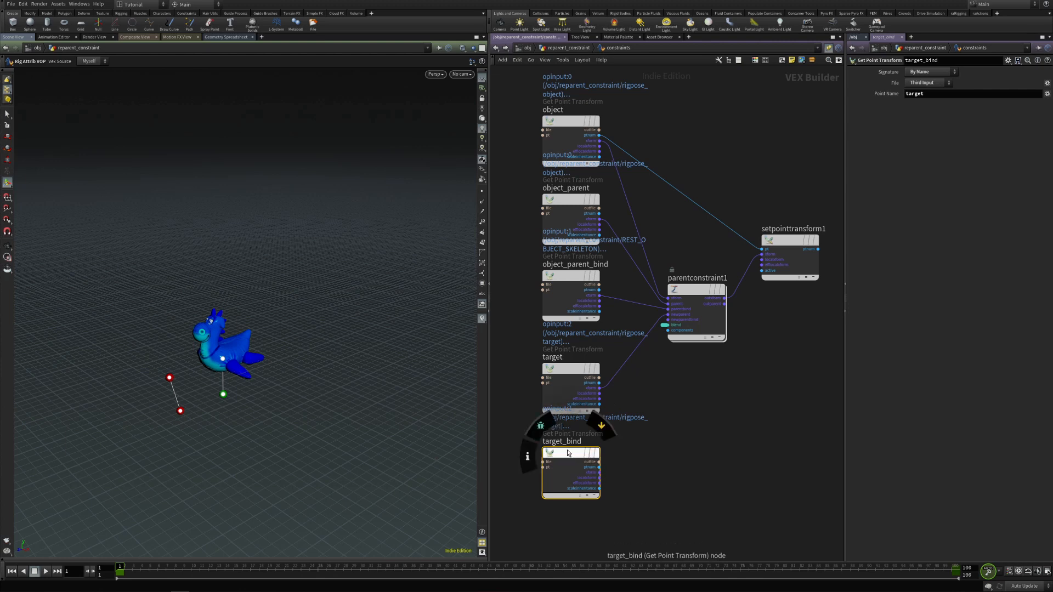
Set target_bind's file to Fourth Input and connect its world transform to parentconstraint1's new parent bind input
{"action": "left_click", "coordinate": [929, 82]}
{"action": "left_click", "coordinate": [925, 120]}
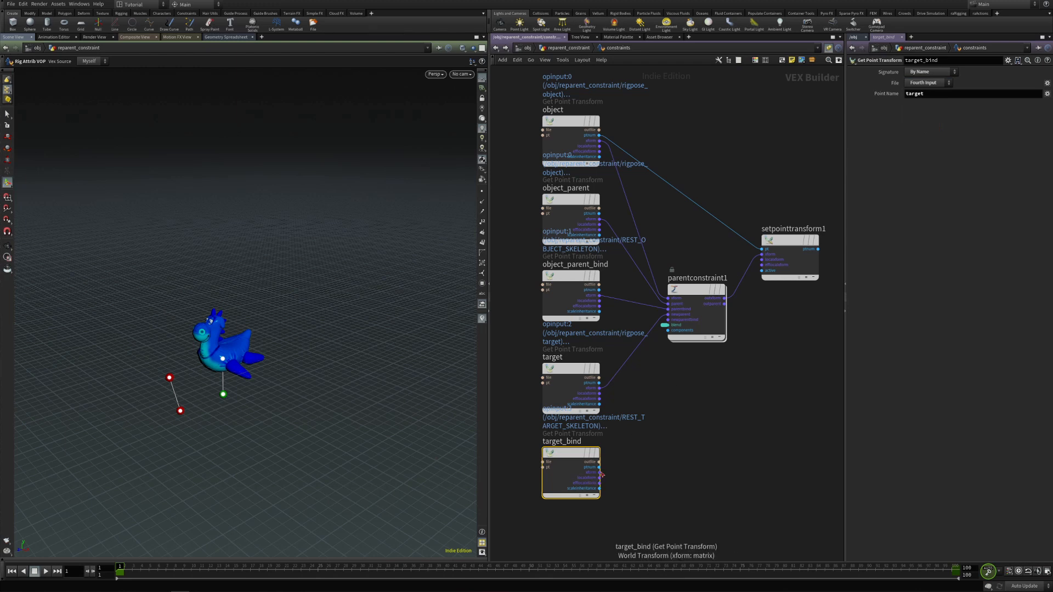
{"action": "left_click_drag", "start_coordinate": [600, 473], "coordinate": [667, 320]}
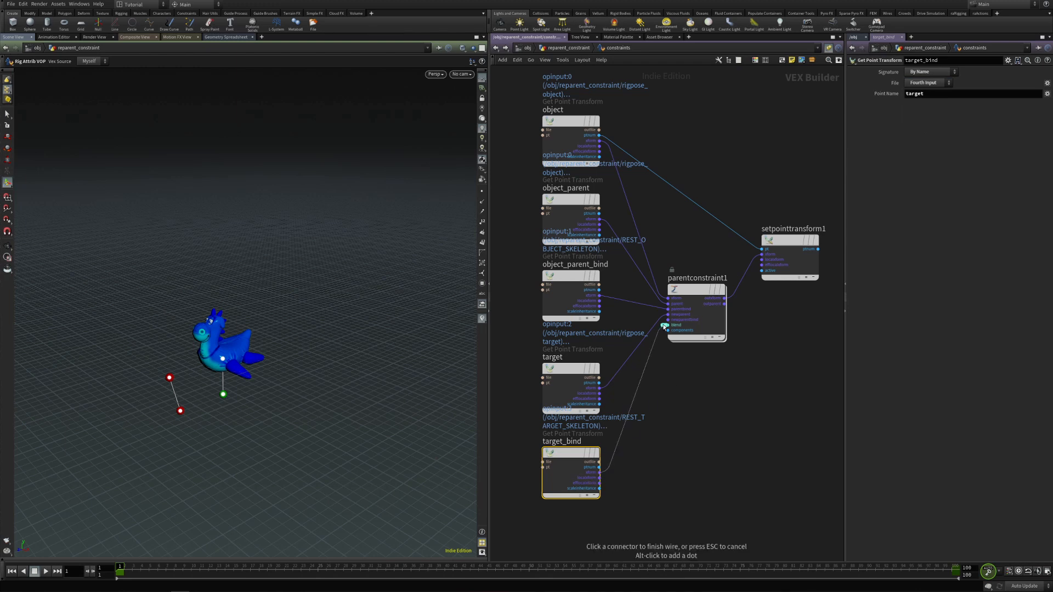
Return to the reparent_constraint network and compare rigpose_target with REST_TARGET_SKELETON
{"action": "key", "text": "u"}
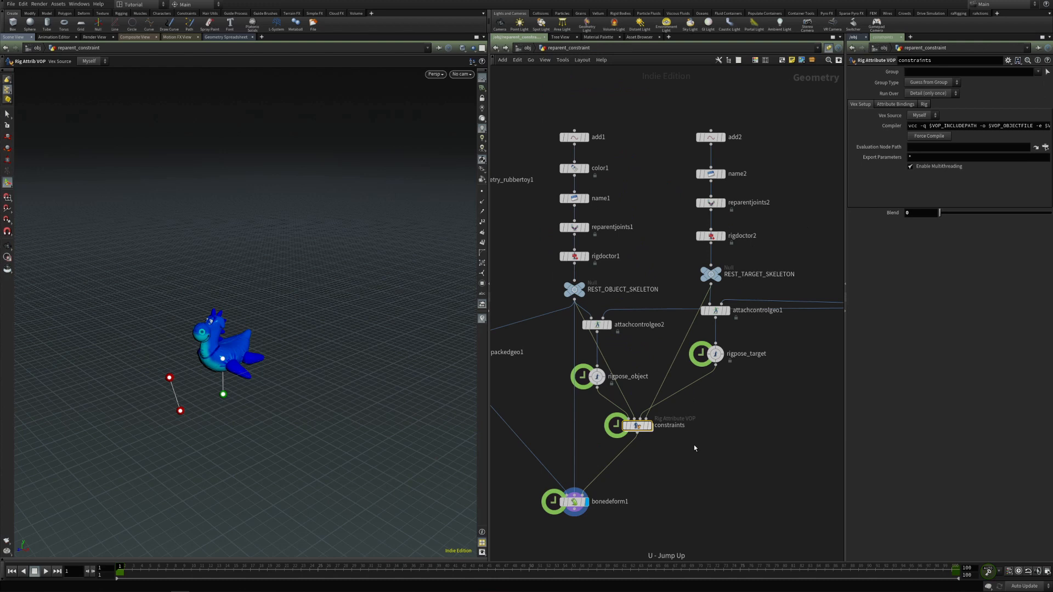
{"action": "left_click", "coordinate": [715, 354]}
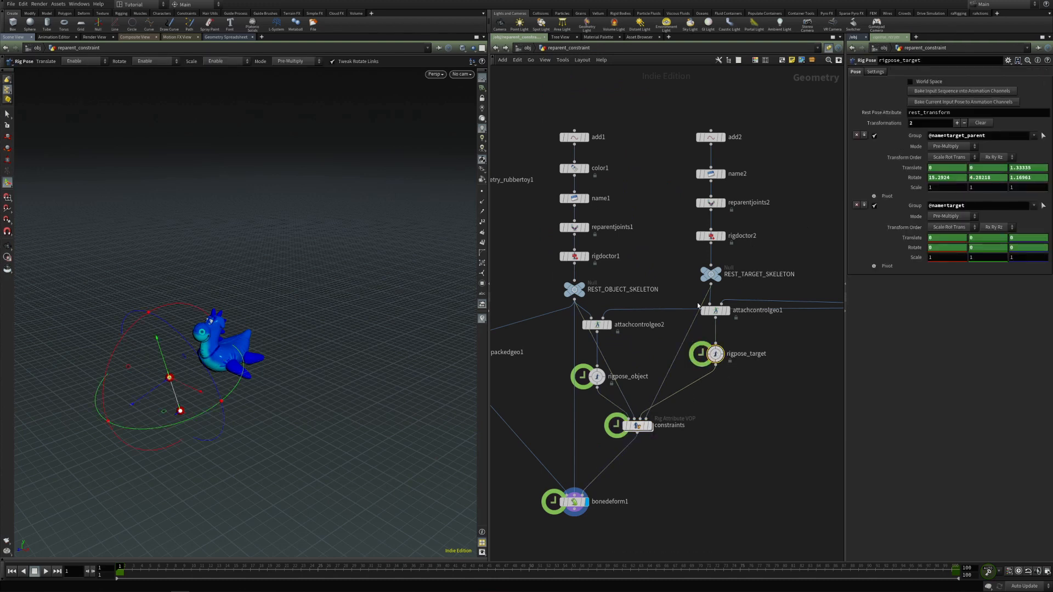
{"action": "left_click", "coordinate": [711, 276]}
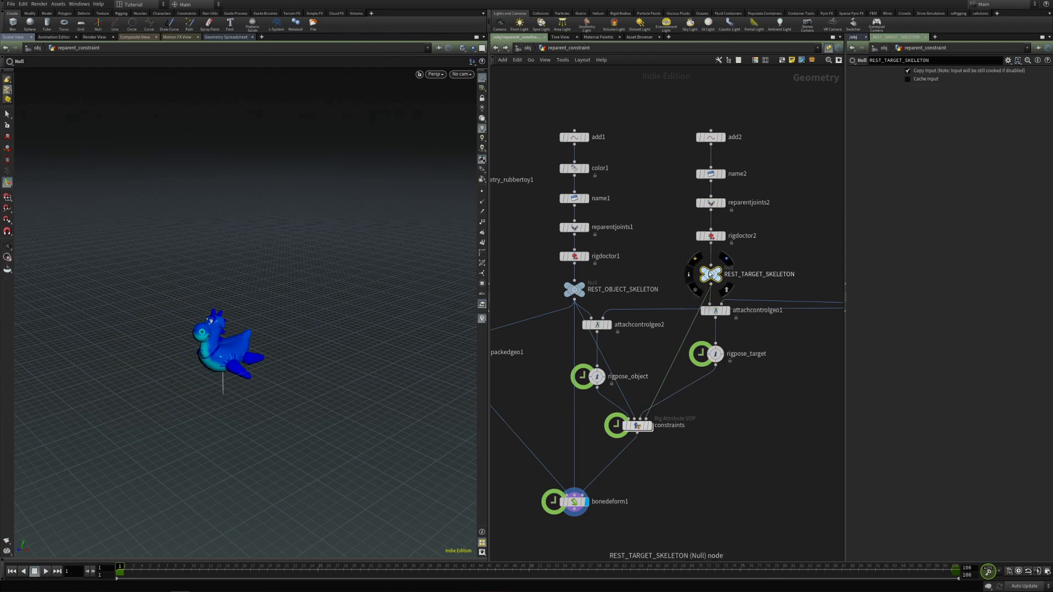
{"action": "left_click", "coordinate": [715, 355]}
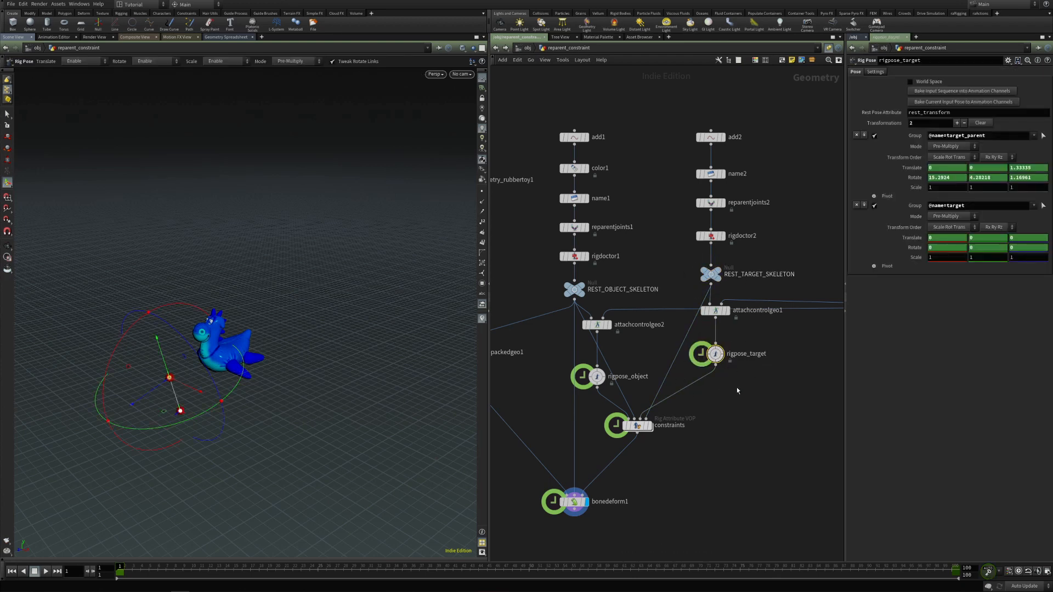
Keyframe the constraints node's Blend parameter at 0 on frame 1 and set it to 1 on frame 100
{"action": "left_click", "coordinate": [635, 425]}
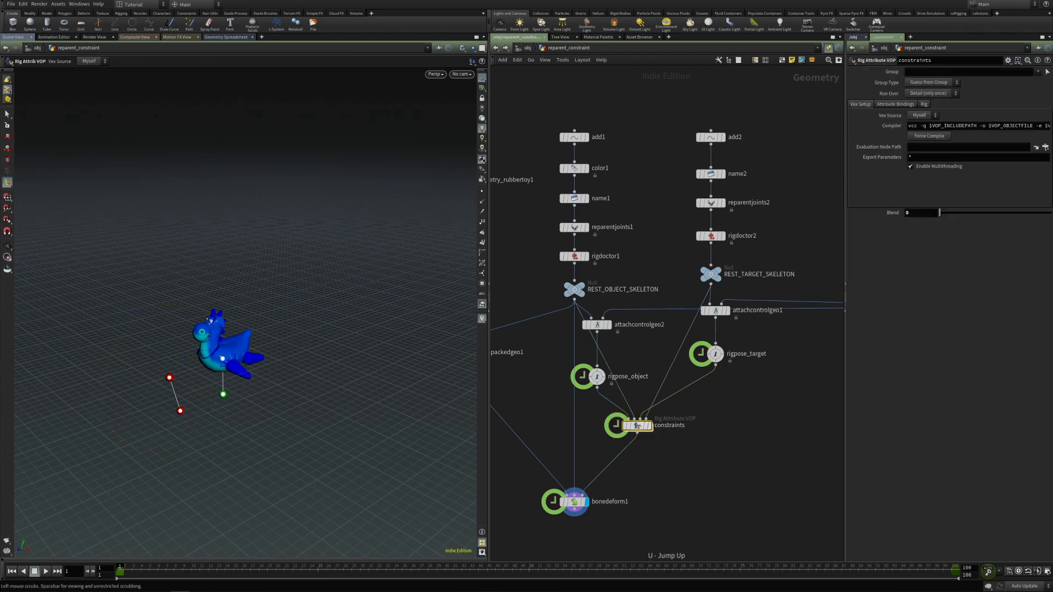
{"action": "left_click", "coordinate": [890, 213], "text": "alt"}
{"action": "left_click_drag", "start_coordinate": [910, 566], "coordinate": [955, 567]}
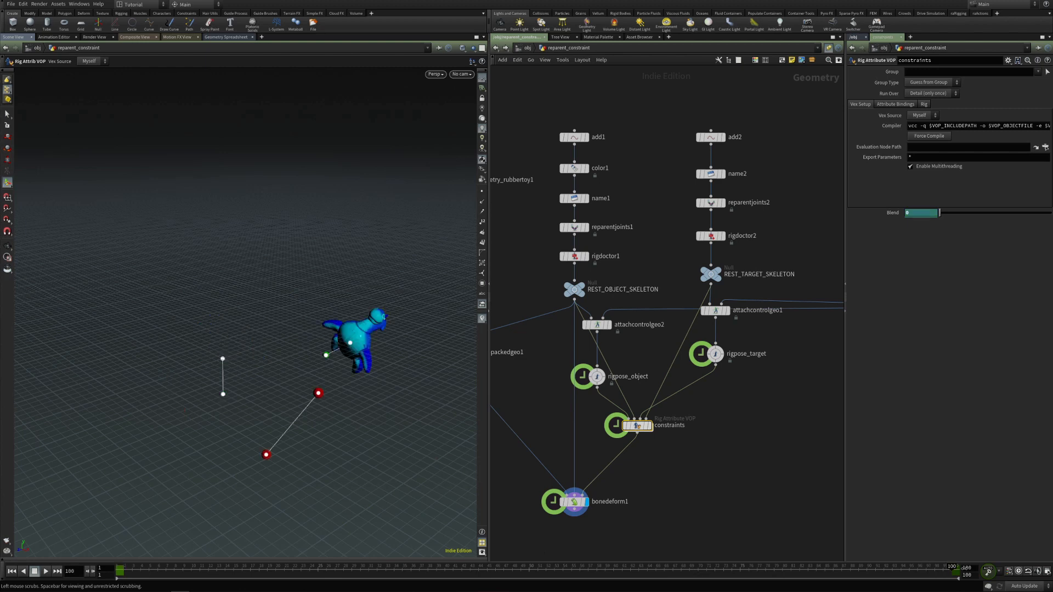
{"action": "left_click_drag", "start_coordinate": [938, 216], "coordinate": [1050, 215]}
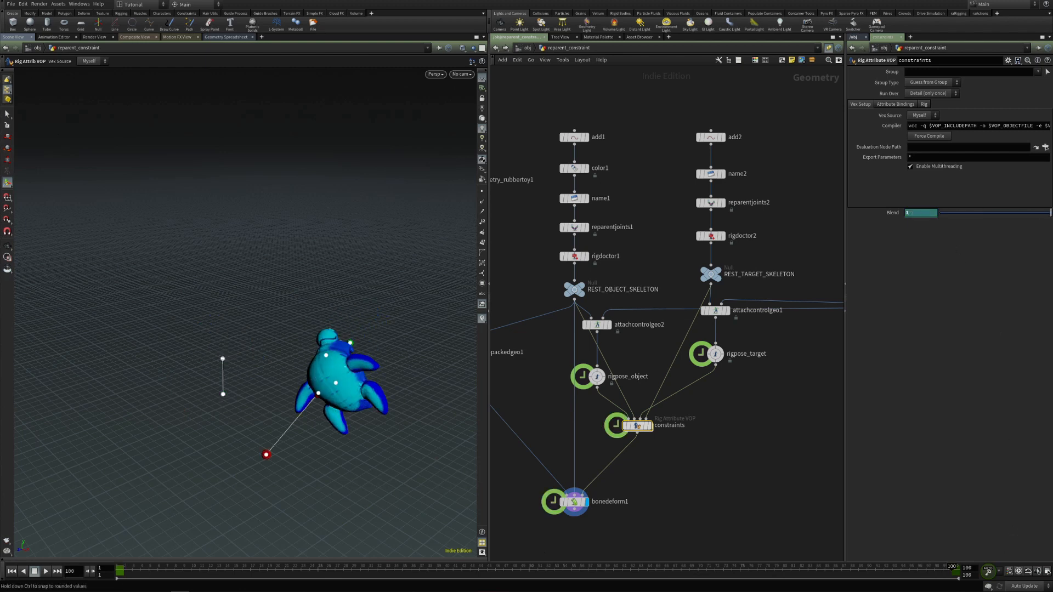
Scrub through frames 1 to 100 and examine how the rubber toy reparents to the target skeleton as the blend changes
{"action": "scroll", "coordinate": [438, 372], "scroll_direction": "down", "scroll_amount": 2}
{"action": "left_click_drag", "start_coordinate": [378, 351], "coordinate": [362, 381], "text": "alt"}
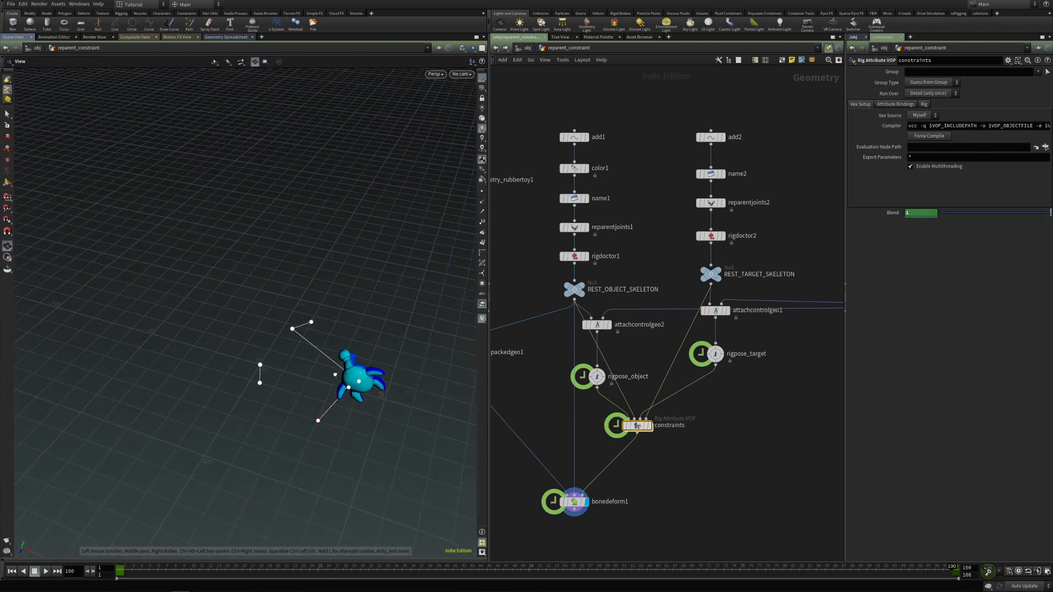
{"action": "left_click_drag", "start_coordinate": [120, 568], "coordinate": [959, 549]}
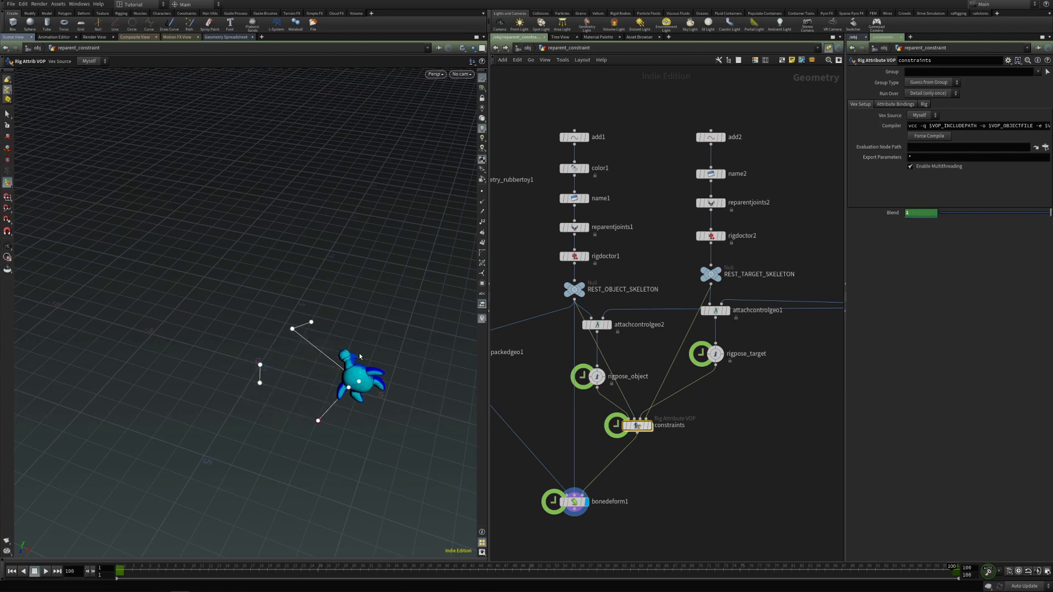
{"action": "left_click", "coordinate": [114, 554]}
{"action": "left_click_drag", "start_coordinate": [295, 416], "coordinate": [241, 360], "text": "alt"}
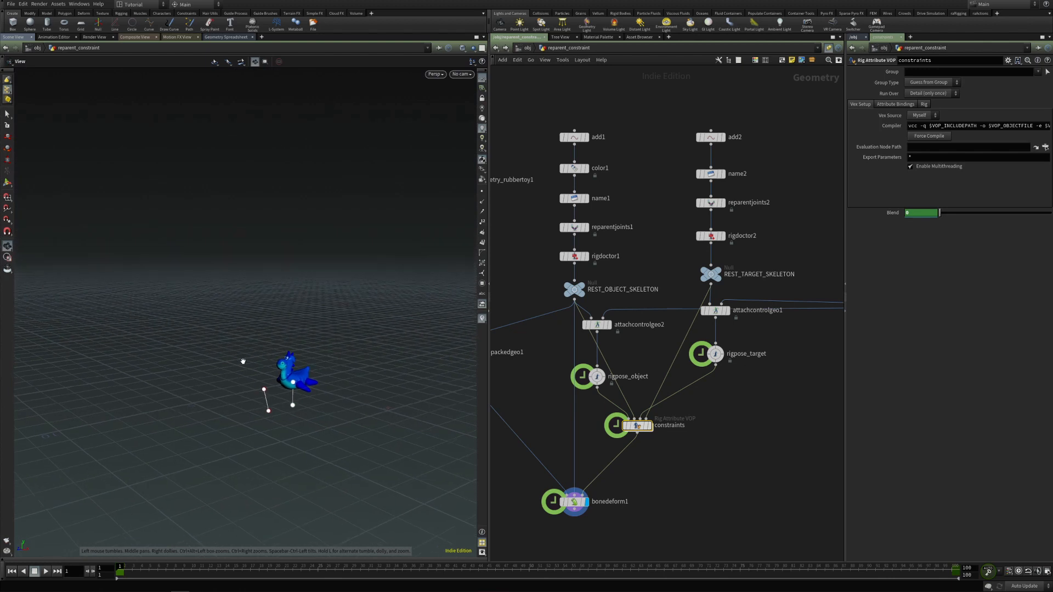
{"action": "left_click_drag", "start_coordinate": [133, 574], "coordinate": [957, 571]}
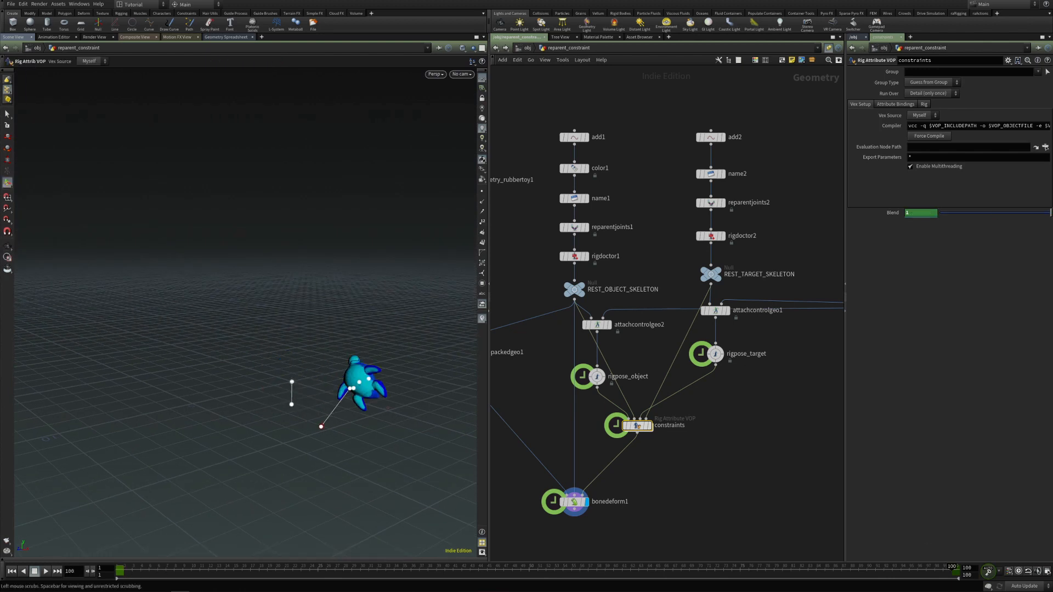
{"action": "left_click_drag", "start_coordinate": [267, 391], "coordinate": [359, 403], "text": "alt"}
{"action": "middle_click_drag", "start_coordinate": [359, 395], "coordinate": [307, 403], "text": "alt"}
Inspect the rigpose_target pose handle on frame 100 and return to the object-level network
{"action": "left_click", "coordinate": [715, 354]}
{"action": "mouse_move", "coordinate": [382, 390]}
{"action": "left_mouse_down"}
{"action": "mouse_move", "coordinate": [374, 408]}
{"action": "mouse_move", "coordinate": [388, 367]}
{"action": "mouse_move", "coordinate": [379, 397]}
{"action": "left_mouse_up"}
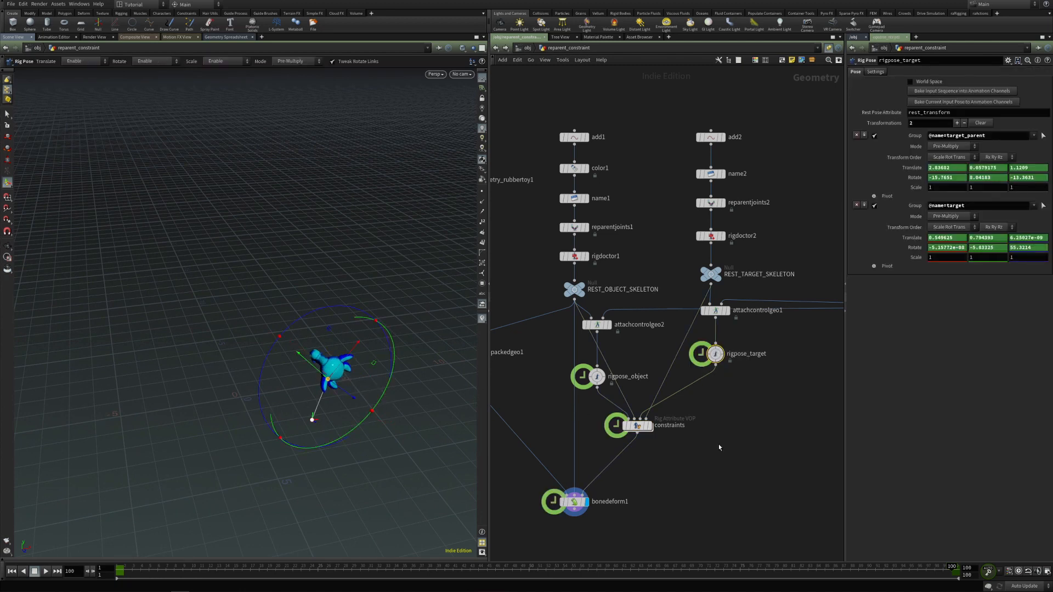
{"action": "key", "text": "u"}
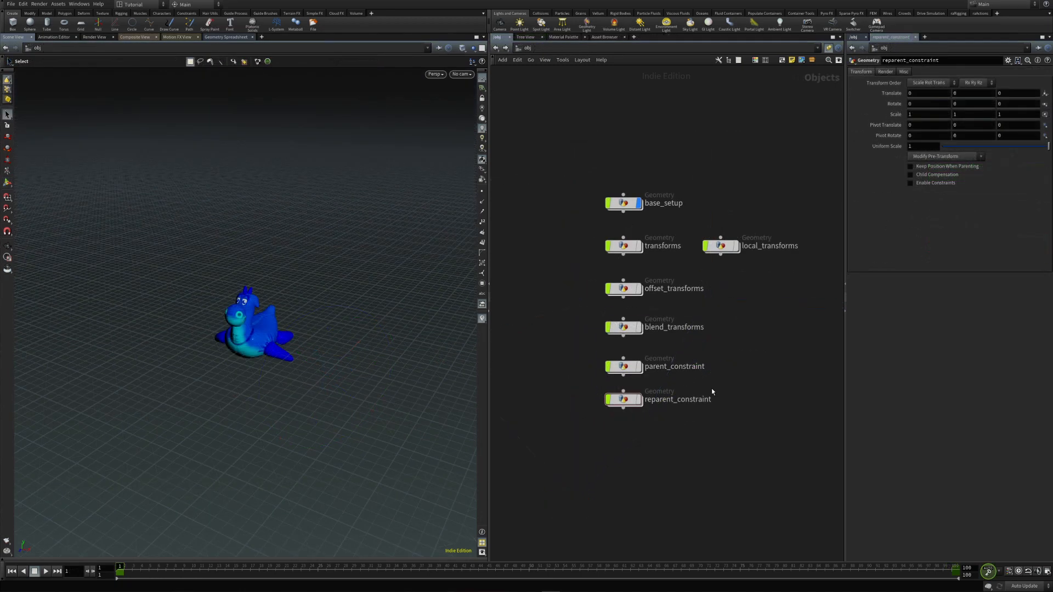